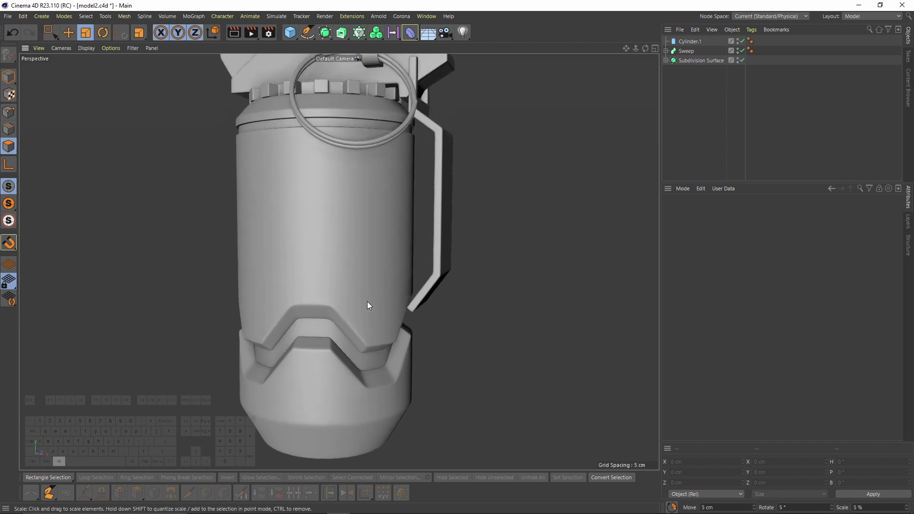
scroll(329, 188, "down", 4)
left_click_drag(298, 220, 361, 227, "alt")
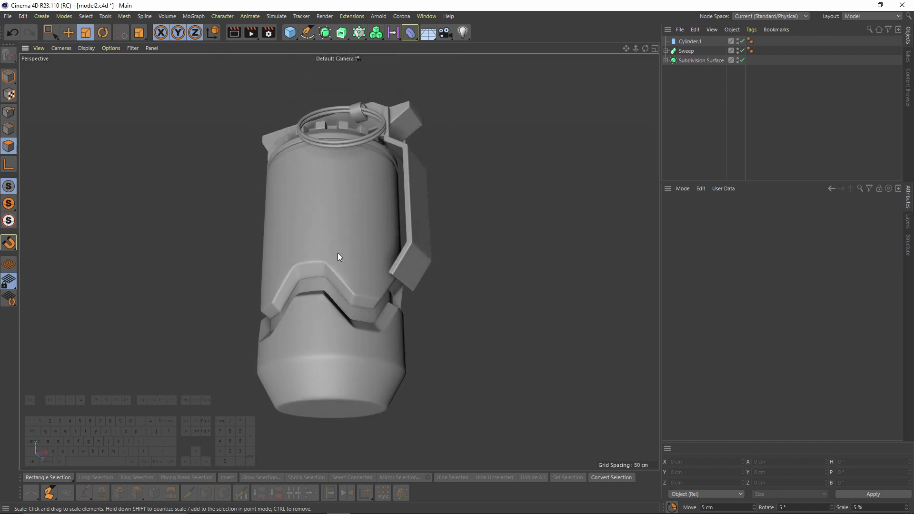
left_click_drag(355, 267, 376, 301, "alt")
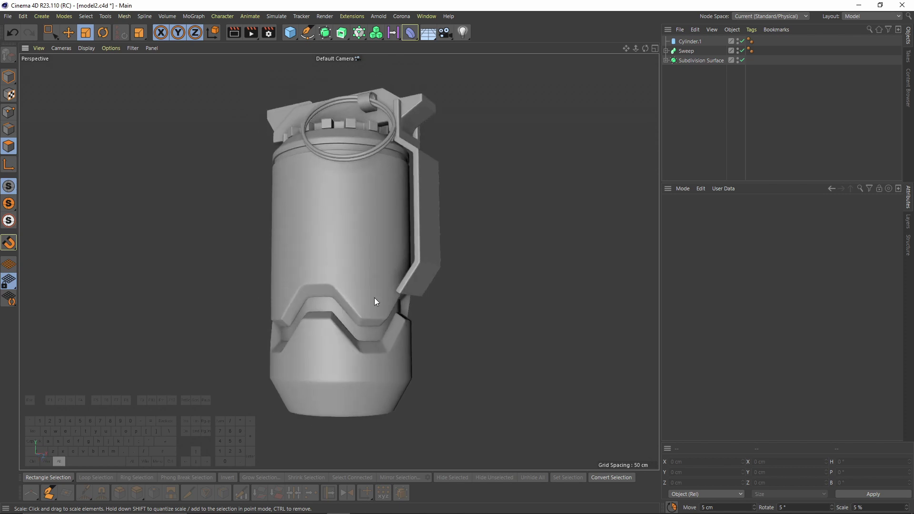
left_click(476, 49)
Remove the cylinder's caps and set its height segments to 1.
left_click_drag(408, 320, 416, 288, "alt")
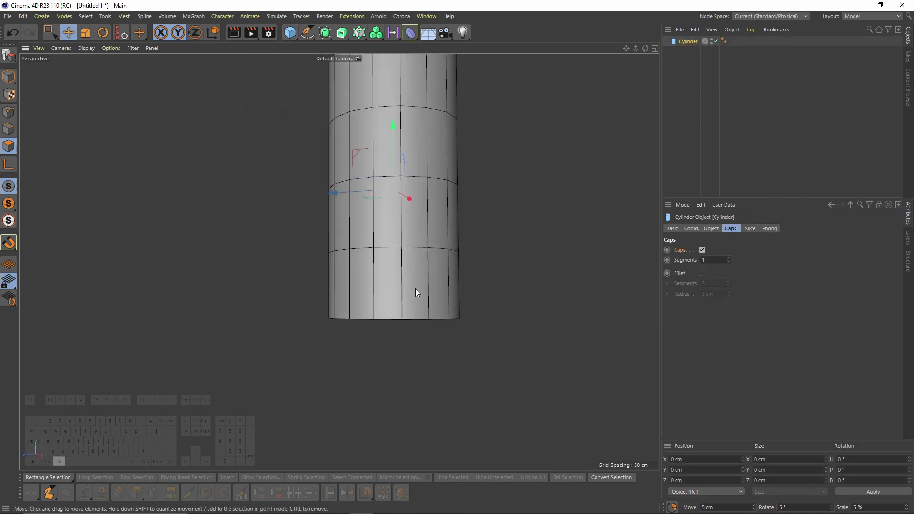
middle_click_drag(415, 289, 392, 372, "alt")
left_click_drag(647, 232, 631, 269, "alt")
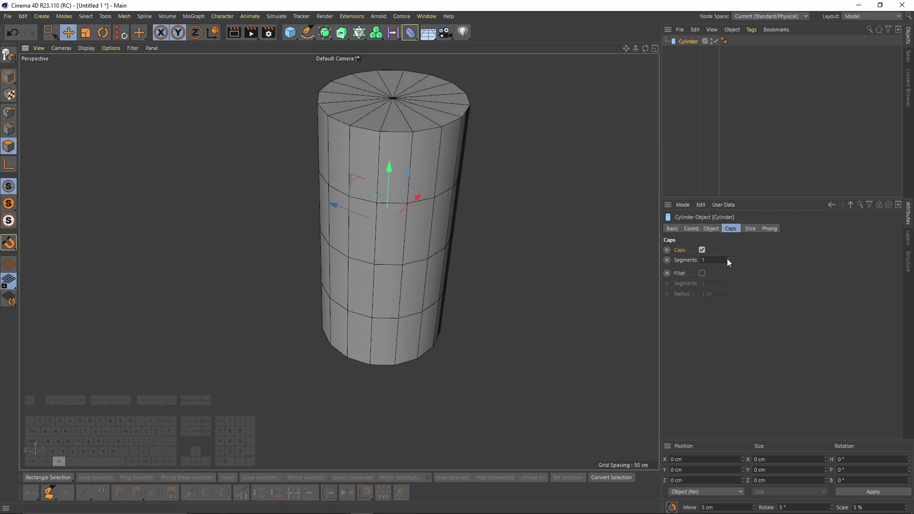
left_click(702, 250)
left_click(711, 228)
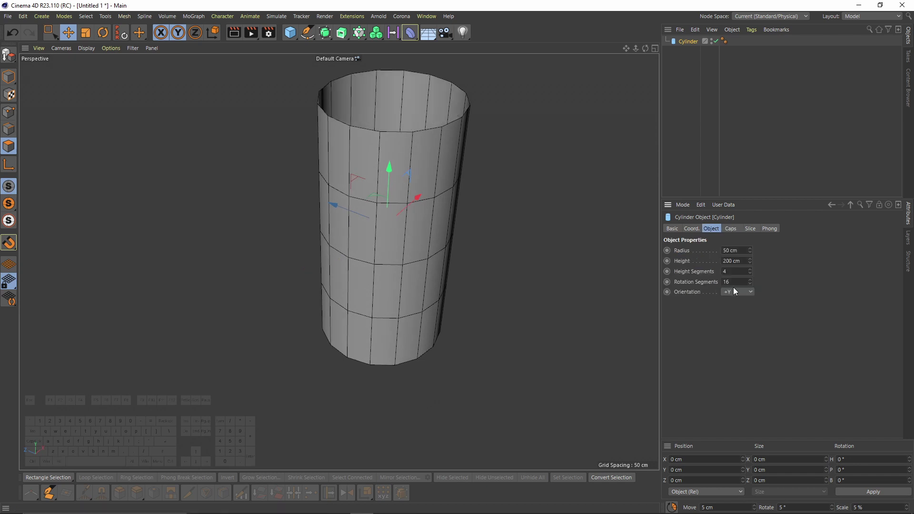
type("1")
key("Return")
Convert the cylinder to an editable polygon object and switch to point editing.
left_click_drag(372, 192, 443, 223, "alt")
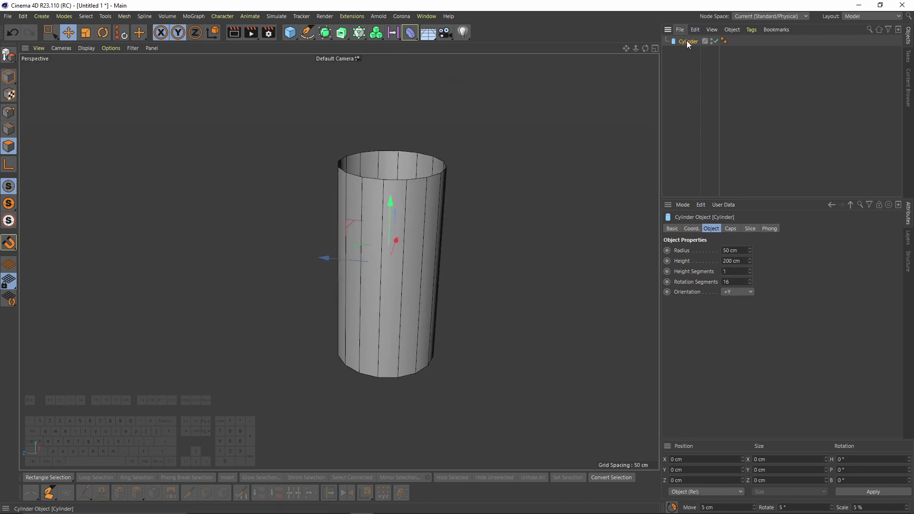
key("c")
left_click(11, 116)
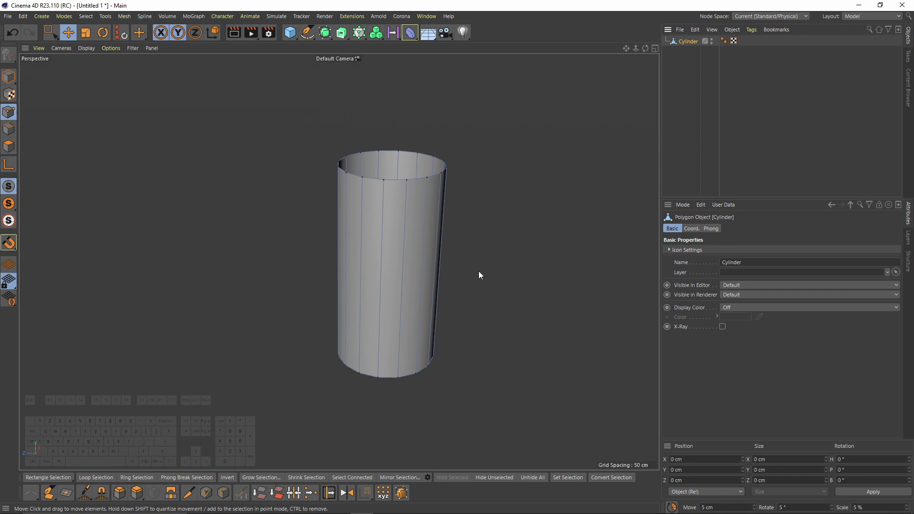
Select four evenly spaced pairs of adjacent points around the cylinder in the top view, keeping only those on the lower rim selected.
key("F5")
middle_click(510, 141)
key("0")
left_click_drag(317, 362, 396, 423)
scroll(383, 369, "down", 3)
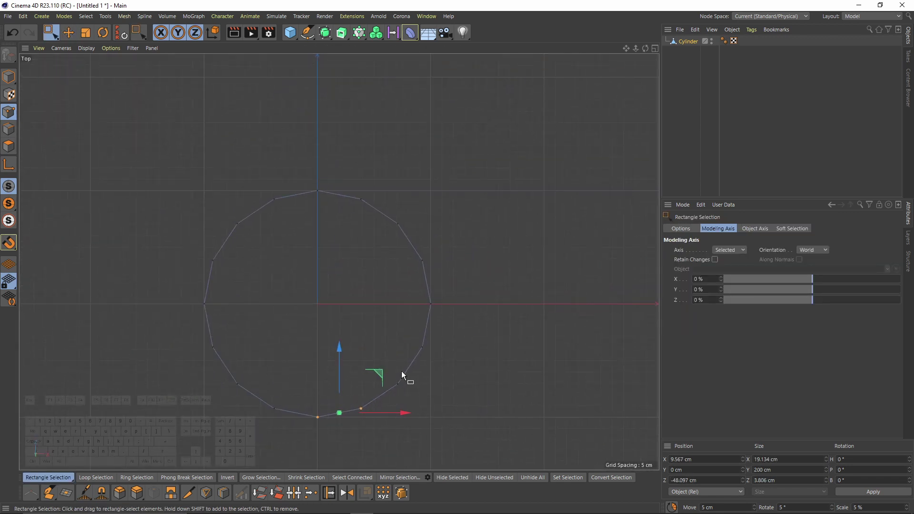
left_click_drag(426, 316, 438, 259, "shift")
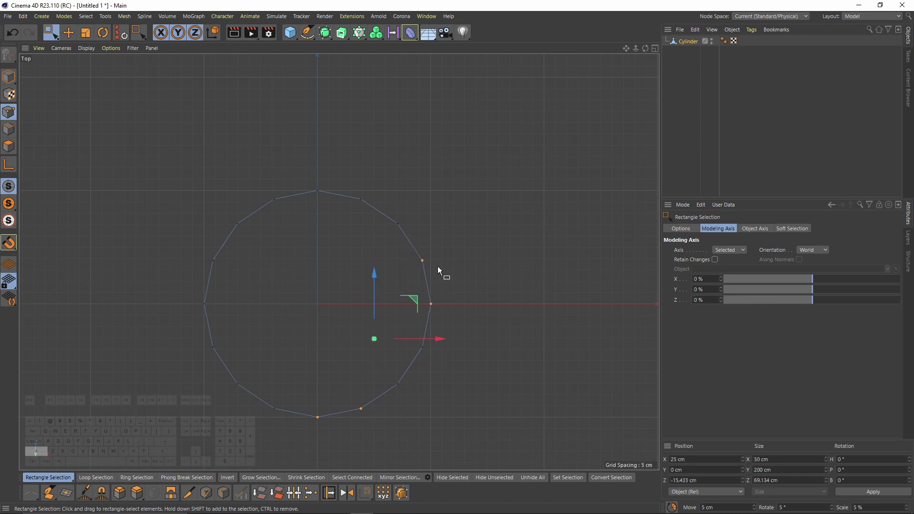
left_click_drag(315, 188, 269, 205, "shift")
left_click_drag(195, 296, 224, 357, "shift")
middle_click(286, 238)
middle_click(304, 161)
left_click_drag(395, 210, 398, 167, "alt")
left_click_drag(287, 134, 463, 205, "ctrl")
Raise the eight selected lower-rim points to about Y -78 cm to form four notches.
middle_click_drag(414, 293, 430, 241, "alt")
scroll(414, 274, "up", 4)
left_click_drag(399, 316, 403, 290)
middle_click_drag(404, 290, 382, 271, "alt")
left_click_drag(381, 271, 381, 269)
scroll(406, 234, "down", 2)
middle_click_drag(406, 233, 352, 269, "alt")
left_click_drag(352, 269, 341, 290, "alt")
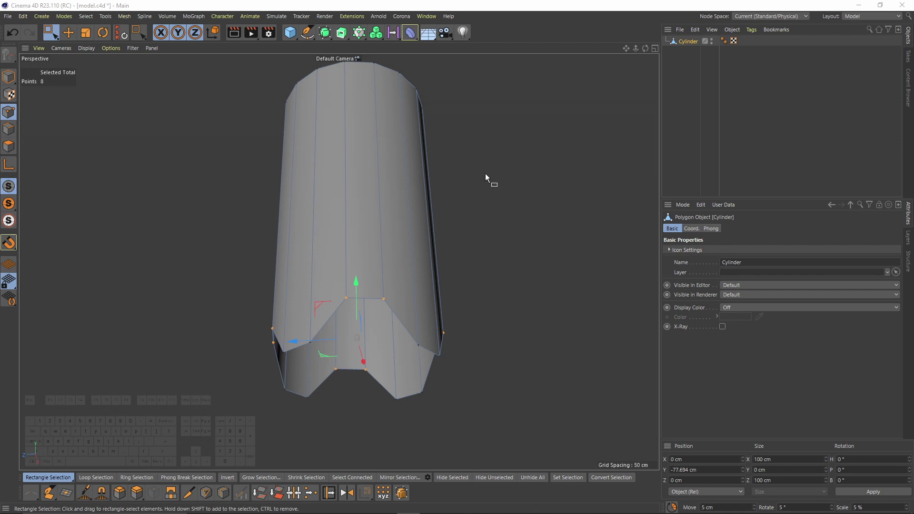
Add a Subdivision Surface as the cylinder's parent, and disable its smoothing.
left_click(325, 32, "alt")
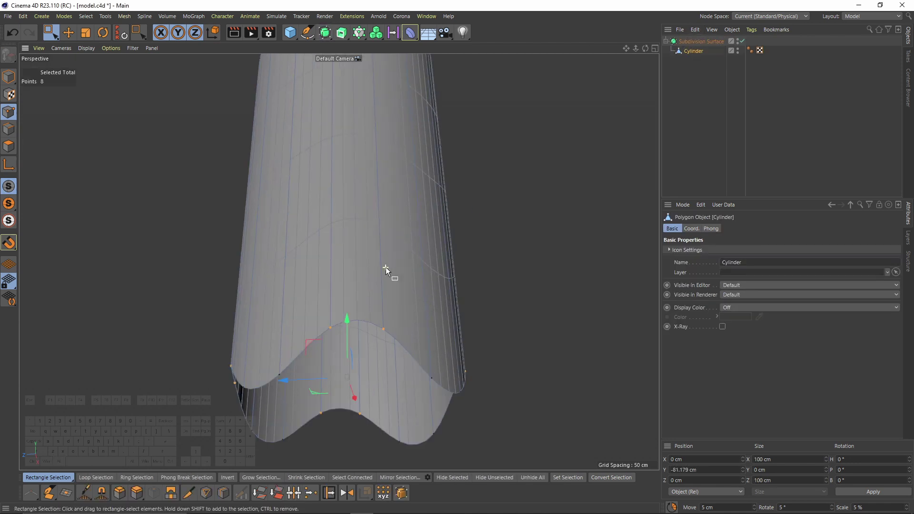
scroll(384, 271, "up", 2)
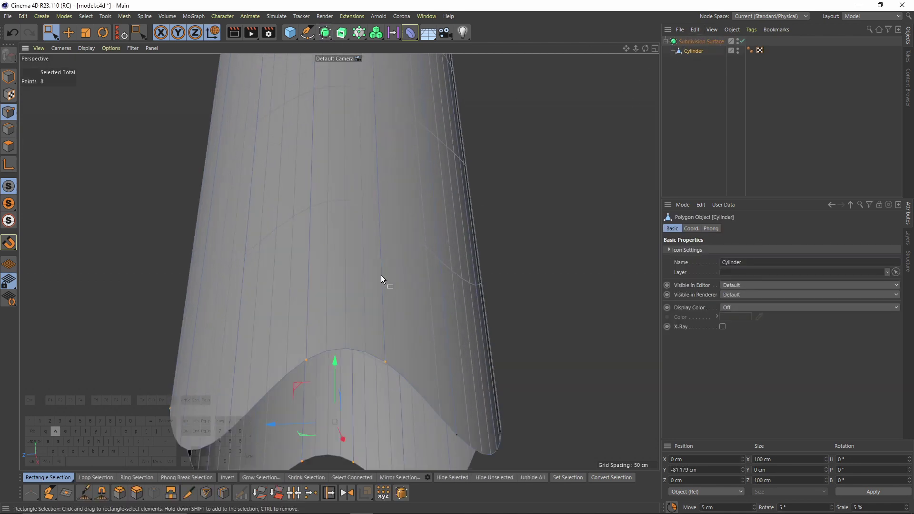
key("q")
Try to add vertical loop cuts close to both upper corners of the front notch.
middle_click_drag(328, 311, 324, 264, "alt")
left_click_drag(324, 265, 322, 257, "alt")
left_click_drag(280, 279, 390, 309)
left_click_drag(390, 304, 303, 257, "alt")
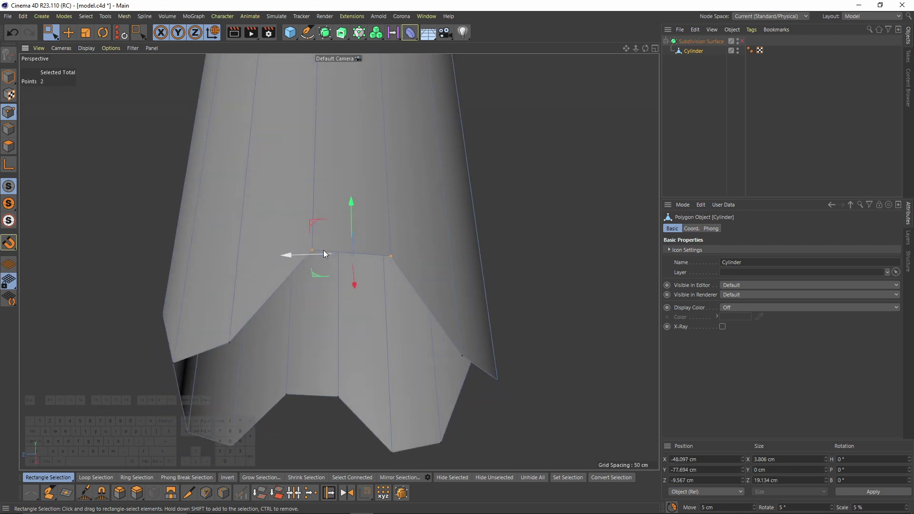
key("k")
key("l")
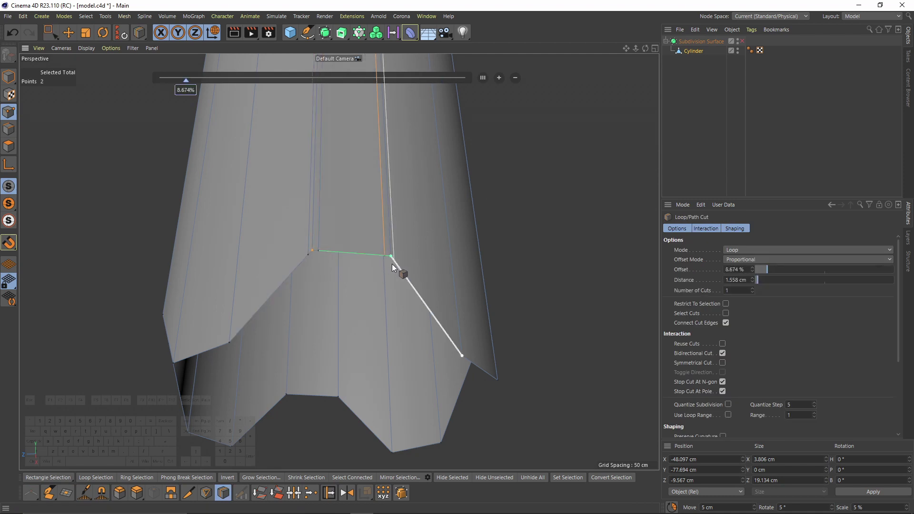
left_click_drag(412, 253, 453, 232, "alt")
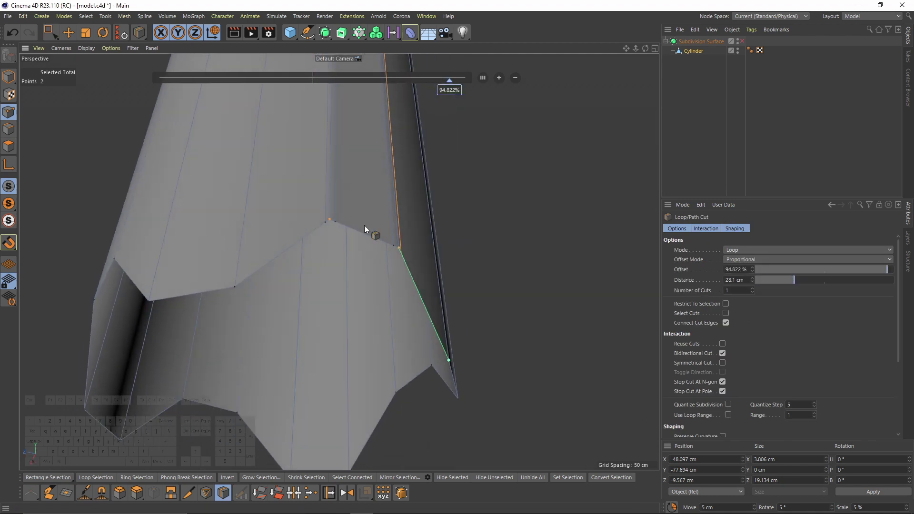
scroll(426, 248, "up", 2)
scroll(407, 230, "down", 4)
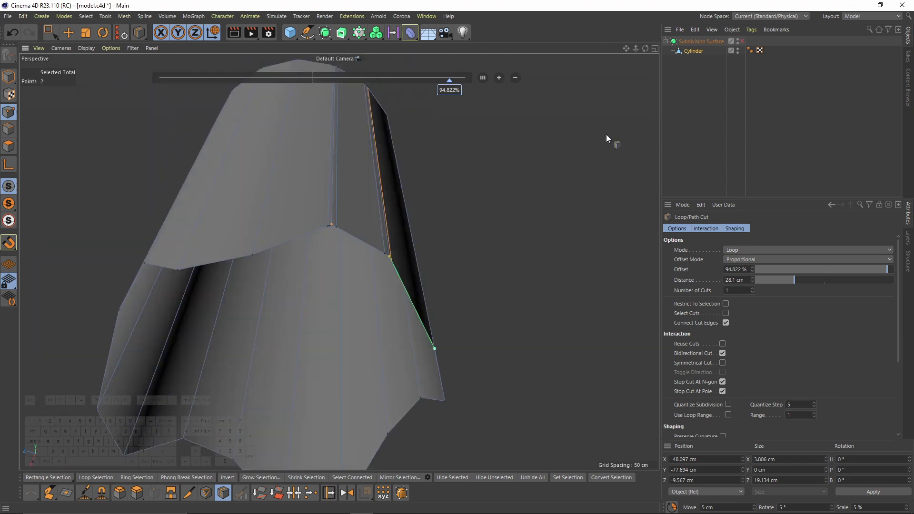
Enable the Subdivision Surface, clear the object selection and set the viewport display to Gouraud Shading.
key("q")
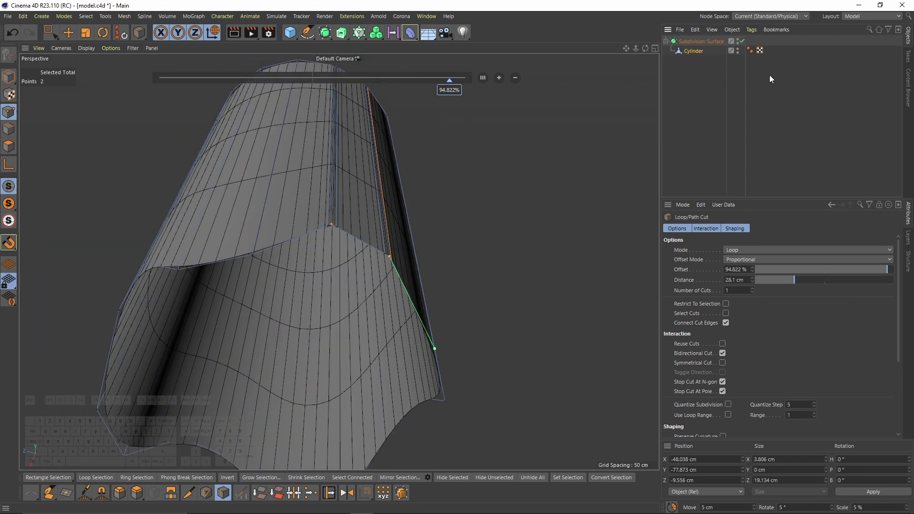
left_click(690, 102)
left_click_drag(389, 150, 365, 210, "alt")
key("n")
key("a")
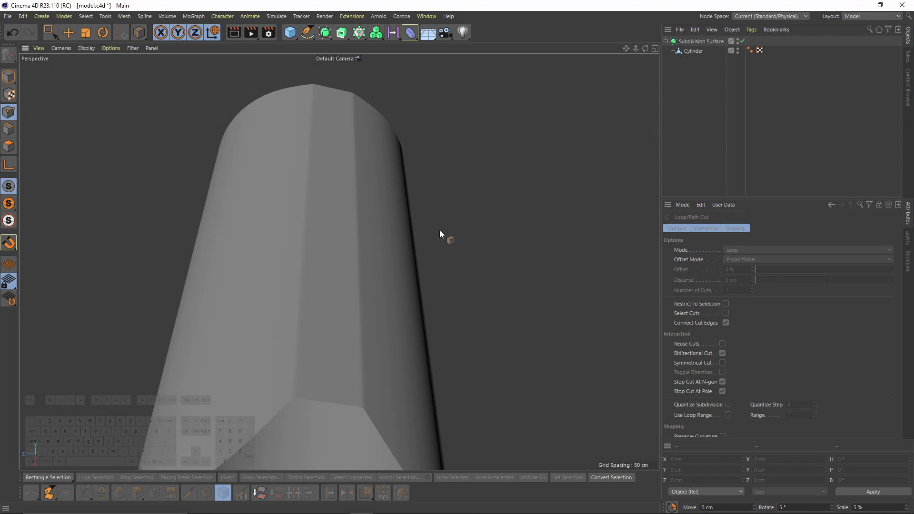
Try to add a loop cut around the cylinder just above the notched lower edge.
middle_click_drag(361, 324, 385, 220, "alt")
scroll(385, 221, "up", 2)
left_click(690, 50)
left_click_drag(281, 244, 334, 286, "alt")
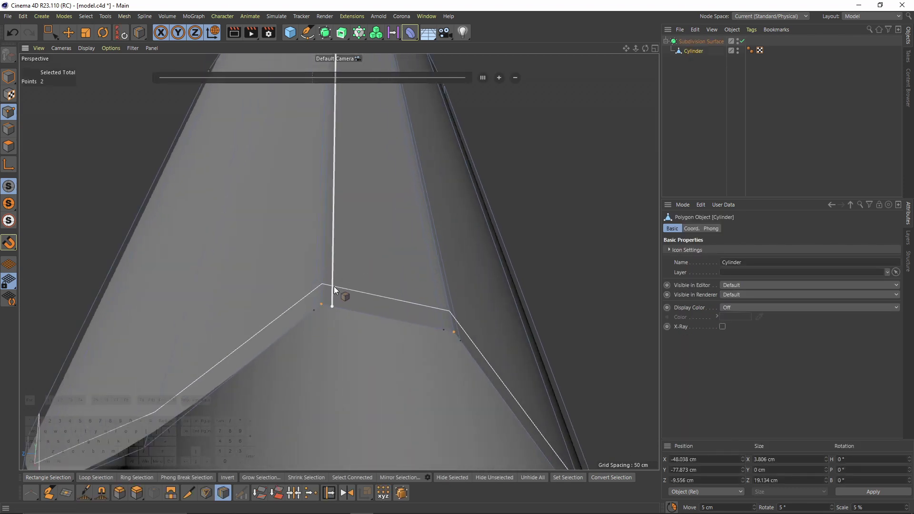
Try to slide the support points together above the front notch's corners.
key("m")
key("o")
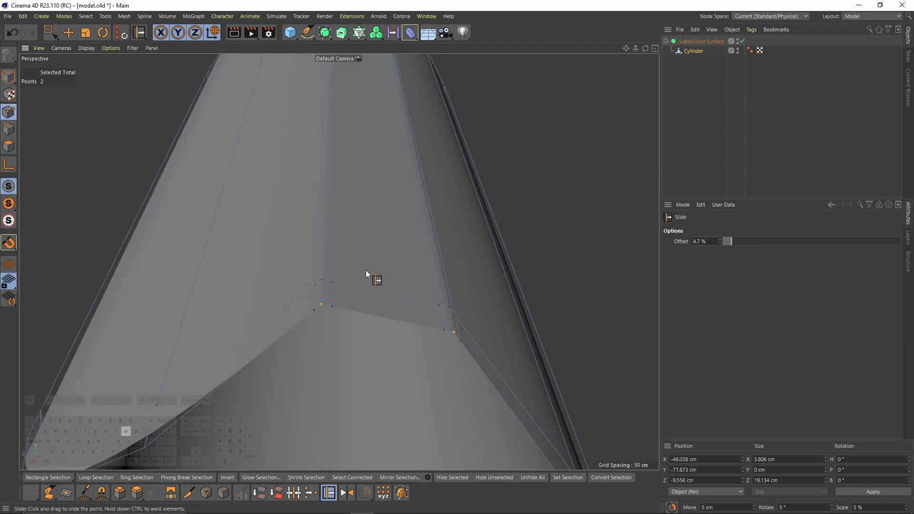
scroll(366, 270, "up", 3)
scroll(352, 267, "down", 6)
scroll(337, 190, "up", 3)
scroll(335, 147, "down", 3)
Examine the smoothed surface around the front notch for shading flaws and corner shape.
left_click(702, 119)
scroll(367, 236, "up", 2)
middle_click_drag(367, 236, 498, 115, "alt")
left_click(684, 51)
left_click_drag(414, 233, 430, 295, "alt")
left_click(771, 149)
left_click_drag(375, 280, 566, 137, "alt")
scroll(374, 290, "up", 2)
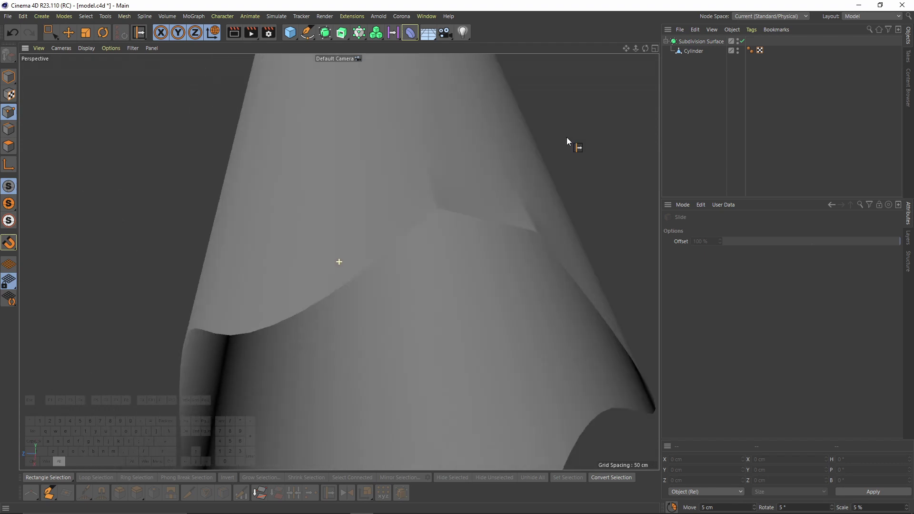
Try to melt the two short upright edges at the front notch's corners with subdivision disabled.
left_click(685, 53)
key("q")
middle_click_drag(460, 202, 372, 234, "alt")
scroll(266, 197, "up", 2)
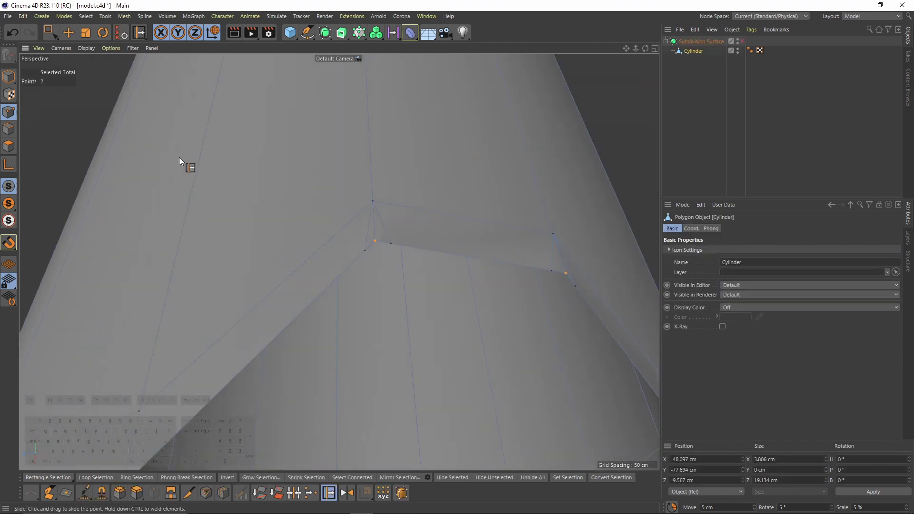
left_click(9, 129)
key("e")
left_click(370, 224)
left_click_drag(428, 223, 524, 268, "alt")
left_click(480, 243, "shift")
right_click(524, 268)
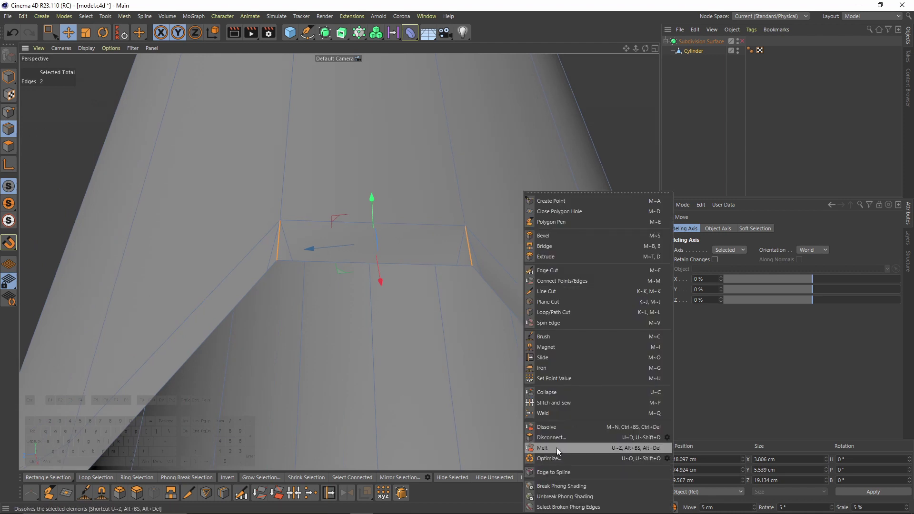
left_click(556, 448)
Try to add a vertical loop cut beside the front notch's corner with the Subdivision Surface enabled.
scroll(386, 232, "down", 3)
left_click_drag(386, 233, 392, 273, "alt")
key("q")
double_click(543, 250)
left_click_drag(443, 215, 411, 253, "alt")
left_click(411, 253)
key("k")
key("l")
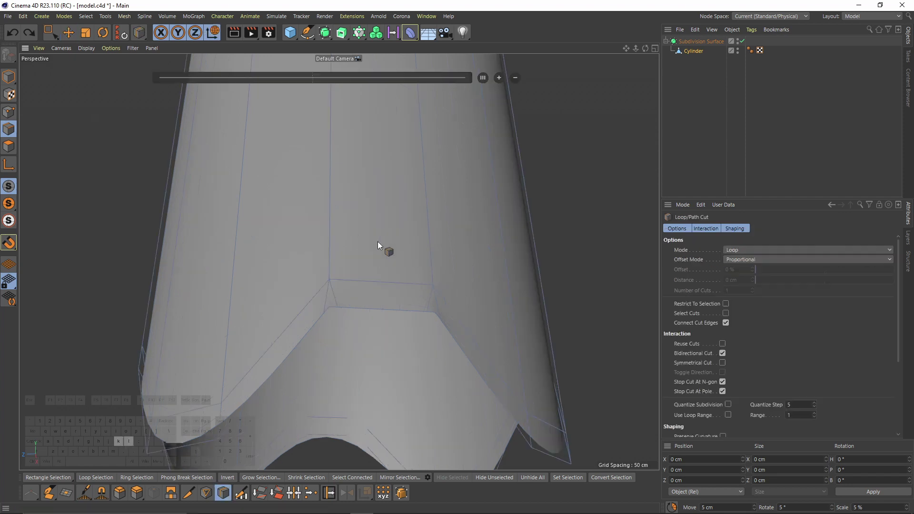
left_click(329, 234)
left_click(748, 171)
left_click_drag(445, 252, 436, 312, "alt")
scroll(490, 291, "down", 3)
left_click_drag(412, 281, 402, 247, "alt")
Undo the loop cuts, point slides and edge melting made around the front notch.
key("ctrl+z")
key("q")
left_click(424, 265)
key("ctrl+z")
key("ctrl+z")
key("ctrl+z")
key("ctrl+z")
key("ctrl+z")
key("ctrl+z")
key("ctrl+z")
key("ctrl+z")
key("ctrl+z")
Subdivide all the cylinder's polygons once with the Catmull-Clark pattern and Smooth Subdivision off.
right_click_drag(545, 253, 305, 238, "alt")
left_click(9, 146)
key("ctrl+a")
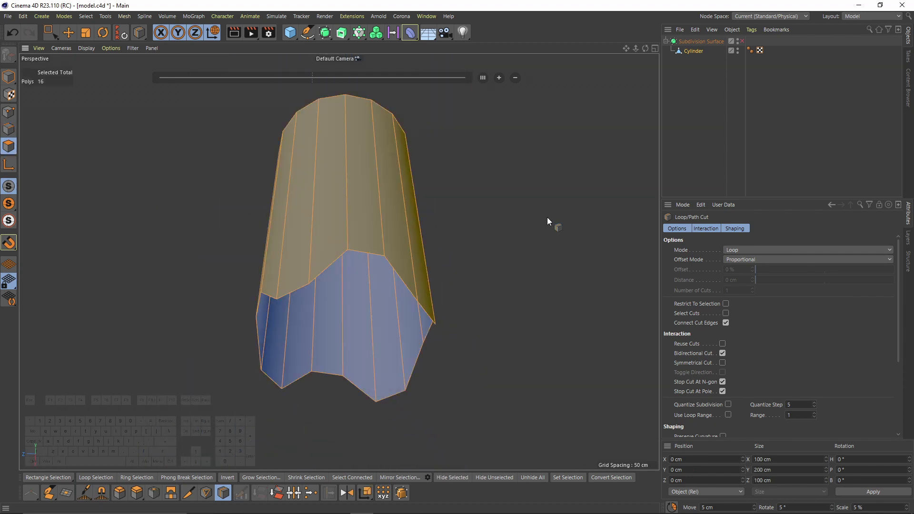
left_click_drag(547, 217, 459, 241, "alt")
right_click(520, 238)
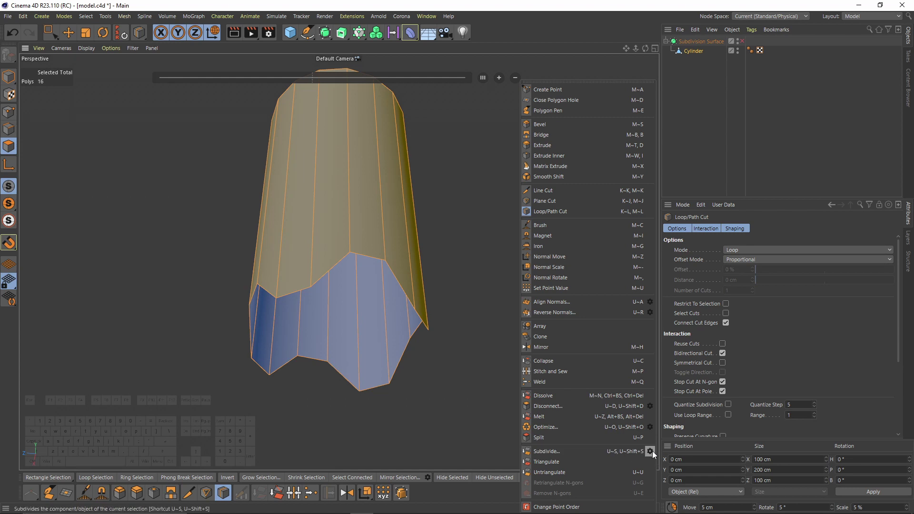
left_click(650, 451)
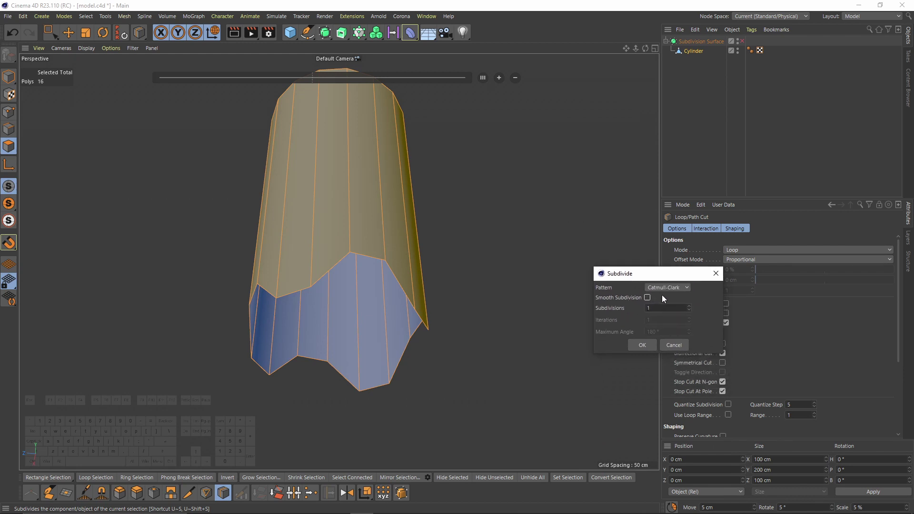
left_click(642, 345)
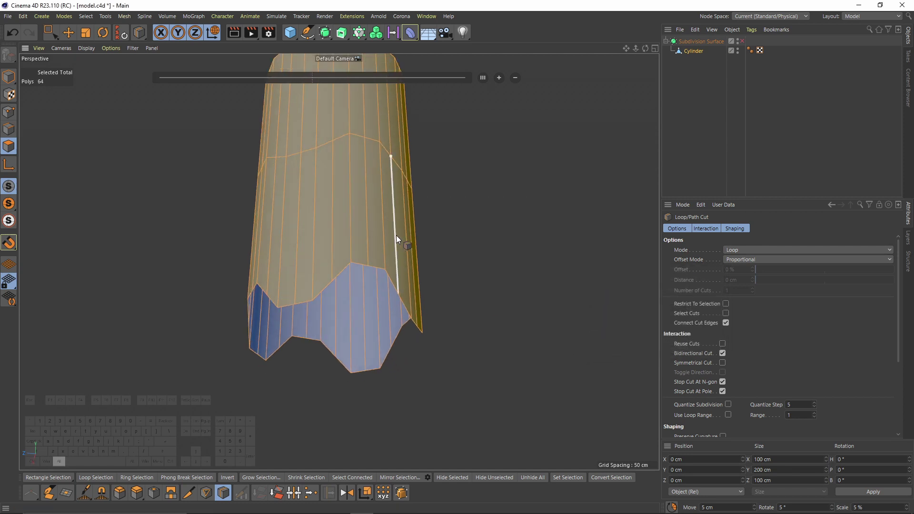
Select the horizontal edge loop around the cylinder's middle and dissolve it.
left_click(9, 129)
key("e")
double_click(325, 192)
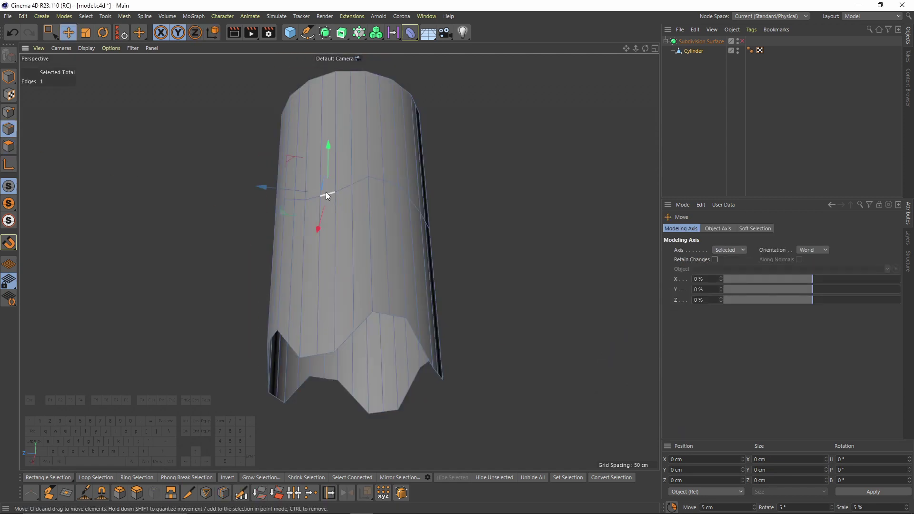
right_click(491, 276)
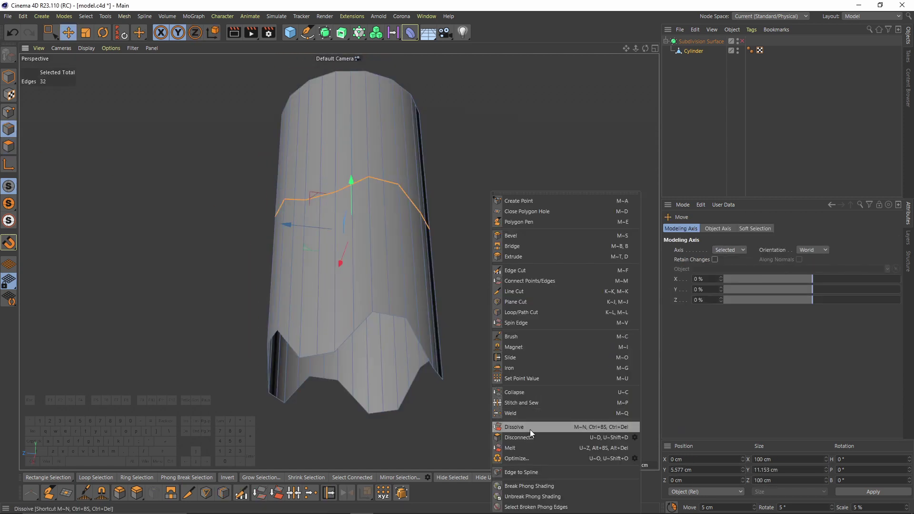
left_click(530, 429)
Try to pull a subdivision midpoint outward in the top view to round the cylinder's outline.
middle_click(432, 191)
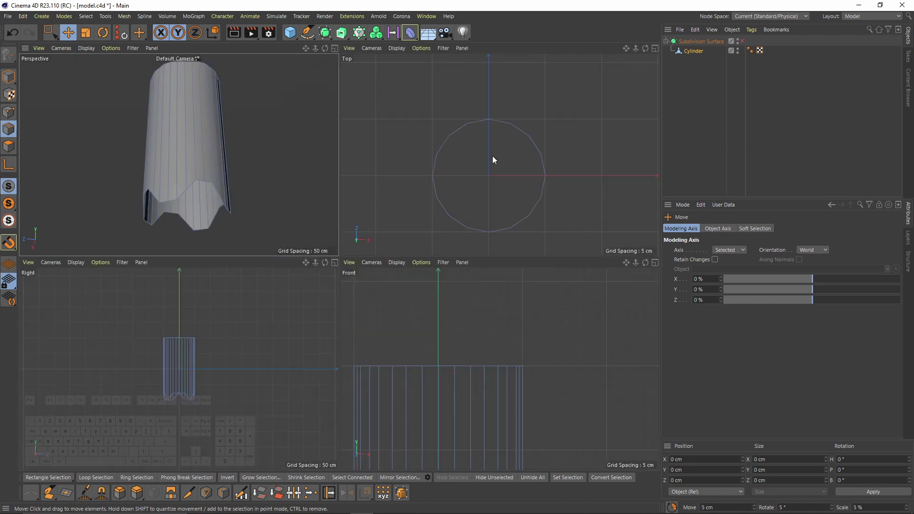
middle_click(196, 158)
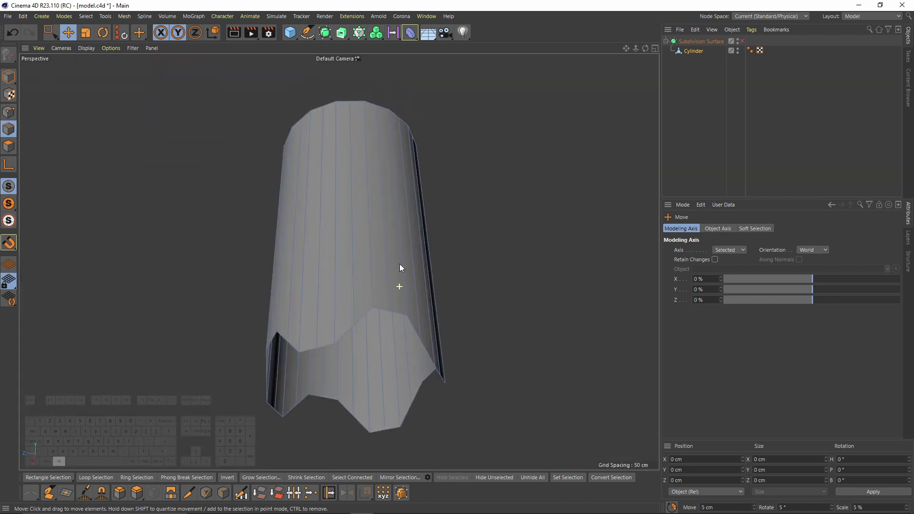
left_click_drag(400, 264, 382, 185, "alt")
left_click(9, 112)
middle_click(395, 168)
middle_click(395, 168)
right_click_drag(369, 226, 401, 201, "alt")
key("space")
left_click(385, 196)
scroll(414, 213, "up", 8)
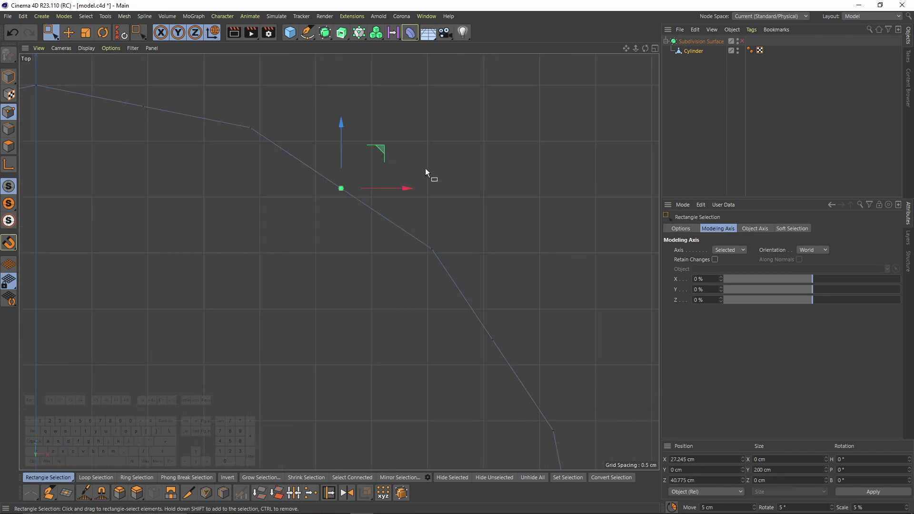
left_click_drag(383, 146, 392, 136)
scroll(476, 195, "down", 2)
Try to pull two more midpoints of the outline outward to follow the circle.
left_click_drag(277, 154, 249, 130)
left_click_drag(301, 106, 302, 98)
scroll(326, 114, "down", 2)
middle_click_drag(311, 120, 391, 136, "alt")
left_click_drag(252, 163, 231, 139)
left_click_drag(279, 115, 280, 107)
Return to the perspective view and undo the outward moves of the outline's midpoints.
key("F1")
key("ctrl+z")
key("ctrl+z")
key("ctrl+z")
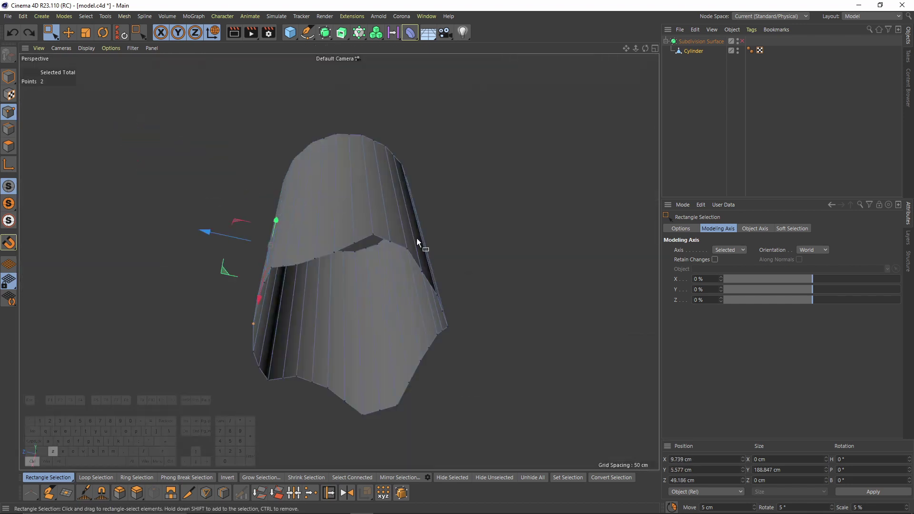
key("ctrl+z")
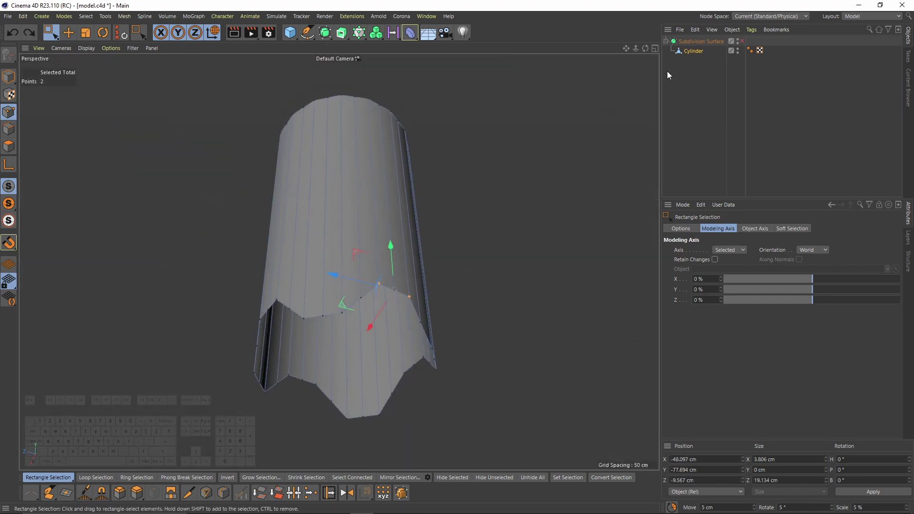
Enable the Subdivision Surface to examine how it rounds the notched cylinder from several angles, and disable it again.
left_click(742, 42)
left_click(733, 119)
left_click_drag(361, 149, 399, 215, "alt")
left_click_drag(465, 252, 465, 153, "alt")
key("ctrl+z")
left_click(742, 42)
Return to model mode and add a new Cylinder primitive to serve as a round reference for the notched cylinder.
left_click(683, 52)
scroll(259, 157, "down", 2)
left_click(9, 77)
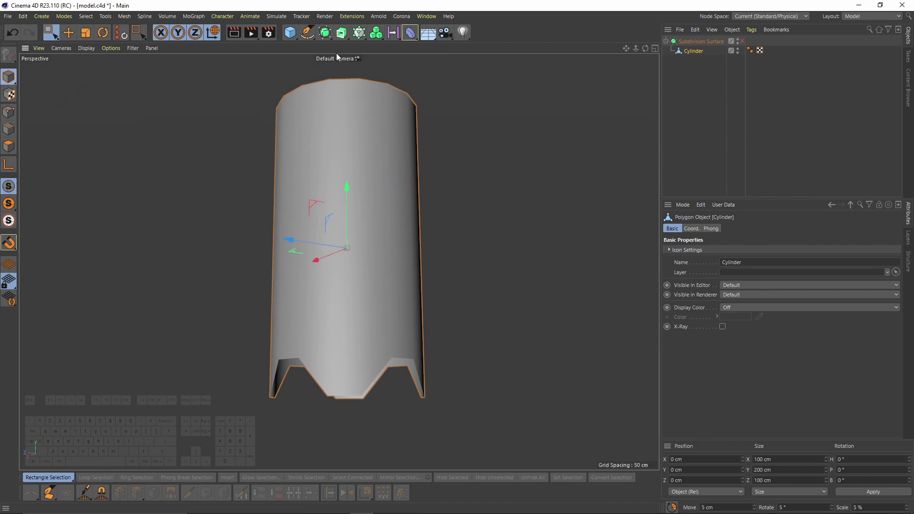
left_click_drag(288, 30, 475, 46)
left_click_drag(464, 142, 436, 180, "alt")
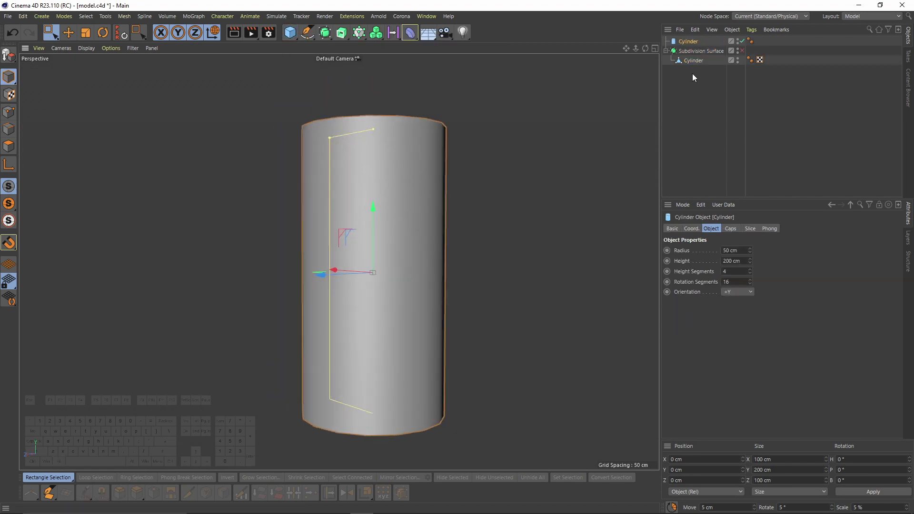
Set the new cylinder's rotation segments to 100, showing the polygon lines meanwhile and returning to shading without lines.
left_click(86, 48)
left_click(118, 74)
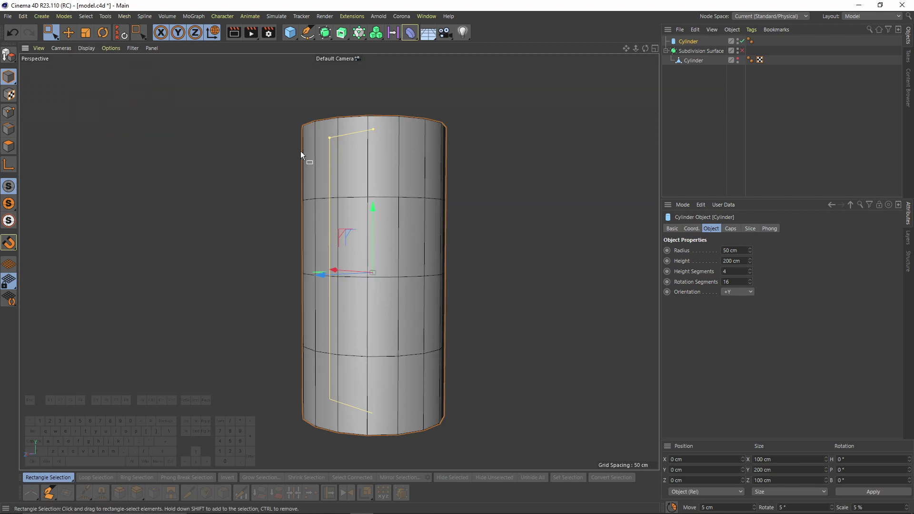
left_click_drag(362, 167, 359, 208, "alt")
middle_click_drag(359, 208, 364, 214, "alt")
double_click(742, 282)
type("100")
key("Return")
middle_click_drag(466, 262, 467, 233, "alt")
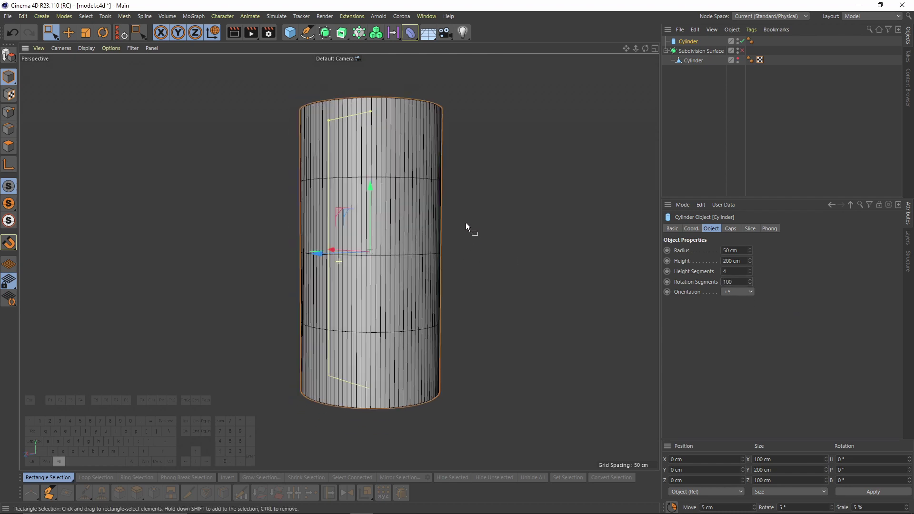
key("n")
key("a")
mouse_move(473, 247)
left_mouse_down("alt")
mouse_move(435, 205)
mouse_move(464, 199)
mouse_move(495, 224)
left_mouse_up("alt")
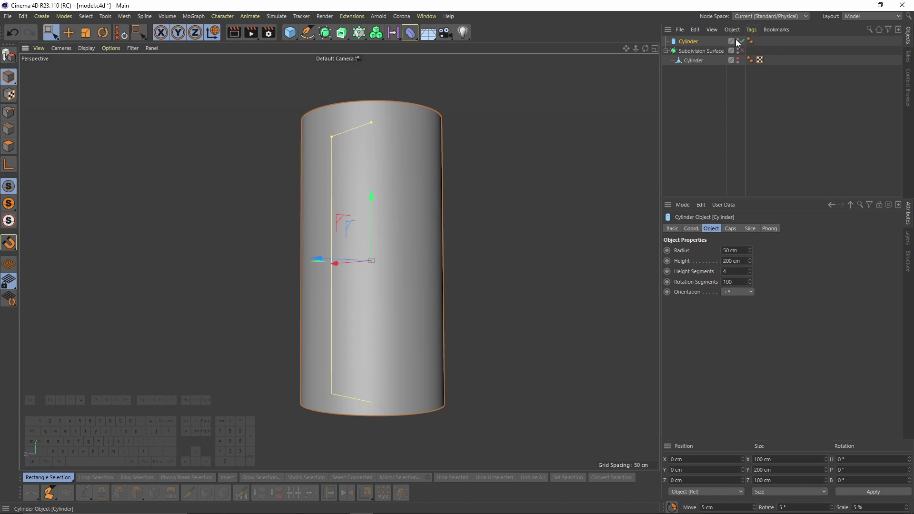
Hide the 100-segment cylinder and make the notched cylinder visible in the editor.
double_click(738, 39)
left_click(687, 61)
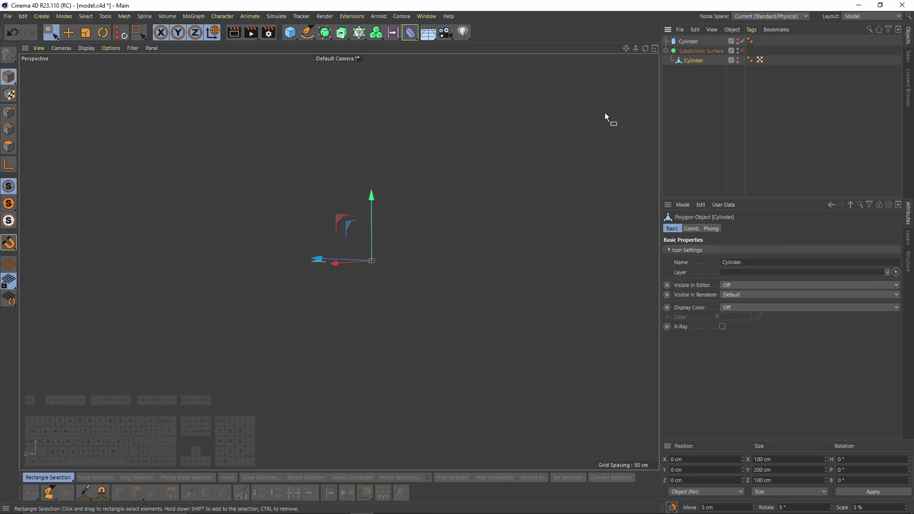
left_click(738, 58)
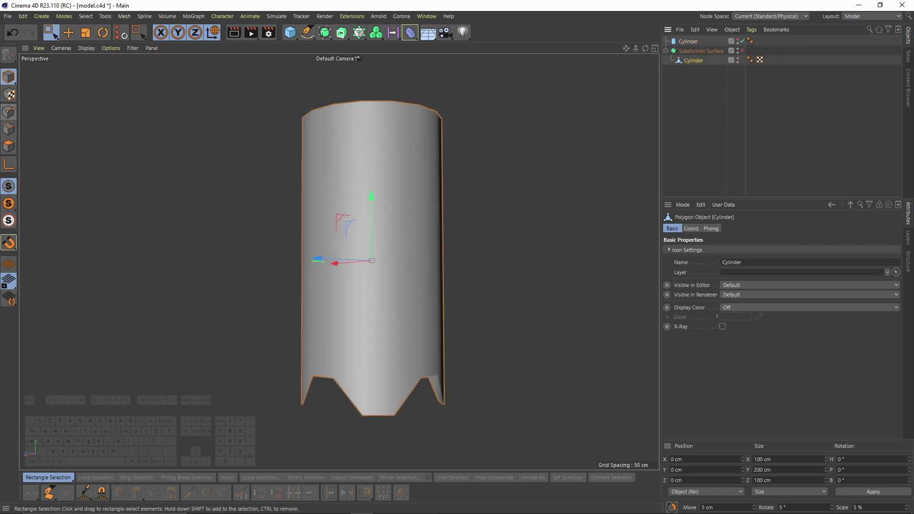
Add a Shrink Wrap deformer under the notched cylinder with the 100-segment cylinder as its target object.
left_click(410, 32)
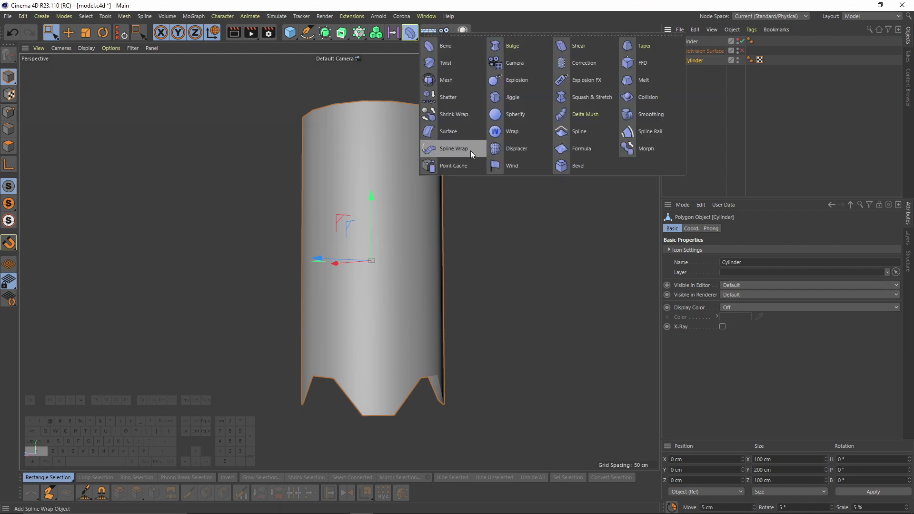
left_click(454, 114)
left_click_drag(478, 119, 547, 209, "alt")
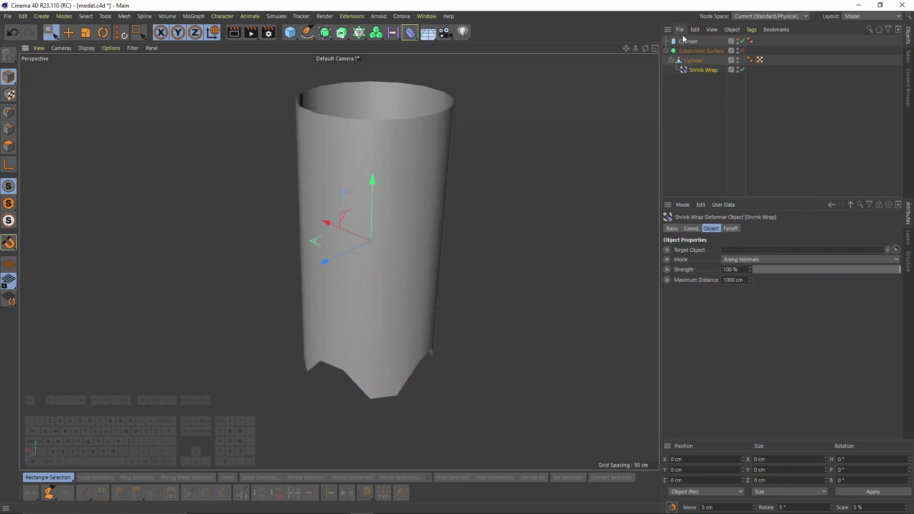
left_click_drag(689, 45, 733, 251)
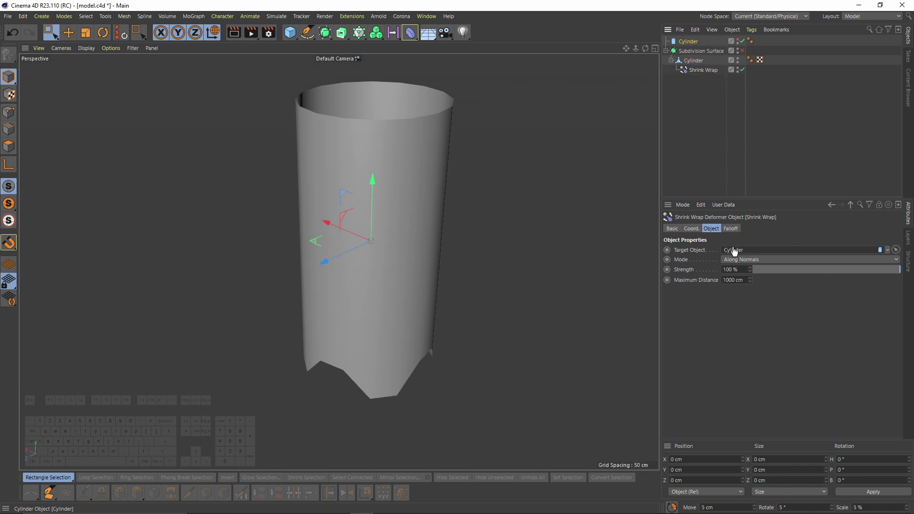
mouse_move(629, 238)
left_mouse_down("alt")
mouse_move(449, 205)
mouse_move(449, 190)
mouse_move(517, 205)
mouse_move(481, 206)
mouse_move(419, 253)
mouse_move(420, 190)
mouse_move(417, 218)
mouse_move(609, 155)
left_mouse_up("alt")
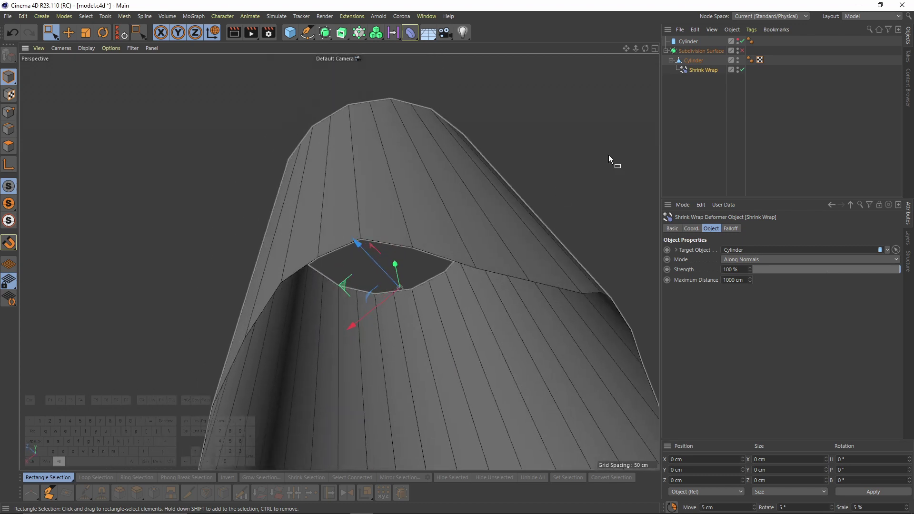
Switch the Shrink Wrap off and on in the perspective and top views to compare the notched cylinder's outline.
left_click(742, 70)
left_click(741, 70)
left_click(741, 70)
left_click(742, 70)
middle_click(545, 144)
left_click(693, 133)
key("F2")
left_click(741, 69)
left_click(741, 69)
left_click(742, 70)
Scale the hidden 100-segment cylinder up uniformly to about 101.1 cm in diameter so it surrounds the notched cylinder's outline.
left_click(689, 41)
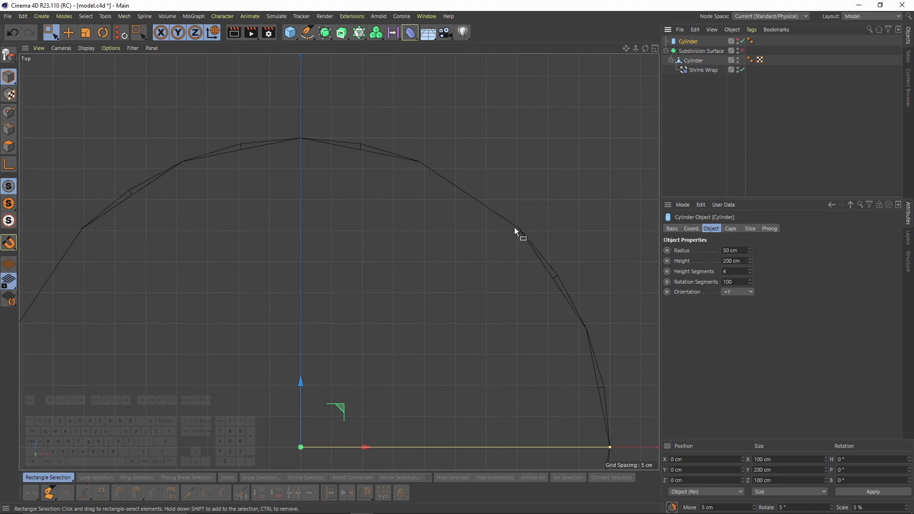
key("t")
left_click_drag(477, 298, 476, 298)
key("ctrl+z")
middle_click_drag(455, 260, 458, 224, "alt")
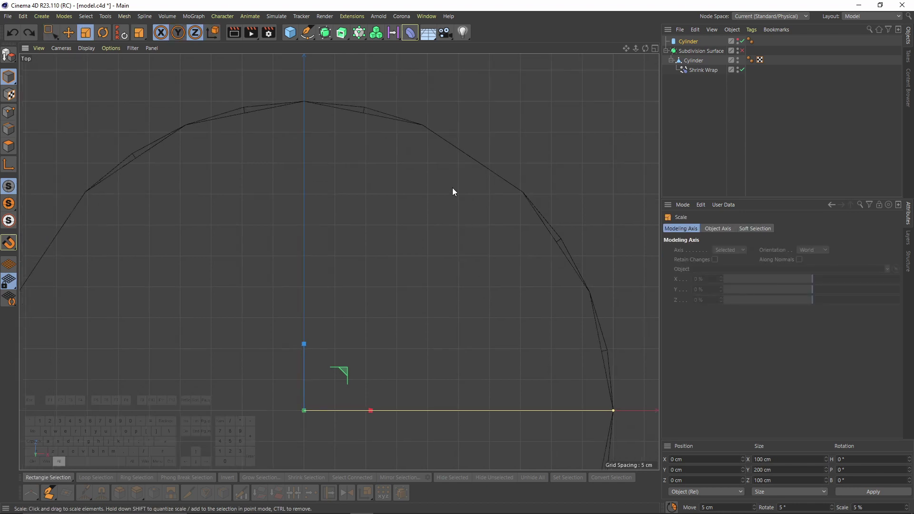
left_click(738, 41)
left_click_drag(444, 265, 450, 264)
double_click(738, 40)
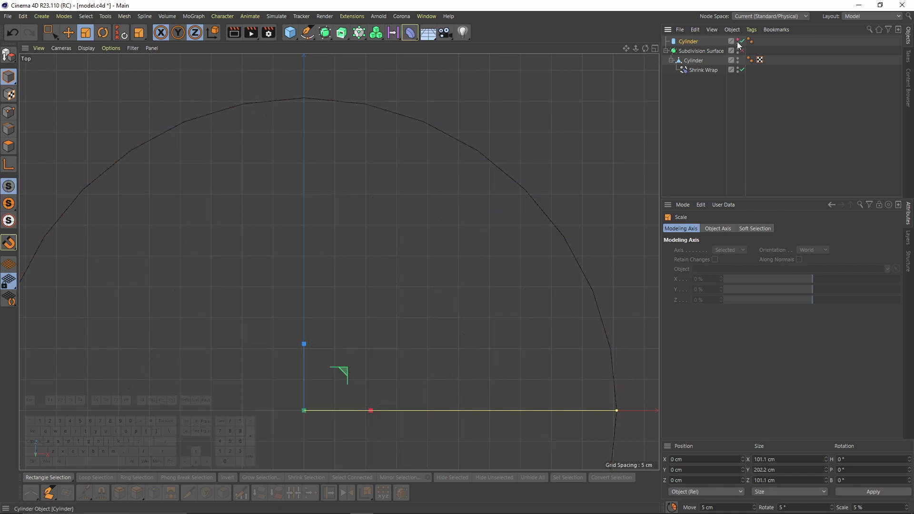
Check the updated Shrink Wrap and bake it into the notched cylinder with Current State to Object, keeping only the baked copy.
left_click(742, 70)
left_click(742, 69)
key("F1")
left_click_drag(481, 159, 571, 85, "alt")
right_click(694, 61)
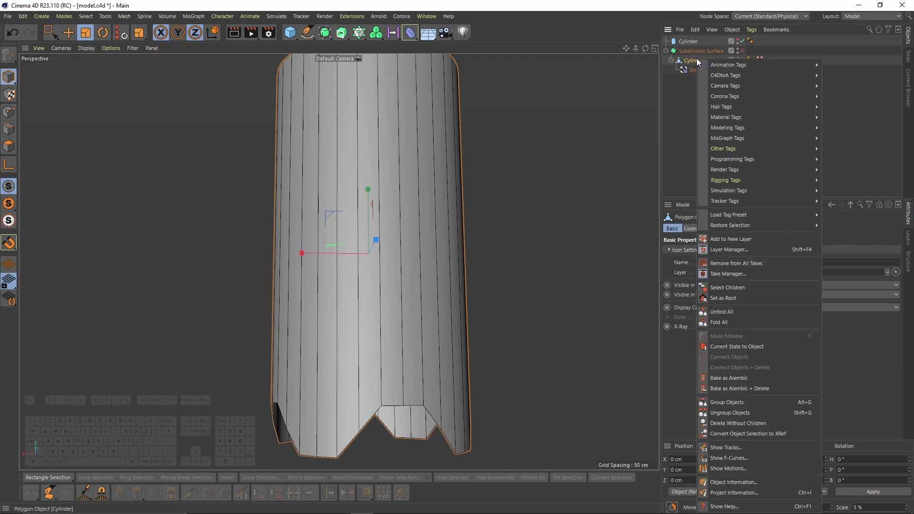
left_click(761, 350)
left_click(686, 61)
left_click_drag(434, 256, 200, 179, "alt")
Select all polygons of the notched cylinder and extrude them inward with an offset of about -0.69 cm.
left_click(14, 142)
key("ctrl+a")
left_click_drag(479, 274, 471, 196, "alt")
right_click(473, 195)
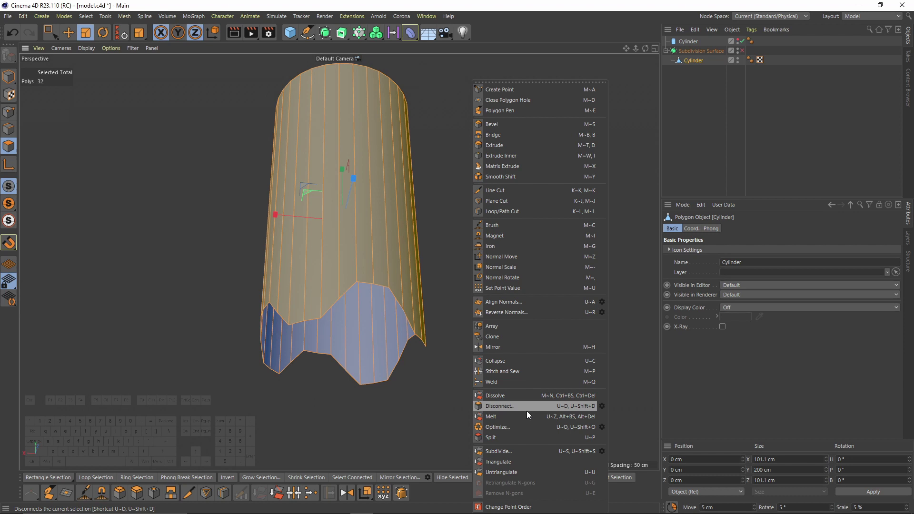
left_click(501, 145)
mouse_move(337, 261)
left_mouse_down("alt")
mouse_move(399, 264)
mouse_move(363, 282)
mouse_move(363, 244)
mouse_move(348, 199)
mouse_move(364, 131)
mouse_move(373, 164)
mouse_move(415, 172)
mouse_move(382, 164)
left_mouse_up("alt")
scroll(363, 281, "up", 3)
scroll(348, 199, "up", 4)
right_click_drag(425, 195, 350, 184, "alt")
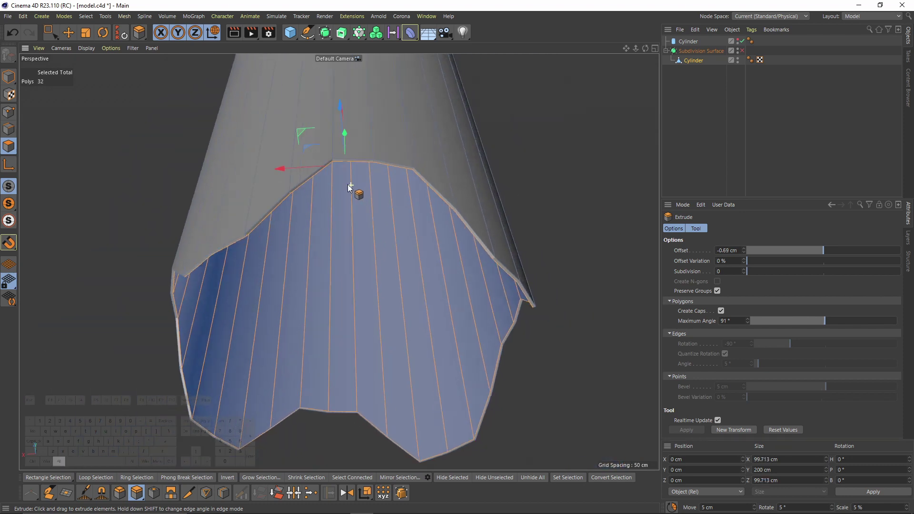
left_click_drag(349, 185, 363, 256, "alt")
Apply Normal Scale of about 86.1 % to the extruded inner polygons to thicken the cylinder wall.
right_click(473, 204)
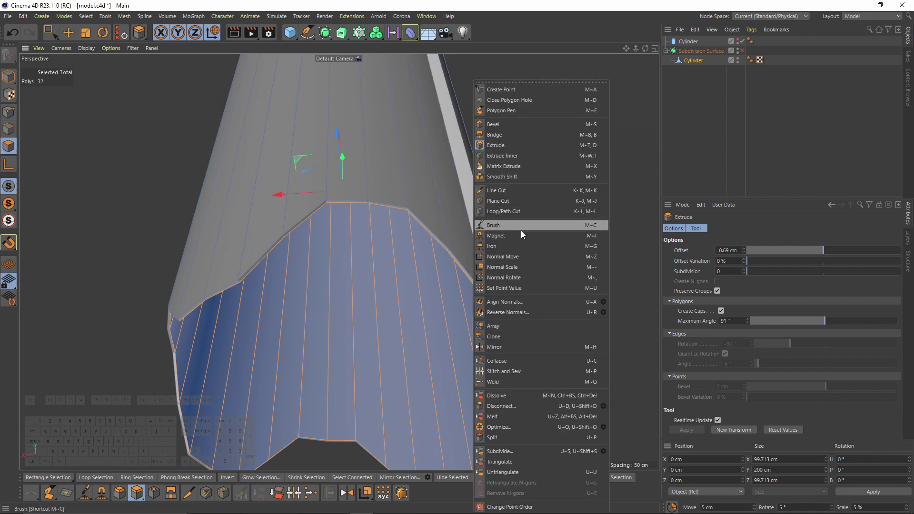
left_click(536, 266)
scroll(424, 286, "down", 3)
mouse_move(510, 366)
left_mouse_down()
mouse_move(477, 365)
mouse_move(492, 367)
left_mouse_up()
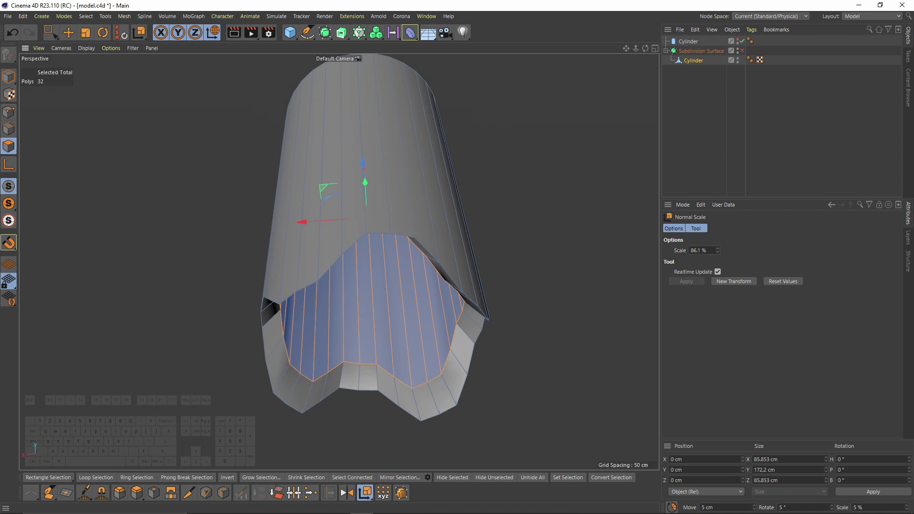
left_click_drag(376, 184, 386, 195, "alt")
left_click_drag(353, 125, 330, 143, "alt")
left_click_drag(400, 253, 324, 267, "alt")
Select the inner wall's rim edge loops and move them vertically outward to bring them closer to the outer rims.
left_click(9, 128)
key("e")
double_click(315, 213)
left_click_drag(355, 194, 364, 125)
scroll(374, 158, "down", 4)
scroll(448, 210, "down", 4)
left_click_drag(405, 343, 449, 290, "alt")
middle_click_drag(315, 421, 387, 125, "alt")
right_click_drag(332, 232, 434, 223, "alt")
left_click_drag(338, 264, 445, 172, "alt")
left_click(456, 200)
Select two vertical edge loops at neighbouring notch peaks and fill-select the quarter of polygons between them.
right_click_drag(347, 268, 335, 259, "alt")
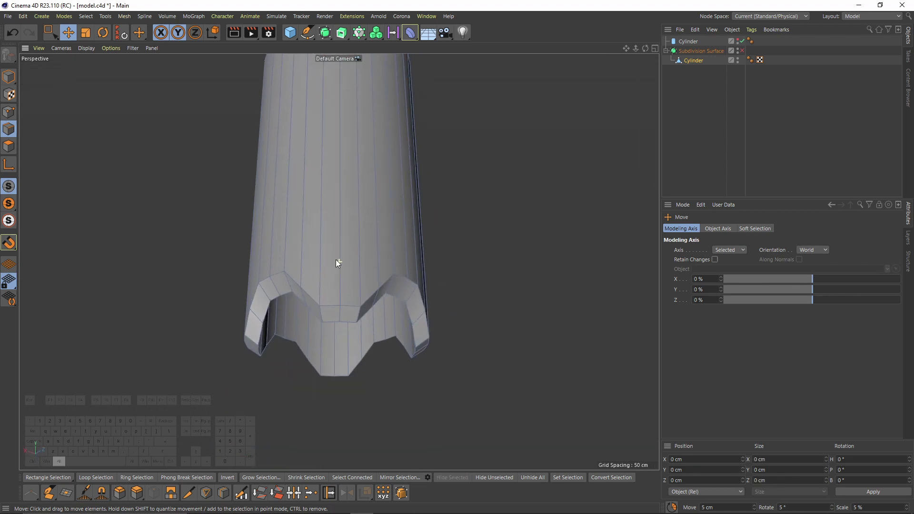
middle_click_drag(336, 259, 330, 257, "alt")
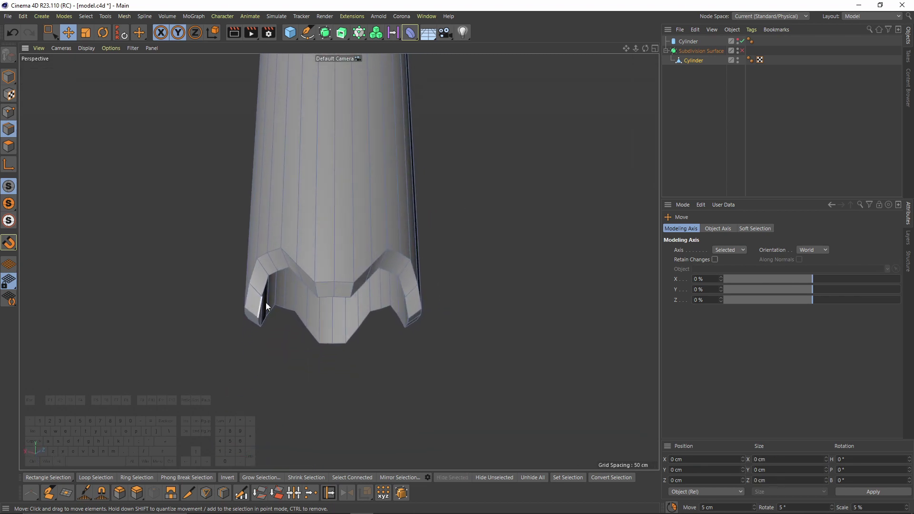
left_click_drag(433, 292, 331, 248, "alt")
left_click_drag(384, 276, 389, 402, "alt")
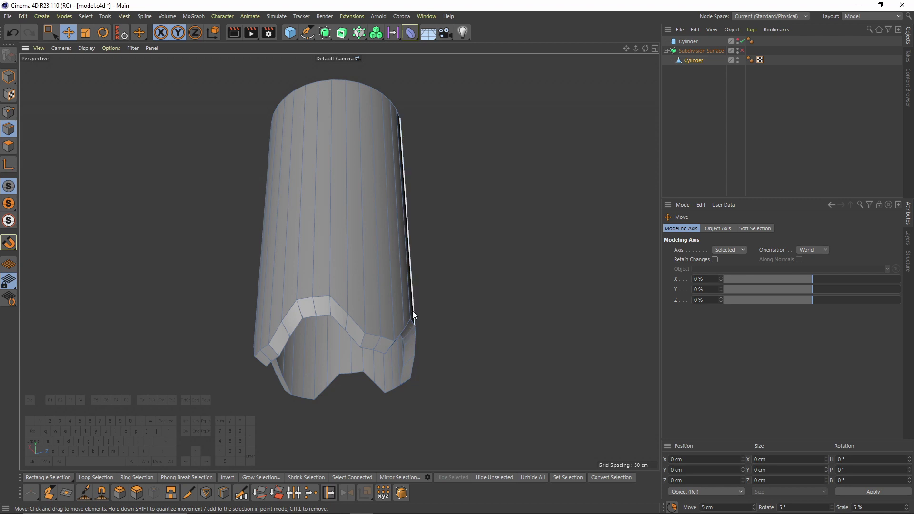
left_click_drag(362, 200, 398, 318, "alt")
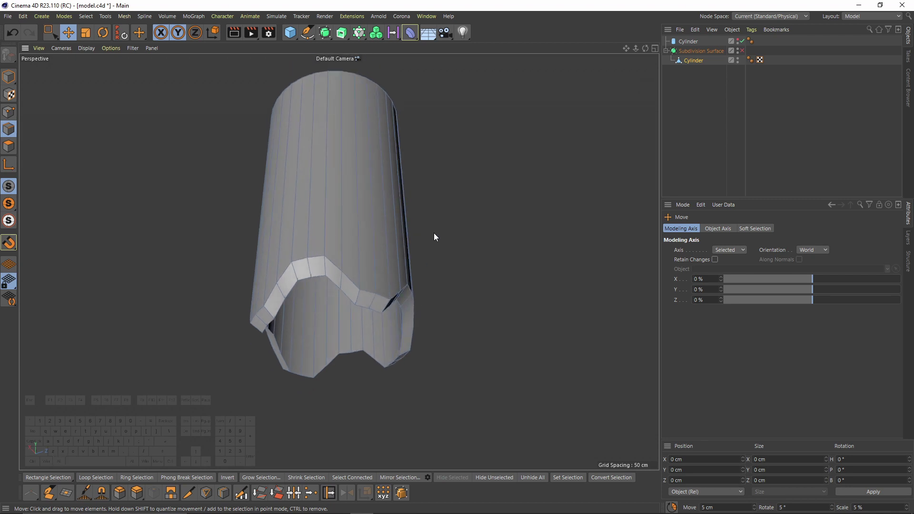
left_click_drag(434, 233, 384, 253, "alt")
double_click(313, 275)
left_click_drag(318, 272, 324, 251, "alt")
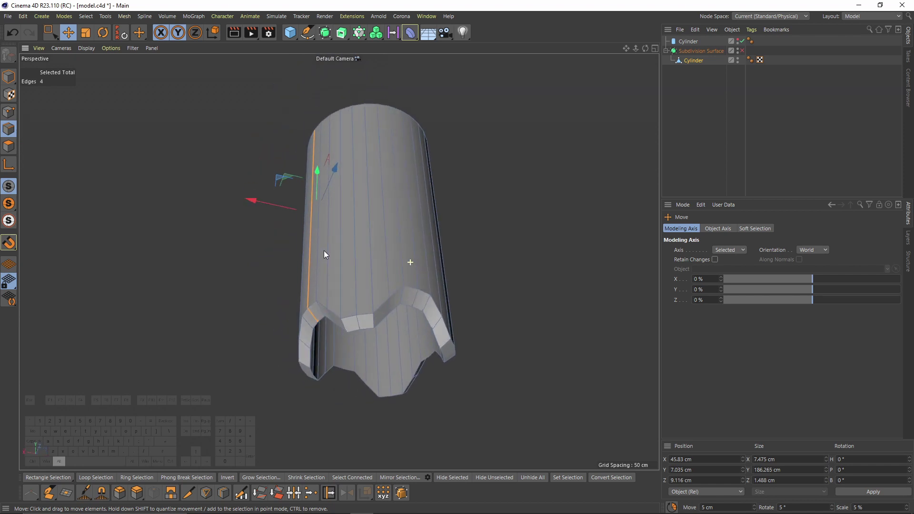
scroll(419, 291, "up", 2)
double_click(412, 296, "shift")
key("u")
key("f")
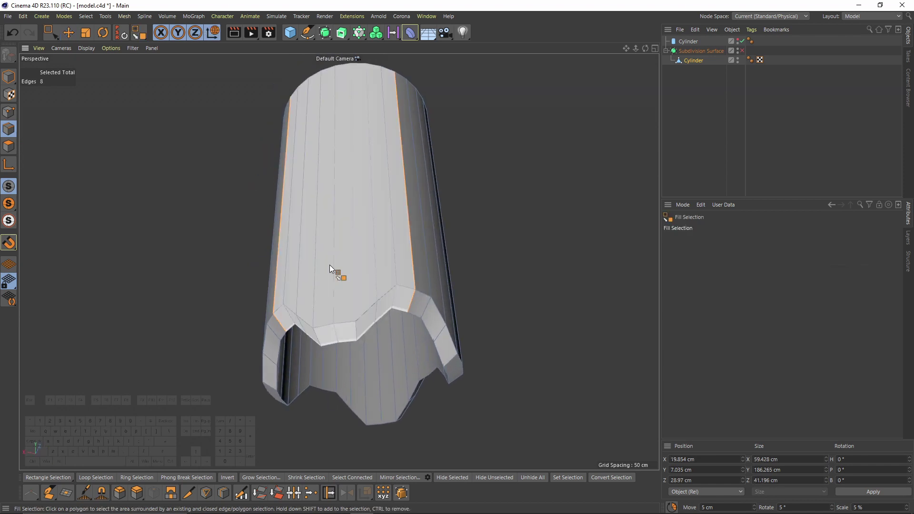
left_click(329, 265)
Try rotating the cylinder's heading to -11° in the top view to align the quarter with the axes, and undo it.
middle_click(329, 265)
middle_click(500, 175)
scroll(429, 174, "up", 2)
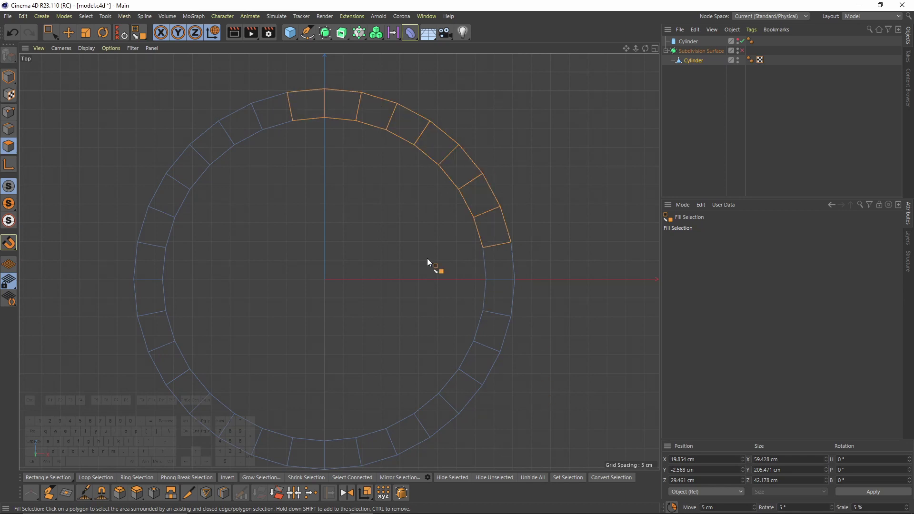
left_click(694, 60)
left_click(697, 229)
left_click_drag(835, 247, 834, 250)
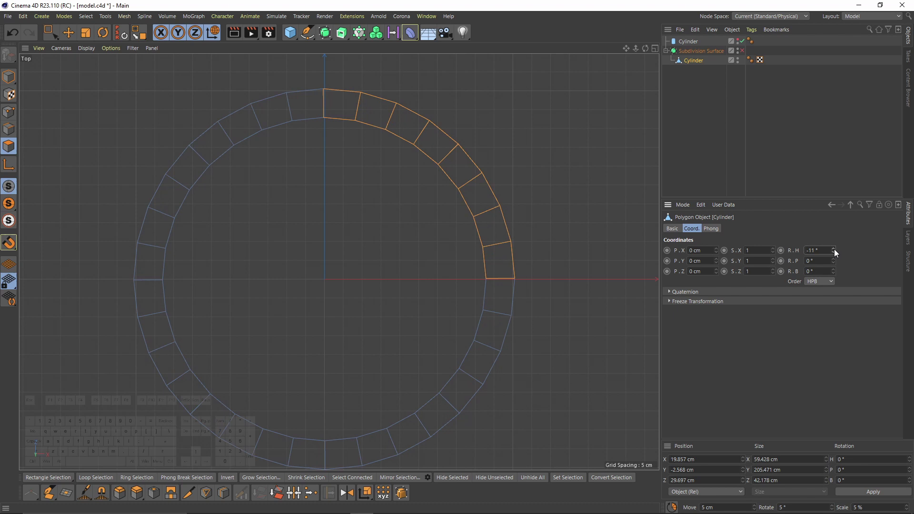
scroll(559, 281, "up", 10)
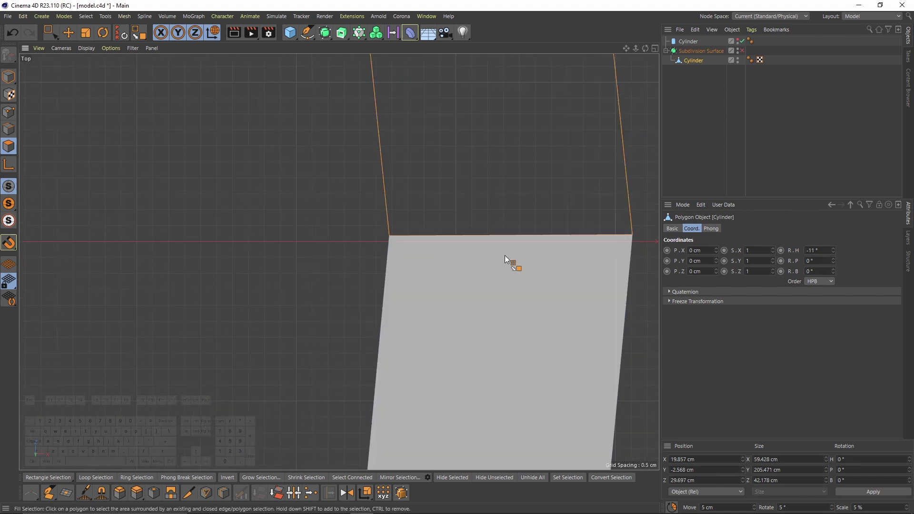
right_click_drag(517, 246, 465, 222, "alt")
middle_click_drag(465, 222, 471, 265, "alt")
right_click_drag(305, 186, 351, 188, "alt")
key("ctrl+z")
middle_click(403, 228)
middle_click(241, 179)
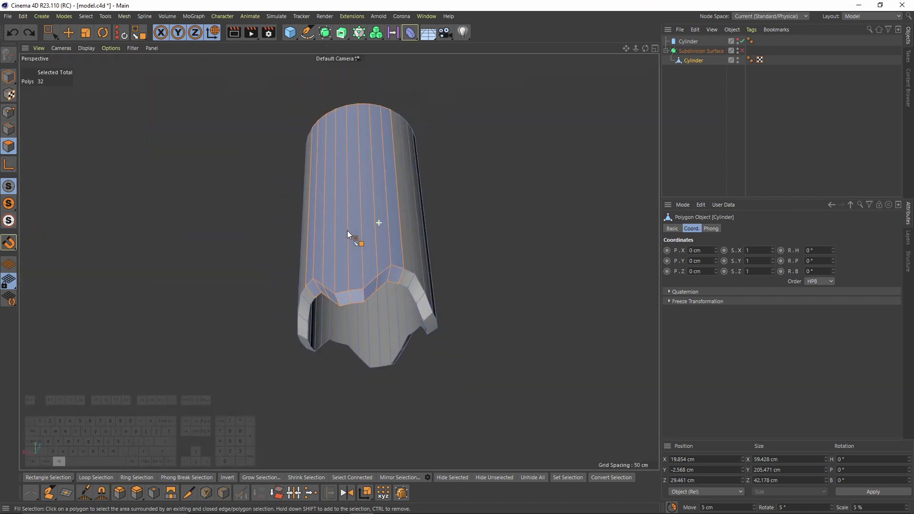
Reselect the two vertical edge loops that bound the quarter section at its neighbouring notch peaks.
left_click_drag(398, 221, 479, 290, "alt")
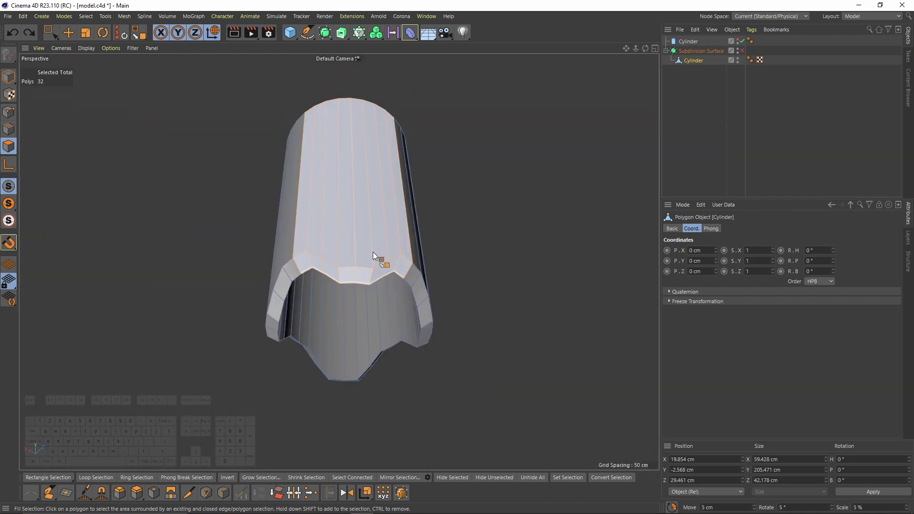
left_click(4, 131)
key("e")
left_click(295, 245)
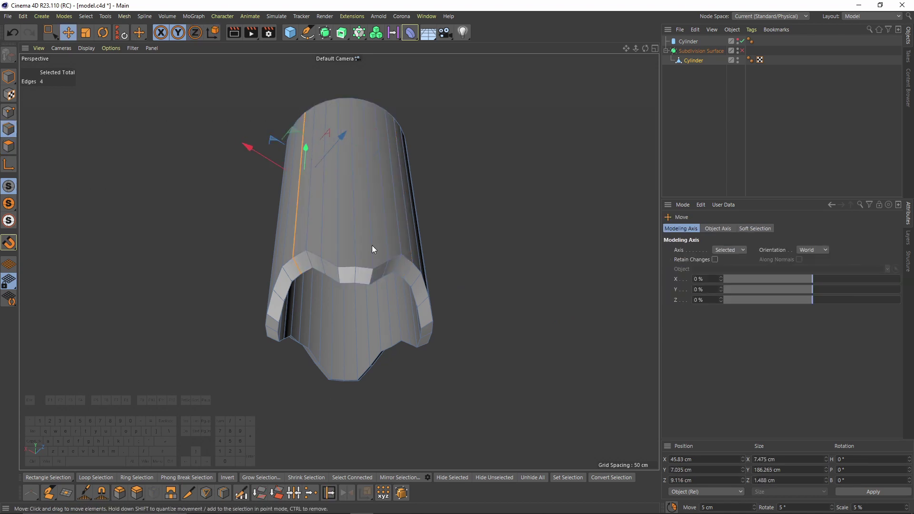
left_click_drag(373, 245, 413, 228, "alt")
left_click(415, 230, "shift")
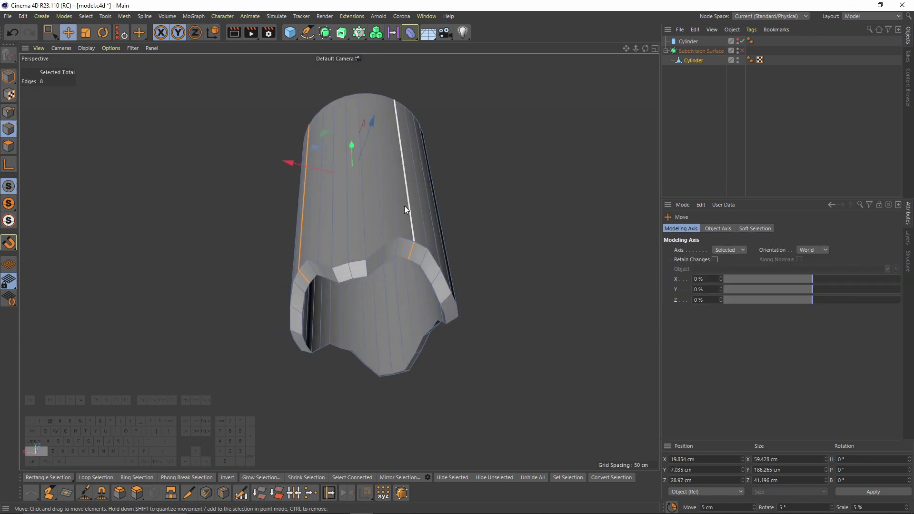
Fill-select the quarter between the two loops, invert the selection and delete the rest of the cylinder.
left_click(86, 16)
left_click(114, 77)
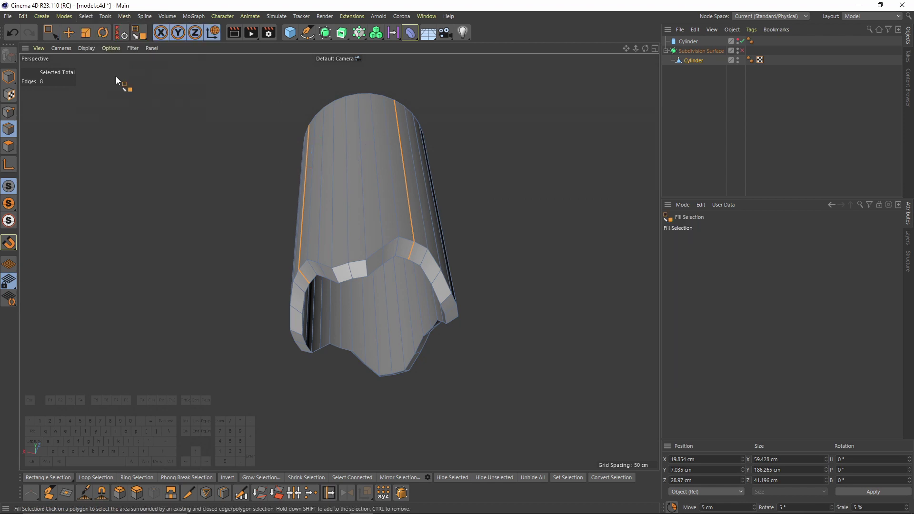
left_click(356, 199)
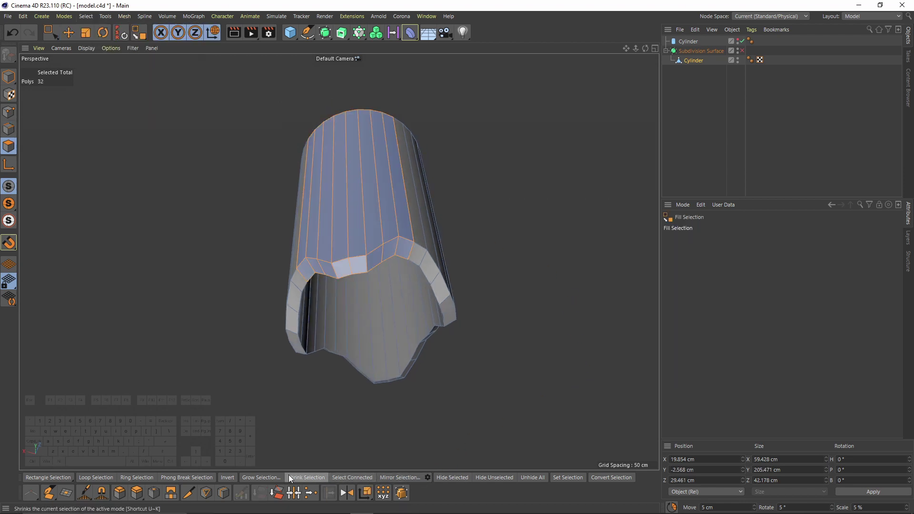
left_click(227, 478)
key("Delete")
Select the outer and inner edge loops of the quarter's notched rim plus the two short edges across its lower tip.
scroll(350, 228, "up", 2)
left_click_drag(343, 224, 300, 319, "alt")
scroll(300, 319, "up", 5)
left_click(9, 129)
key("e")
double_click(325, 241)
double_click(330, 298, "shift")
left_click_drag(452, 364, 355, 328, "alt")
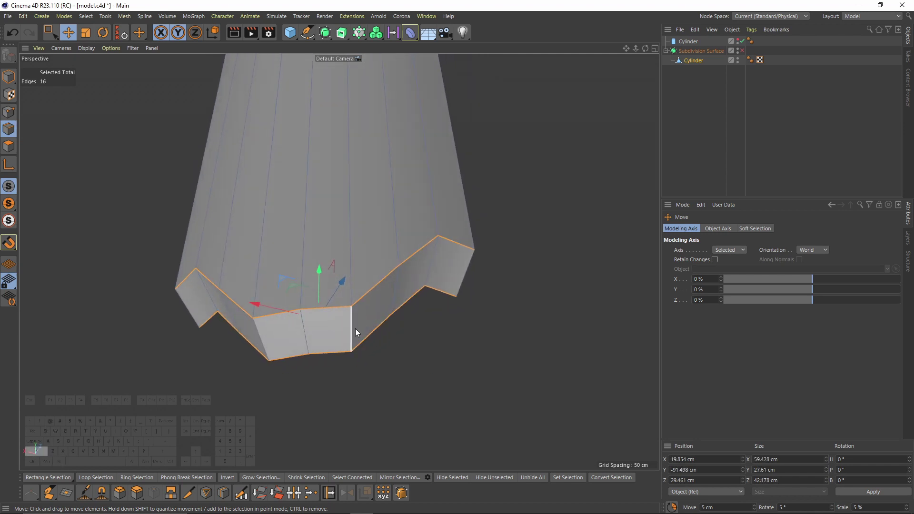
left_click(262, 329, "shift")
Bevel the selected rim edges in Solid mode with Fixed Distance offset of about 1.595 cm.
left_click_drag(306, 315, 467, 190, "alt")
right_click(467, 191)
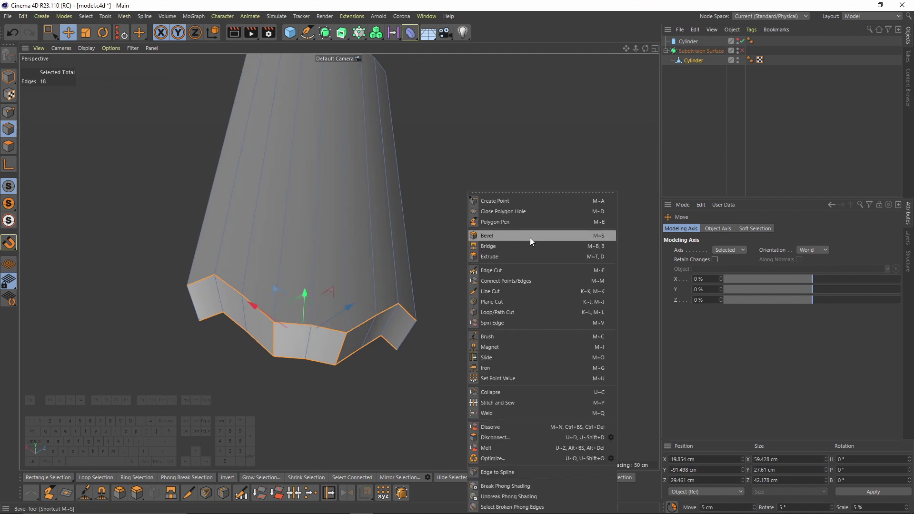
left_click(503, 236)
left_click(724, 250)
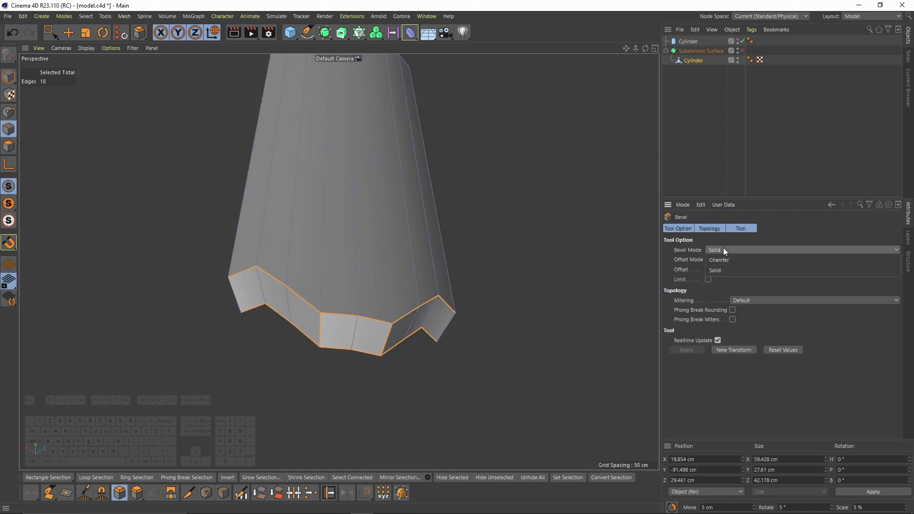
left_click(728, 250)
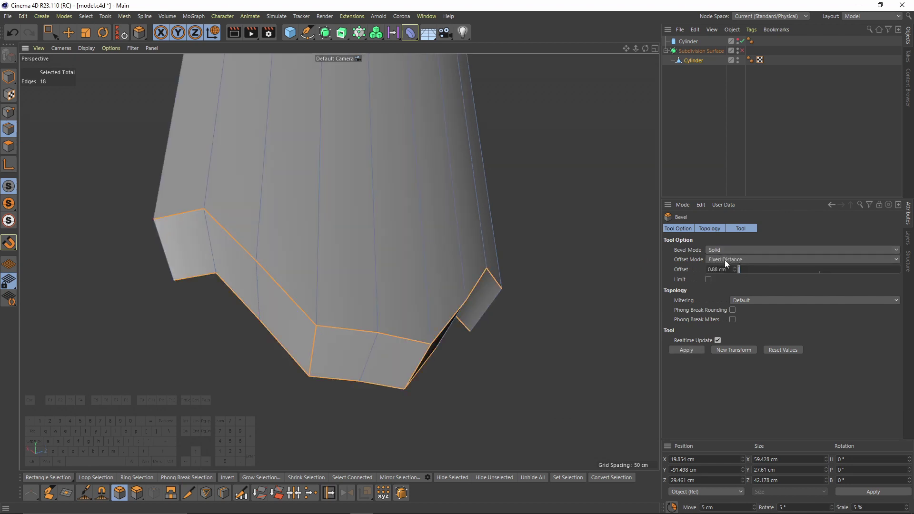
left_click(725, 260)
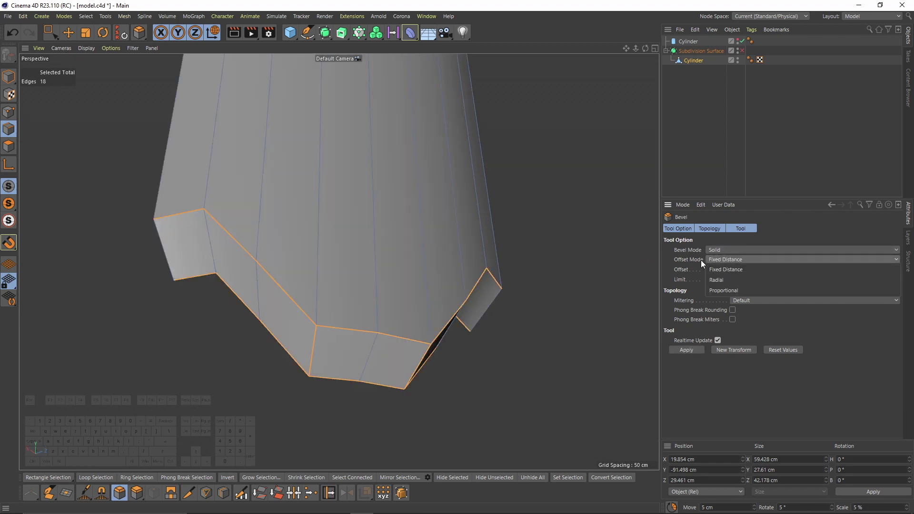
left_click(729, 260)
left_click_drag(415, 316, 324, 301, "alt")
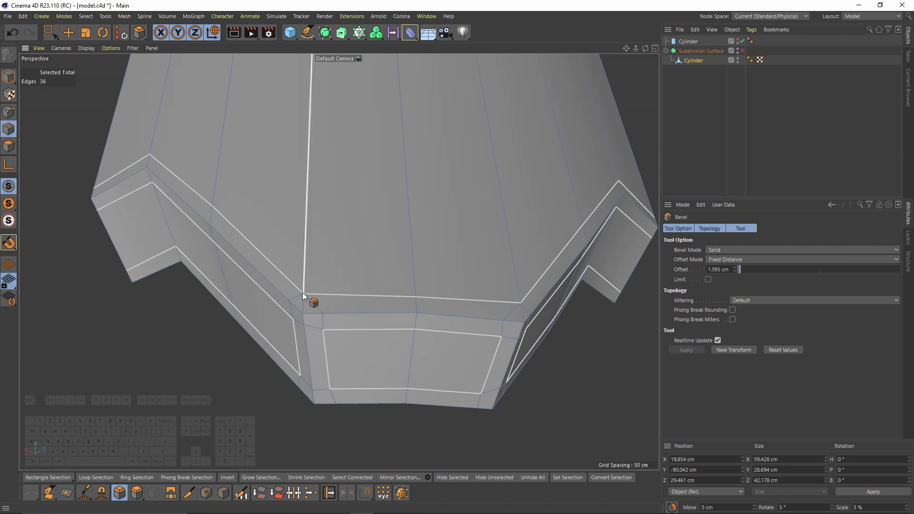
Melt the short vertical edges between the bevel loops and the rim at the lower tip's outer and inner corners.
key("e")
left_click(307, 303)
left_click_drag(434, 315, 361, 290, "alt")
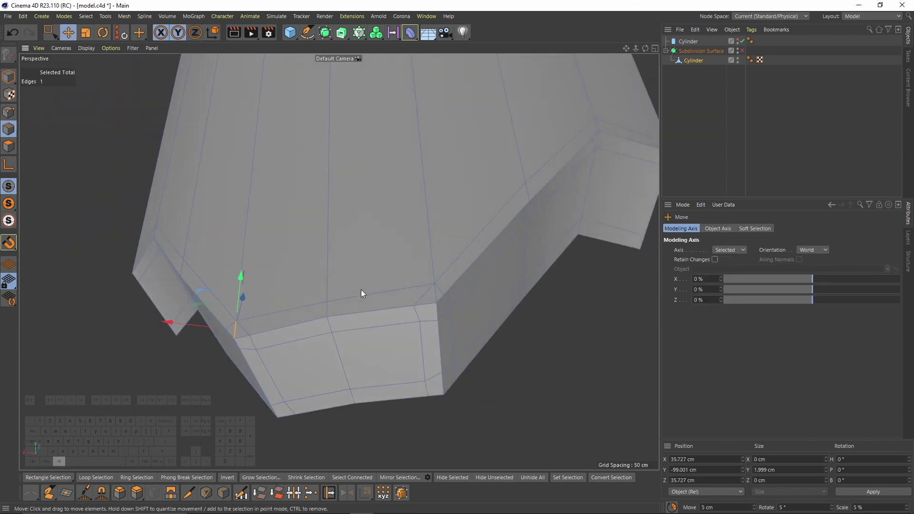
left_click(434, 292, "shift")
left_click_drag(516, 335, 343, 355, "alt")
left_click_drag(553, 350, 439, 348, "alt")
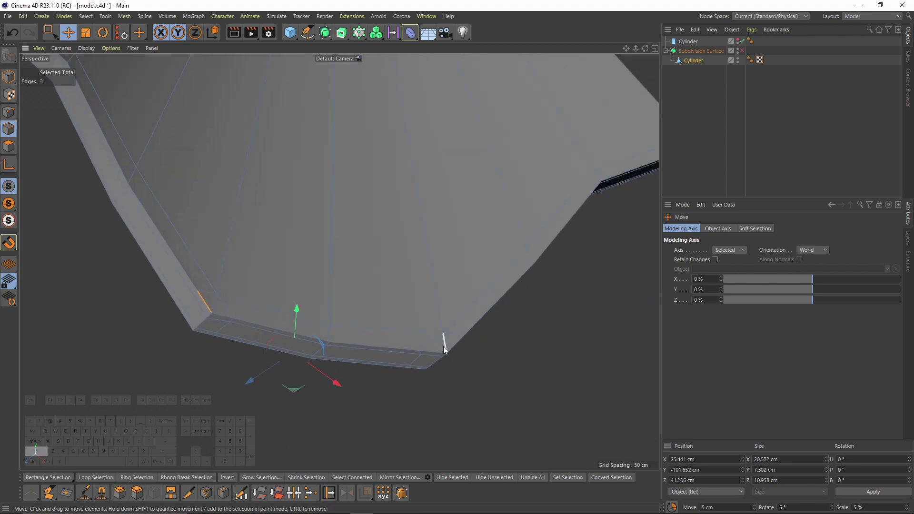
left_click(444, 346, "shift")
key("m")
left_click(564, 447)
Melt the remaining short edge at the inner wall's corner of the lower tip.
scroll(293, 306, "down", 1)
mouse_move(293, 306)
left_mouse_down("alt")
mouse_move(329, 318)
mouse_move(309, 312)
left_mouse_up("alt")
scroll(258, 310, "up", 2)
left_click(259, 307)
key("m")
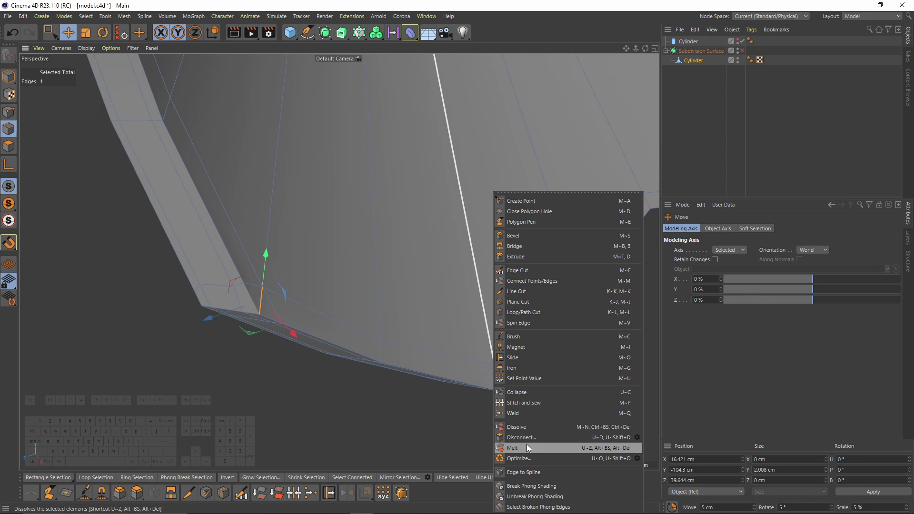
left_click(526, 444)
Slide the bevel-loop points at the corners of the lower tip, with an offset of about 10%.
left_click_drag(362, 340, 305, 305, "alt")
left_click(9, 112)
key("m")
key("o")
left_click_drag(388, 317, 382, 261, "alt")
scroll(384, 263, "up", 3)
left_click_drag(372, 229, 305, 241, "alt")
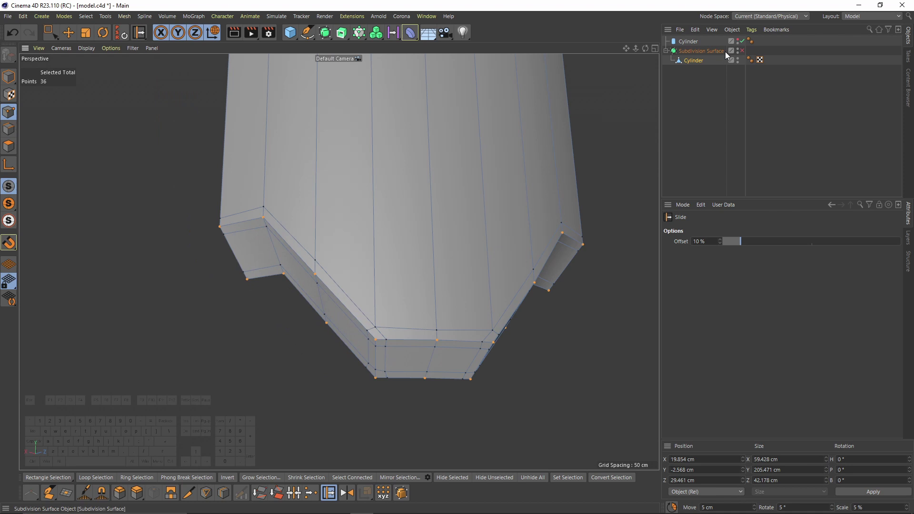
Preview the rim with the Subdivision Surface on and off, examining the smoothed corners and notch slopes from both sides.
left_click(742, 50)
left_click(719, 179)
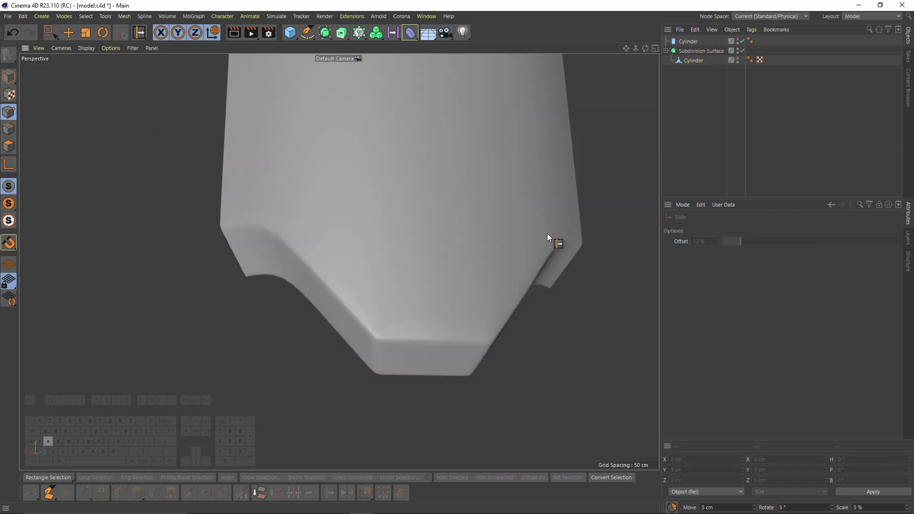
left_click_drag(547, 234, 393, 239, "alt")
left_click(693, 60)
left_click(743, 50)
mouse_move(402, 270)
left_mouse_down("alt")
mouse_move(372, 267)
mouse_move(401, 272)
left_mouse_up("alt")
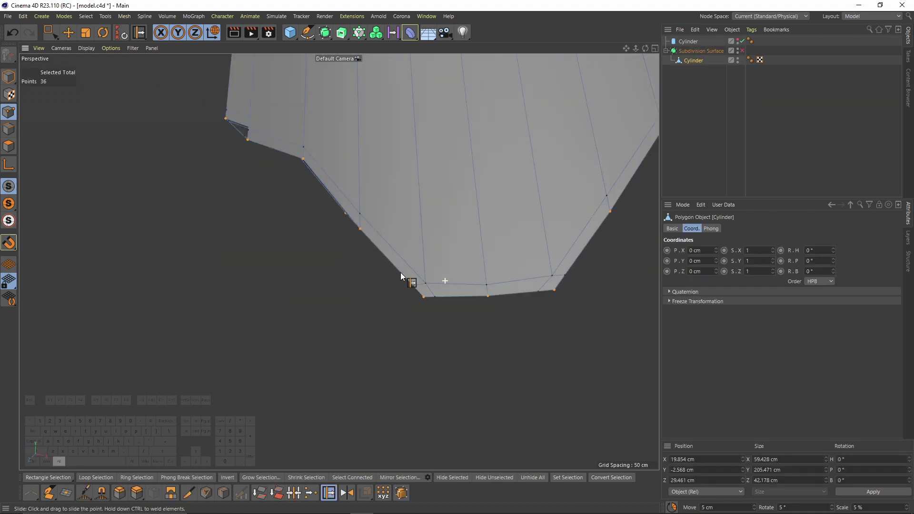
left_click(742, 50)
left_click(719, 179)
right_click_drag(547, 238, 393, 322, "alt")
left_click_drag(392, 315, 476, 233, "alt")
left_click(700, 61)
key("q")
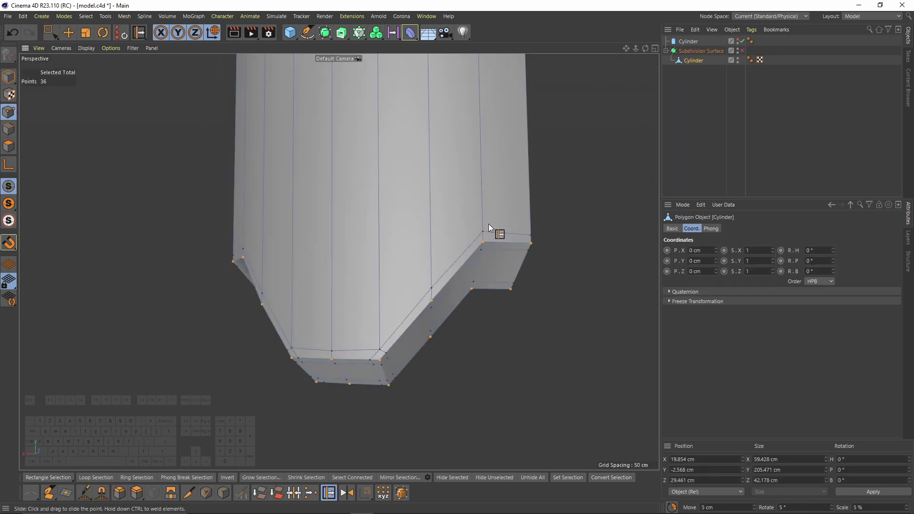
Select the three connected edges crossing the wall thickness midway along the rim's slanted side.
left_click_drag(525, 245, 440, 221, "alt")
right_click_drag(441, 221, 476, 214, "alt")
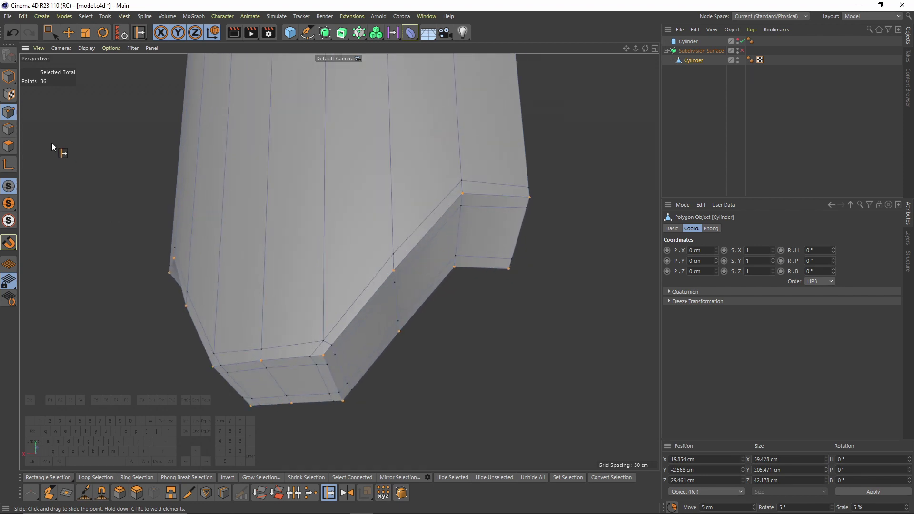
left_click(7, 130)
key("e")
left_click(396, 278)
left_click(394, 277)
left_click(397, 305, "shift")
Try sliding the selected mid-slope edges toward the notch peak with a Fixed Distance offset, and undo it.
right_click(433, 267)
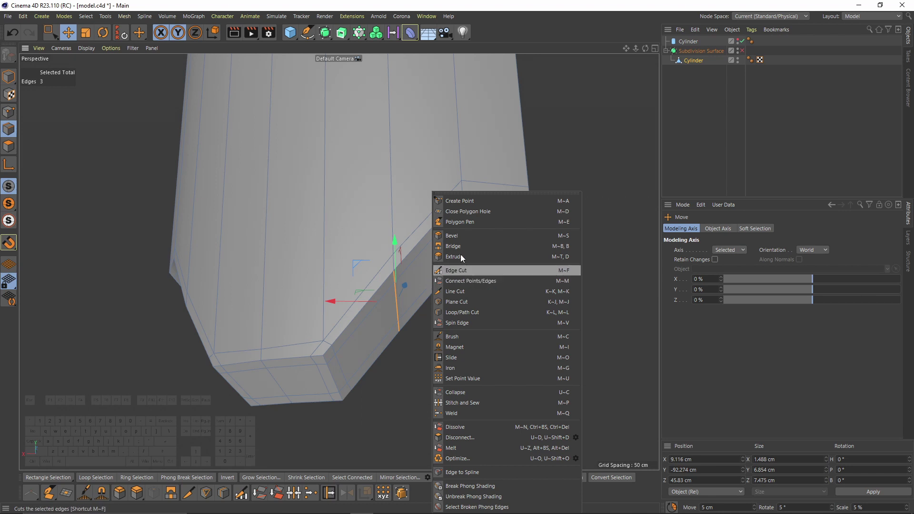
left_click(465, 365)
left_click_drag(447, 268, 449, 281)
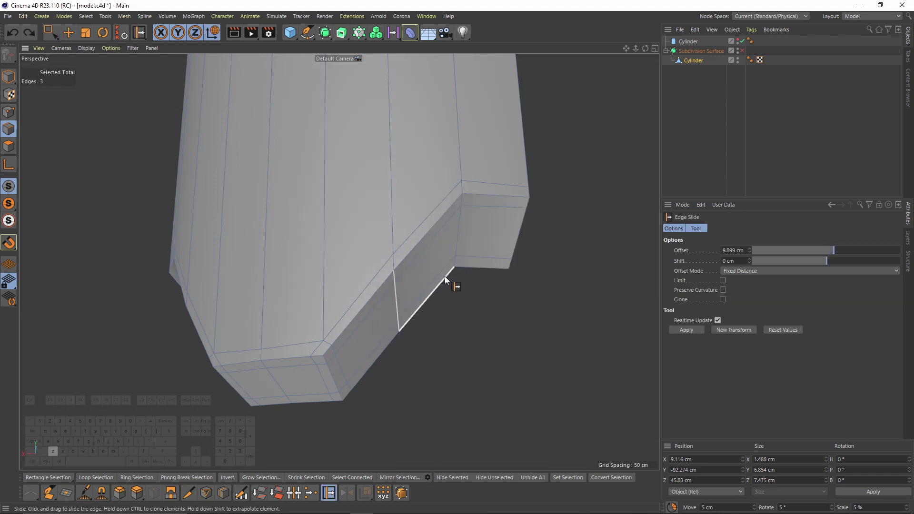
left_click(743, 51)
left_click_drag(393, 289, 422, 270)
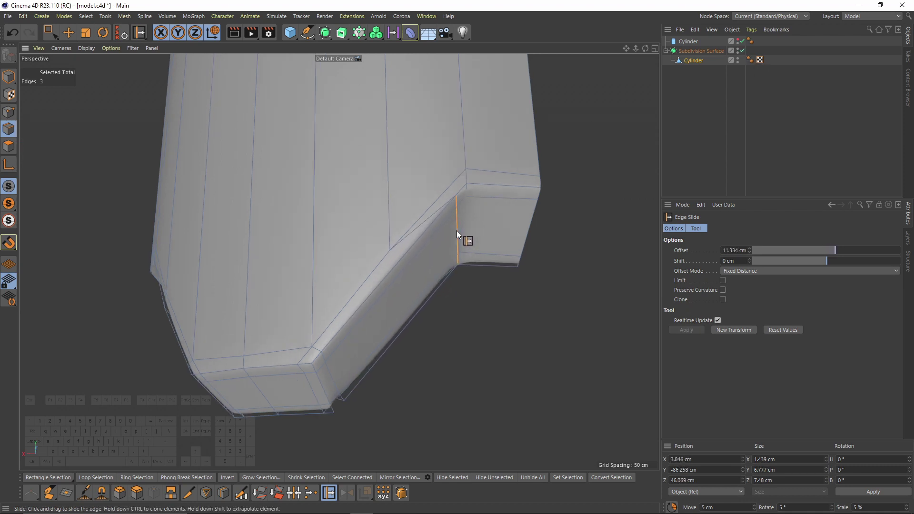
left_click_drag(457, 234, 383, 299)
left_click_drag(463, 202, 464, 178)
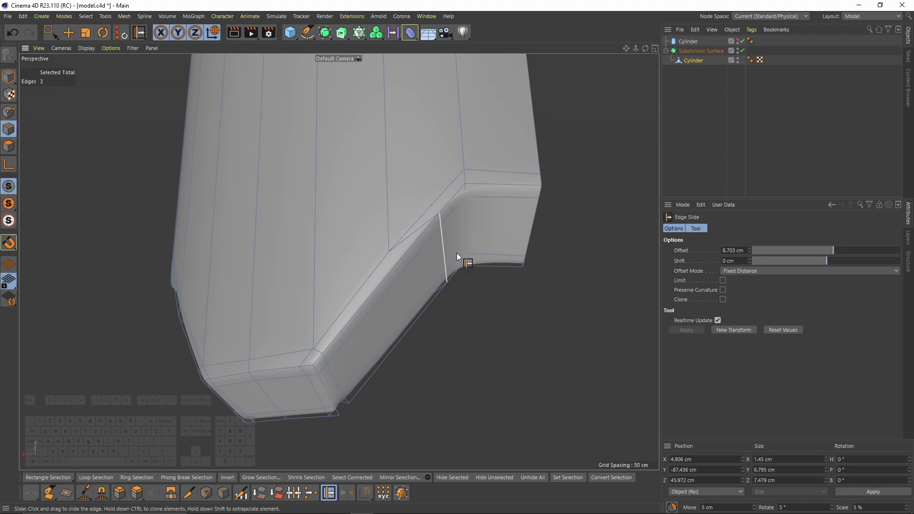
key("ctrl+z")
Slide the mid-slope edges on both slanted sides toward the notch peaks in Proportional mode, by about 82.8% and -86.5%.
left_click(749, 271)
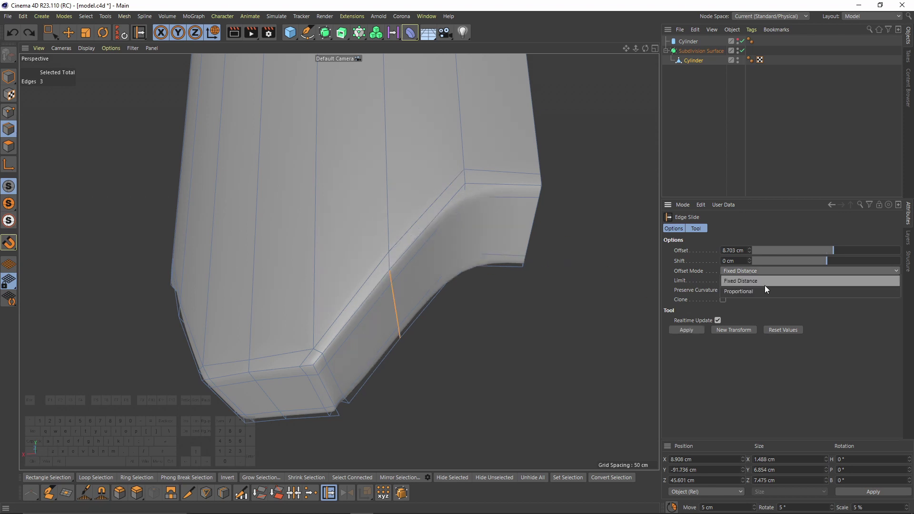
left_click(754, 291)
left_click_drag(396, 298, 208, 283)
right_click_drag(208, 284, 247, 206, "alt")
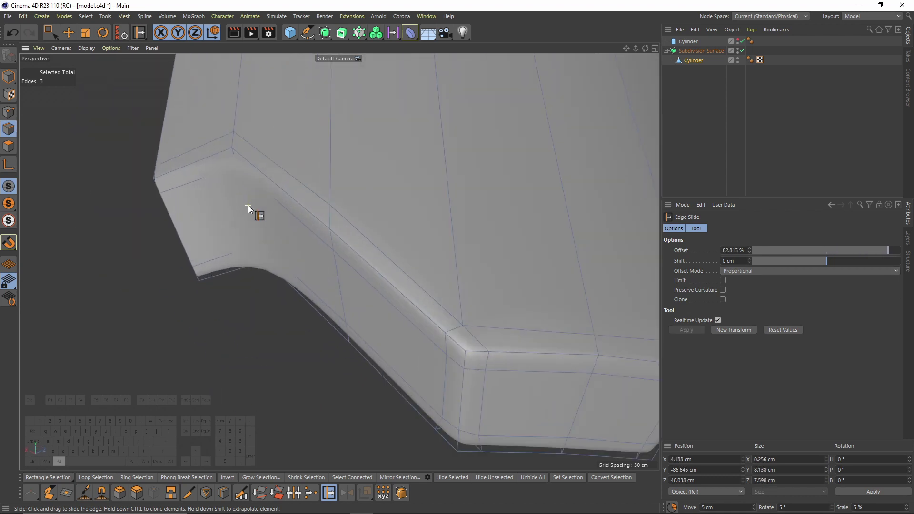
left_click_drag(351, 344, 276, 241)
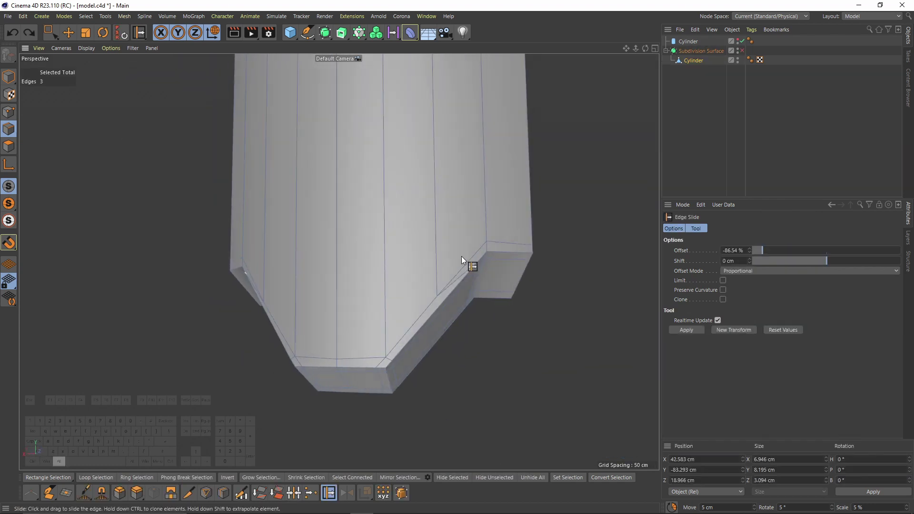
Cut a new edge loop around the quarter's outer wall just above the notched rim.
key("k")
key("l")
key("m")
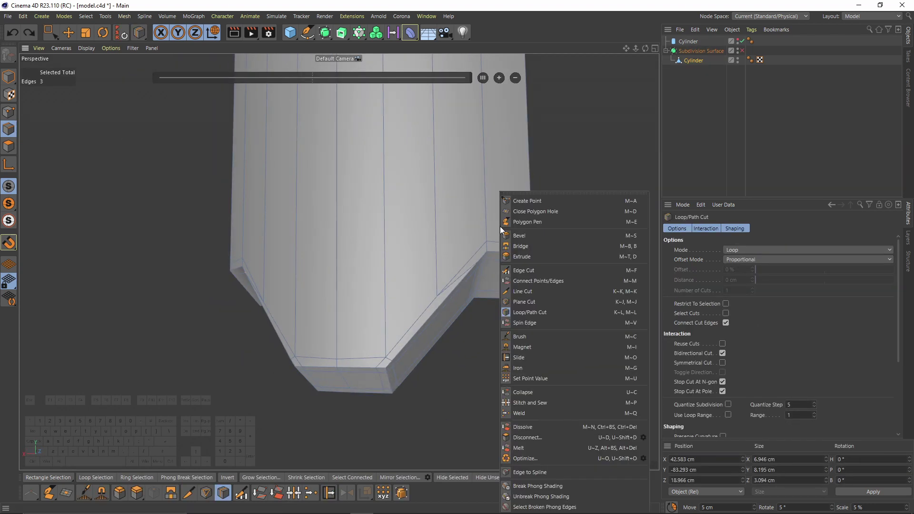
left_click(530, 312)
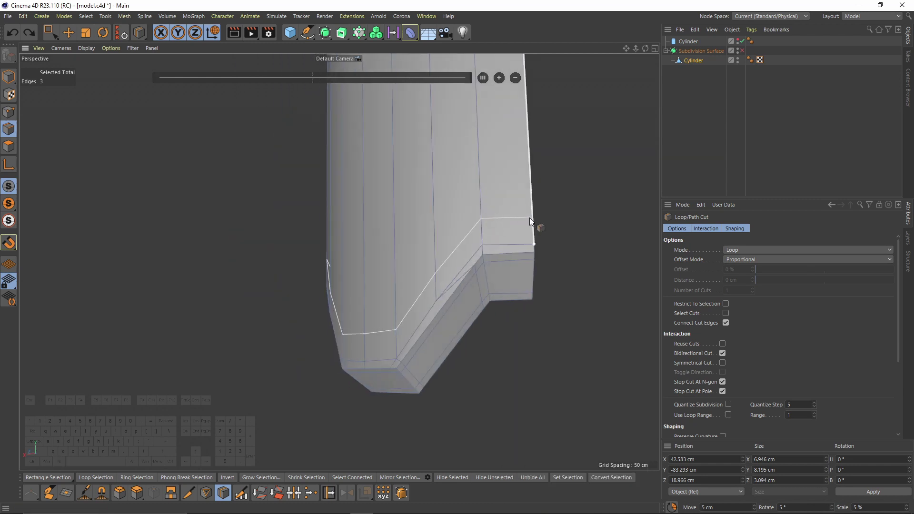
left_click(529, 218)
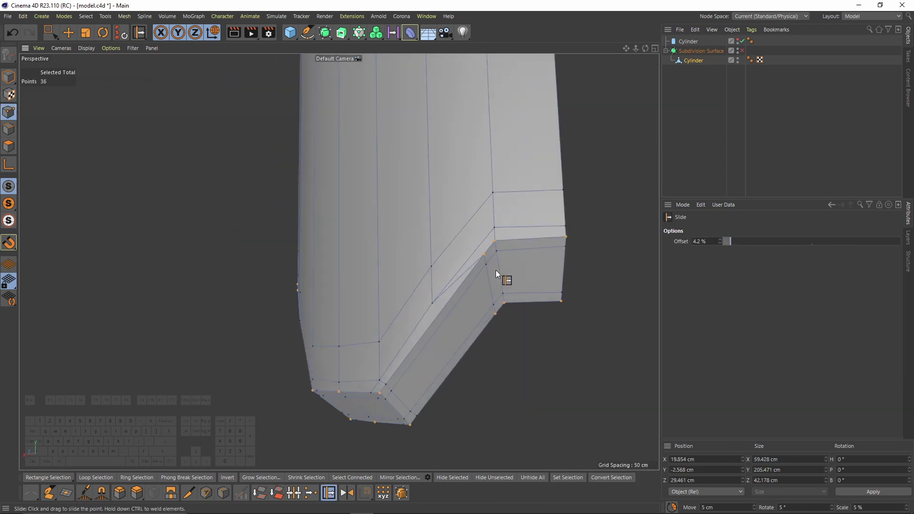
Slide the mid-slope point of the outer bevel loop on each slanted side toward its notch peak, the last by about 28%.
left_click_drag(432, 304, 393, 284)
middle_click_drag(203, 306, 320, 325, "alt")
left_click_drag(328, 326, 361, 309)
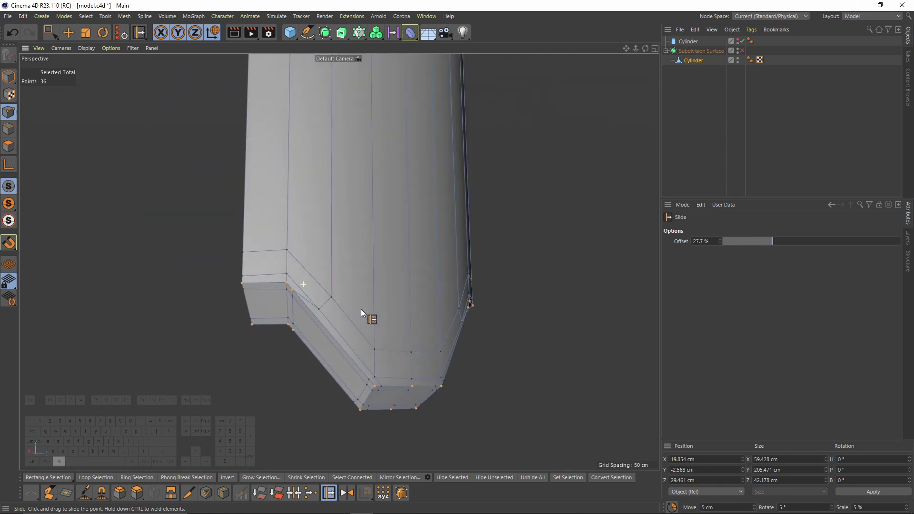
left_click_drag(387, 306, 399, 306, "alt")
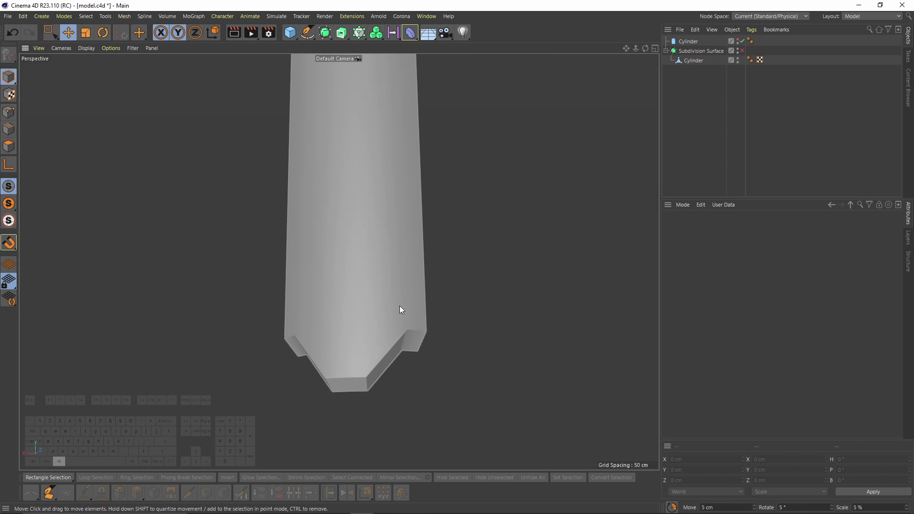
Place the quarter cylinder inside a new Cloner under the Subdivision Surface.
left_click(688, 61)
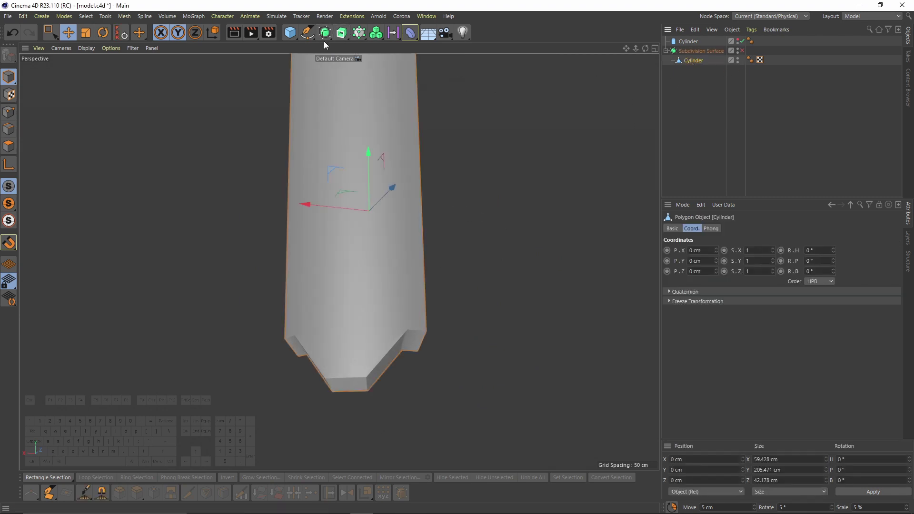
left_click(359, 32)
left_click(404, 45, "alt")
left_click_drag(394, 212, 361, 204, "alt")
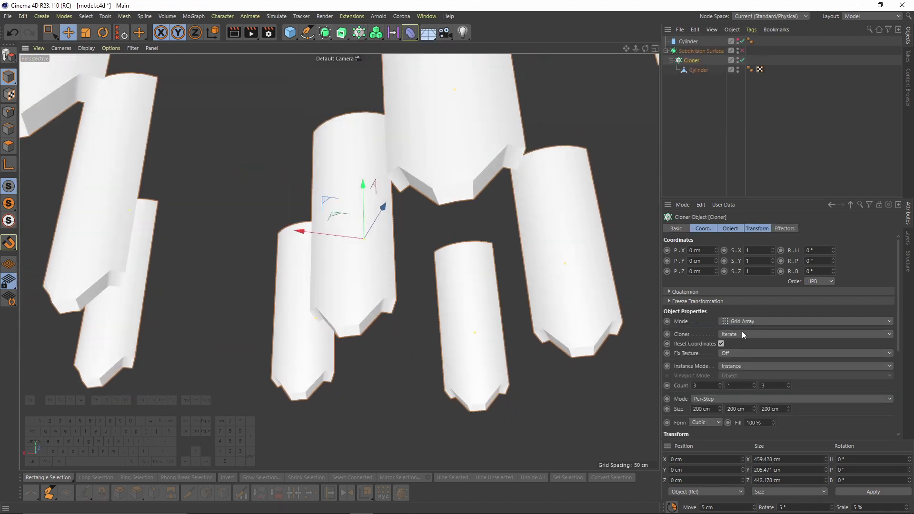
Set the Cloner to Radial mode with a count of 4 and a radius of 0 cm.
left_click(759, 322)
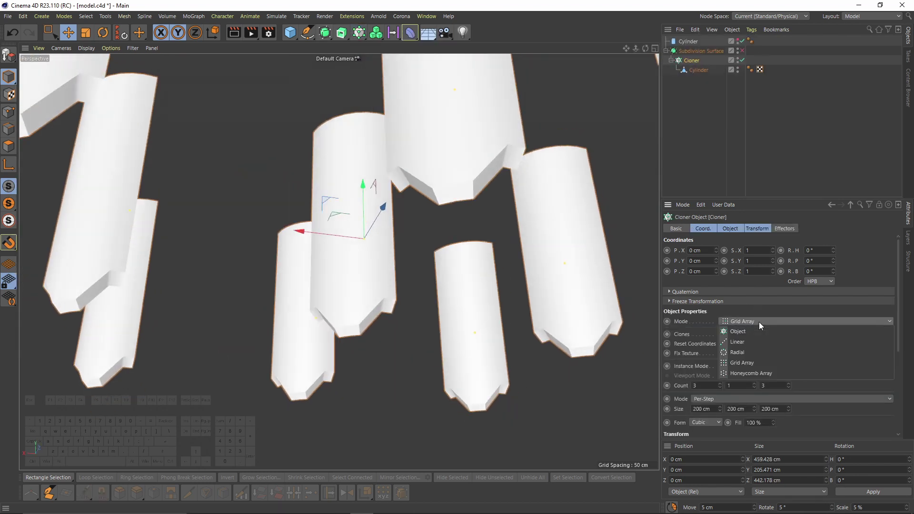
left_click(774, 351)
mouse_move(469, 253)
left_mouse_down("alt")
mouse_move(494, 168)
mouse_move(444, 204)
left_mouse_up("alt")
scroll(460, 209, "up", 4)
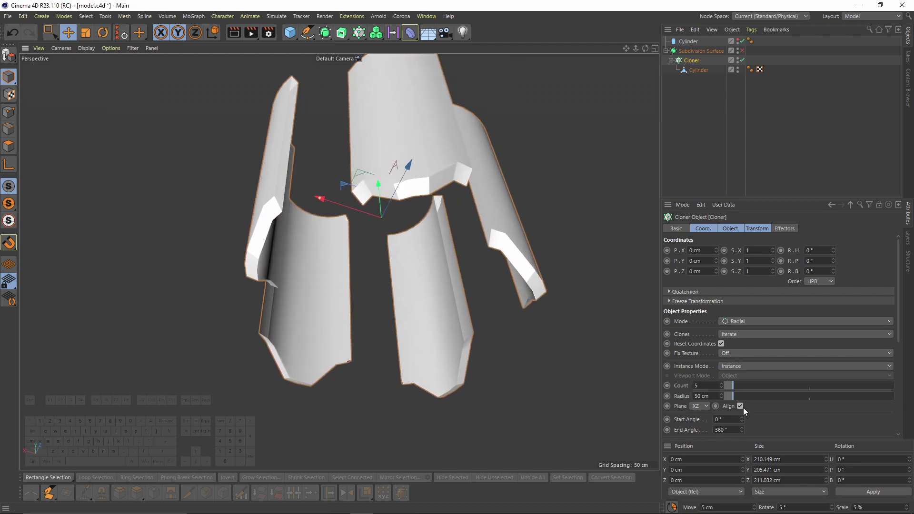
left_click(721, 388)
left_click_drag(732, 397, 689, 378)
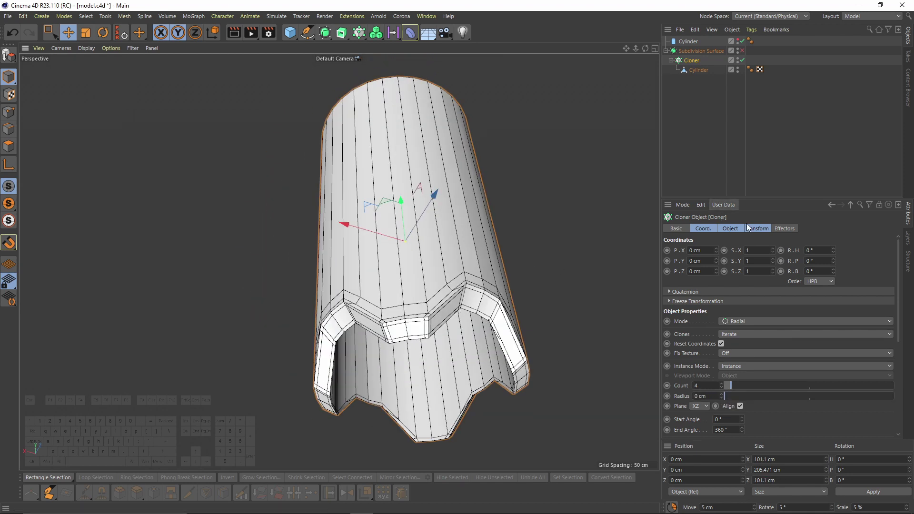
Darken the Cloner's transform color to a brightness value of 44%.
left_click(757, 228)
left_click_drag(876, 344, 807, 350)
middle_click_drag(494, 283, 475, 218, "alt")
left_click_drag(475, 218, 419, 333, "alt")
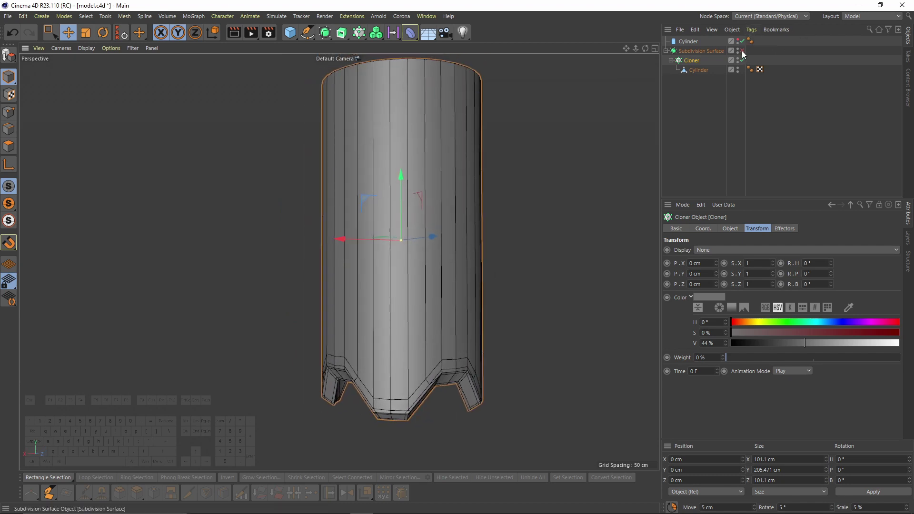
Enable the Subdivision Surface on the cloned body and display it in Gouraud Shading without lines to inspect the smoothing.
left_click(743, 51)
left_click(489, 256)
scroll(489, 256, "up", 3)
key("n")
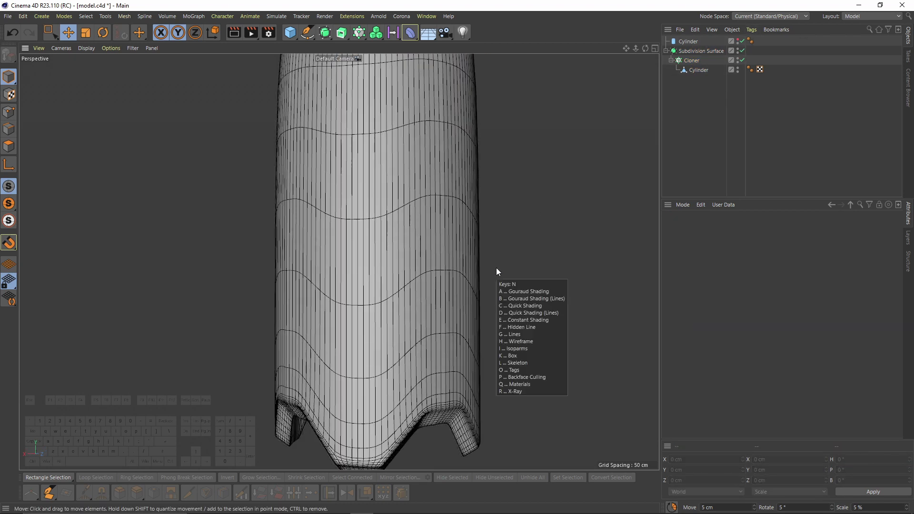
key("a")
scroll(490, 269, "down", 3)
mouse_move(485, 270)
left_mouse_down("alt")
mouse_move(493, 211)
mouse_move(454, 236)
mouse_move(420, 201)
mouse_move(428, 224)
mouse_move(395, 57)
left_mouse_up("alt")
left_click_drag(426, 272, 419, 339, "alt")
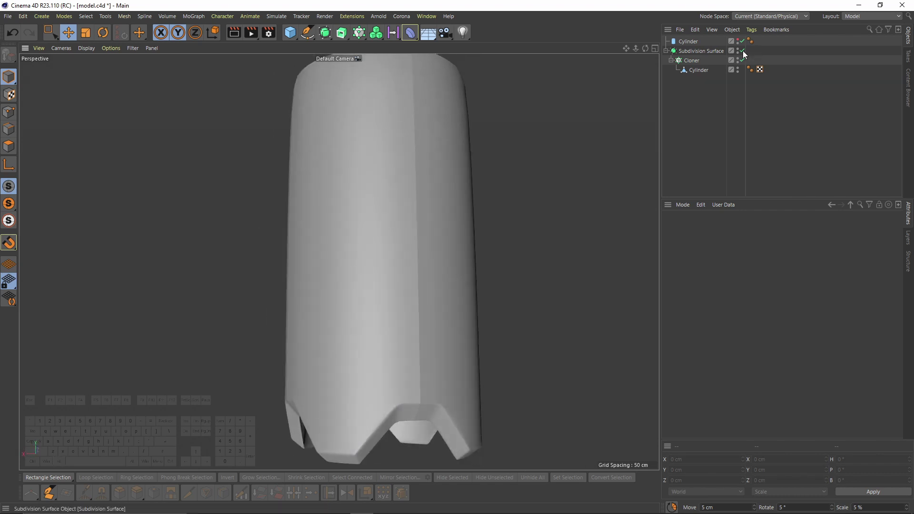
Wrap the Cloner in a Connect object under the Subdivision Surface to weld the four body sections.
left_click(697, 70)
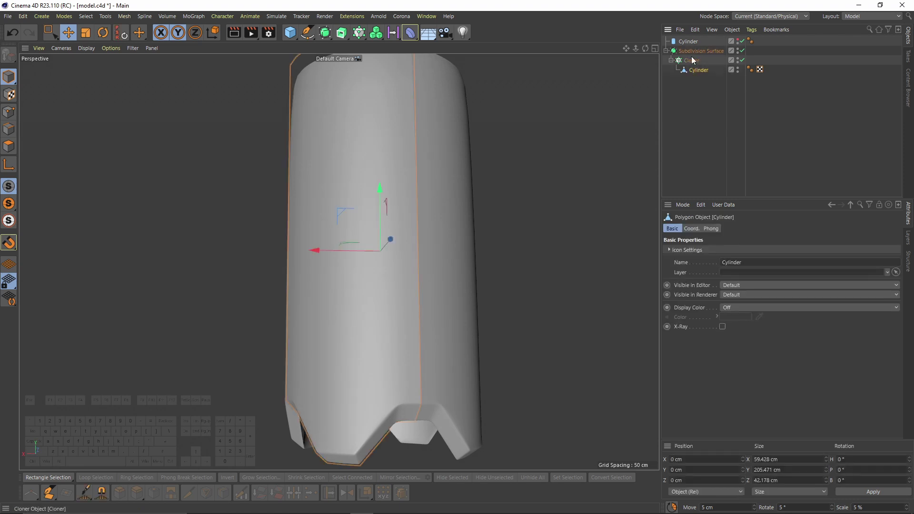
left_click(691, 60)
left_click_drag(422, 204, 415, 323, "alt")
scroll(411, 316, "up", 3)
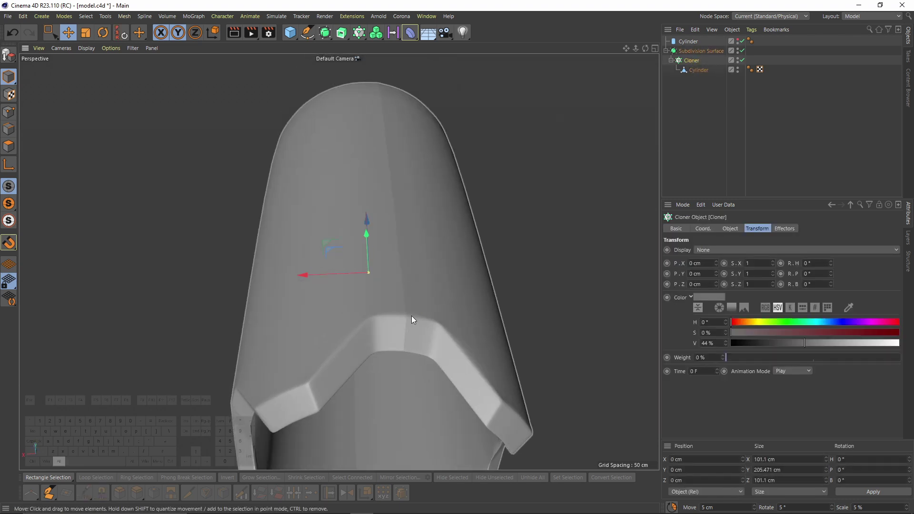
scroll(409, 318, "up", 2)
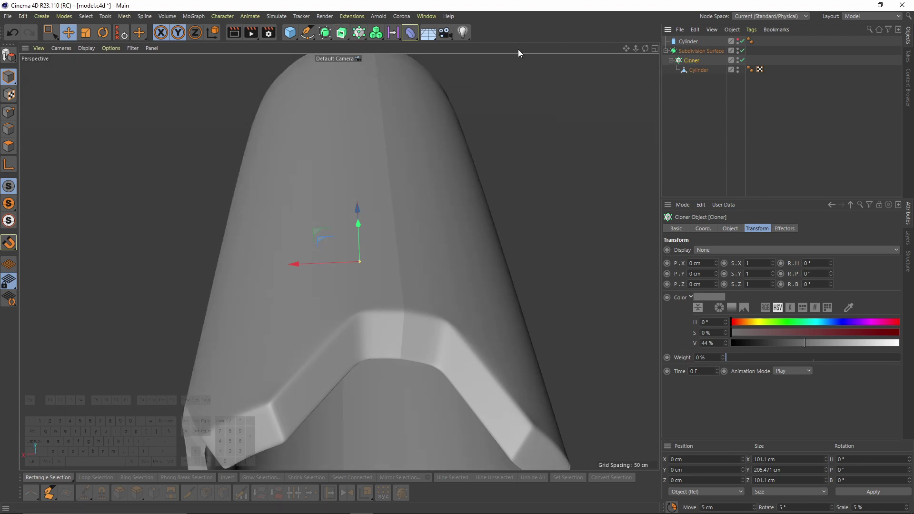
left_click(325, 33)
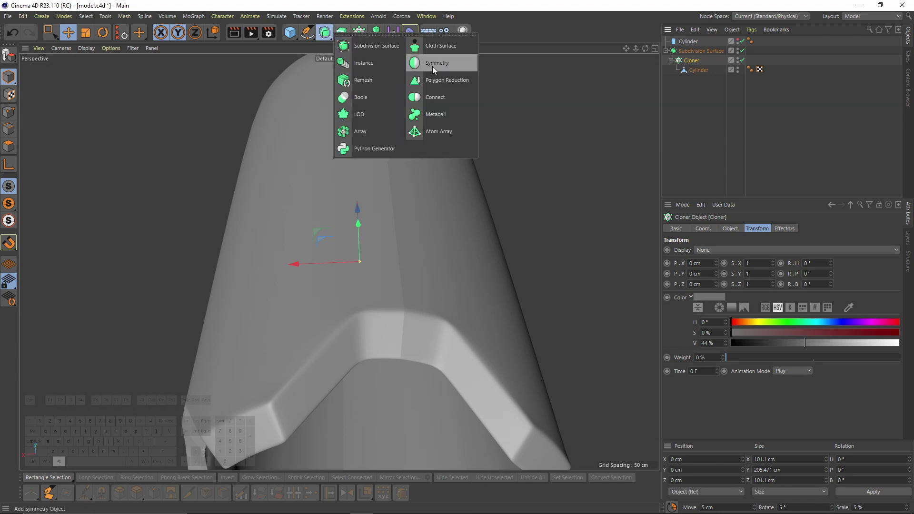
left_click(444, 99)
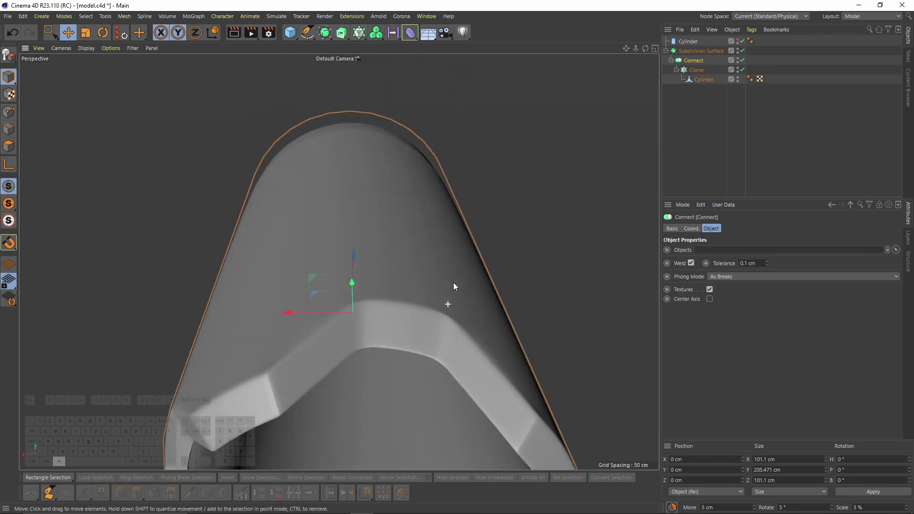
left_click_drag(378, 208, 410, 203, "alt")
right_click_drag(410, 204, 424, 237, "alt")
left_click_drag(424, 236, 427, 192, "alt")
Disable the generators and add a loop cut around the quarter cylinder just below its upper rim.
left_click(707, 82)
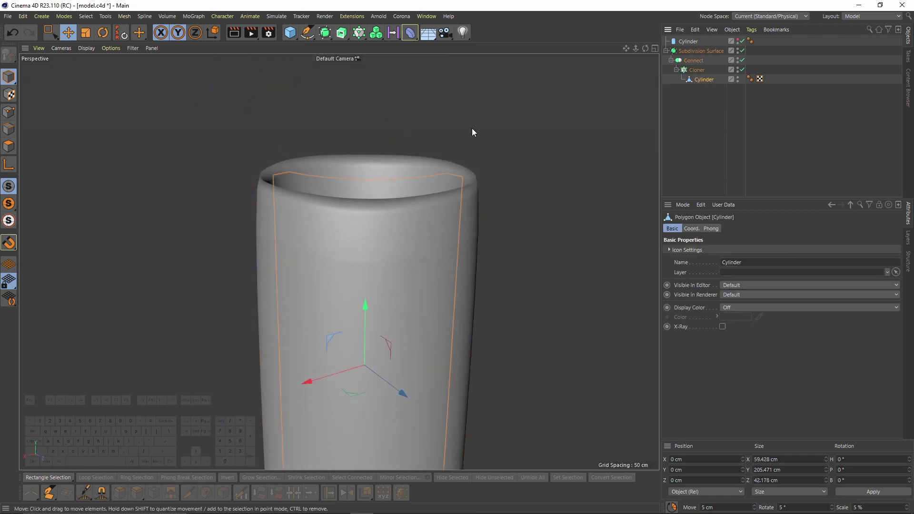
left_click(8, 129)
scroll(402, 223, "up", 2)
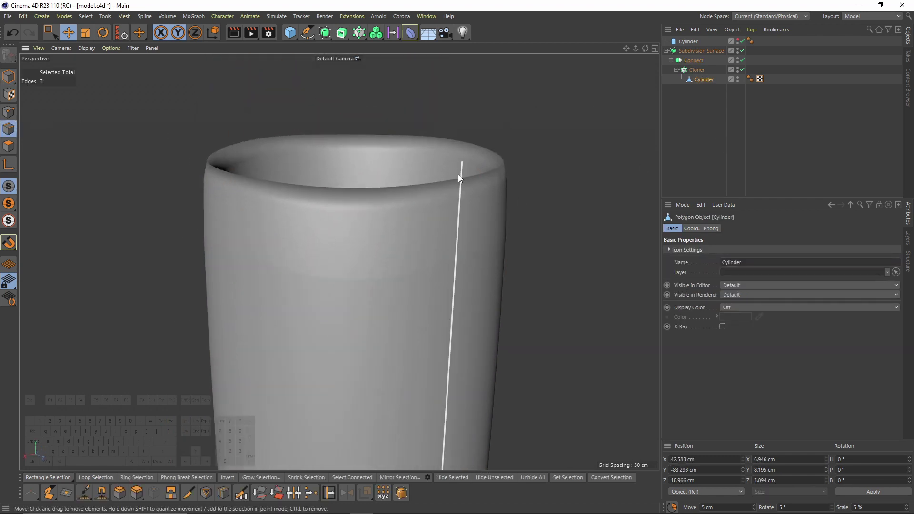
left_click_drag(742, 51, 742, 70)
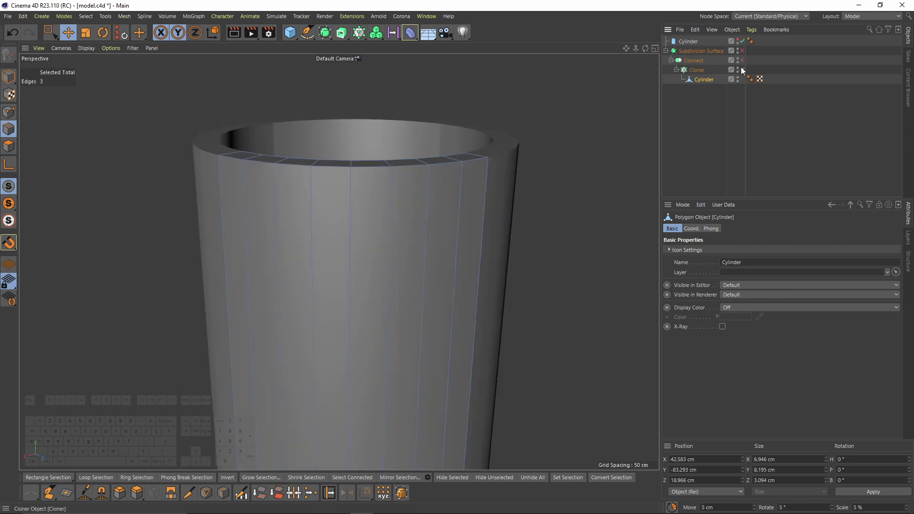
key("k")
key("l")
left_click_drag(441, 170, 364, 181, "alt")
left_click(410, 202)
Re-enable the Cloner, Connect and Subdivision Surface and examine the smoothed upper rim of the full body.
left_click_drag(443, 193, 523, 232, "alt")
left_click_drag(742, 70, 742, 50)
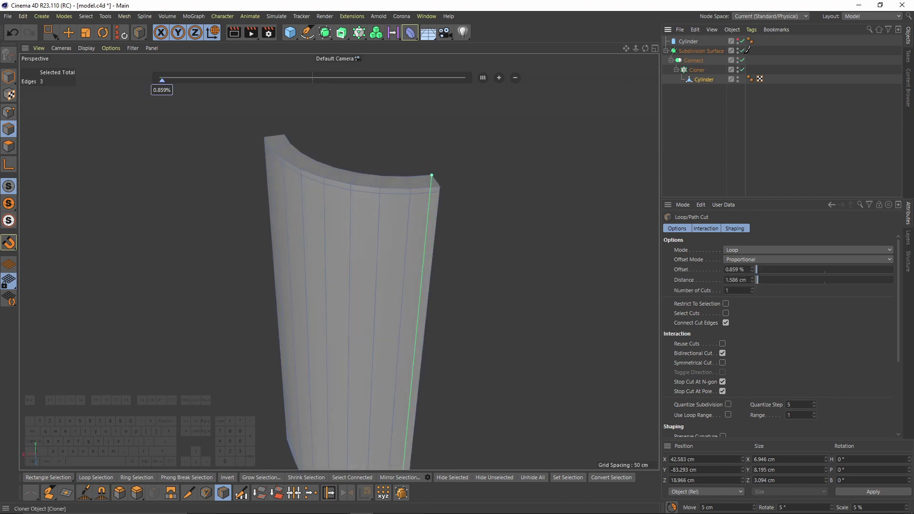
left_click(752, 107)
scroll(478, 202, "down", 4)
left_click_drag(412, 227, 453, 221, "alt")
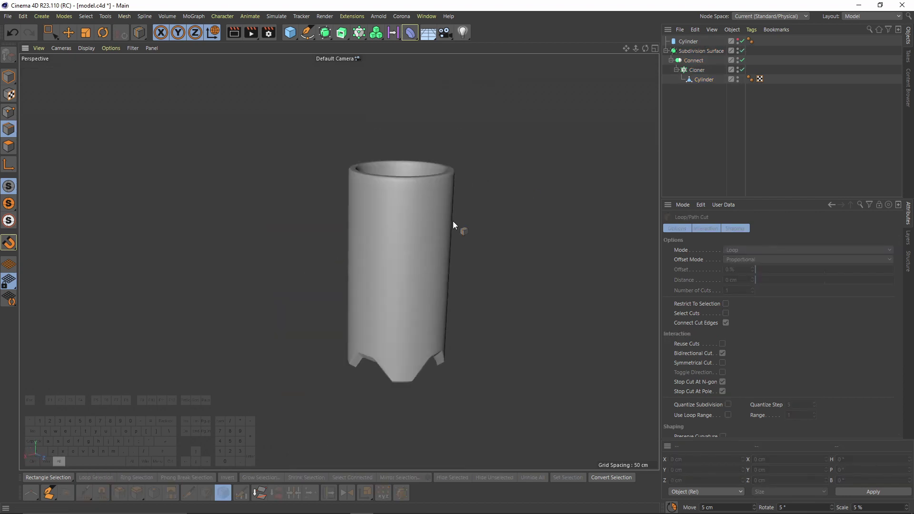
With the generators disabled, select the quarter cylinder's upper rim points and lower them by about 50 cm to shorten the body.
left_click(704, 79)
left_click(8, 112)
key("0")
left_click_drag(298, 139, 482, 205)
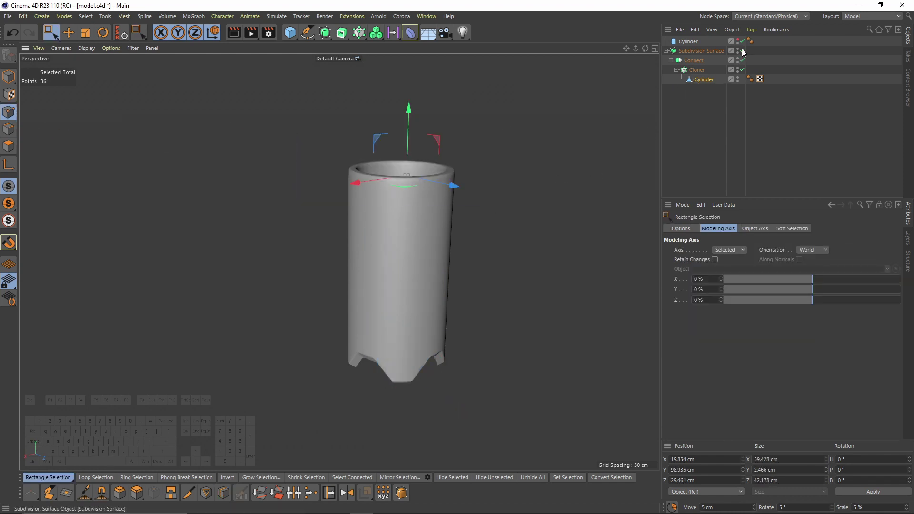
left_click_drag(742, 69, 742, 51)
left_click_drag(306, 148, 497, 213)
left_click_drag(409, 126, 406, 180)
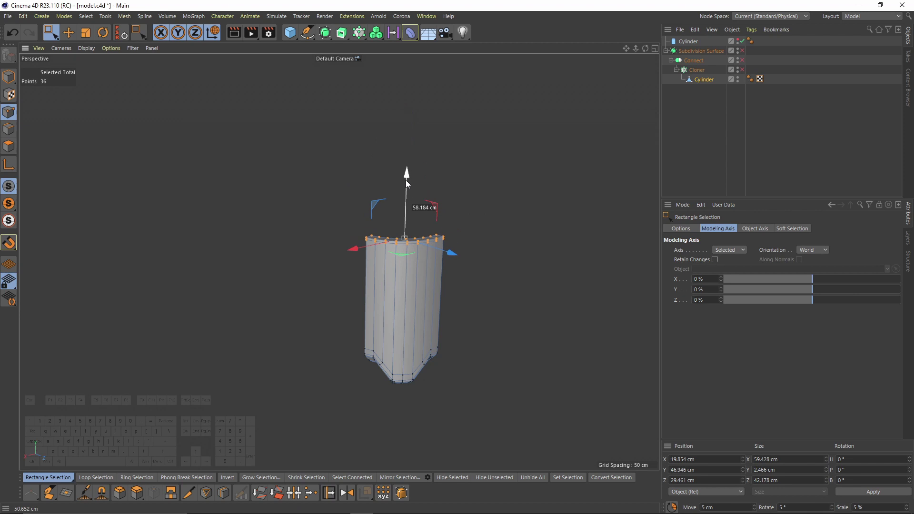
Raise the selected rim points slightly and re-enable the generators to judge the body's proportions.
left_click(742, 69)
left_click_drag(419, 239, 409, 193, "alt")
left_click_drag(412, 157, 413, 144)
middle_click_drag(410, 265, 400, 228, "alt")
mouse_move(400, 228)
left_mouse_down("alt")
mouse_move(378, 221)
mouse_move(404, 246)
mouse_move(415, 229)
left_mouse_up("alt")
left_click(741, 60)
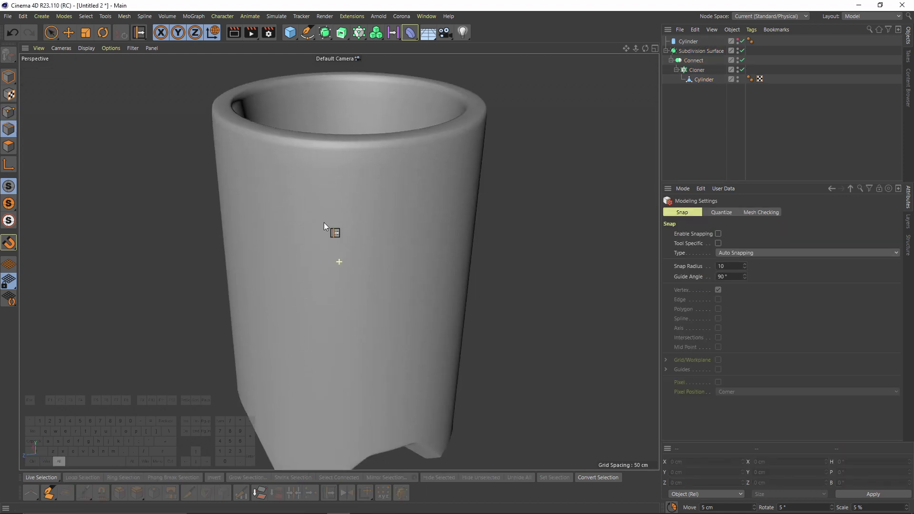
Disable the generators again and delete the eight inner wall polygons of the quarter section, keeping the rim's inner lip.
scroll(309, 240, "up", 3)
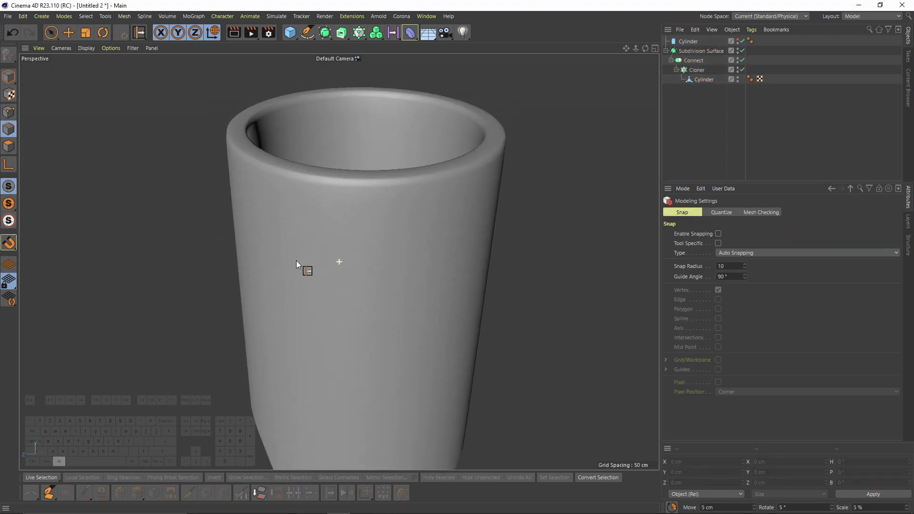
left_click_drag(400, 218, 419, 200, "alt")
left_click(742, 50)
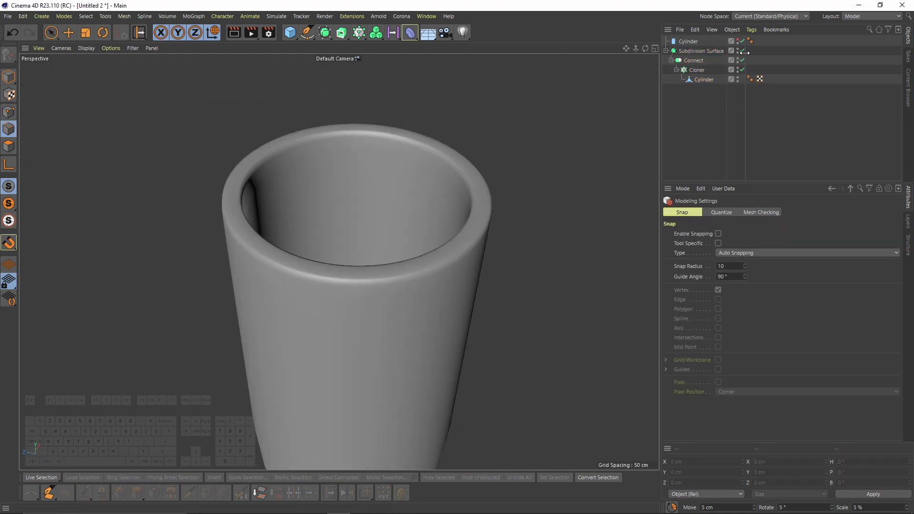
left_click(742, 60)
left_click(742, 69)
left_click(703, 79)
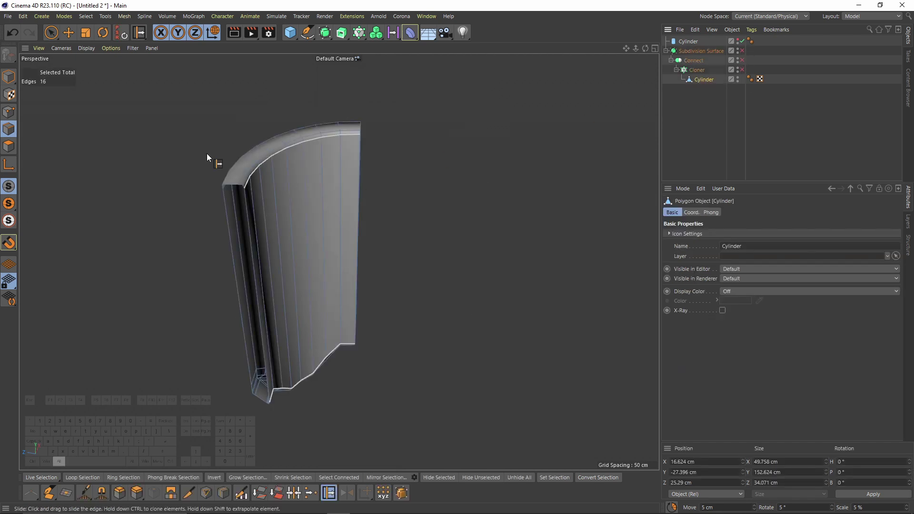
left_click(9, 146)
left_click_drag(287, 198, 309, 191, "alt")
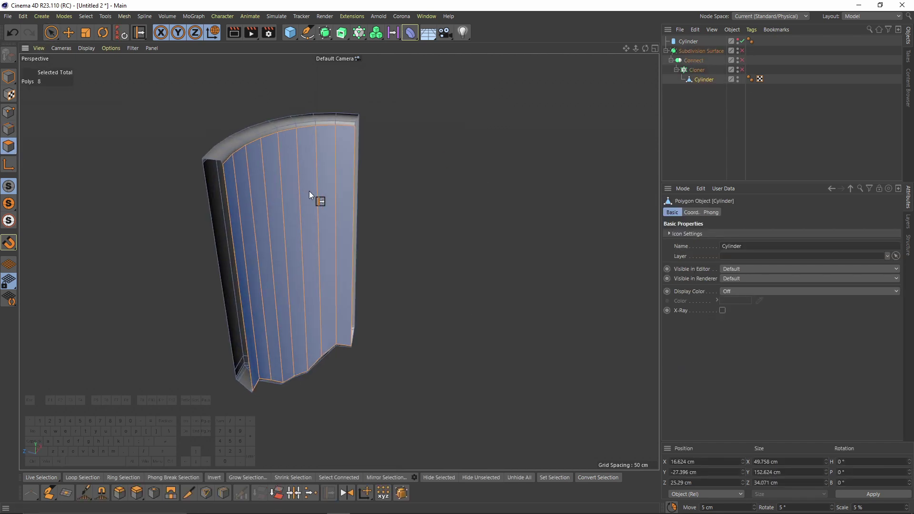
key("Delete")
Re-enable the Cloner and Connect and display the full body in Gouraud Shading with lines.
left_click(742, 69)
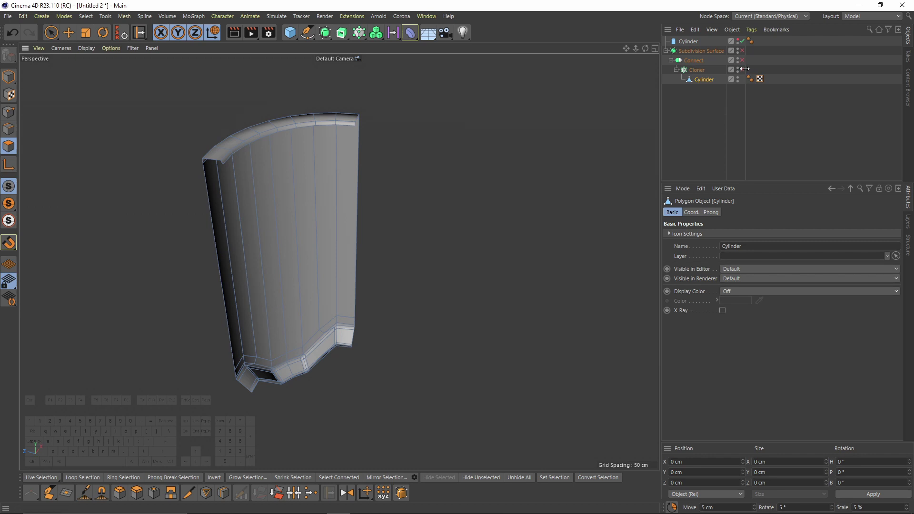
left_click(742, 60)
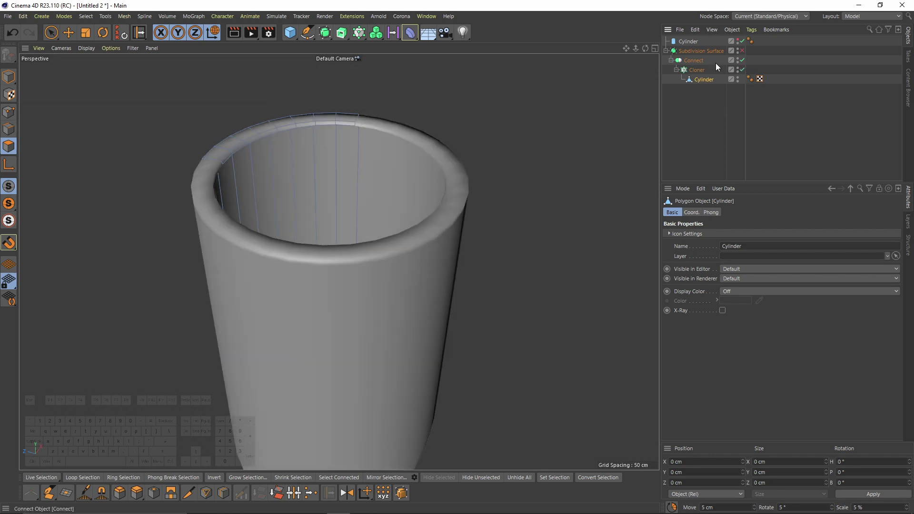
left_click(714, 60)
mouse_move(396, 159)
middle_mouse_down("alt")
mouse_move(455, 128)
mouse_move(398, 158)
middle_mouse_up("alt")
key("n")
key("b")
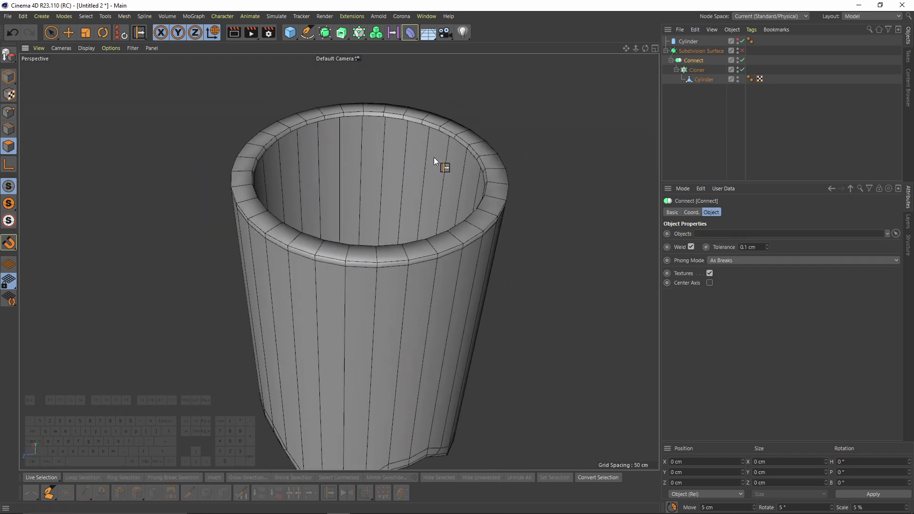
Convert the Connect object with its Cloner into a single editable polygon mesh.
left_click_drag(433, 157, 425, 145, "alt")
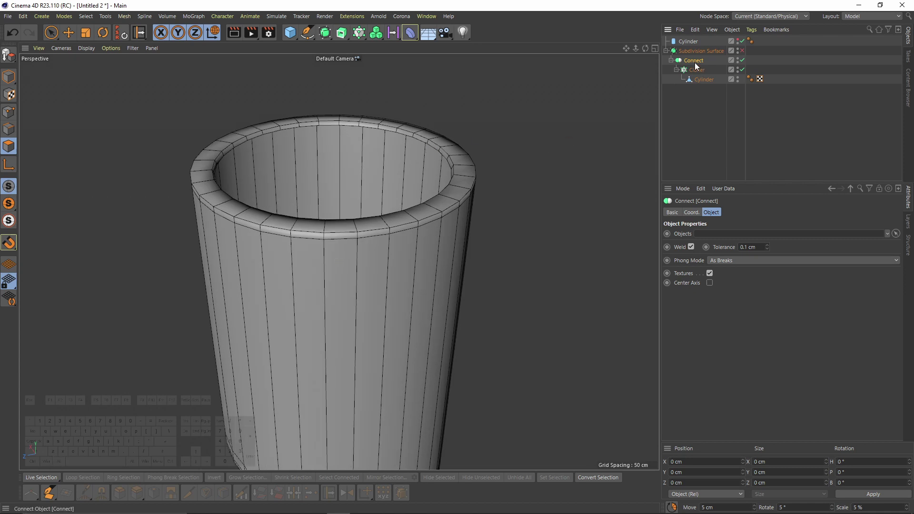
left_click(676, 70)
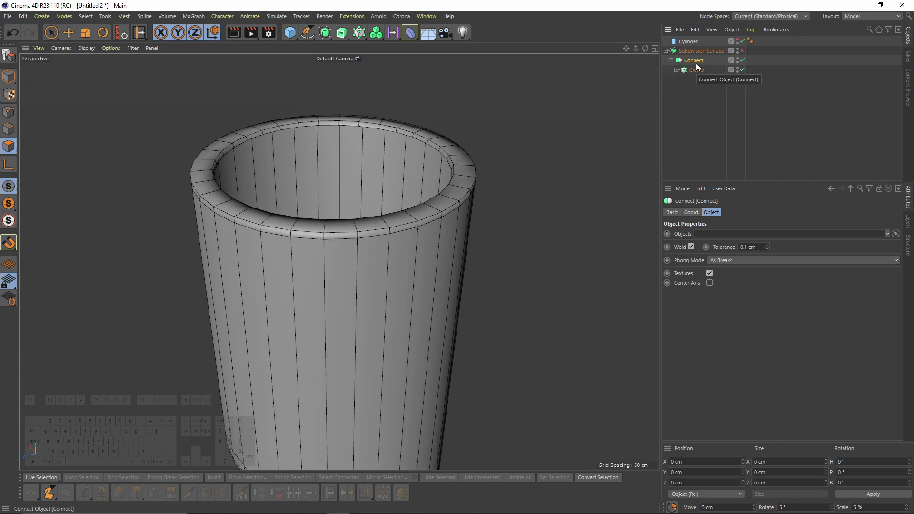
key("c")
Clone the outer edge loop below the upper rim down the wall as two extra loops with Edge Slide, offset -4.427 cm.
middle_click_drag(374, 207, 437, 157, "alt")
left_click_drag(437, 157, 364, 153, "alt")
scroll(339, 122, "up", 4)
left_click_drag(339, 121, 367, 116, "alt")
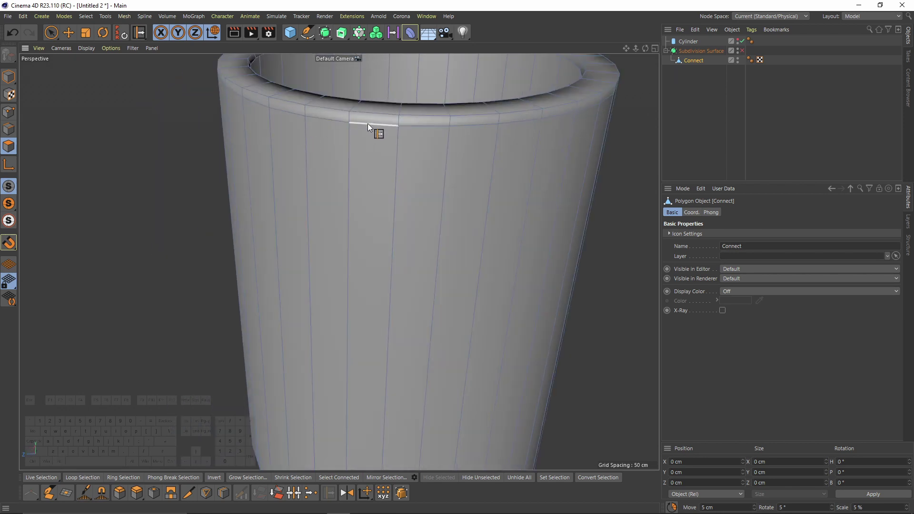
left_click_drag(424, 136, 360, 153, "alt")
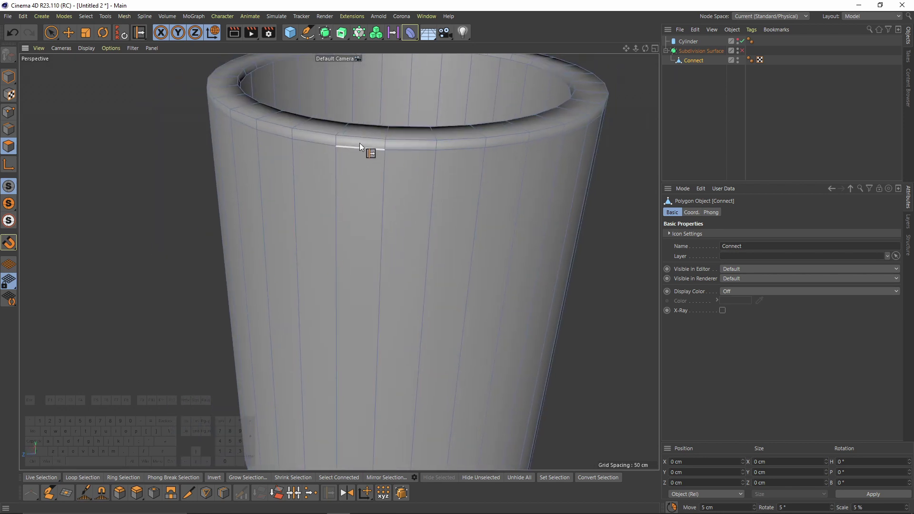
key("e")
double_click(358, 150)
left_click(8, 129)
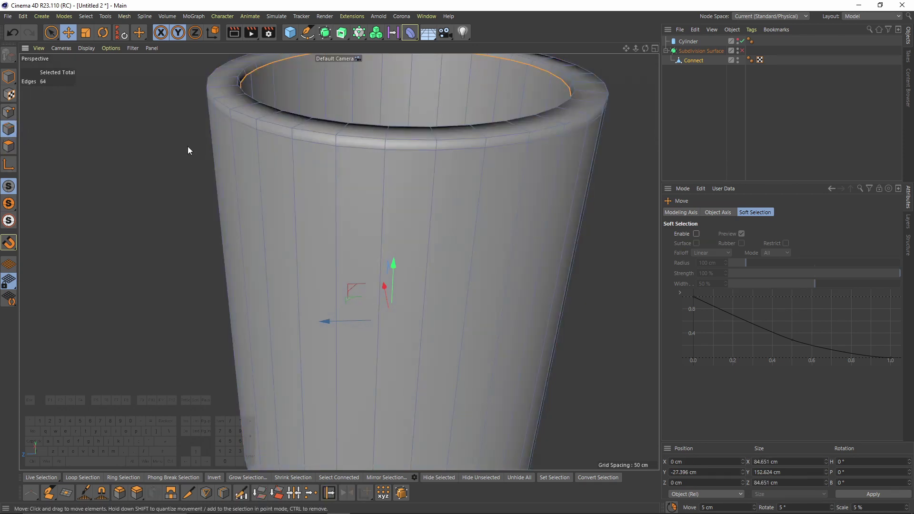
double_click(361, 145)
left_click_drag(362, 144, 367, 184, "alt")
right_click(424, 185)
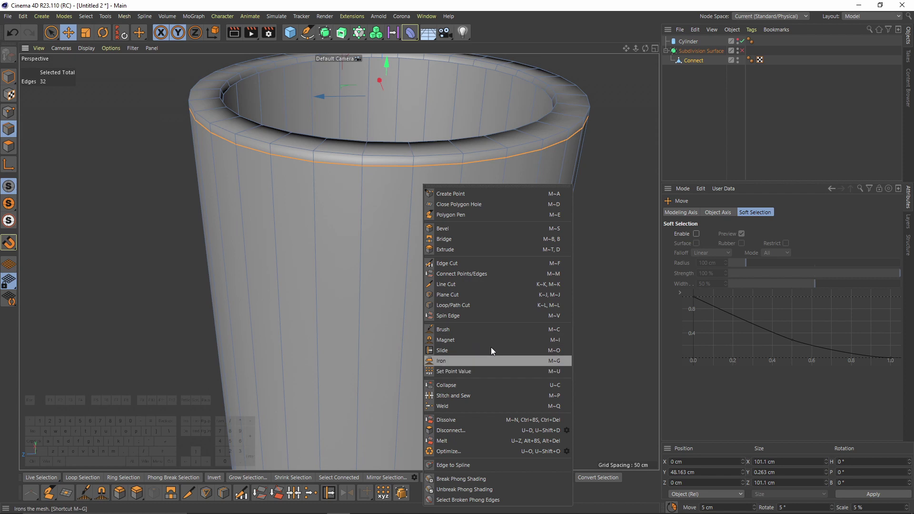
left_click(461, 350)
left_click_drag(390, 176, 356, 227)
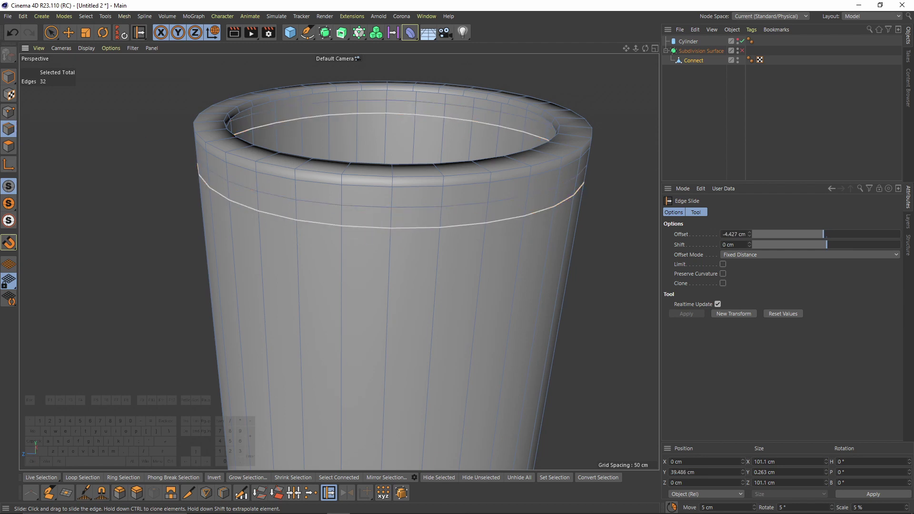
Select the lower of the two new polygon loops below the rim and extrude it inward 1.54 cm to form a groove.
left_click(8, 145)
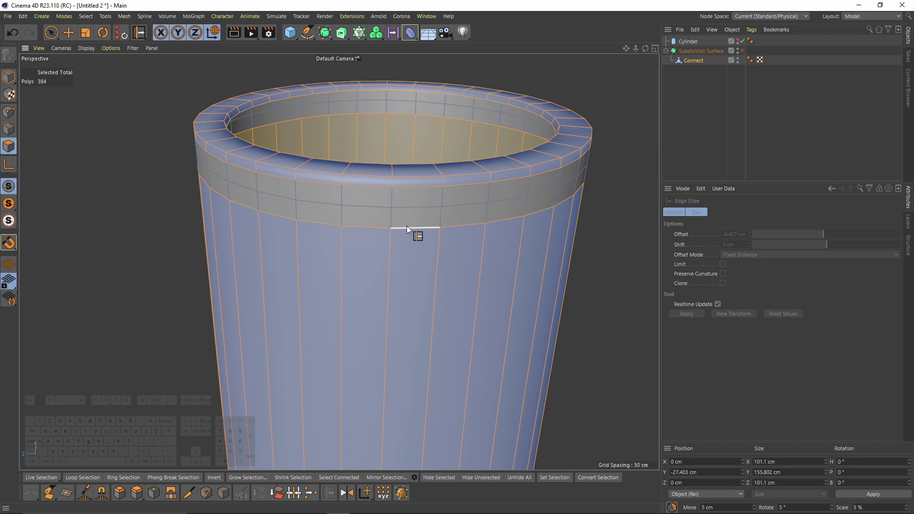
left_click(76, 17)
left_click(108, 68)
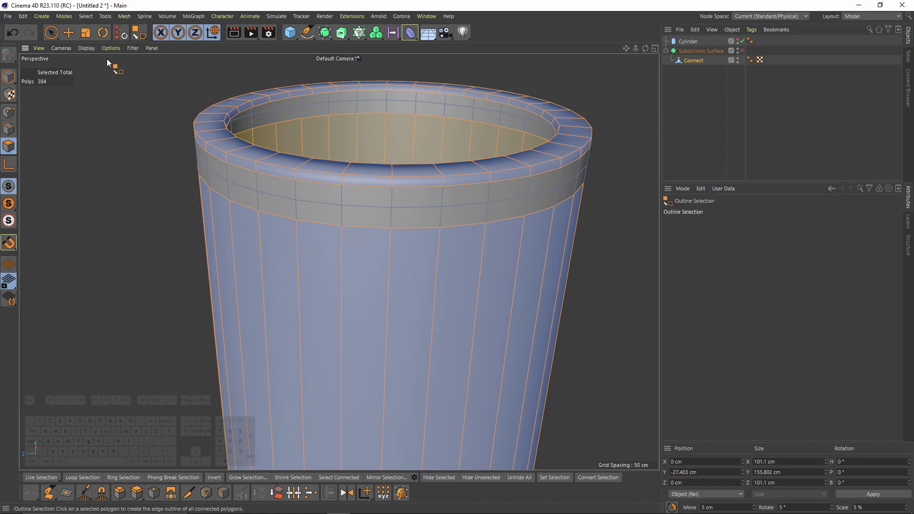
left_click(85, 17)
left_click(98, 50)
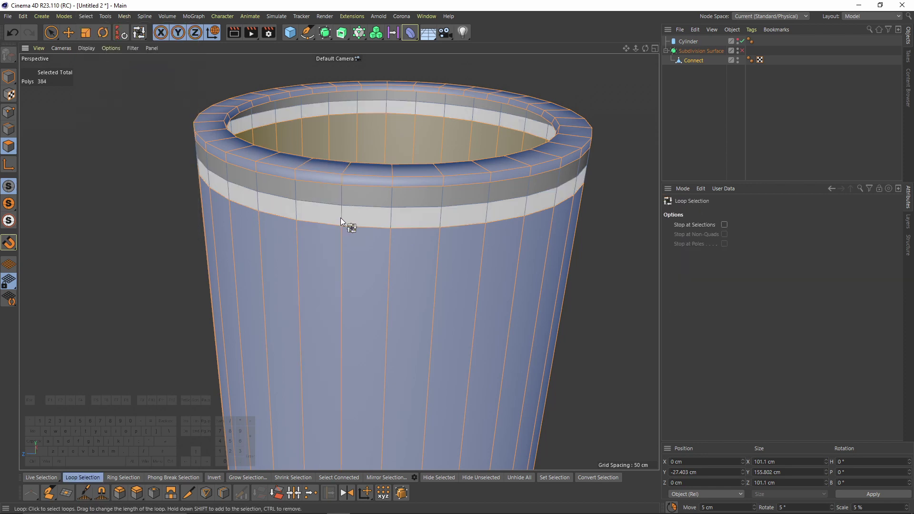
left_click(376, 216)
left_click_drag(376, 216, 413, 237, "alt")
right_click(406, 235)
left_click(436, 145)
scroll(366, 238, "up", 3)
scroll(343, 220, "down", 5)
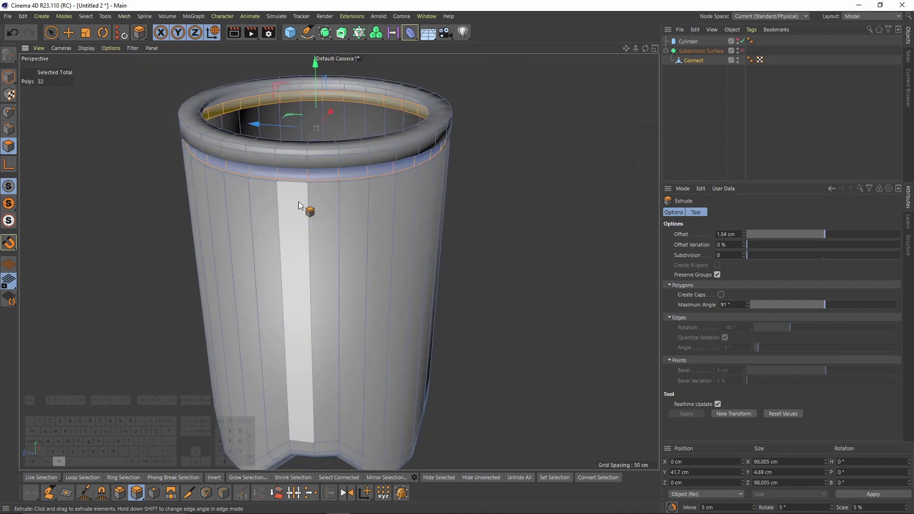
Select all polygons of the body and reverse their normals.
key("ctrl+a")
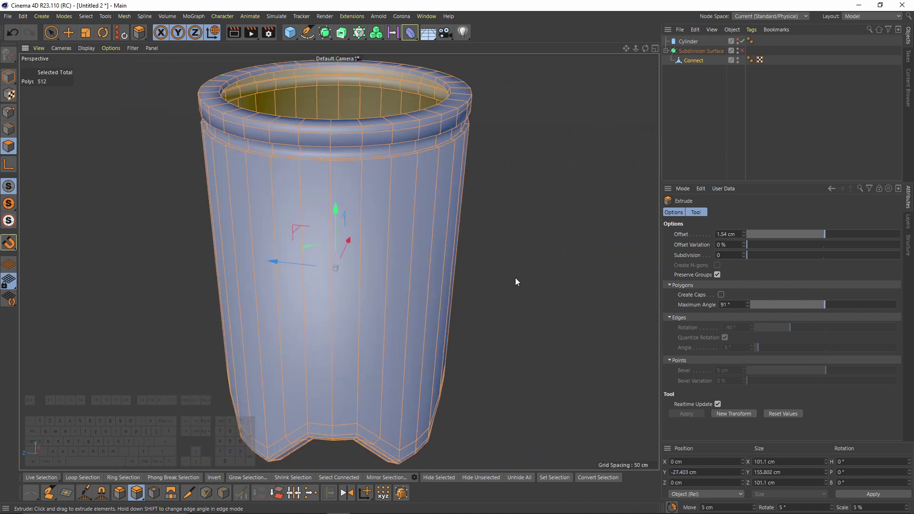
right_click(524, 281)
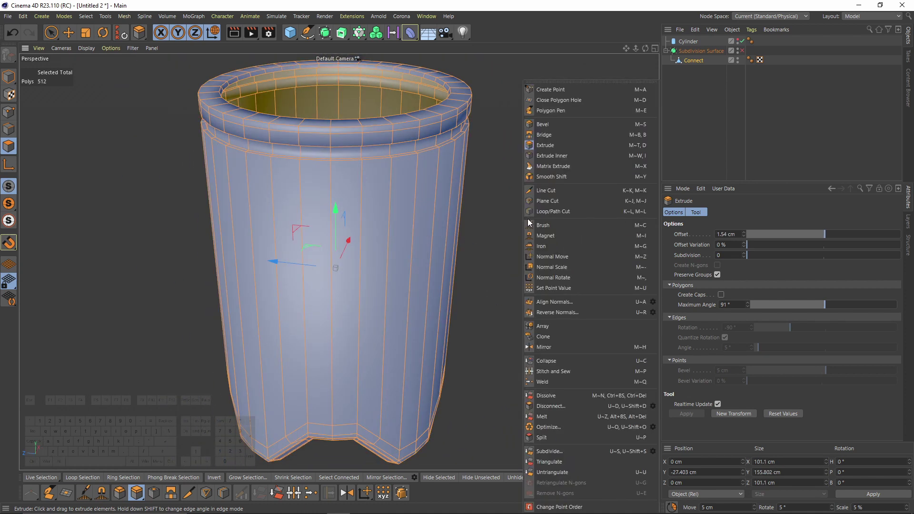
left_click(579, 311)
Add a supporting loop cut around the outer wall about 0.6 cm below the groove's lower edge.
scroll(381, 220, "up", 5)
right_click(404, 248)
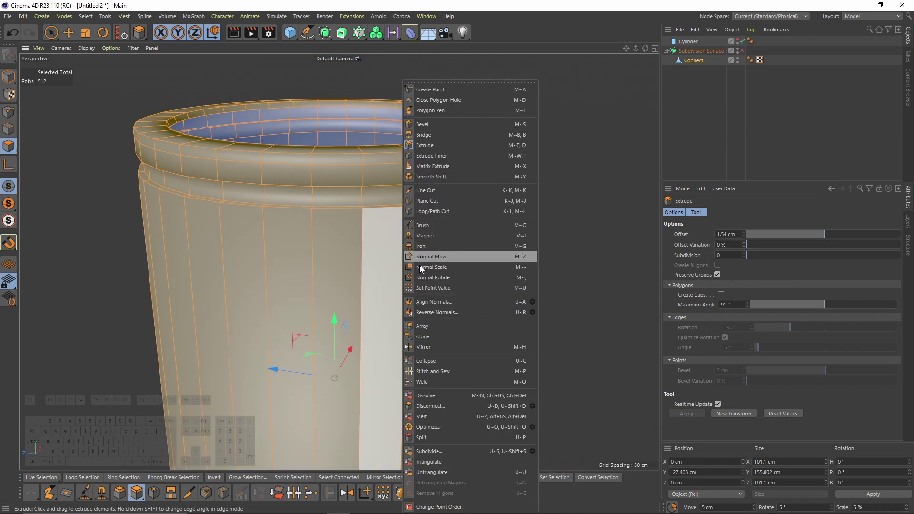
left_click(447, 212)
scroll(381, 210, "up", 2)
scroll(381, 211, "up", 4)
left_click(367, 234)
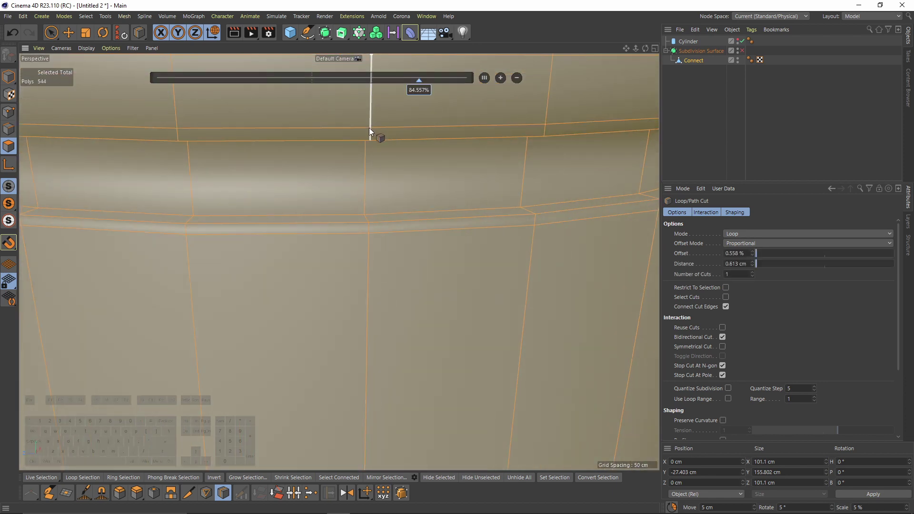
Add supporting loop cuts beside the groove's upper and lower edges, placing the last one at about 86.6% offset.
left_click(369, 127)
left_click_drag(375, 173, 371, 153, "alt")
left_click(363, 207)
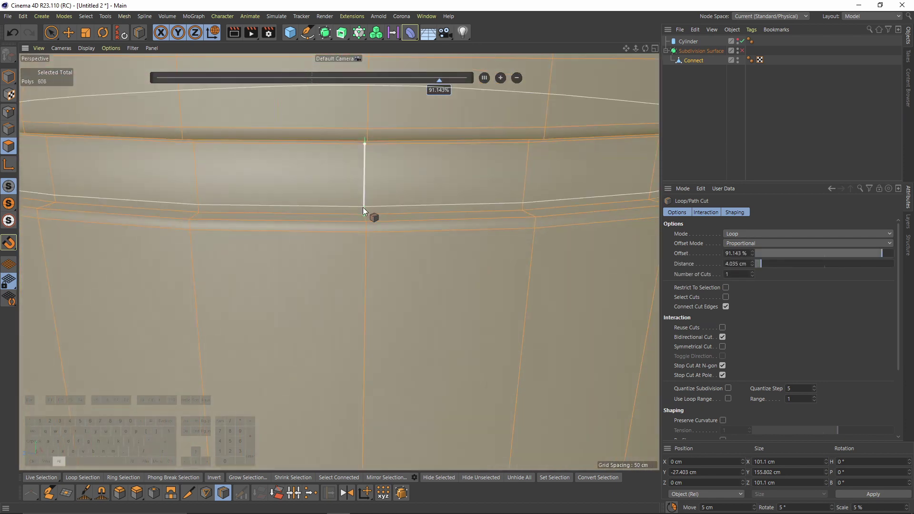
scroll(351, 256, "down", 5)
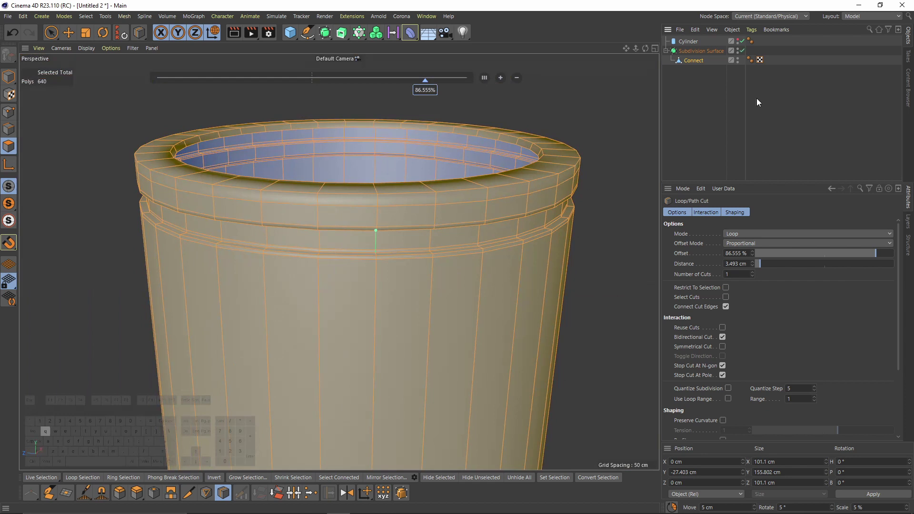
Turn on the Subdivision Surface and set the viewport display to Gouraud shading without wireframe lines.
key("q")
scroll(427, 207, "down", 4)
middle_click_drag(427, 207, 449, 155, "alt")
left_click_drag(449, 156, 562, 124, "alt")
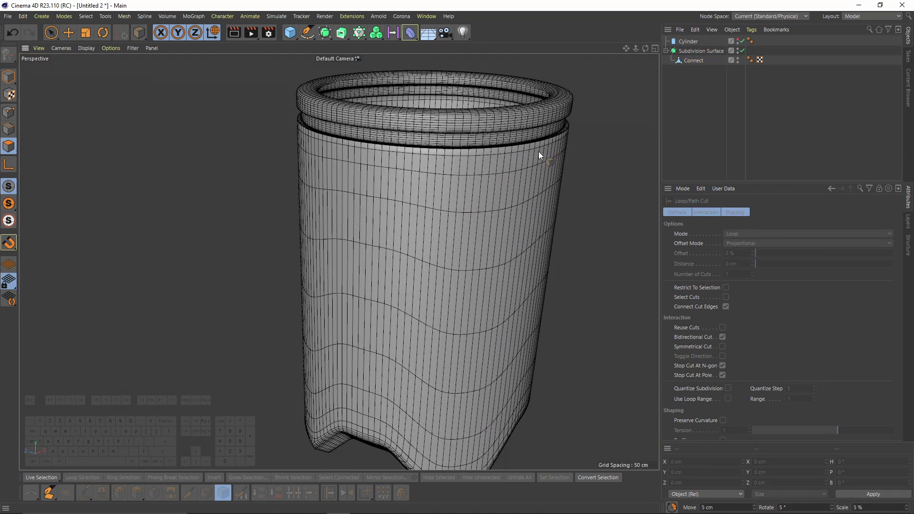
key("n")
key("a")
scroll(502, 170, "up", 3)
left_click_drag(490, 176, 627, 135, "alt")
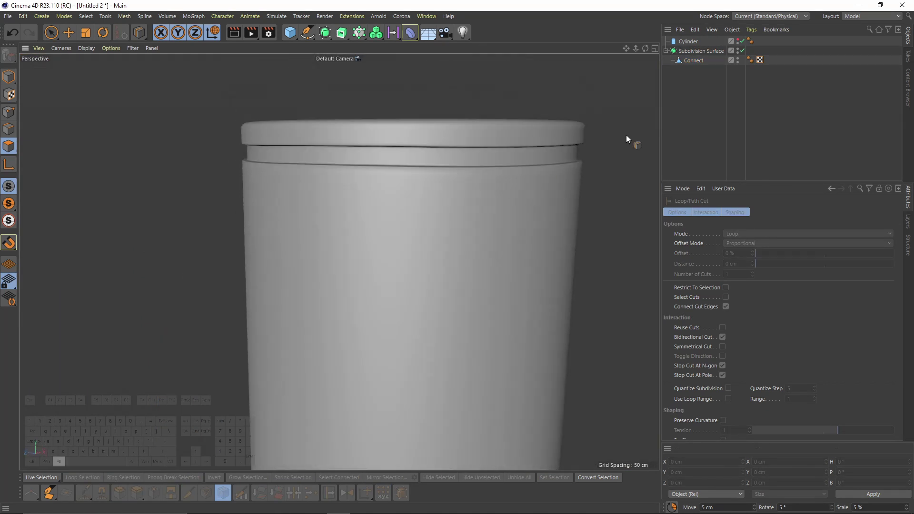
Add a supporting loop cut around the wall just below the groove at about 98.15% offset and preview the smoothed body.
left_click(694, 61)
scroll(496, 187, "up", 4)
left_click(507, 192)
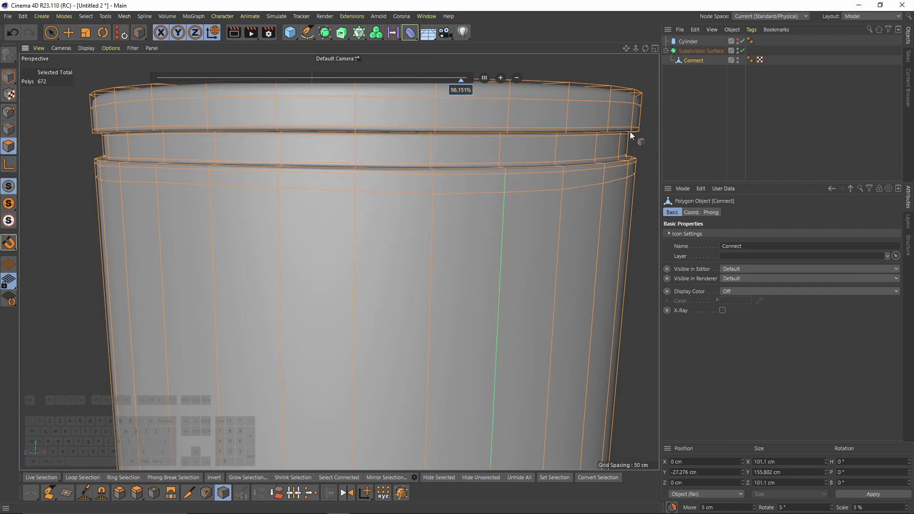
left_click(703, 105)
scroll(521, 172, "down", 2)
left_click_drag(489, 186, 395, 209, "alt")
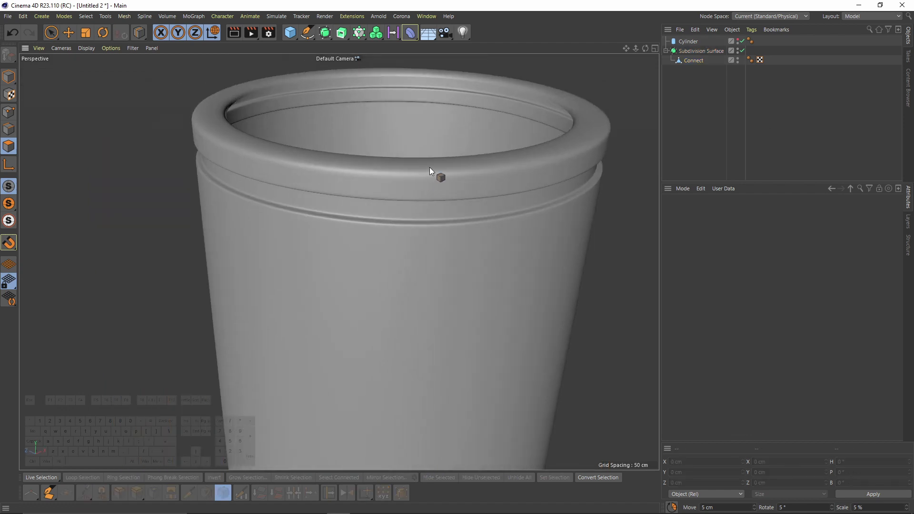
Turn off smoothing and loop-select the flat ring of polygons on top of the body's rim.
left_click(685, 61)
scroll(308, 162, "up", 3)
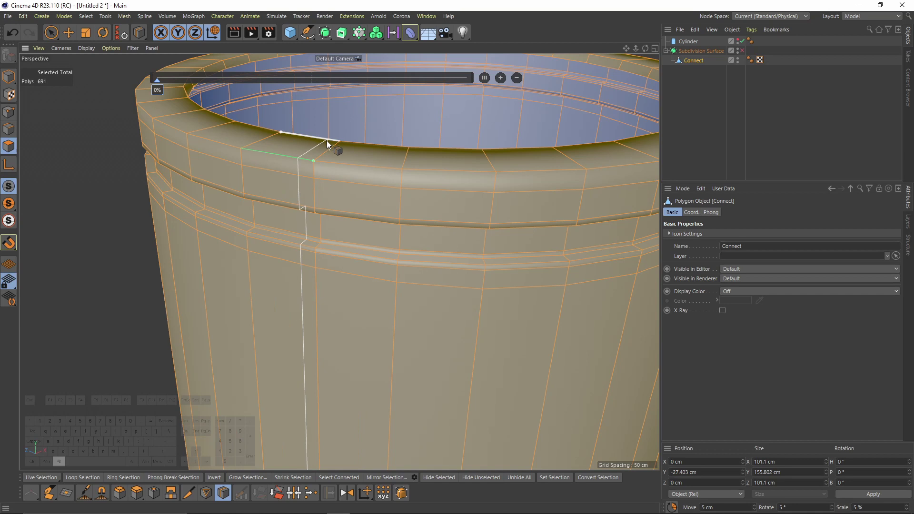
scroll(327, 140, "down", 3)
middle_click_drag(326, 141, 295, 225, "alt")
left_click_drag(295, 225, 266, 211, "alt")
left_click_drag(225, 247, 186, 230, "alt")
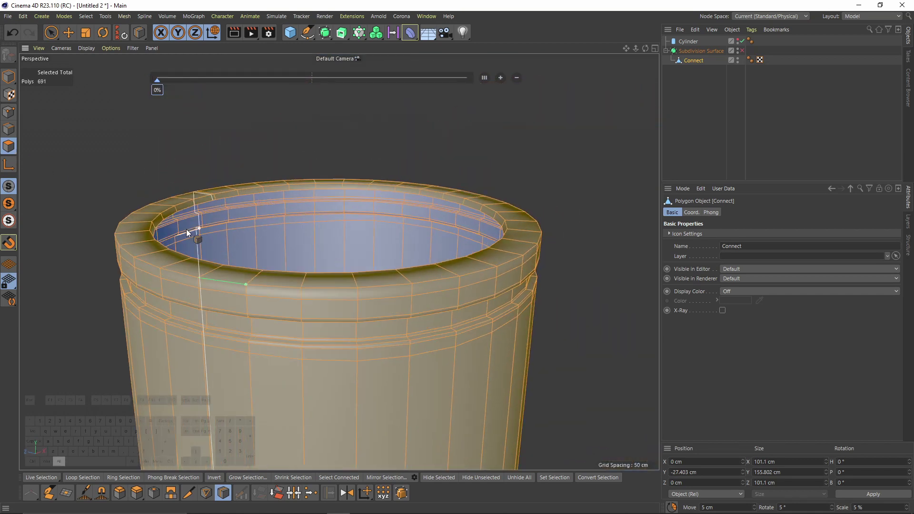
key("u")
key("l")
left_click(171, 260)
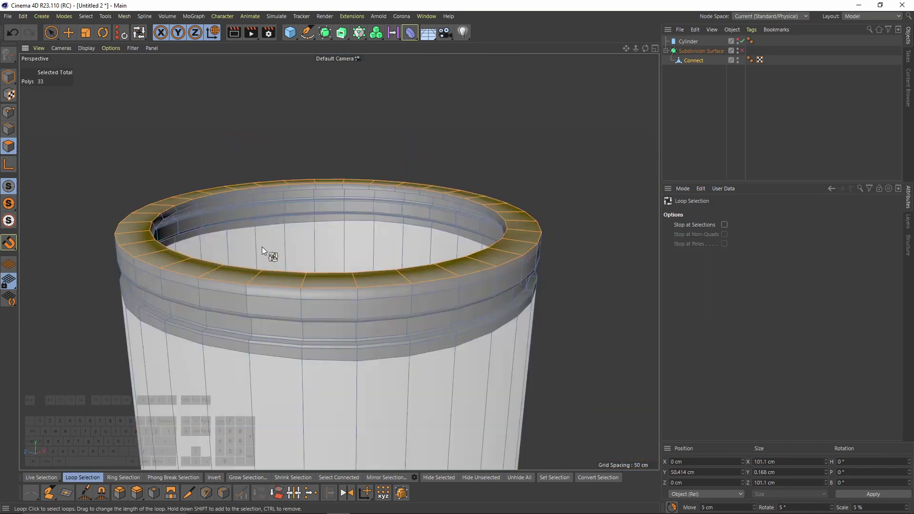
left_click(106, 19)
mouse_move(89, 20)
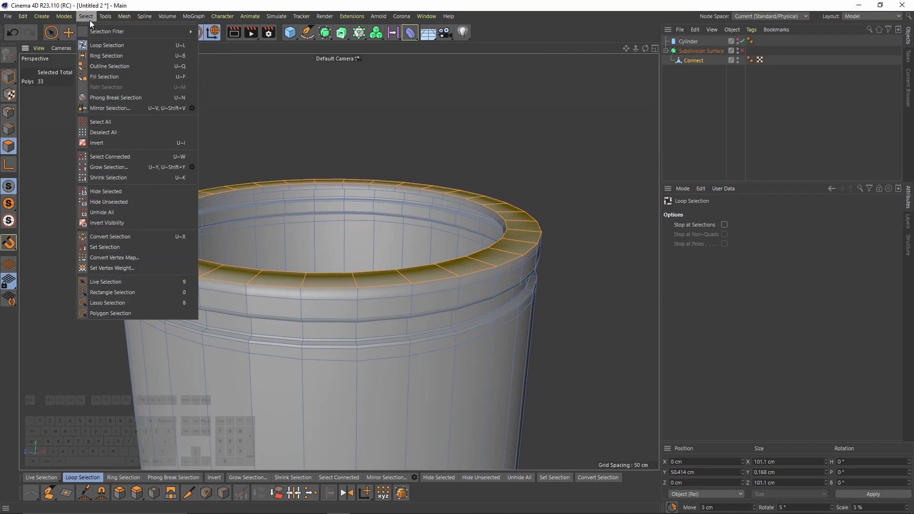
left_click(107, 46)
Raise the selected top ring along Y and scale it inward to form a sloped shoulder.
scroll(200, 246, "down", 2)
middle_click_drag(205, 239, 173, 243, "alt")
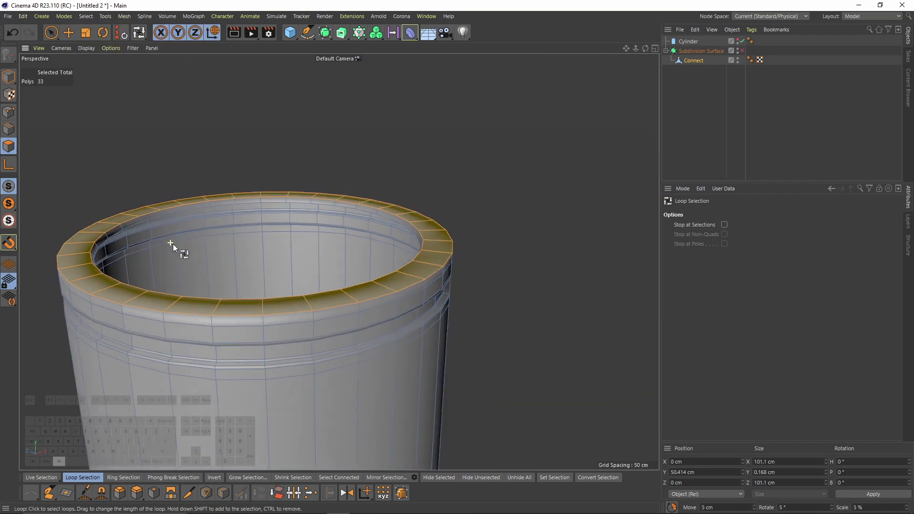
scroll(172, 244, "down", 3)
key("e")
middle_click_drag(214, 197, 257, 184, "alt")
left_click_drag(279, 169, 271, 136)
key("t")
left_click_drag(498, 304, 369, 310)
Fine-tune the top ring to a height of about 57.0 cm in Y and a width of about 85.0 cm.
scroll(410, 314, "down", 3)
scroll(397, 132, "up", 2)
key("e")
left_click_drag(358, 100, 358, 109)
key("t")
mouse_move(408, 312)
left_mouse_down()
mouse_move(427, 313)
mouse_move(420, 313)
left_mouse_up()
Loop-select the inner wall polygons directly below the rim and scale them down to about 63.15 cm across.
left_click_drag(350, 177, 256, 156, "alt")
scroll(349, 183, "up", 4)
scroll(235, 142, "up", 2)
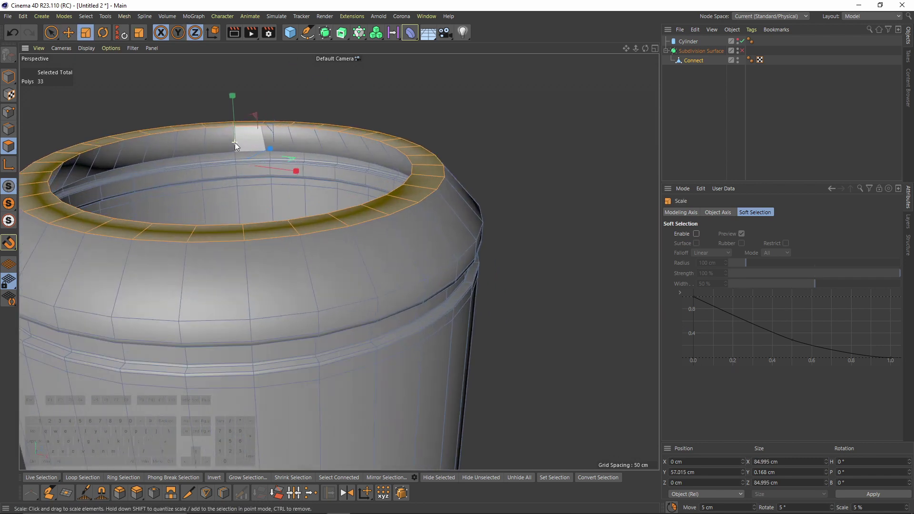
key("u")
key("l")
left_click(228, 142)
scroll(276, 188, "down", 3)
left_click_drag(278, 189, 319, 244, "alt")
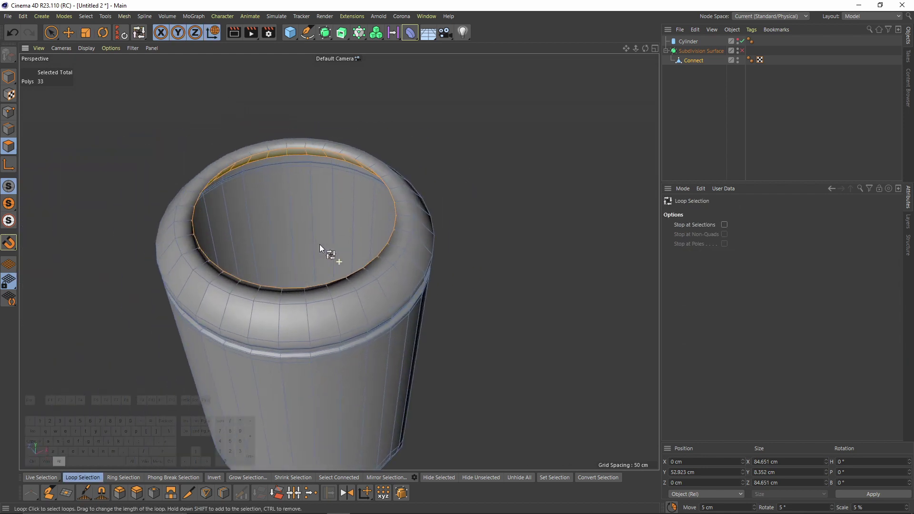
key("t")
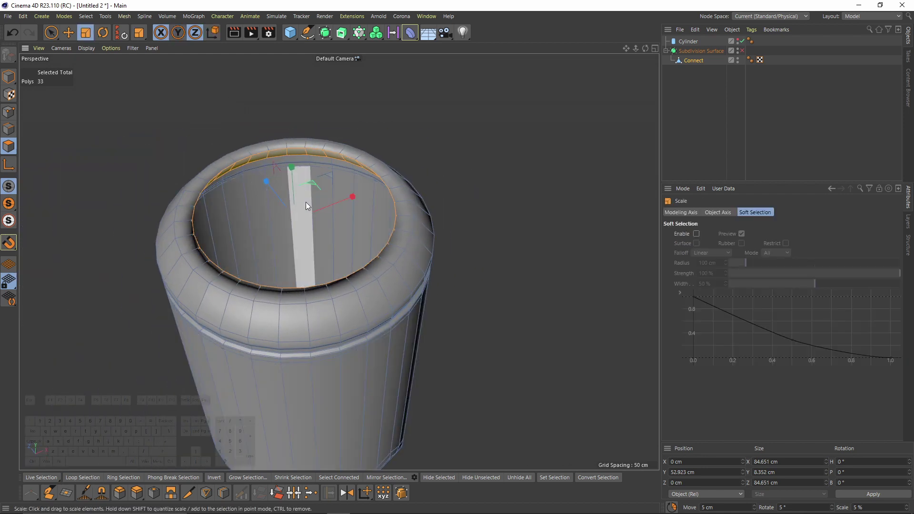
left_click_drag(442, 277, 386, 298)
middle_click(513, 357)
middle_click(513, 357)
middle_click(513, 357)
middle_click(247, 123)
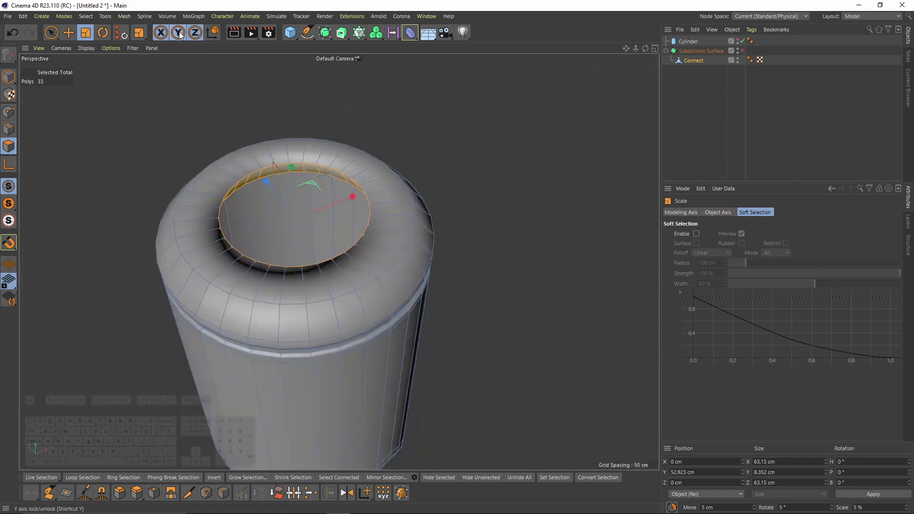
Add supporting loop cuts on both sides of the sloped shoulder's lower and upper edges.
left_click_drag(306, 214, 370, 192, "alt")
scroll(371, 195, "up", 3)
right_click(386, 234)
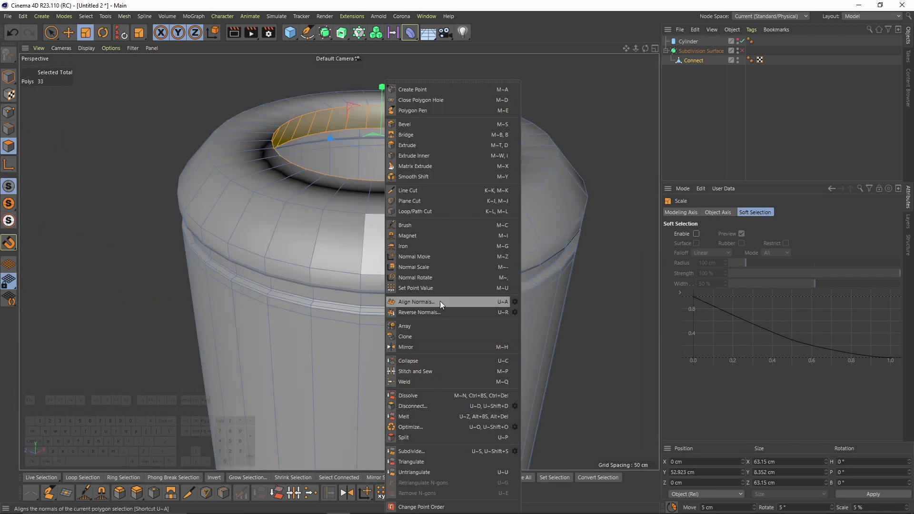
left_click(424, 212)
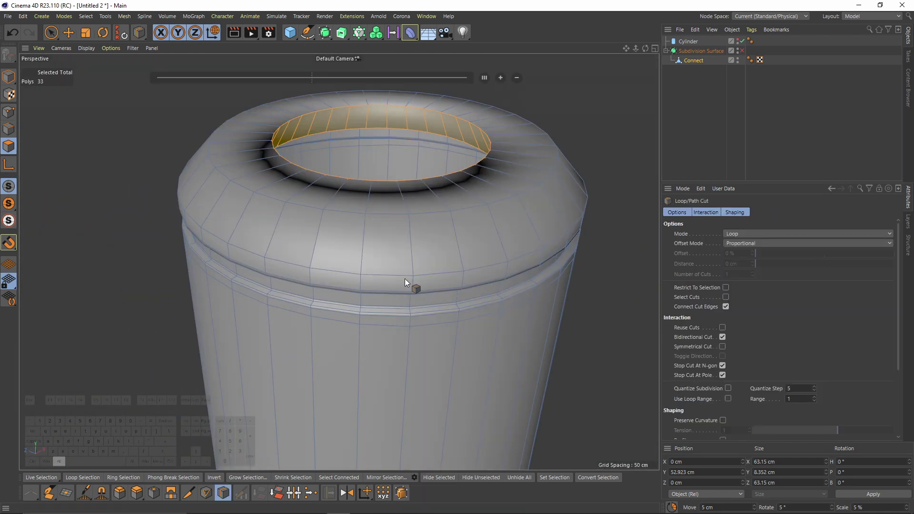
scroll(352, 278, "up", 2)
left_click(375, 291)
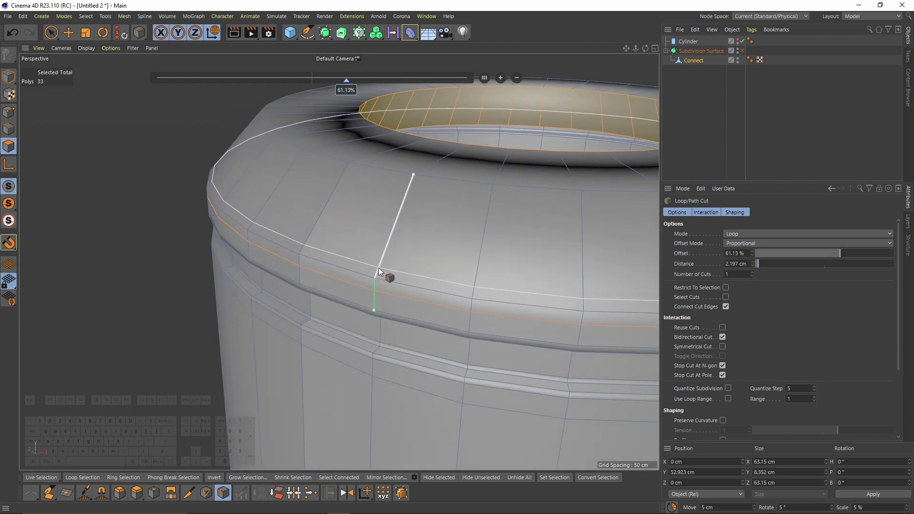
left_click(379, 268)
left_click_drag(378, 267, 414, 190, "alt")
left_click(413, 187)
left_click(419, 163)
Add supporting loop cuts around the opening's edge, on the inner wall and on the top face at about 83.5% offset.
left_click_drag(391, 252, 291, 250, "alt")
left_click_drag(339, 261, 388, 257, "alt")
left_click(328, 236)
left_click(339, 251)
right_click_drag(388, 257, 336, 238, "alt")
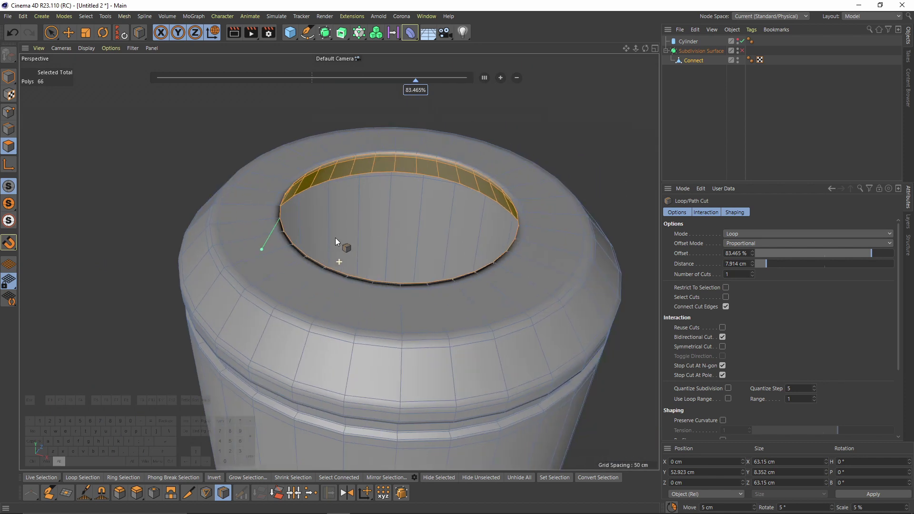
Preview the body with the Subdivision Surface on, and return to the unsmoothed mesh.
left_click_drag(335, 238, 377, 226, "alt")
key("q")
left_click(759, 157)
right_click_drag(498, 229, 419, 240, "alt")
mouse_move(419, 240)
left_mouse_down("alt")
mouse_move(458, 235)
mouse_move(407, 232)
left_mouse_up("alt")
scroll(409, 231, "up", 10)
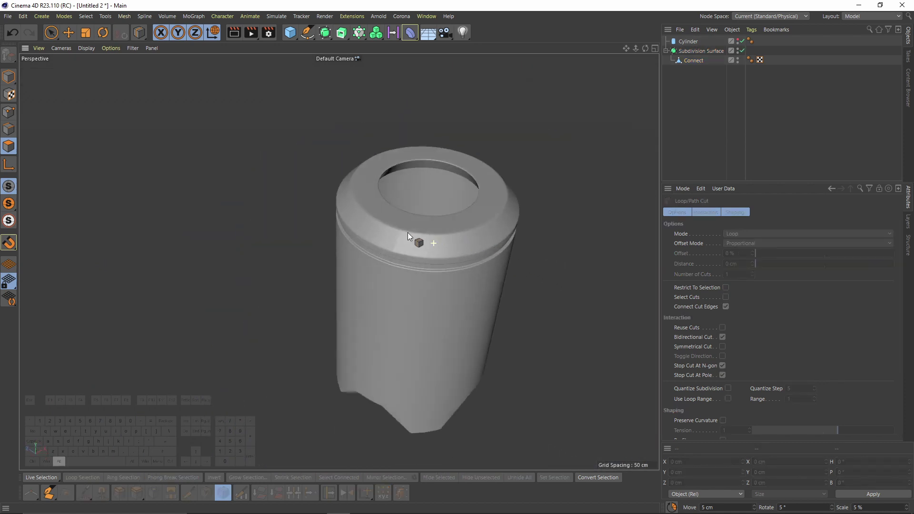
key("ctrl+z")
key("ctrl+z")
scroll(408, 245, "up", 10)
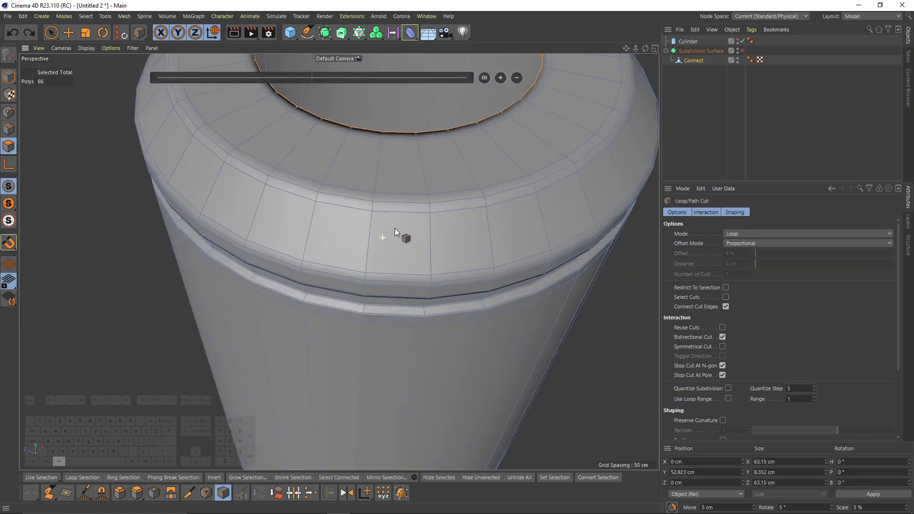
In point mode, rectangle-select a single corner on the shoulder's lower edge to check it for duplicate points.
left_click(8, 114)
key("space")
scroll(360, 278, "up", 6)
key("0")
left_click_drag(318, 275, 338, 280)
middle_click_drag(338, 280, 351, 250, "alt")
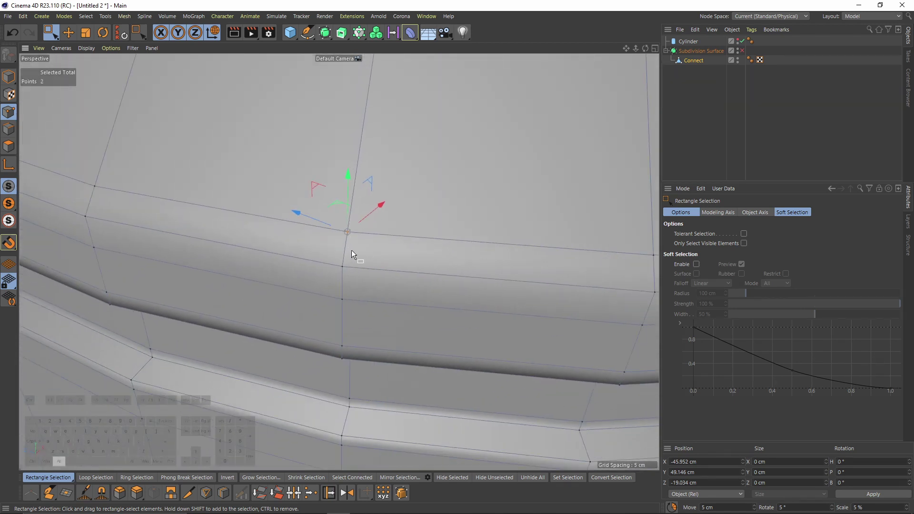
right_click_drag(415, 253, 325, 237, "alt")
left_click_drag(325, 237, 396, 216, "alt")
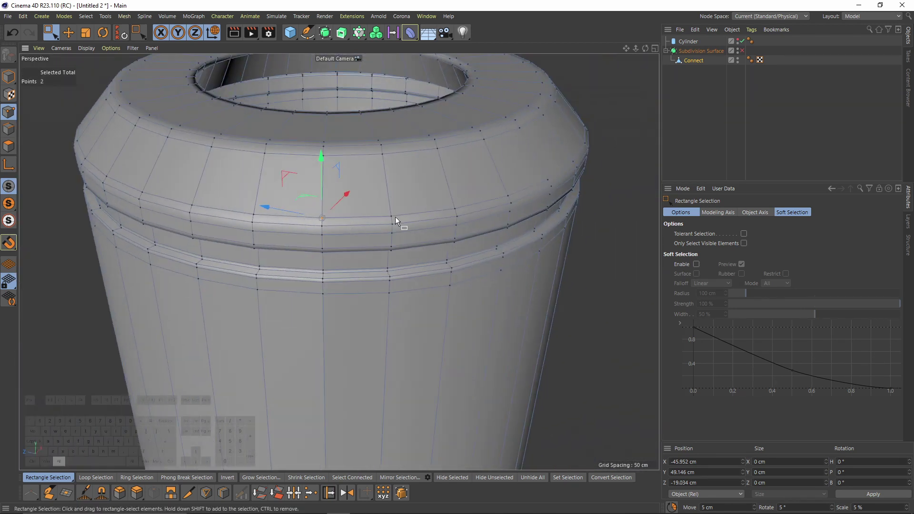
Select all points of the body, run Optimize to merge duplicates, and check the smoothed result.
scroll(387, 206, "up", 3)
key("ctrl+a")
key("m")
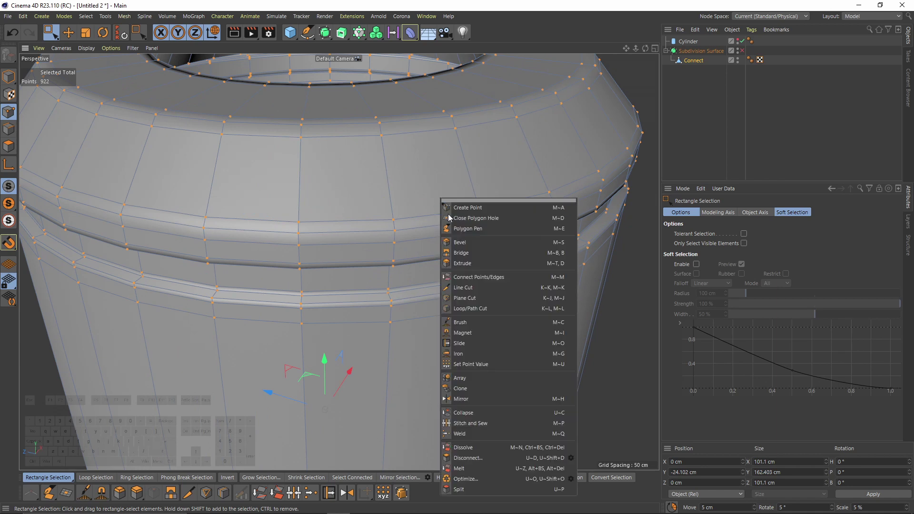
left_click(524, 479)
left_click_drag(501, 422, 375, 217, "alt")
left_click(726, 156)
scroll(429, 205, "down", 3)
middle_click_drag(375, 217, 257, 257, "alt")
key("ctrl+z")
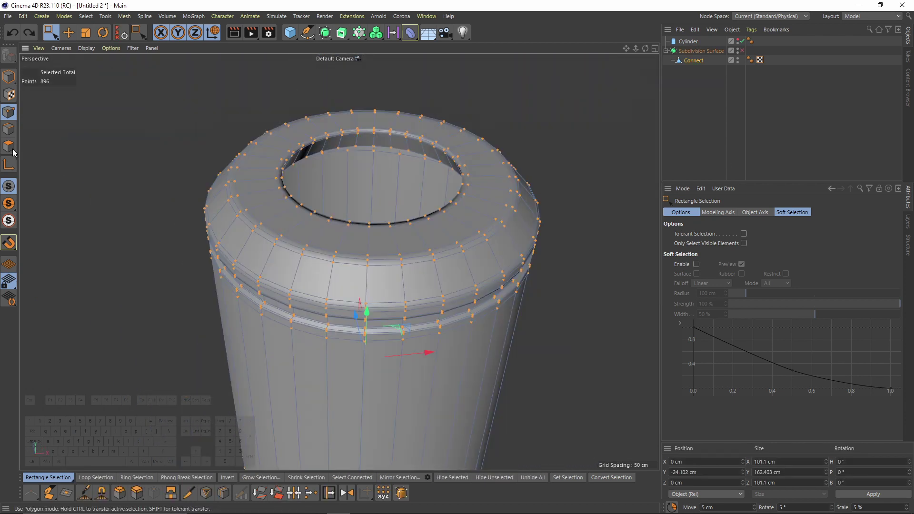
Loop-select the flat ring of polygons around the top opening and split it off as a separate object.
left_click(9, 146)
right_click(364, 205)
key("Escape")
left_click(86, 16)
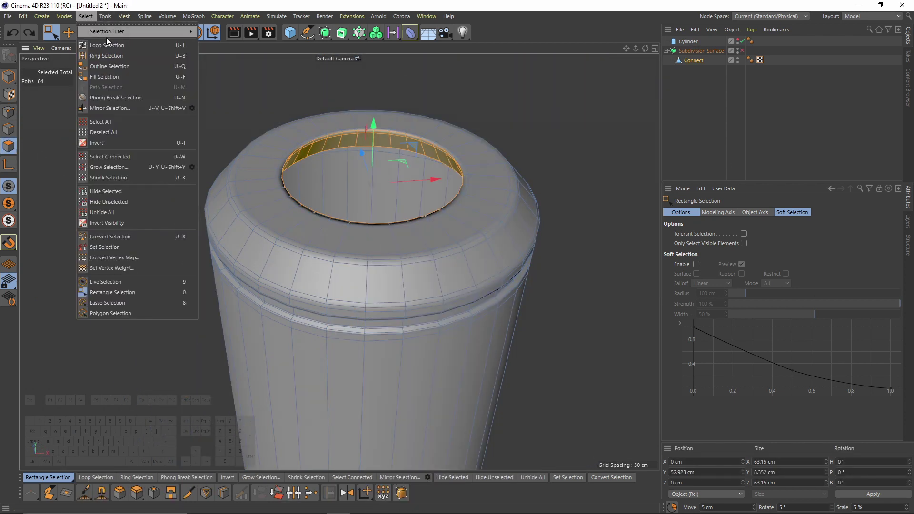
left_click(111, 45)
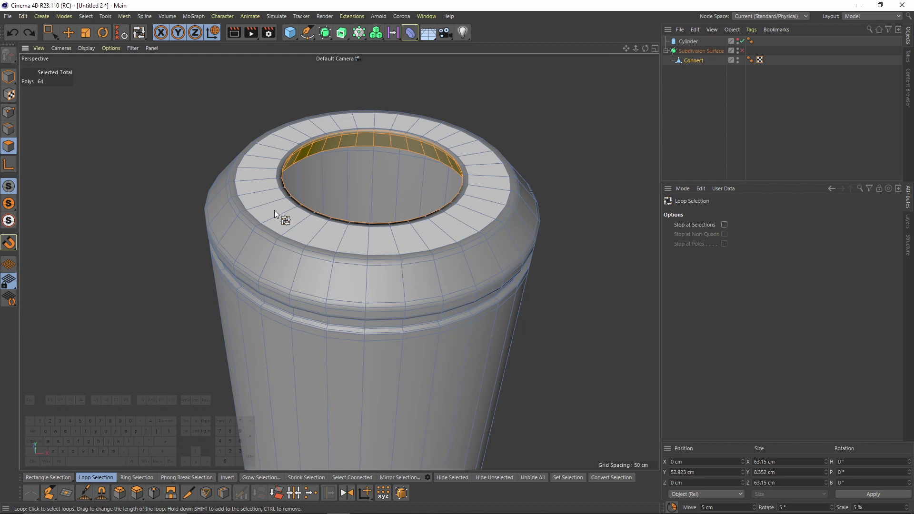
left_click(275, 210)
right_click(463, 179)
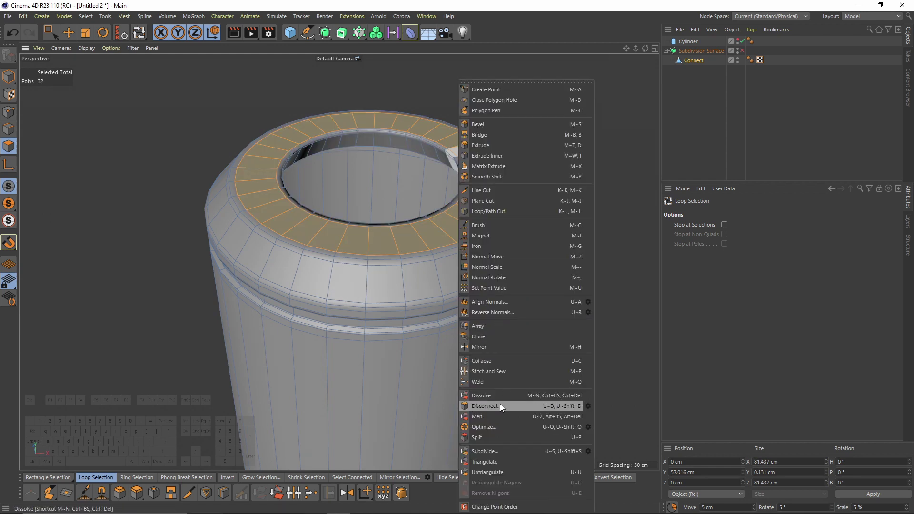
left_click(490, 436)
In edge mode, select every second outer edge around the split ring, sixteen edges in total.
middle_click_drag(424, 209, 363, 233, "alt")
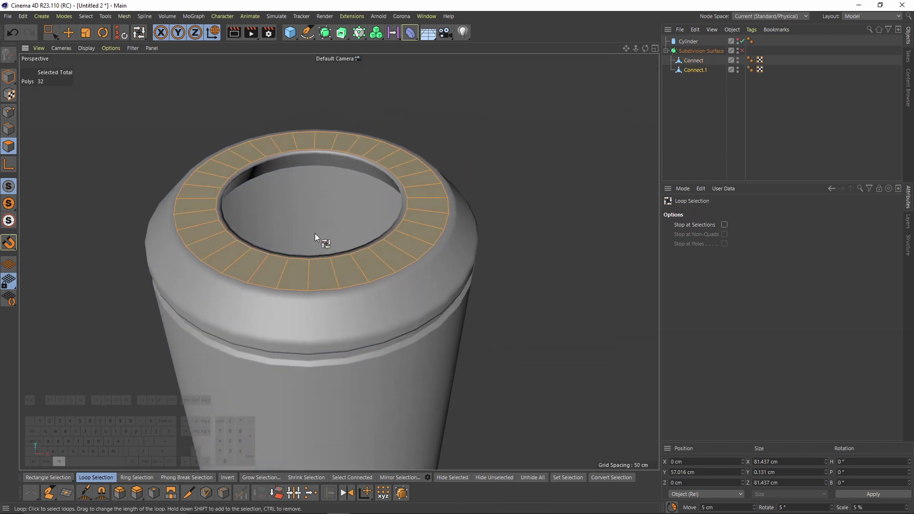
scroll(315, 233, "up", 3)
left_click(9, 128)
key("e")
left_click(201, 298)
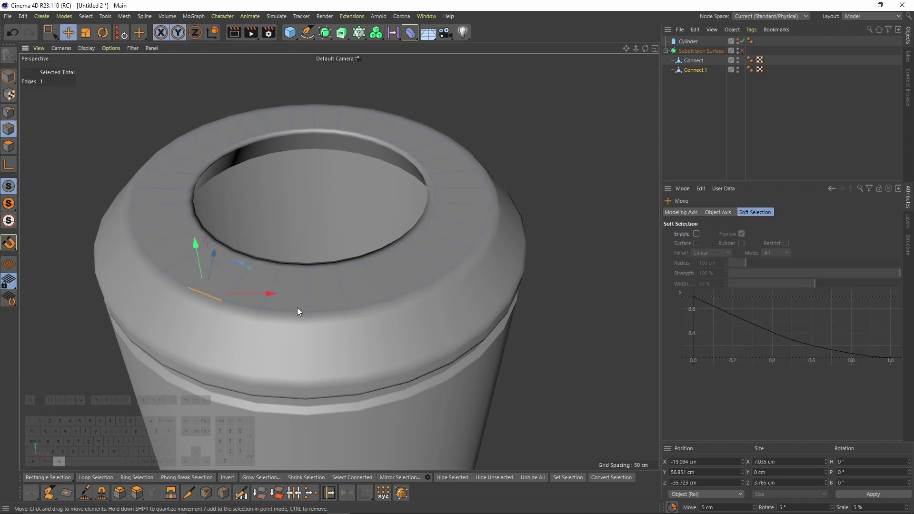
left_click_drag(297, 308, 282, 316, "alt")
left_click(288, 313, "shift")
left_click(370, 303, "shift")
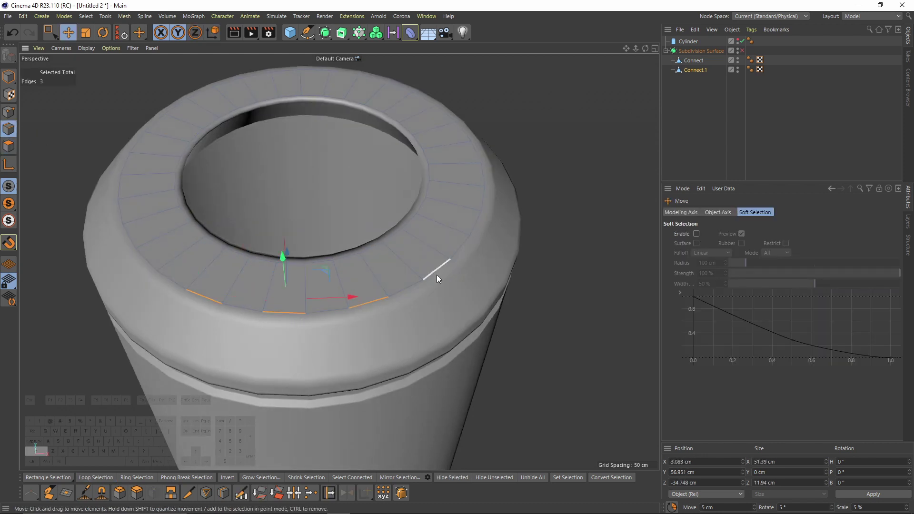
left_click(472, 231, "shift")
left_click_drag(472, 231, 493, 206, "alt")
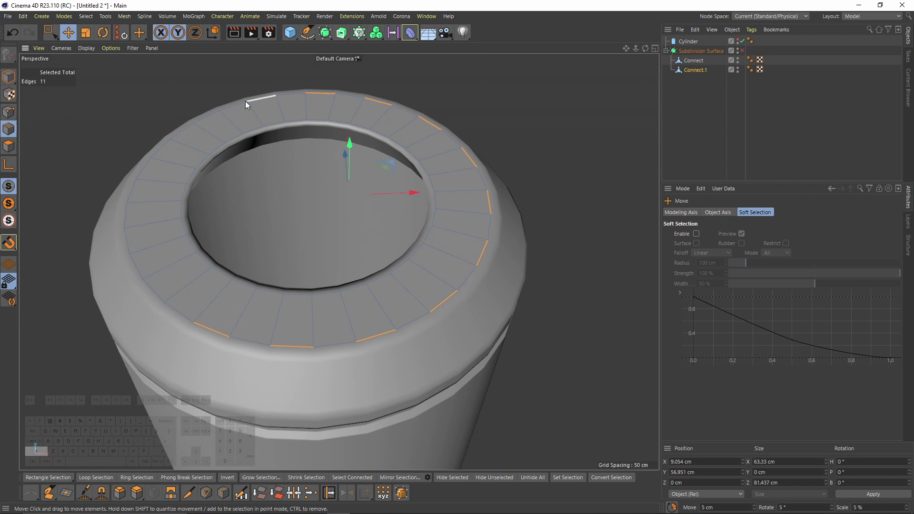
Try to extrude the selected outer edges with a -5.57 cm offset and -90° rotation, and undo the extrusion.
right_click(393, 267)
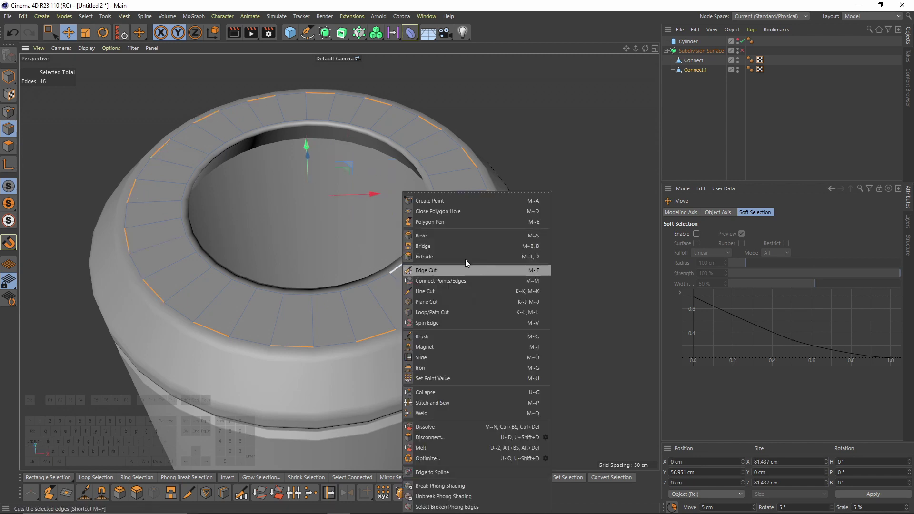
left_click(441, 256)
left_click_drag(441, 269, 337, 274)
key("ctrl+z")
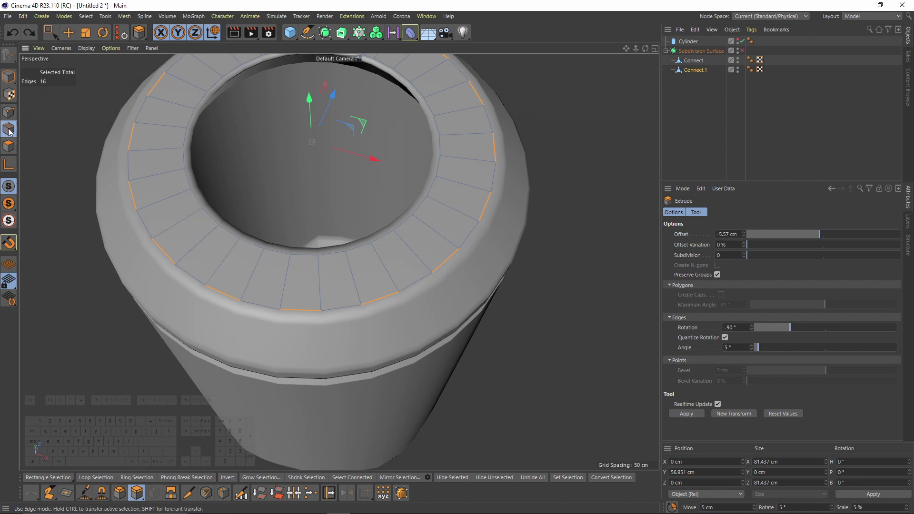
left_click_drag(330, 269, 457, 210, "alt")
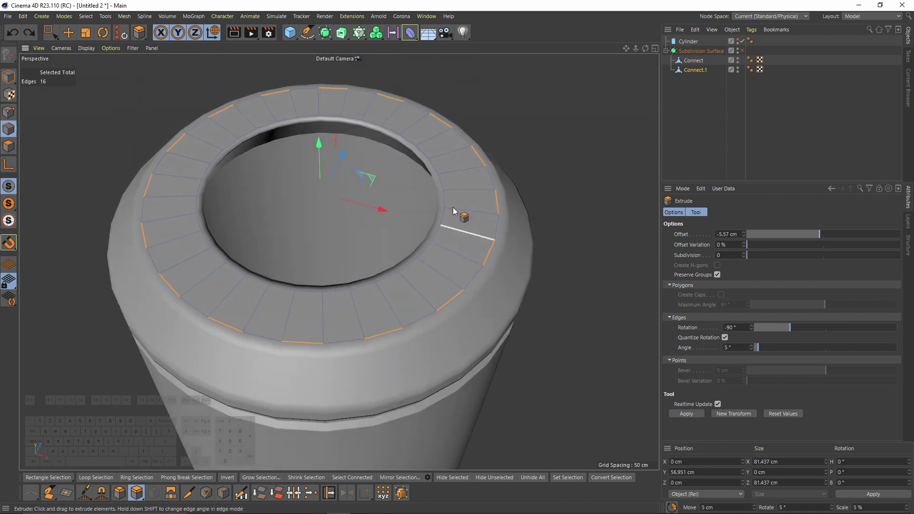
Store the sixteen selected outer ring edges in an edge selection tag with Set Selection.
left_click(86, 16)
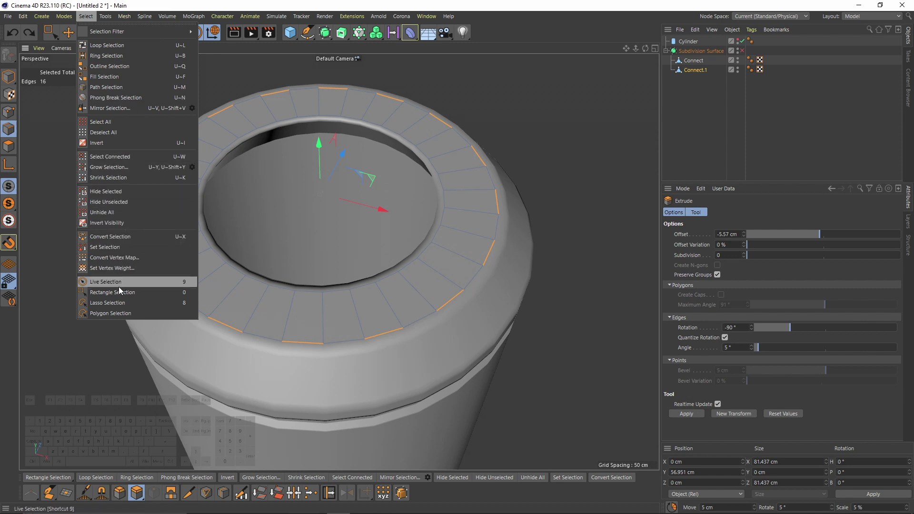
left_click(105, 247)
left_click_drag(472, 184, 278, 256, "alt")
Scale the split ring's outer edge loop down to about 72.5 cm and its inner opening edge loop to about 47.4 cm.
key("e")
double_click(234, 297)
key("t")
left_click_drag(499, 345, 449, 351)
double_click(188, 217)
left_click_drag(434, 296, 385, 298)
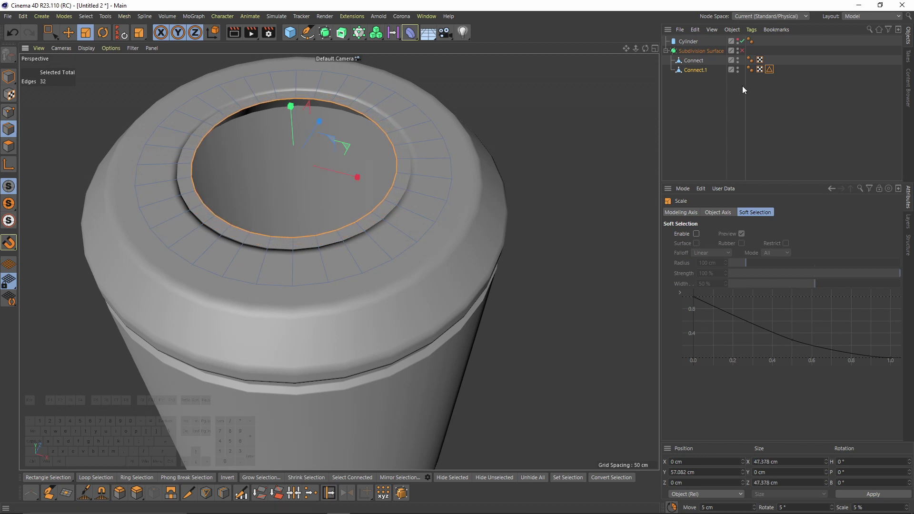
Restore the stored edge selection and extrude those edges outward into flat teeth with about -6.68 cm offset and -90° rotation.
double_click(770, 70)
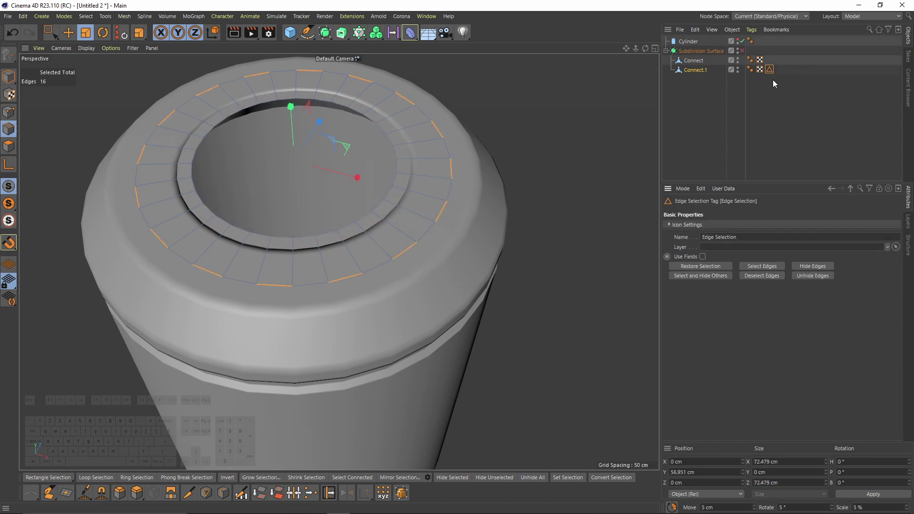
key("d")
left_click_drag(379, 282, 329, 282)
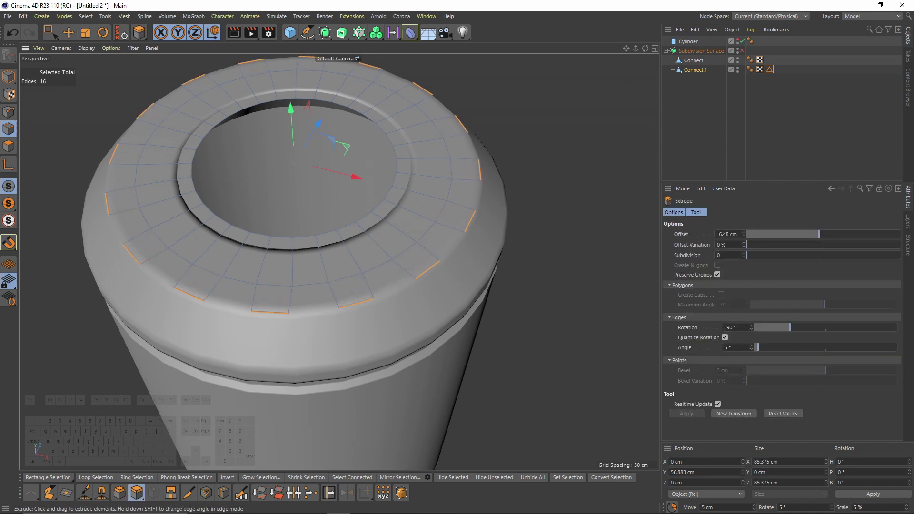
Select all polygons of the toothed ring and extrude them upward about 6.76 cm with Create Caps enabled.
left_click(8, 146)
key("ctrl+a")
scroll(290, 132, "up", 3)
left_click_drag(290, 132, 369, 95, "alt")
scroll(419, 223, "down", 3)
right_click(444, 232)
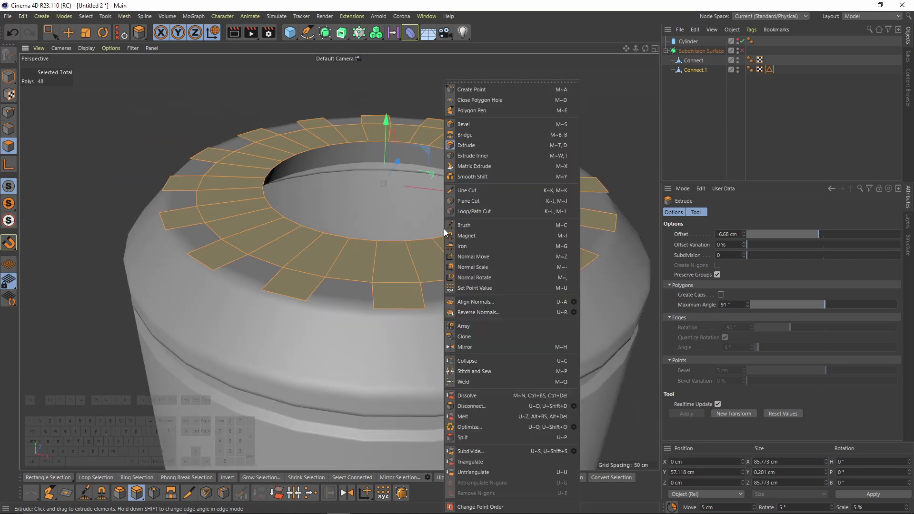
left_click(470, 147)
scroll(486, 247, "down", 3)
middle_click_drag(485, 246, 448, 253, "alt")
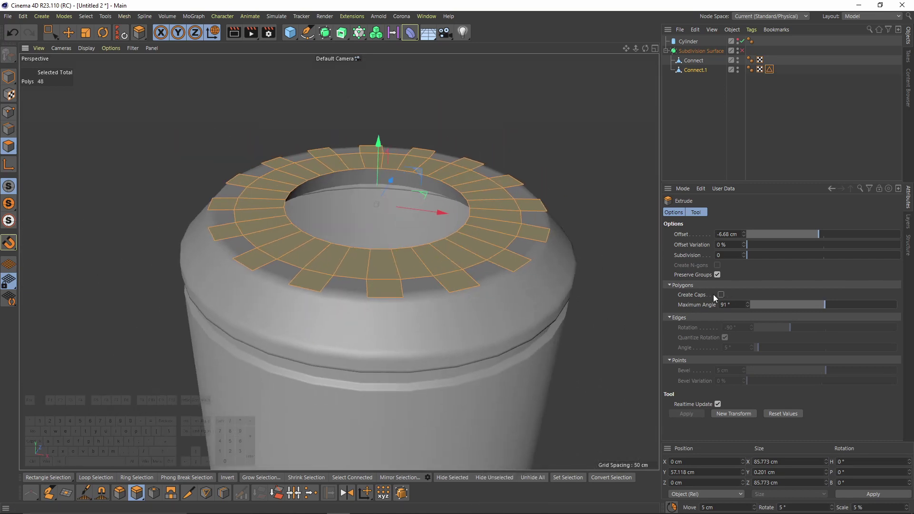
left_click(721, 295)
left_click_drag(546, 332, 531, 329)
key("ctrl+z")
left_click_drag(476, 345, 496, 348)
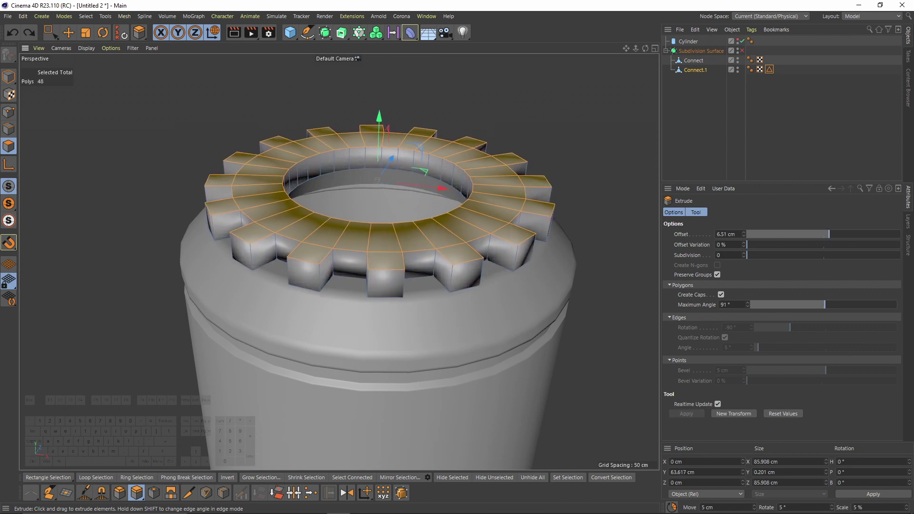
middle_click_drag(429, 312, 370, 310, "alt")
left_click_drag(368, 306, 411, 271, "alt")
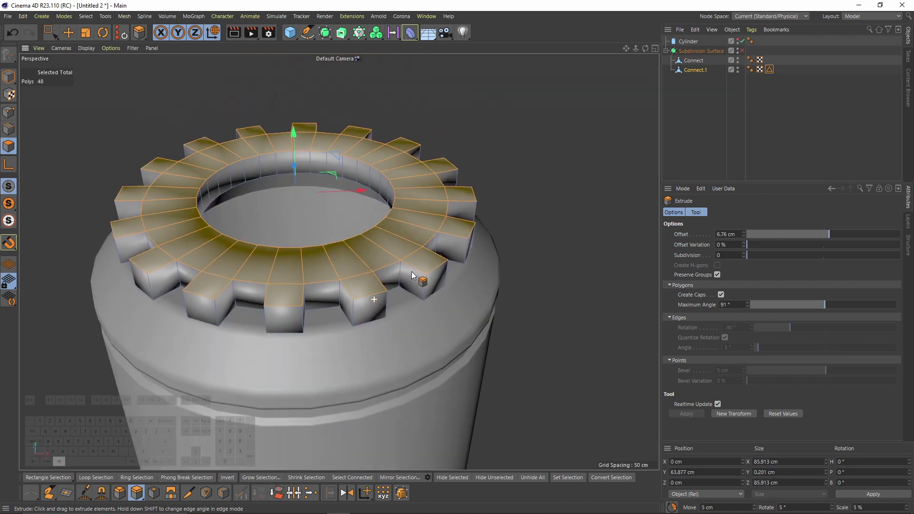
left_click_drag(265, 354, 624, 164, "alt")
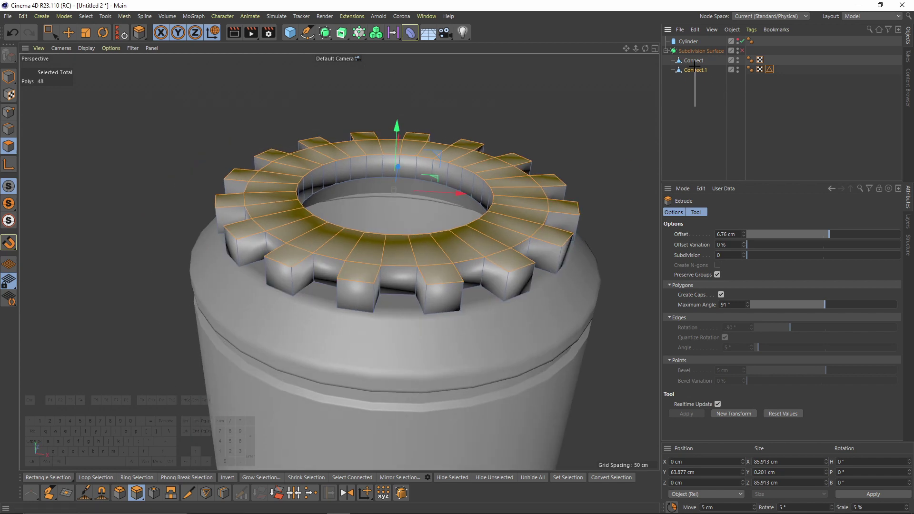
Group the Connect and Connect.1 objects into a null inside the Subdivision Surface and expand the group.
left_click_drag(693, 60, 694, 61)
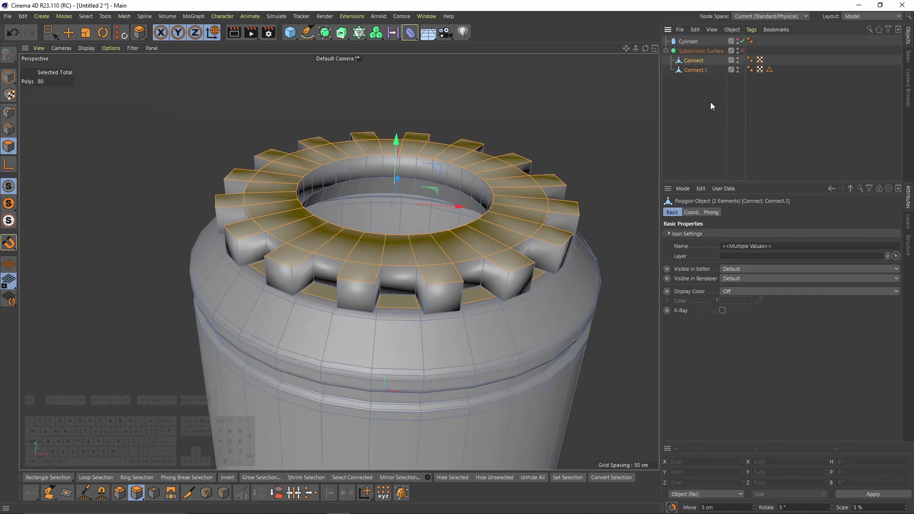
key("alt+g")
left_click(671, 61)
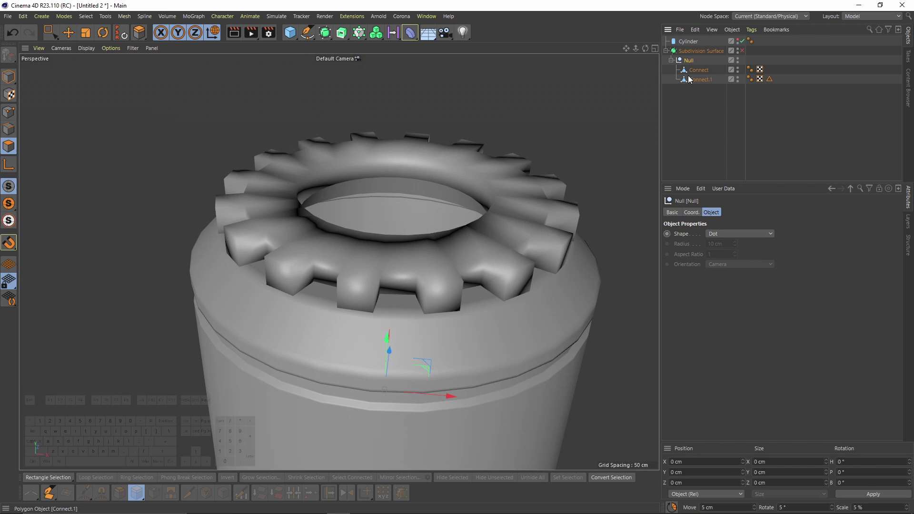
Select Connect.1 and enable the Subdivision Surface to examine the smoothed gear ring.
left_click(700, 79)
key("o")
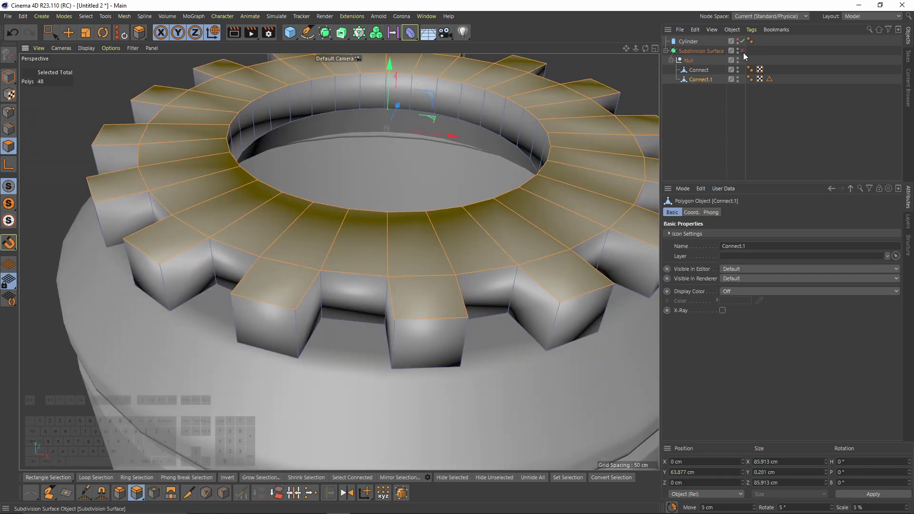
left_click(742, 51)
scroll(412, 228, "down", 5)
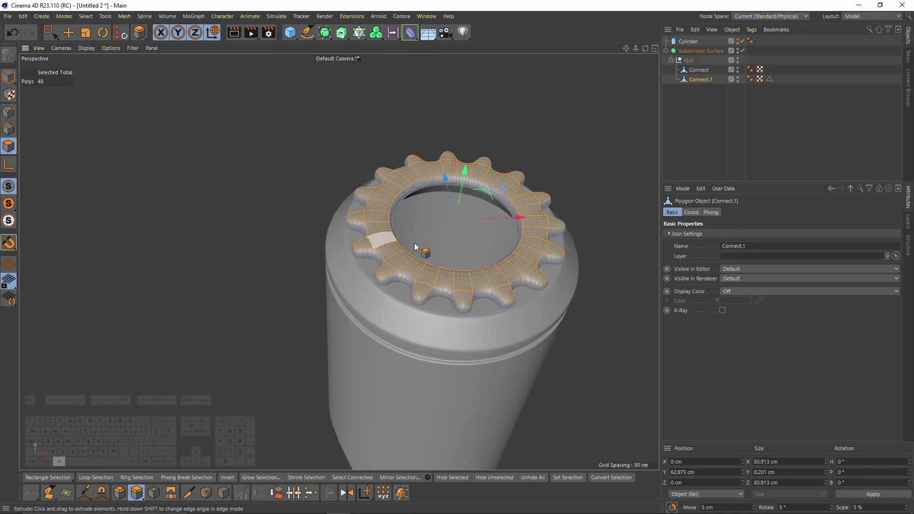
scroll(414, 246, "up", 5)
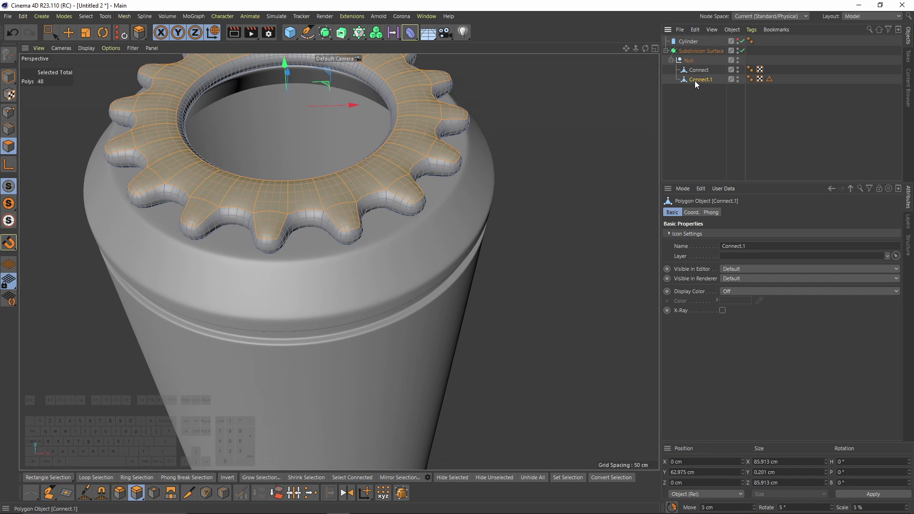
Try loop cuts along the side of one tooth and around the ring's flat top, and undo them.
scroll(367, 237, "up", 8)
key("k")
key("l")
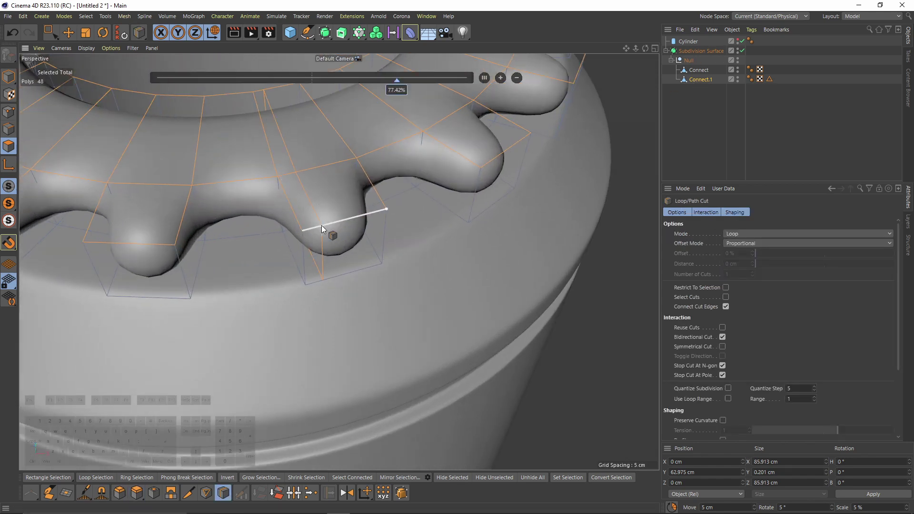
left_click_drag(321, 224, 373, 213)
scroll(290, 195, "down", 5)
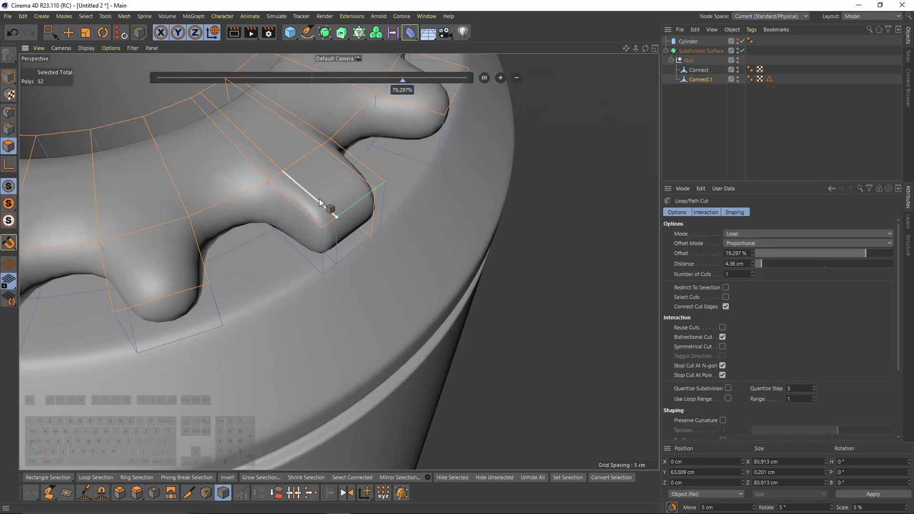
left_click(316, 189)
scroll(401, 238, "down", 5)
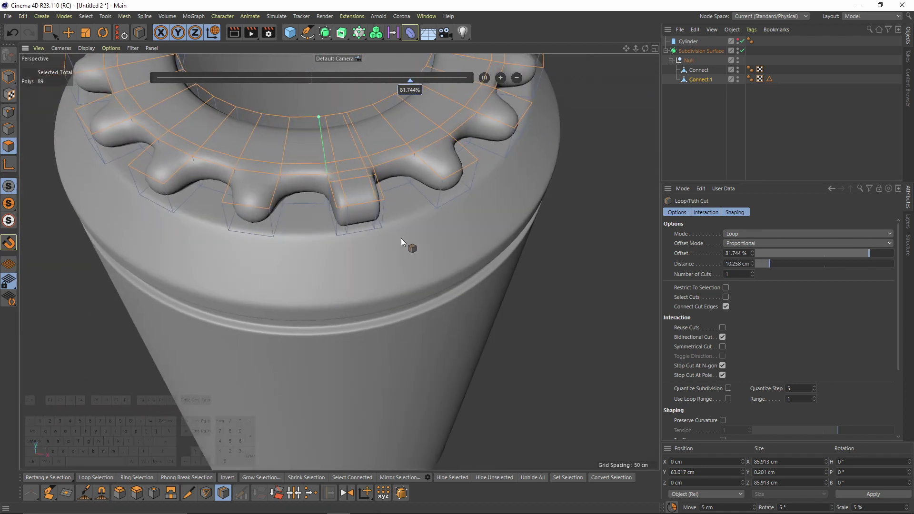
key("ctrl+z")
scroll(376, 241, "up", 5)
mouse_move(376, 242)
left_mouse_down("alt")
mouse_move(400, 199)
mouse_move(350, 222)
left_mouse_up("alt")
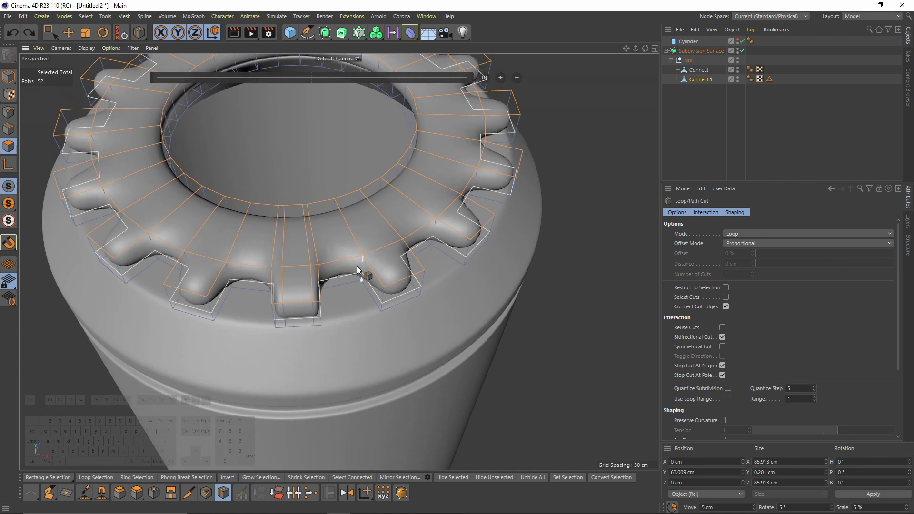
key("ctrl+z")
key("ctrl+z")
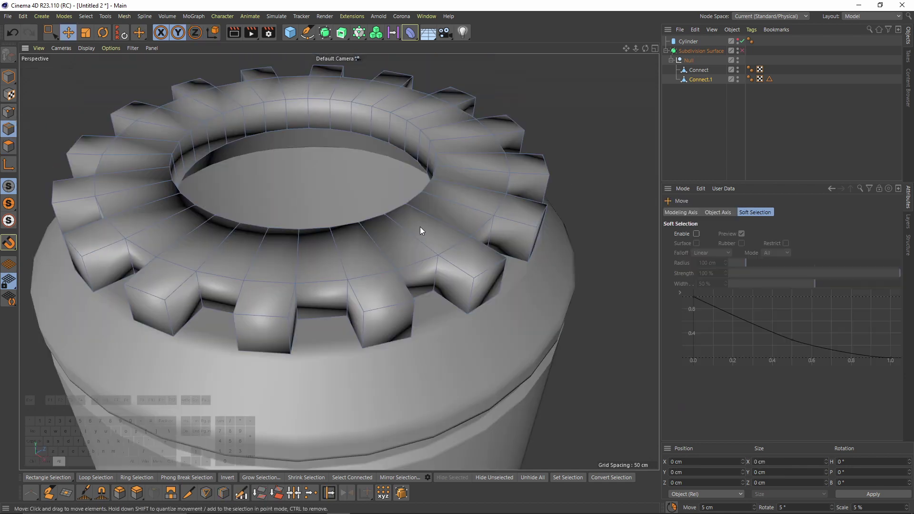
Select all edges of the gear ring and remove its radial and inner-wall edges from the selection with Ring Selection.
left_click_drag(420, 227, 409, 93, "alt")
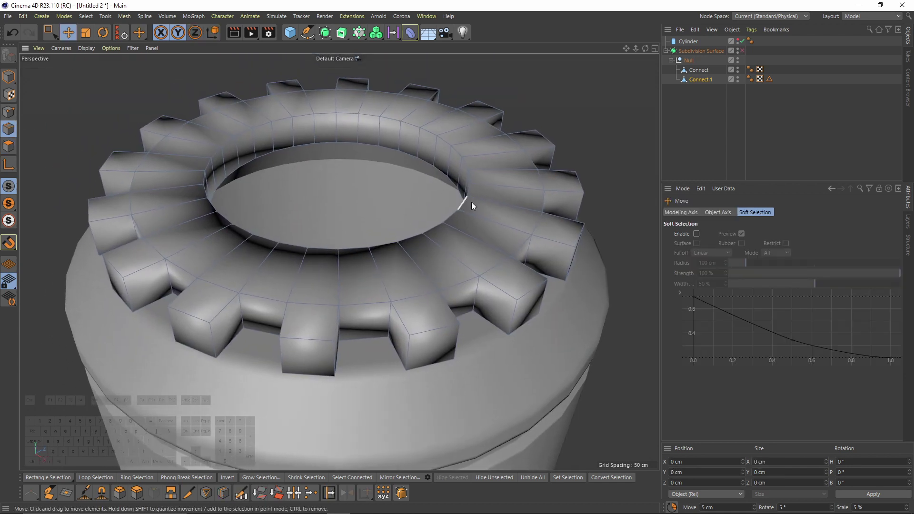
key("ctrl+a")
left_click_drag(493, 233, 492, 247, "alt")
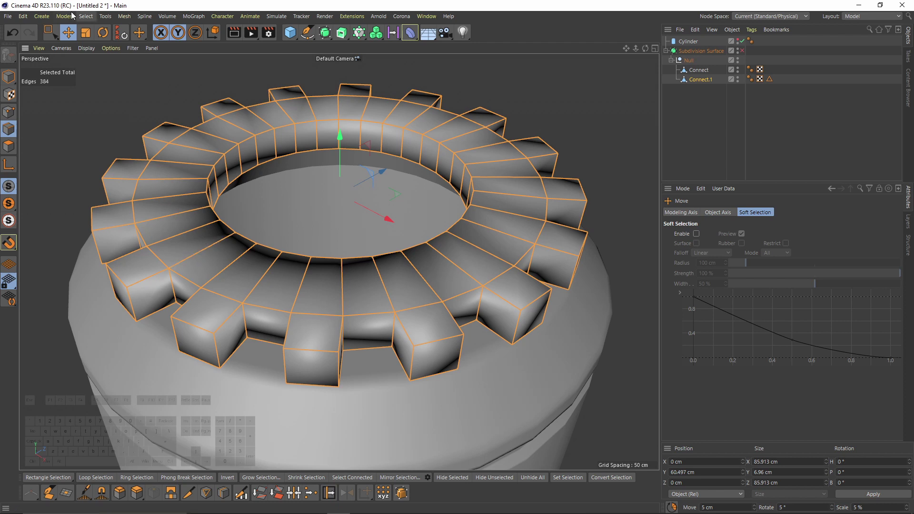
left_click(87, 16)
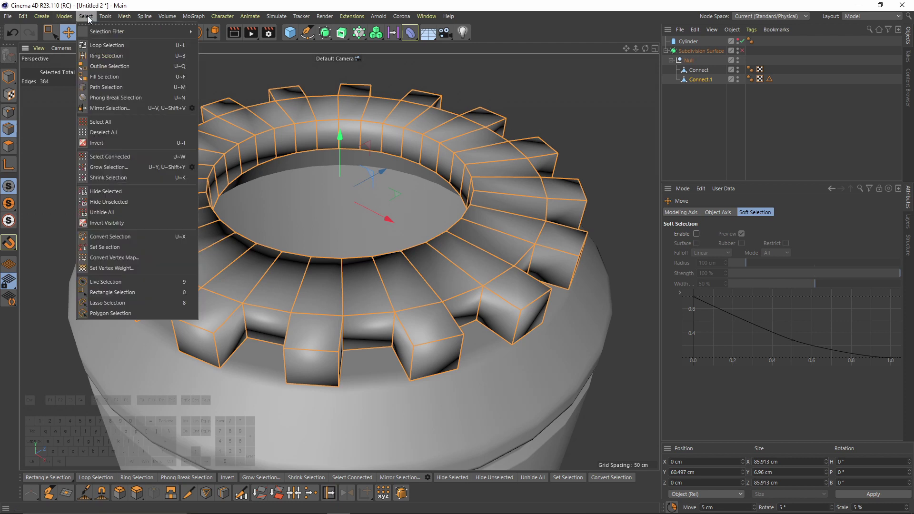
left_click(109, 56)
left_click(182, 166, "ctrl")
left_click(239, 159, "ctrl")
Hide the grenade body object Connect in the viewport so only the gear ring shows.
left_click_drag(373, 186, 352, 138, "alt")
left_click(738, 68)
left_click_drag(406, 177, 467, 252, "alt")
Bevel the selected gear ring edges in Solid mode with a fixed offset of about 0.91 cm.
right_click(474, 157)
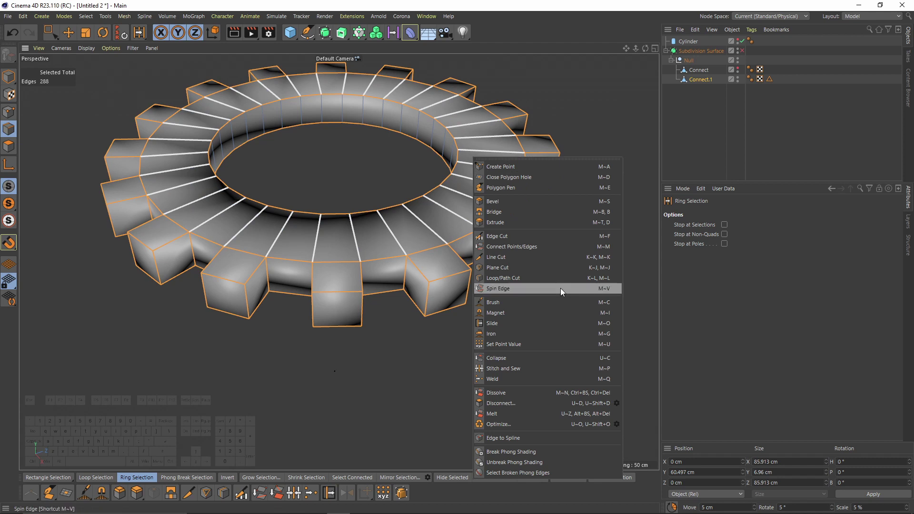
left_click(507, 201)
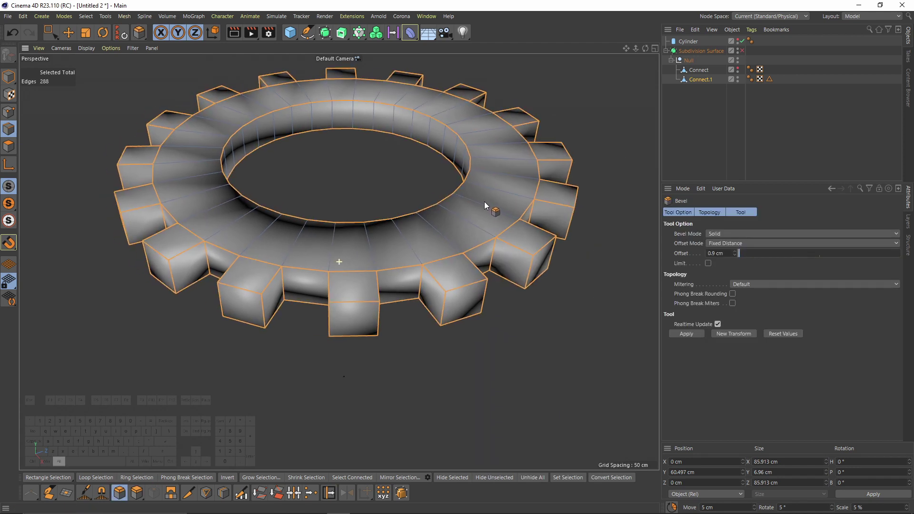
scroll(484, 202, "up", 2)
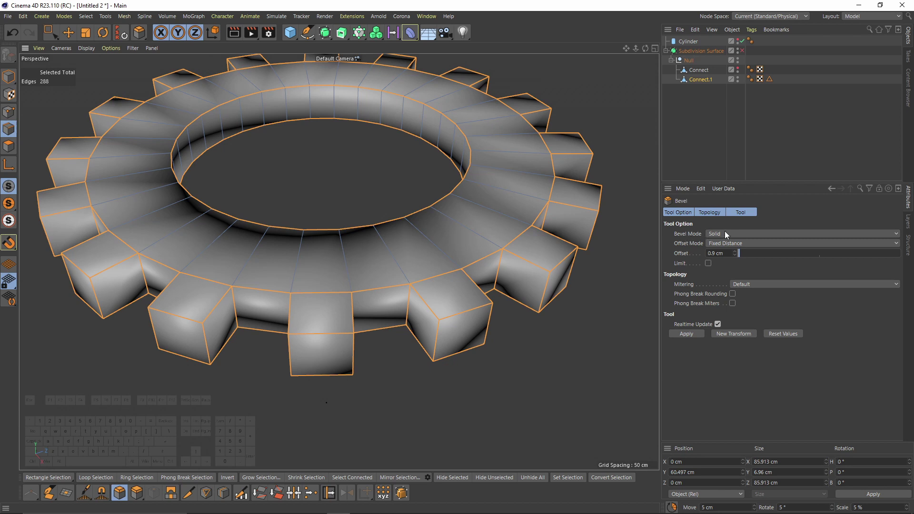
scroll(435, 271, "up", 5)
left_click_drag(434, 271, 452, 274)
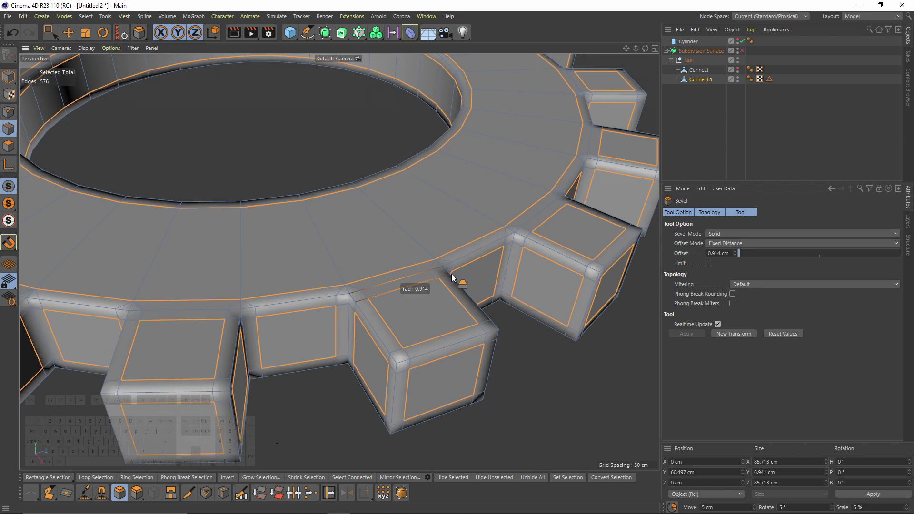
scroll(452, 273, "down", 3)
left_click_drag(419, 248, 396, 251, "alt")
Try to dissolve the two short diagonal corner edges at a gap between two teeth.
scroll(373, 300, "up", 4)
key("e")
left_click(344, 293)
left_click(351, 293)
left_click_drag(404, 284, 397, 287, "alt")
right_click_drag(397, 288, 422, 273, "alt")
left_click_drag(422, 274, 370, 243, "alt")
right_click_drag(369, 242, 347, 250, "alt")
left_click_drag(363, 304, 398, 293, "alt")
middle_click_drag(402, 269, 393, 279, "alt")
right_click_drag(452, 271, 388, 293, "alt")
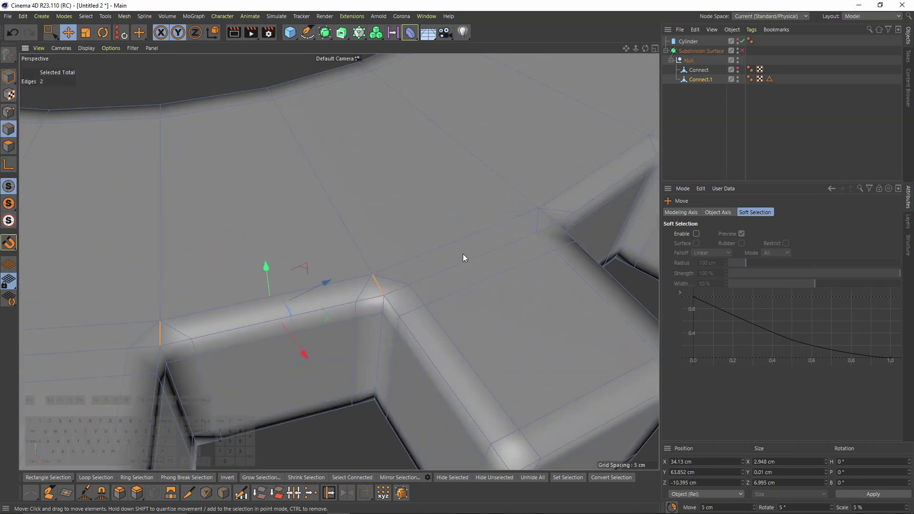
right_click(463, 253)
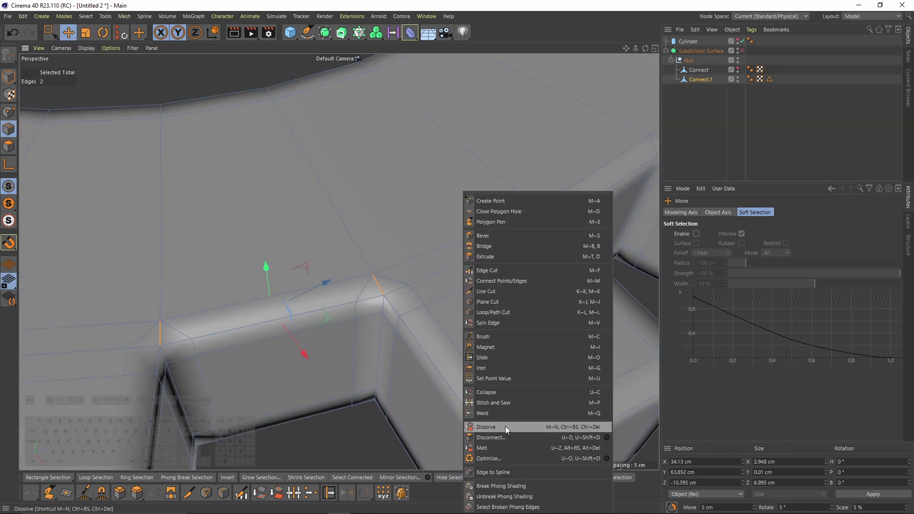
left_click(505, 427)
Undo the edits to the short corner edges between the teeth.
middle_click_drag(390, 242, 213, 300, "alt")
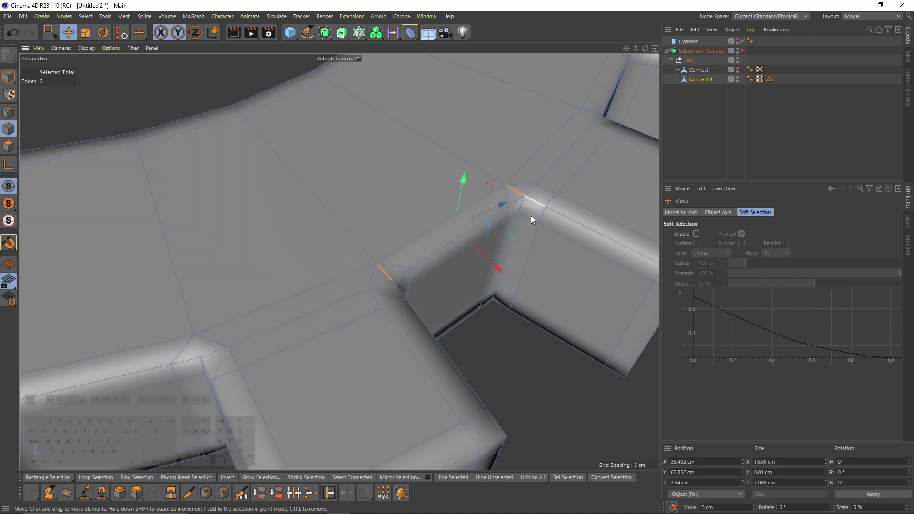
right_click_drag(537, 302, 514, 302, "alt")
key("ctrl+z")
key("ctrl+z")
key("ctrl+z")
left_click_drag(518, 260, 528, 232, "alt")
Enable Mesh Checking in the modeling settings with only Complex Poles active, and examine the tooth corners.
left_click(683, 189)
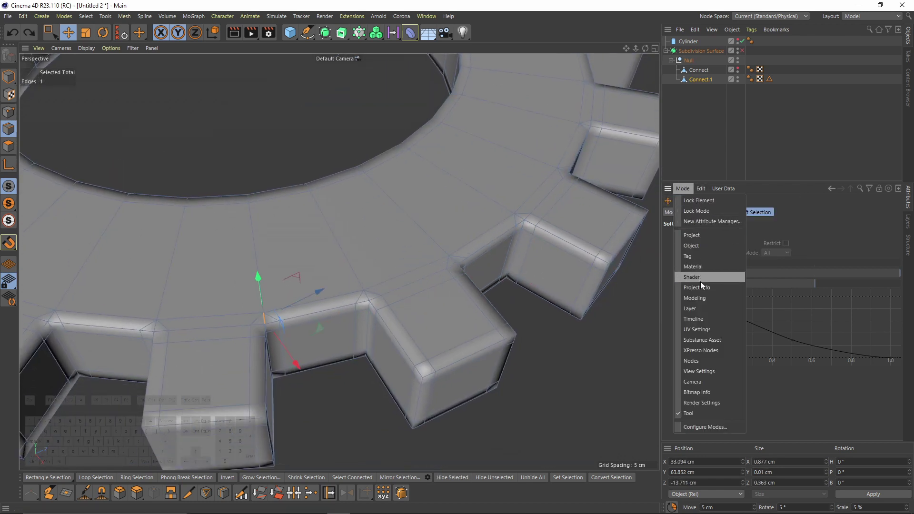
left_click(705, 298)
left_click(759, 213)
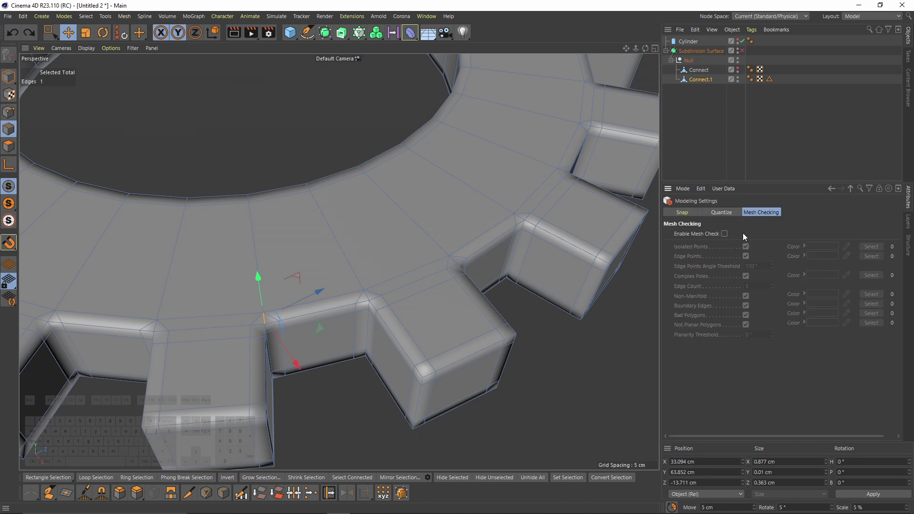
left_click(723, 233)
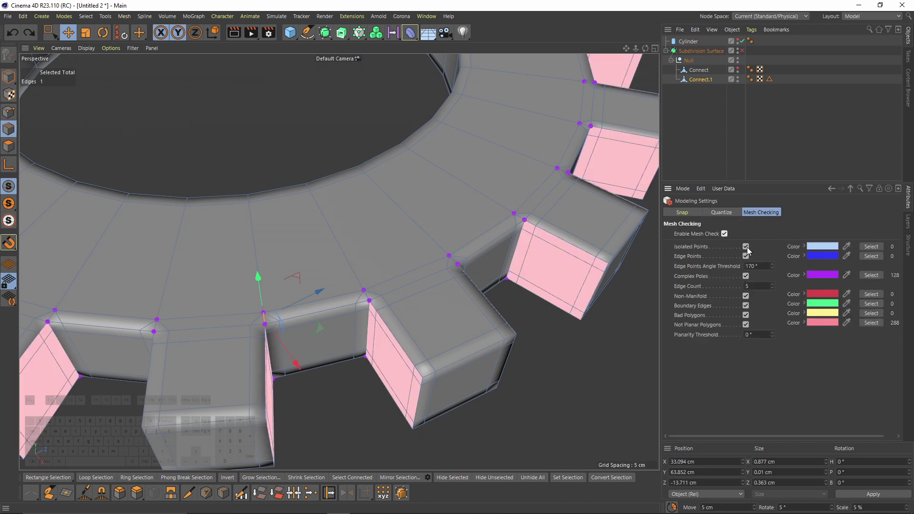
left_click(746, 276)
left_click(745, 296)
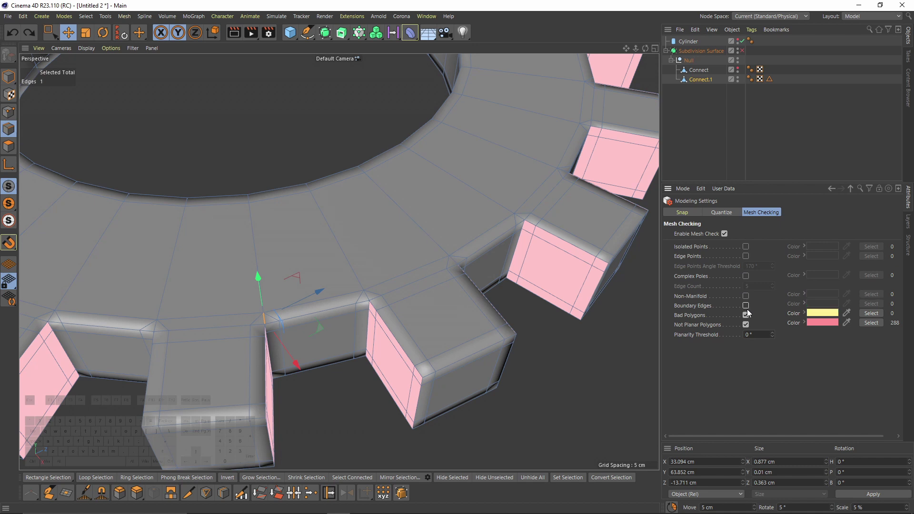
left_click(746, 324)
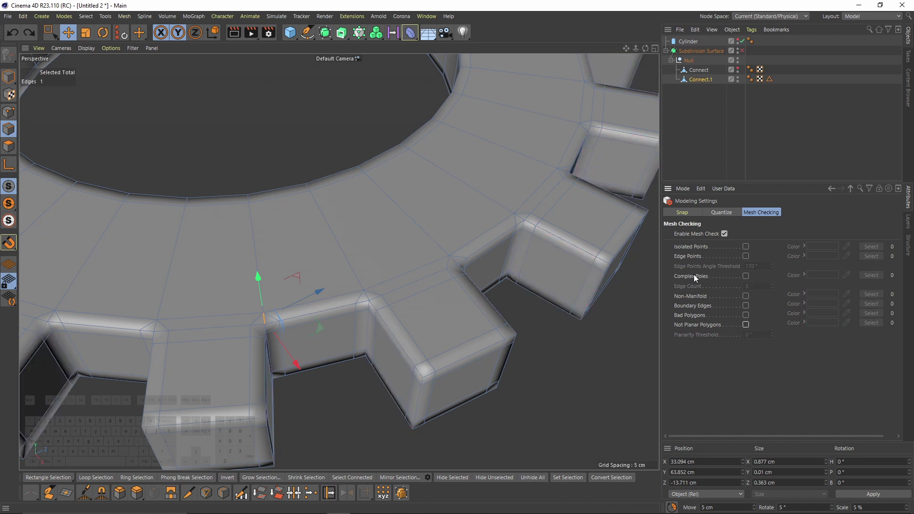
left_click(744, 276)
left_click_drag(493, 263, 384, 256, "alt")
right_click_drag(385, 256, 406, 257, "alt")
left_click_drag(357, 298, 369, 269, "alt")
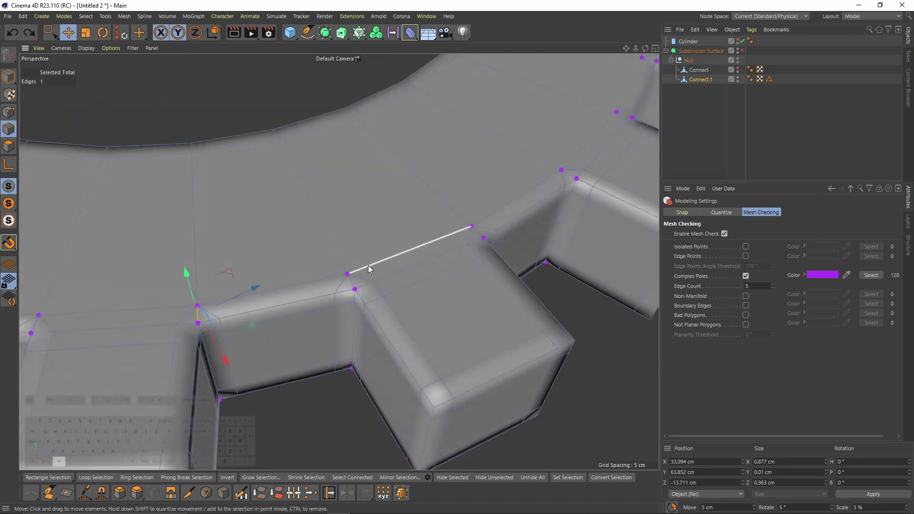
Select all complex pole points found by Mesh Checking, convert the selection to edges, and turn Mesh Checking off.
right_click_drag(349, 286, 408, 290, "alt")
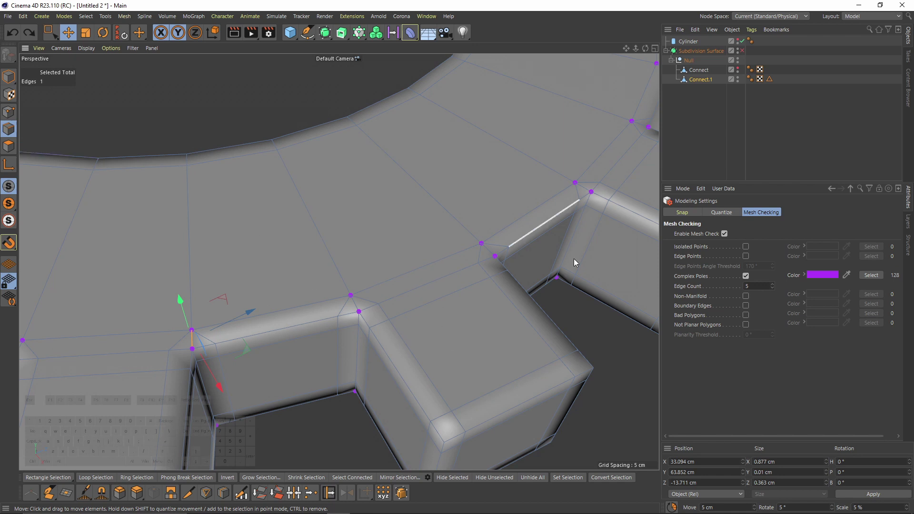
left_click(874, 275)
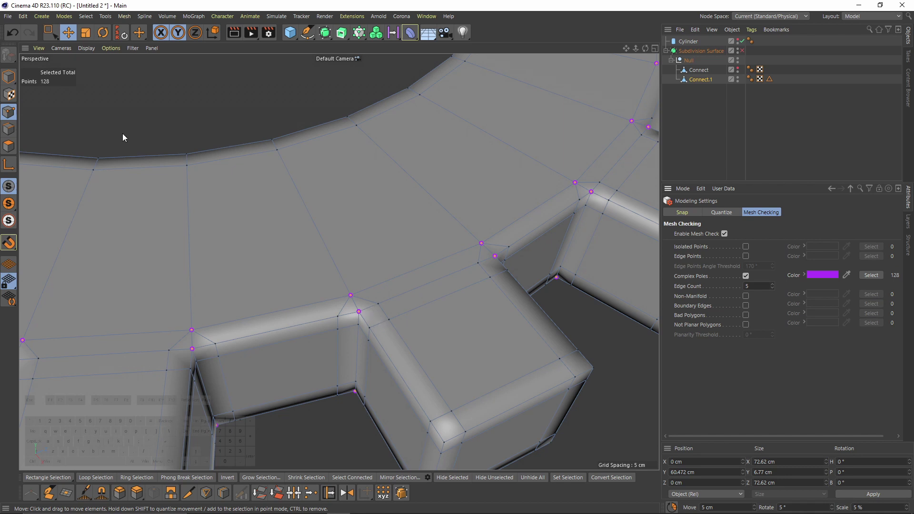
left_click(9, 130, "ctrl")
scroll(441, 282, "down", 5)
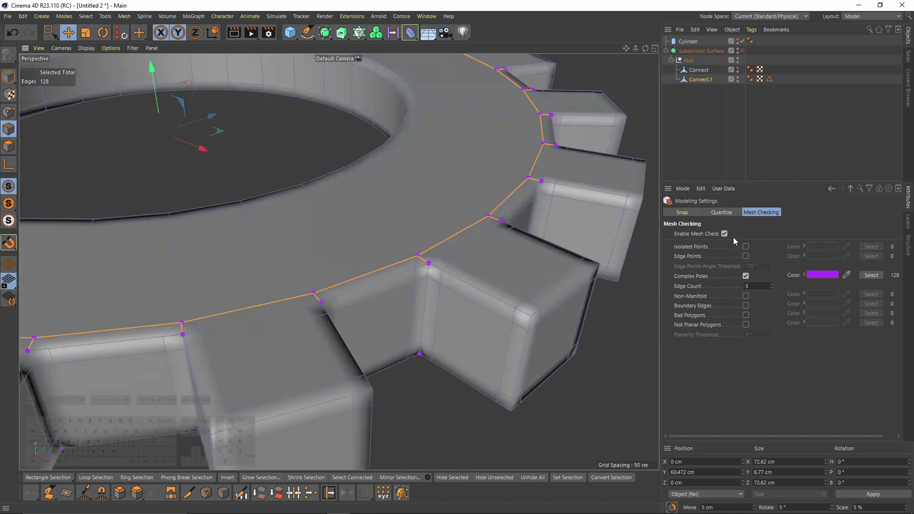
left_click(724, 233)
Remove the upper and lower ring edge loops from the selection with Loop Selection and dissolve the remaining short corner edges.
scroll(387, 271, "up", 3)
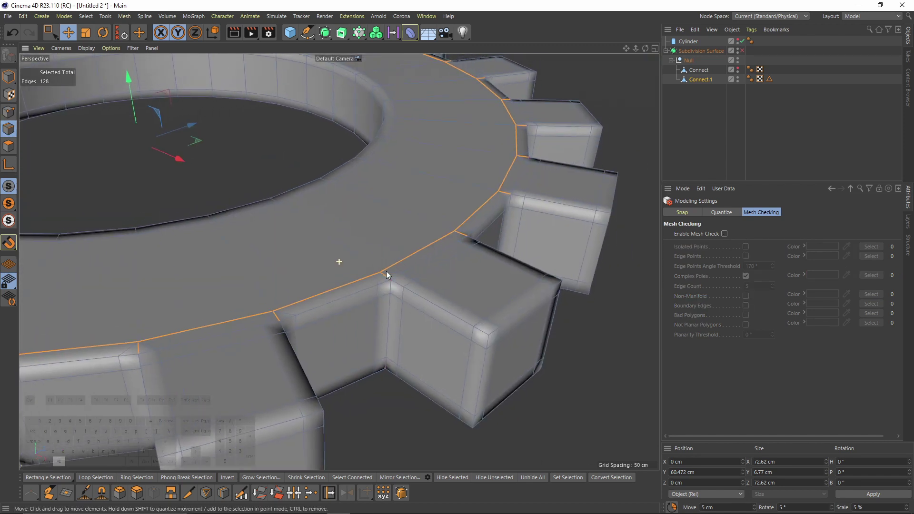
left_click(86, 17)
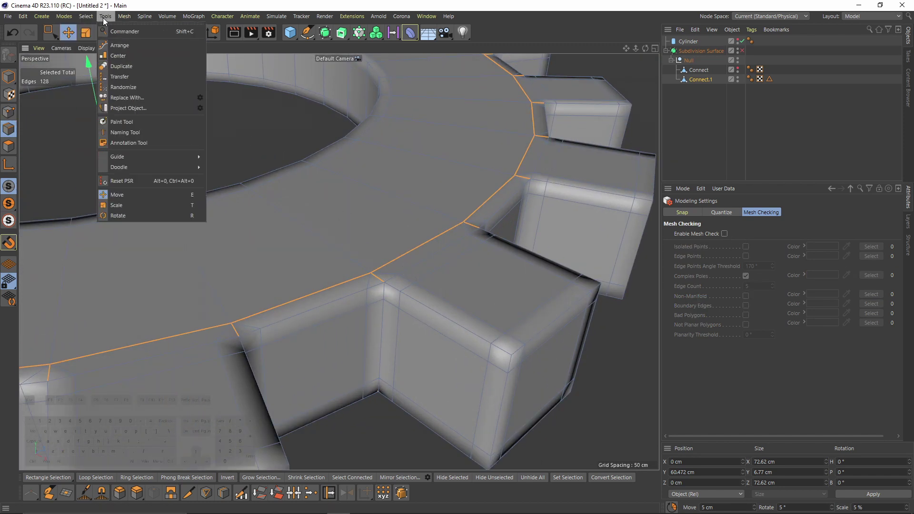
left_click(105, 46)
left_click(417, 249)
scroll(458, 227, "down", 5)
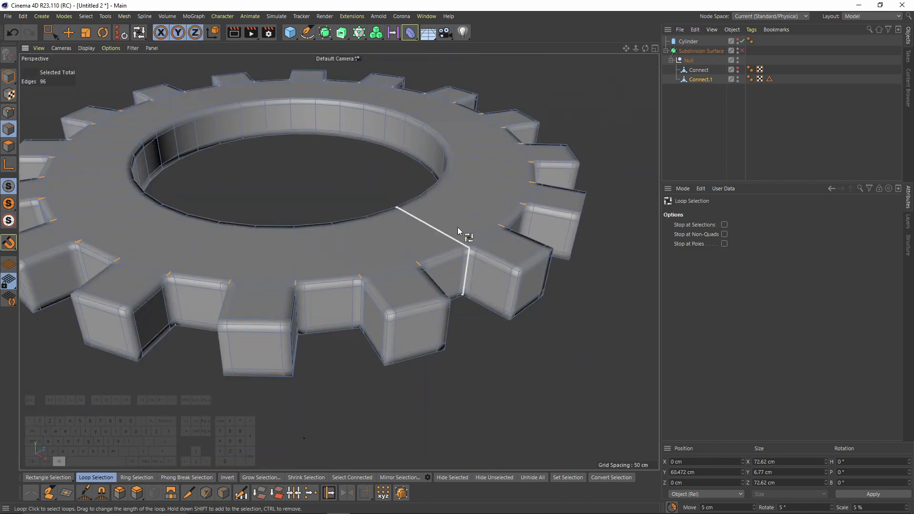
left_click_drag(450, 242, 441, 127, "alt")
scroll(374, 241, "up", 4)
left_click(375, 238, "ctrl")
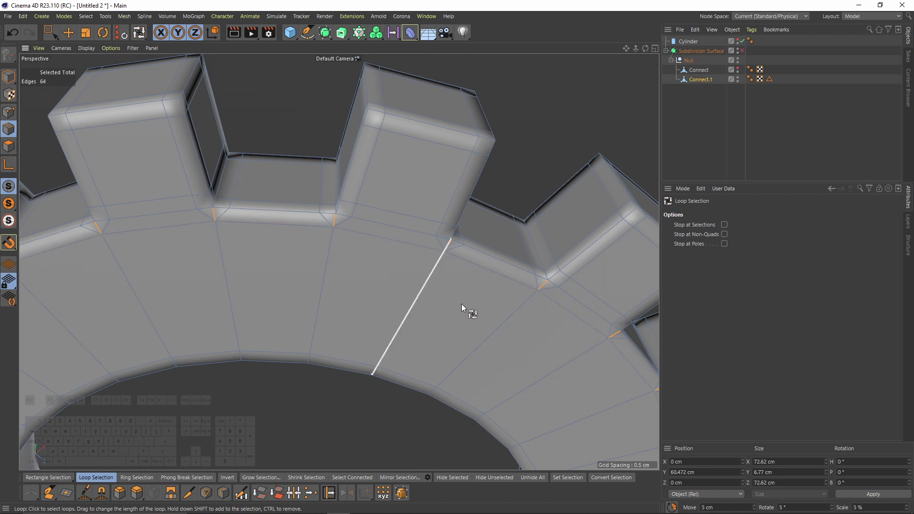
right_click(461, 304)
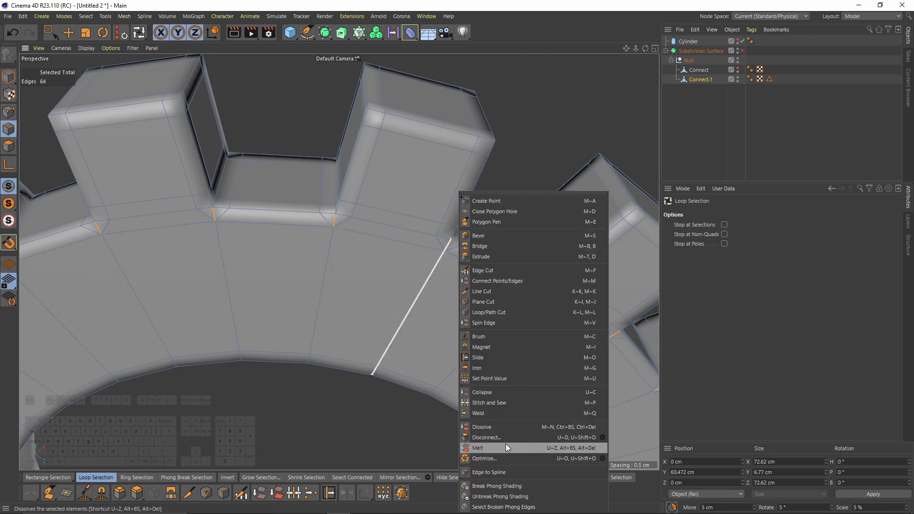
left_click(491, 426)
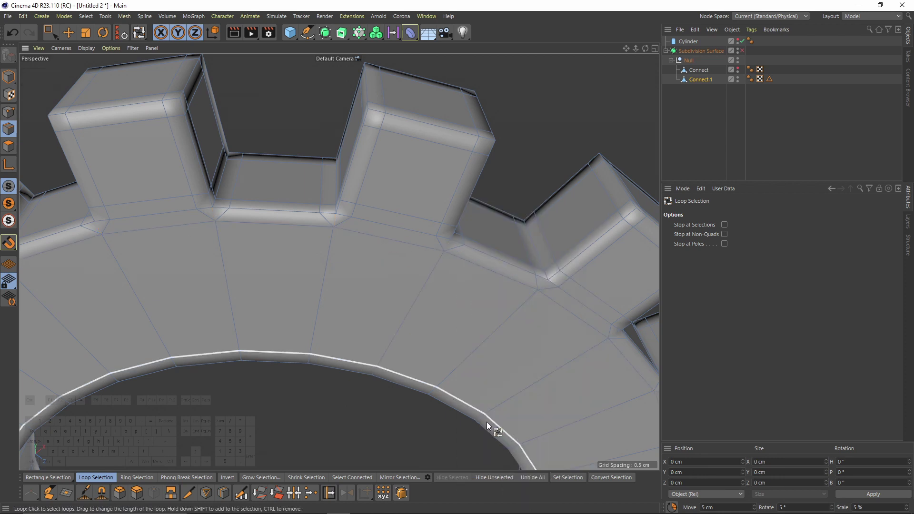
Turn on the Subdivision Surface to examine the smoothed gear ring, and turn it off again.
scroll(366, 159, "down", 4)
left_click_drag(365, 158, 376, 272, "alt")
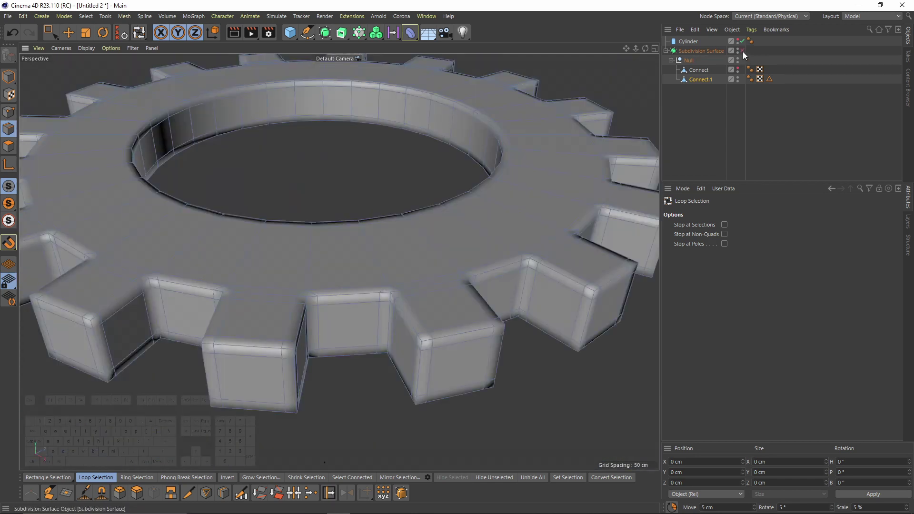
left_click(742, 51)
scroll(495, 228, "down", 2)
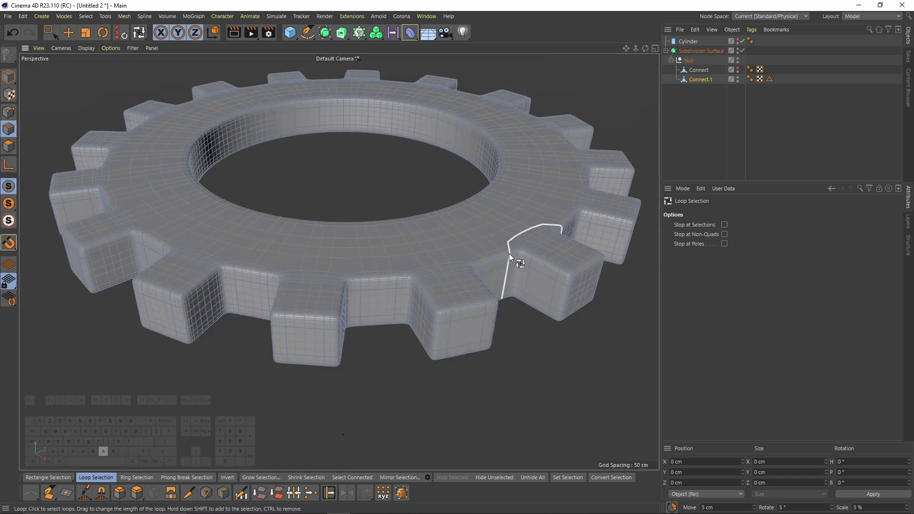
left_click(802, 141)
left_click_drag(469, 186, 329, 289, "alt")
left_click(334, 281)
key("q")
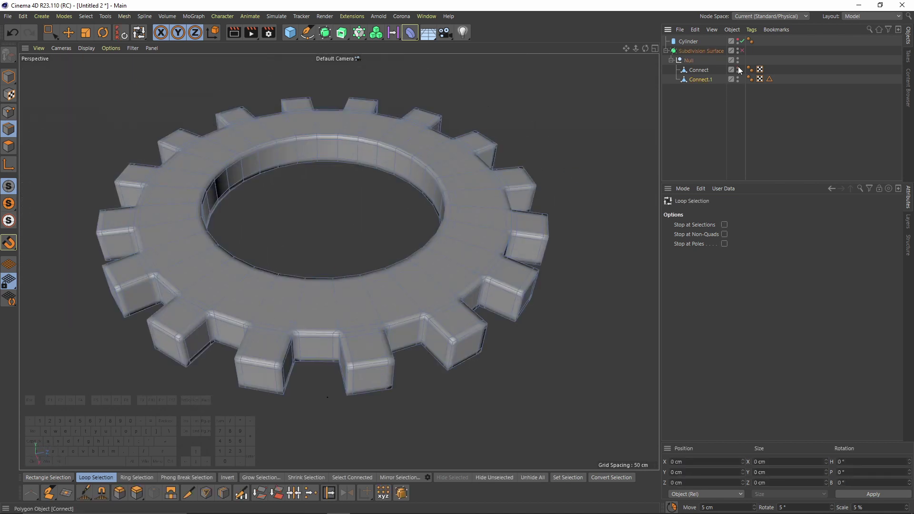
Make the grenade body object Connect visible again beneath the gear ring.
left_click(738, 68)
left_click_drag(362, 218, 344, 225, "alt")
scroll(331, 200, "down", 4)
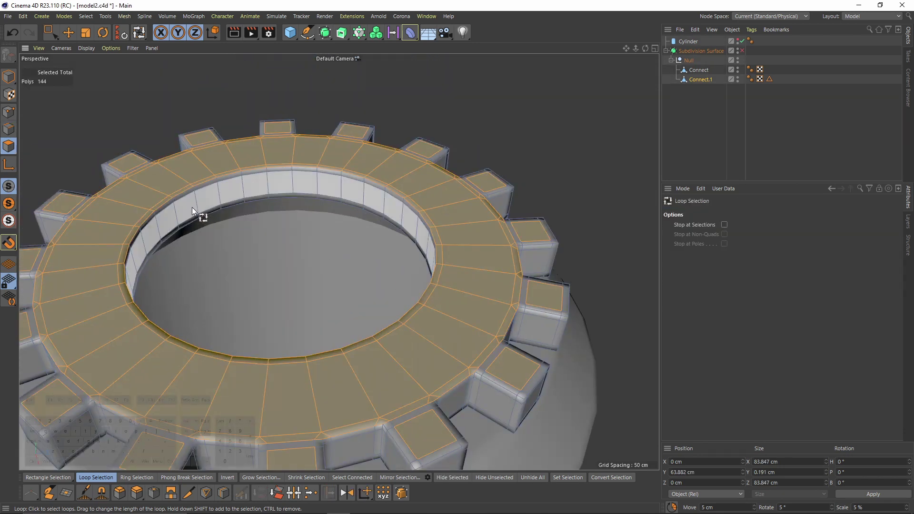
Select the polygon loops of the gear ring's inner wall, including both bevel loops, and scale them down to narrow the hole.
left_click(192, 207)
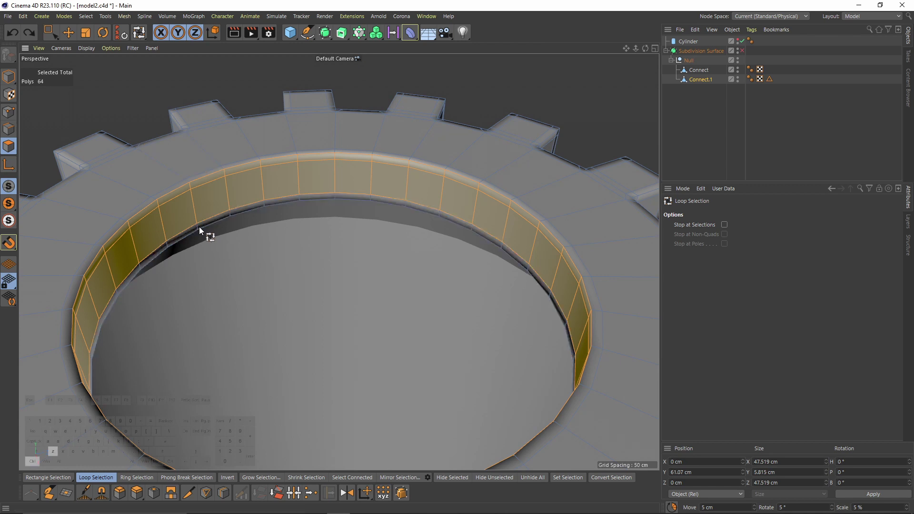
left_click(199, 226, "shift")
left_click(188, 181, "shift")
middle_click_drag(209, 218, 242, 303, "alt")
scroll(242, 303, "up", 5)
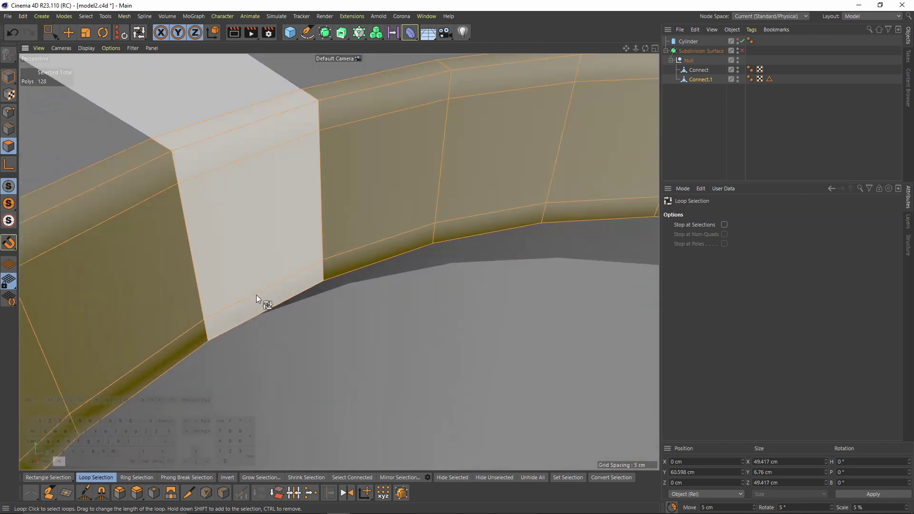
left_click(256, 299, "shift")
scroll(195, 319, "down", 10)
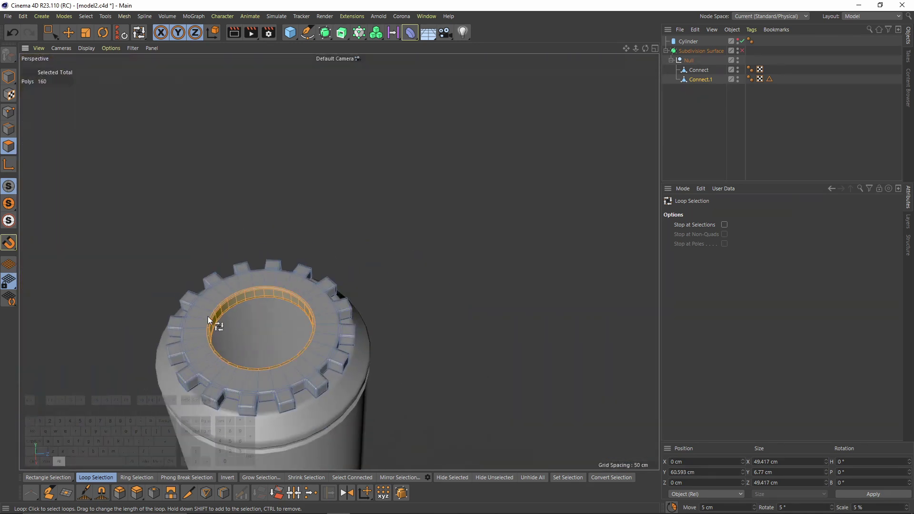
scroll(224, 300, "up", 4)
key("t")
left_click_drag(440, 366, 295, 371)
left_click_drag(296, 370, 347, 196, "alt")
With no object selected, start a cap profile in the Front view with Polygon Pen, drawing a flat underside and a short downward hook.
middle_click(347, 195)
middle_click(461, 316)
right_click_drag(345, 238, 291, 241, "alt")
middle_click_drag(291, 241, 331, 147, "alt")
left_click(744, 138)
left_click(124, 17)
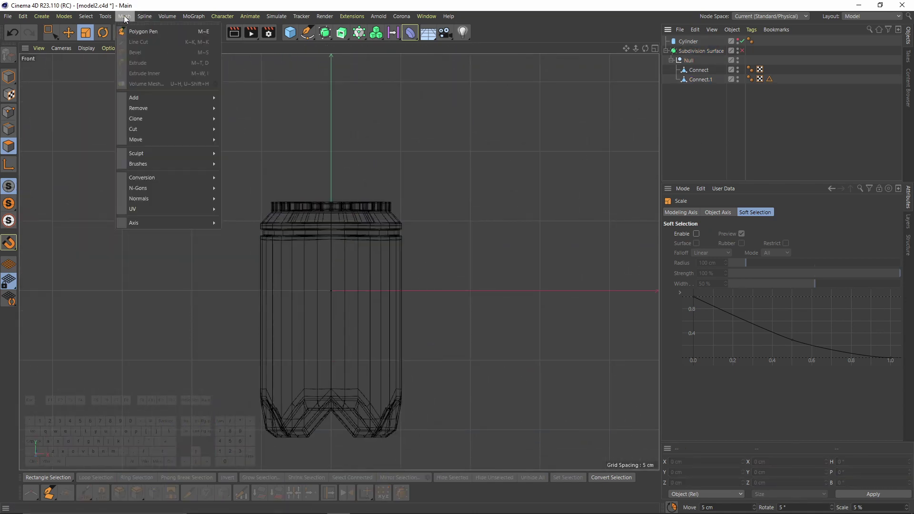
left_click(140, 31)
scroll(241, 215, "up", 4)
scroll(236, 242, "down", 2)
middle_click_drag(236, 242, 207, 196)
scroll(207, 196, "up", 2)
left_click(182, 229)
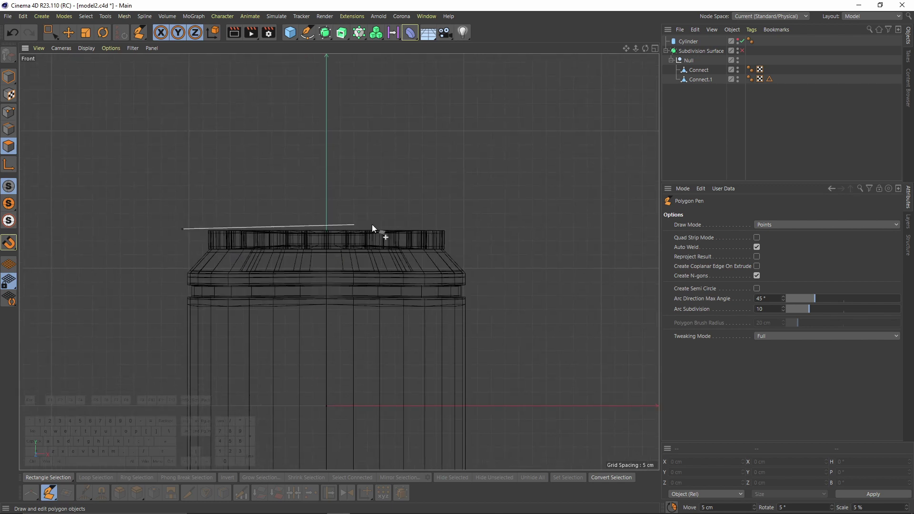
left_click(449, 230)
left_click(451, 248)
left_click(463, 250)
left_click(476, 228)
Complete the cap profile with a nose on the hook side, a flat top and a sloped opposite end.
left_click(521, 202)
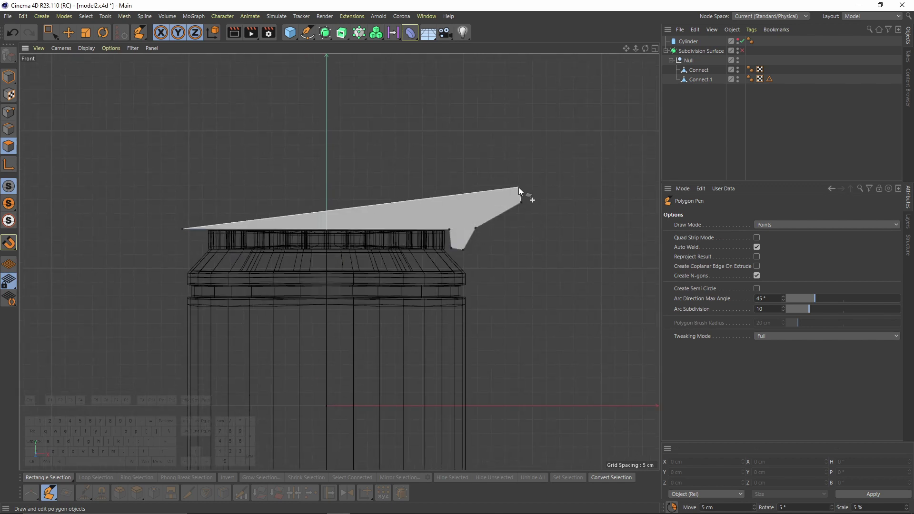
left_click(518, 188)
left_click(475, 188)
left_click(446, 172)
left_click(245, 171)
double_click(180, 207)
key("e")
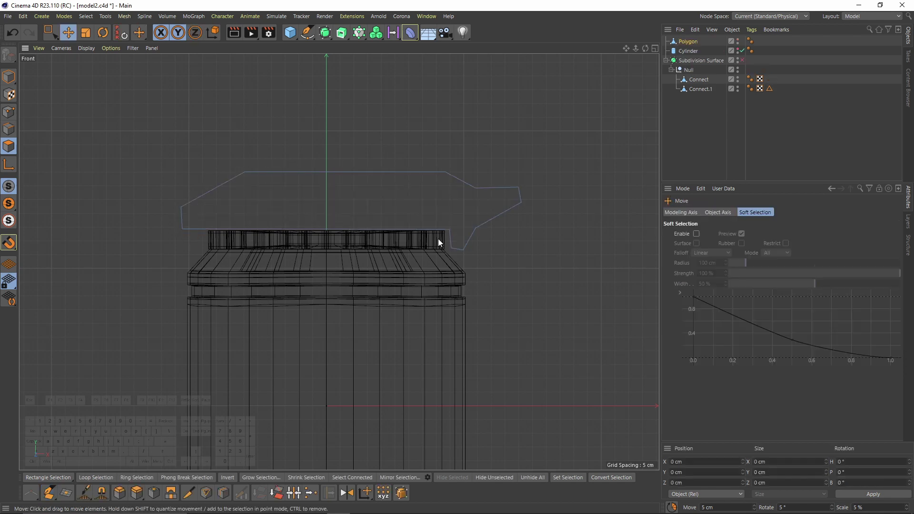
Align the two points at the profile's blunt end vertically by scaling them flat along X.
scroll(286, 217, "up", 2)
key("0")
left_click_drag(153, 186, 197, 232)
key("t")
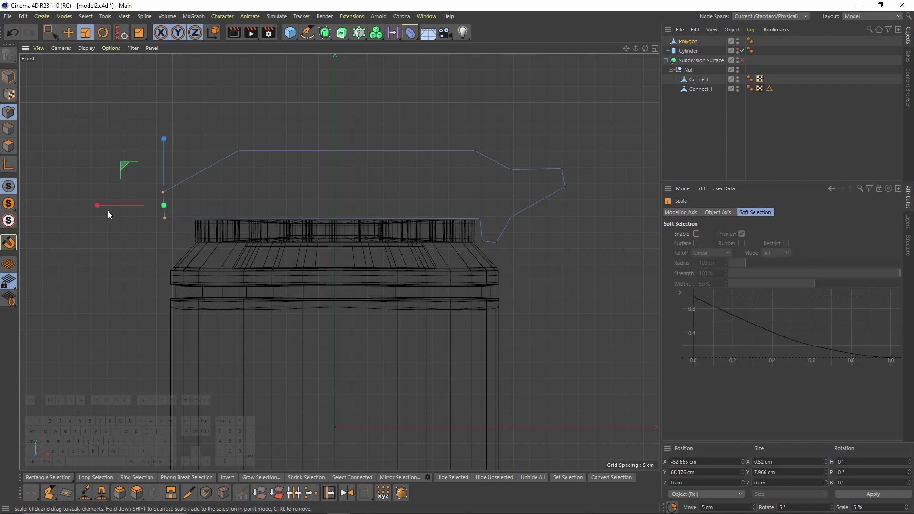
scroll(167, 213, "up", 2)
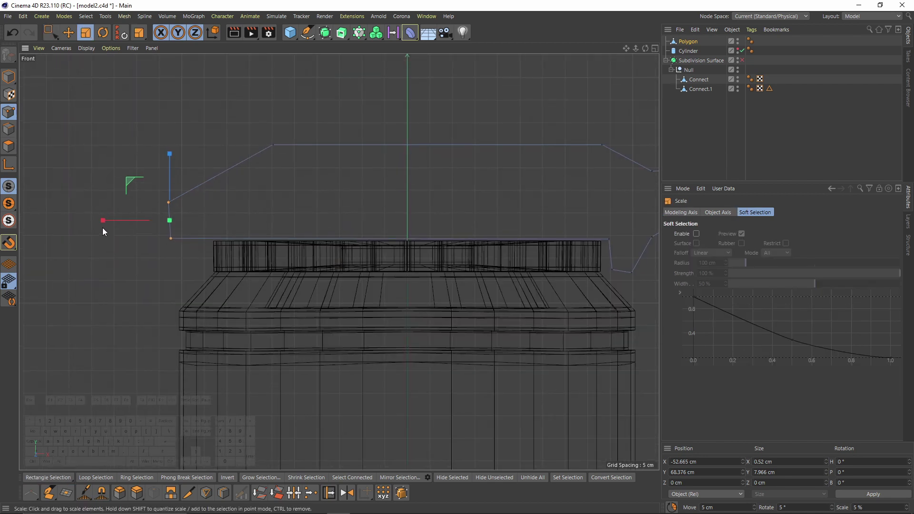
left_click_drag(100, 221, 170, 215)
scroll(346, 141, "down", 2)
Level the profile's two top points and its long bottom edge by scaling each point set flat vertically.
key("space")
left_click_drag(291, 129, 512, 157)
scroll(454, 139, "up", 2)
left_click_drag(382, 76, 343, 157, "shift")
key("space")
left_click_drag(141, 217, 539, 234)
left_click_drag(340, 155, 345, 224, "shift")
Make the nose's upper edge horizontal and its end edge vertical by scaling their points flat.
key("space")
left_click_drag(547, 151, 638, 174)
key("space")
left_click_drag(594, 94, 639, 205, "shift")
key("space")
key("space")
left_click_drag(558, 174, 627, 175, "shift")
Level the nose's lower inner corner with the profile's bottom edge, and flatten the bottom of the hook.
left_click_drag(578, 207, 518, 232)
left_click_drag(145, 220, 164, 229, "shift")
key("space")
left_click_drag(359, 151, 364, 219, "shift")
key("space")
left_click_drag(570, 261, 520, 240)
key("space")
left_click_drag(539, 179, 539, 248, "shift")
key("space")
Raise the profile's two top points and shift them sideways, to about X 4.26 cm and Y 89.42 cm.
scroll(343, 159, "down", 5)
left_click_drag(292, 137, 413, 157)
left_click_drag(343, 150, 339, 132)
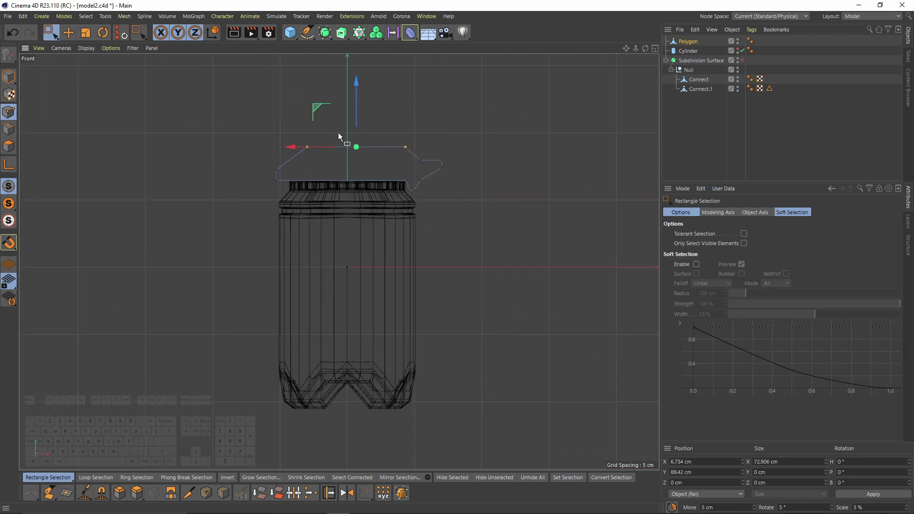
middle_click(385, 194)
middle_click(322, 223)
left_click_drag(358, 287, 435, 246, "alt")
key("F4")
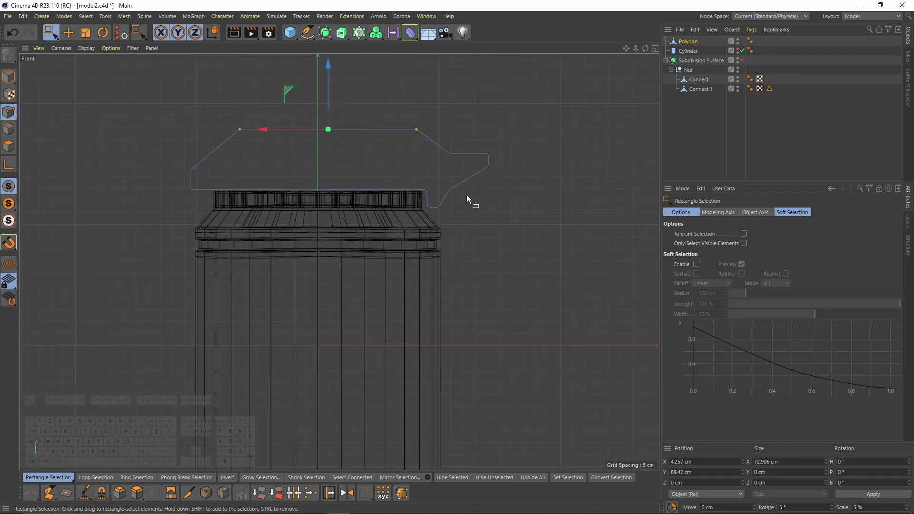
Use Line Cut to separate the nose with a vertical cut between its inner corners and to cut across the top of the hook.
scroll(392, 174, "up", 3)
middle_click_drag(460, 156, 475, 182, "alt")
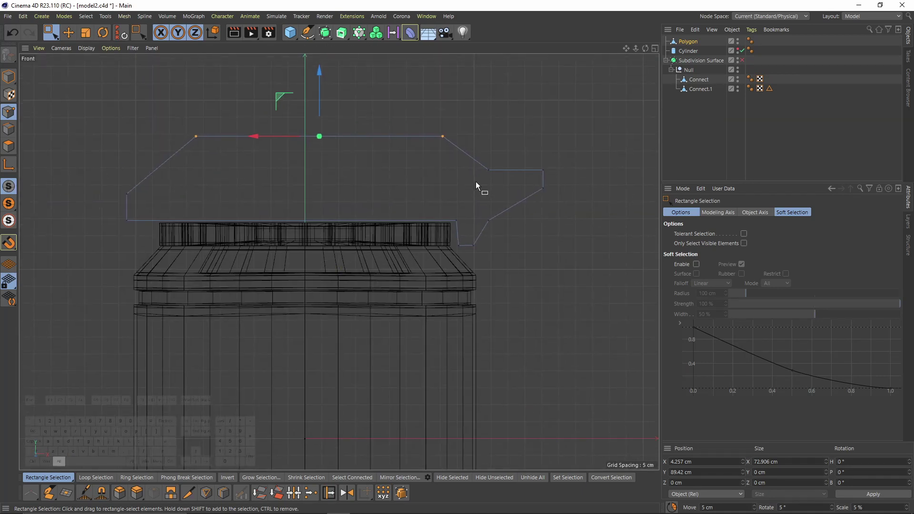
right_click(491, 235)
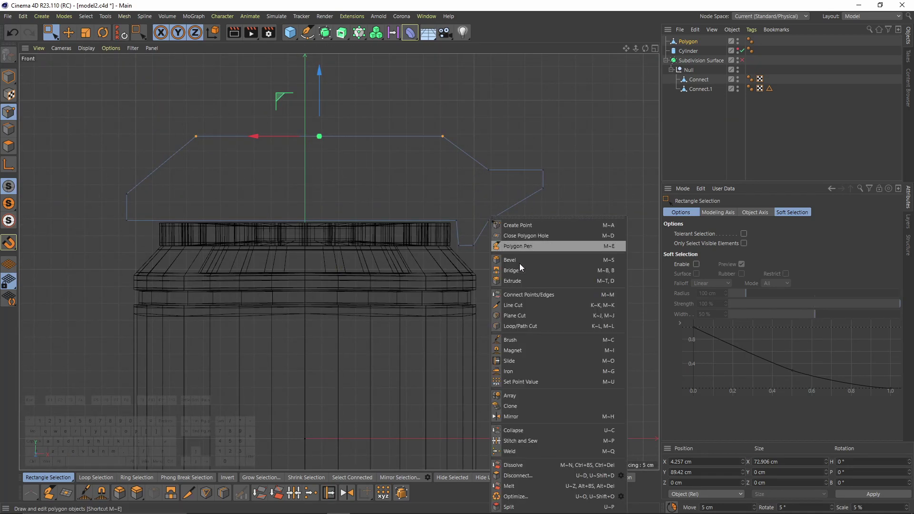
left_click(526, 307)
scroll(539, 203, "up", 1)
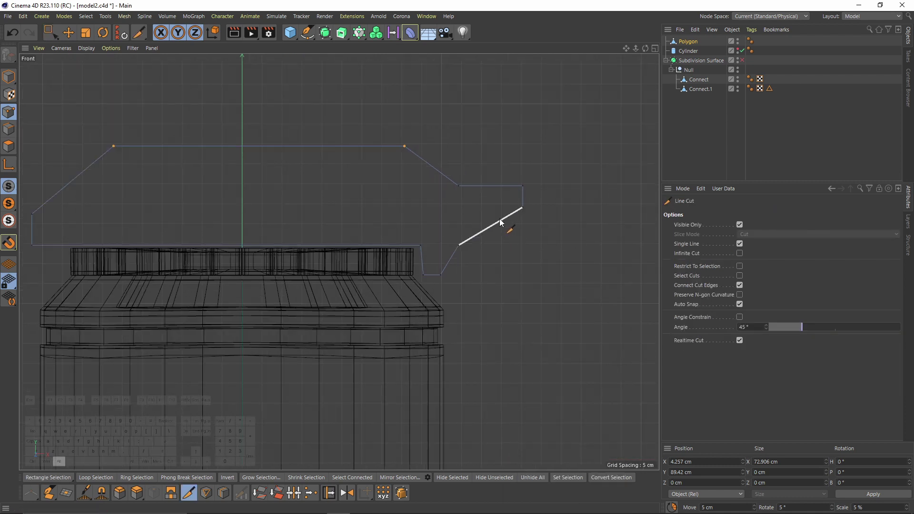
left_click(458, 245)
left_click(459, 186)
left_click(459, 246)
left_click(421, 245)
Cut from the hook's inner corner to the nearer top corner, and from the other top corner straight down to the bottom edge.
left_click(421, 246)
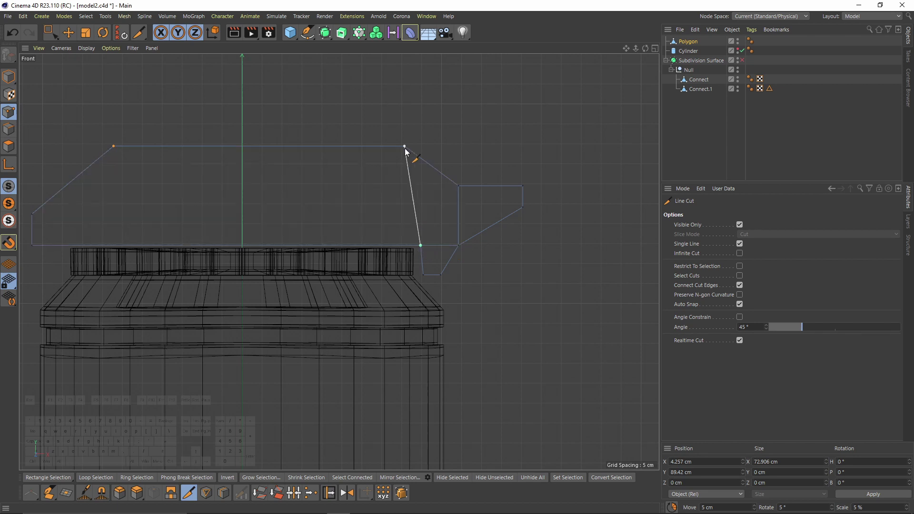
left_click(404, 147)
middle_click_drag(405, 147, 531, 127, "alt")
left_click(241, 127)
left_click(240, 224)
middle_click_drag(241, 224, 157, 216, "alt")
Select all of the profile's polygons and extrude them along negative Z to a thickness of about 26 cm.
middle_click(299, 238)
middle_click(299, 238)
scroll(234, 219, "down", 3)
left_click_drag(234, 219, 25, 149, "alt")
left_click(8, 146)
key("ctrl+a")
middle_click_drag(375, 262, 428, 228, "alt")
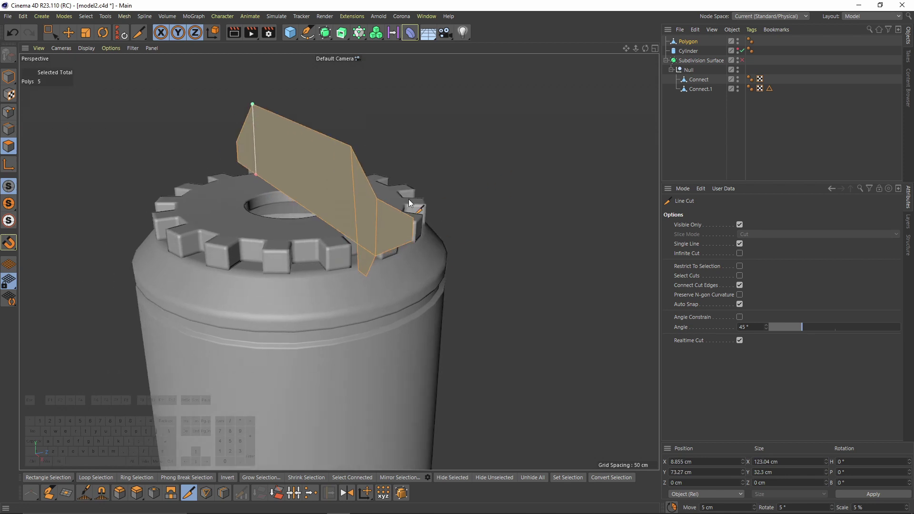
right_click(482, 230)
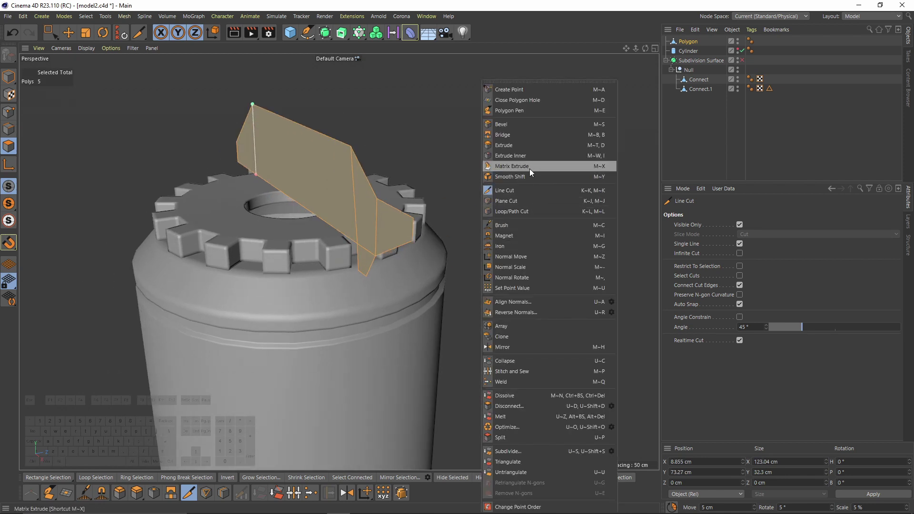
left_click(523, 145)
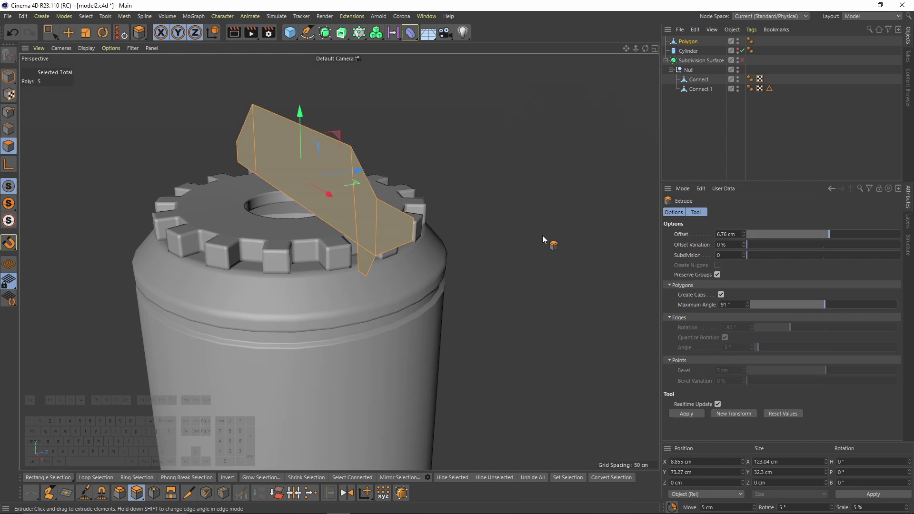
left_click_drag(478, 306, 348, 166)
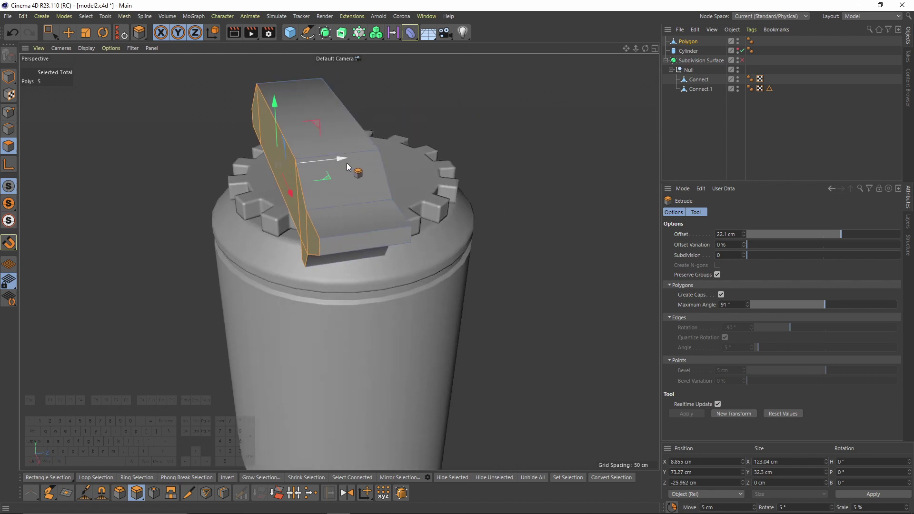
In Model mode, center the extruded cap piece's axis on its geometry with Axis Center.
left_click(8, 76)
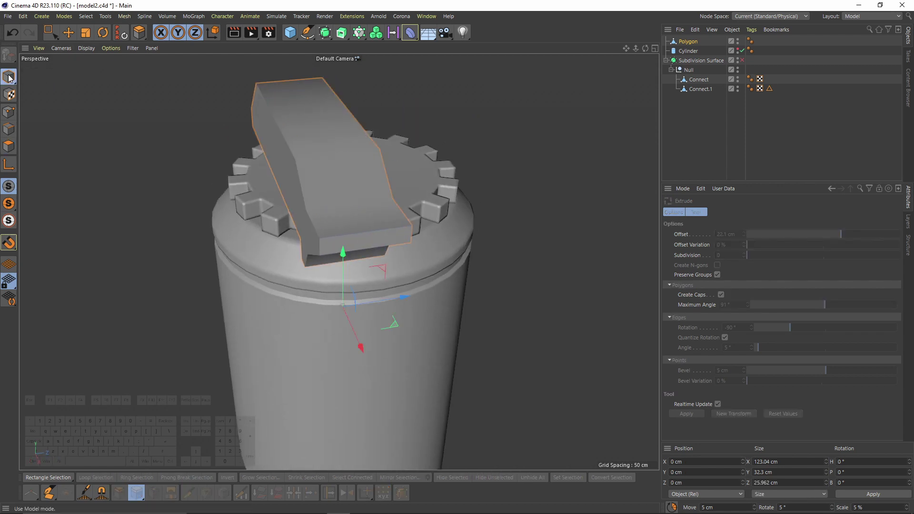
left_click_drag(352, 214, 386, 205, "alt")
left_click_drag(336, 184, 345, 223, "alt")
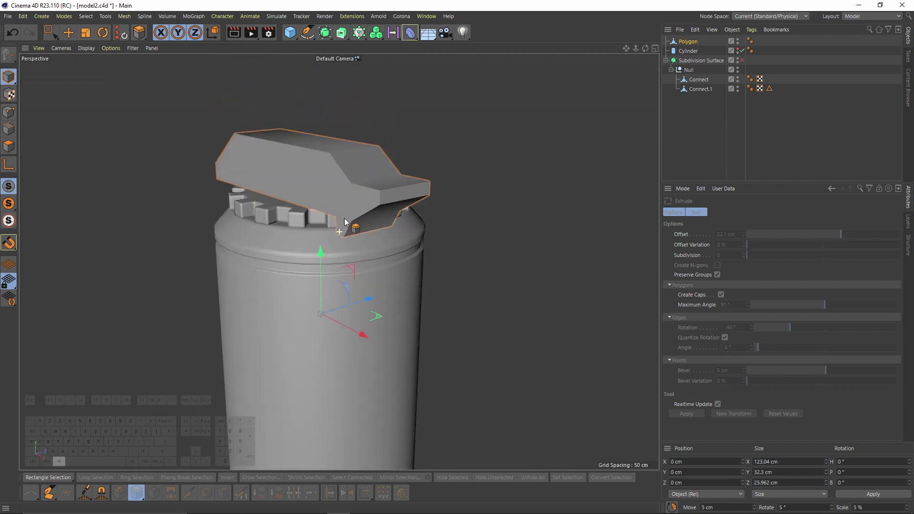
left_click(123, 18)
mouse_move(152, 222)
left_click(251, 228)
left_click_drag(260, 158, 544, 123)
left_click(513, 255)
left_click(583, 122)
Center the cap piece on the grenade by setting its Z position to 0 cm.
left_click_drag(339, 169, 293, 199, "alt")
left_click(69, 33)
left_click(195, 33)
left_click_drag(360, 169, 344, 181, "alt")
middle_click(348, 178)
middle_click(348, 179)
scroll(490, 177, "down", 3)
scroll(395, 231, "down", 8)
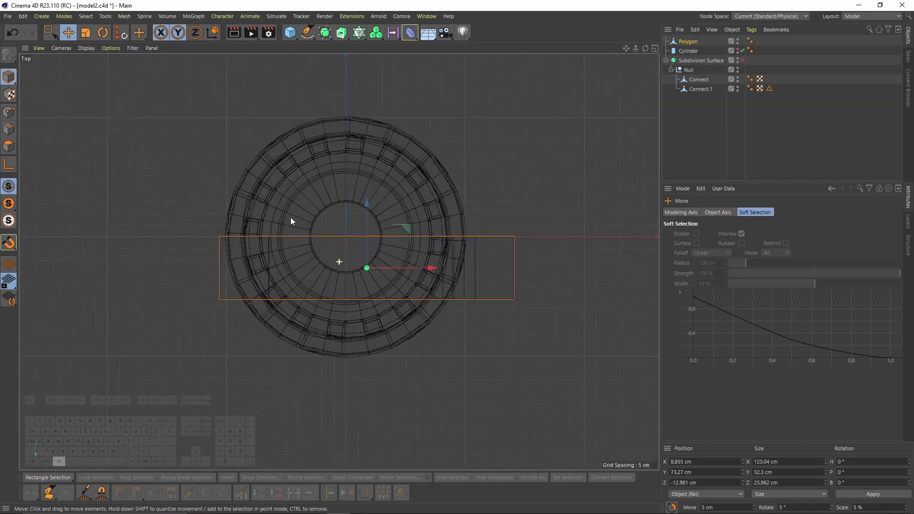
left_click_drag(359, 220, 357, 189)
left_click(706, 483)
type("0")
key("Return")
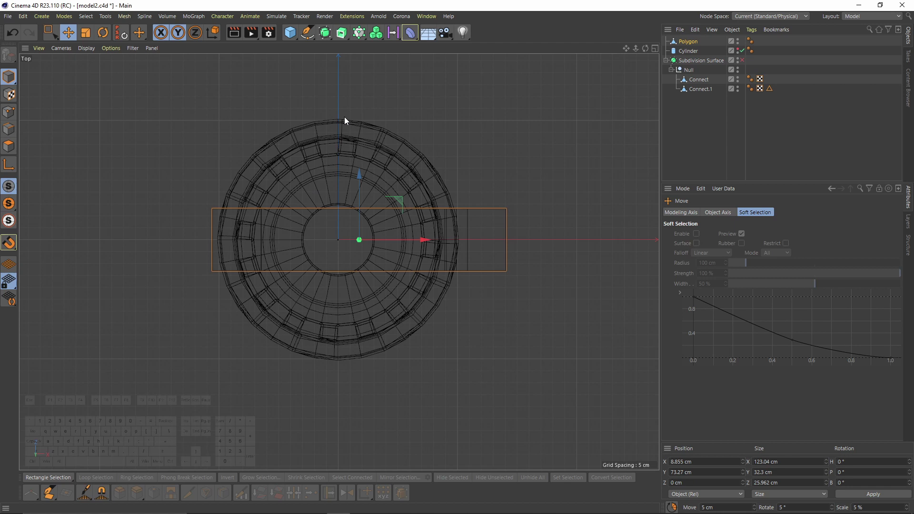
Split off the hook's bottom polygon as a separate object and move it outward along X by about 8 cm.
middle_click(332, 181)
middle_click(223, 119)
left_click_drag(224, 120, 304, 127, "alt")
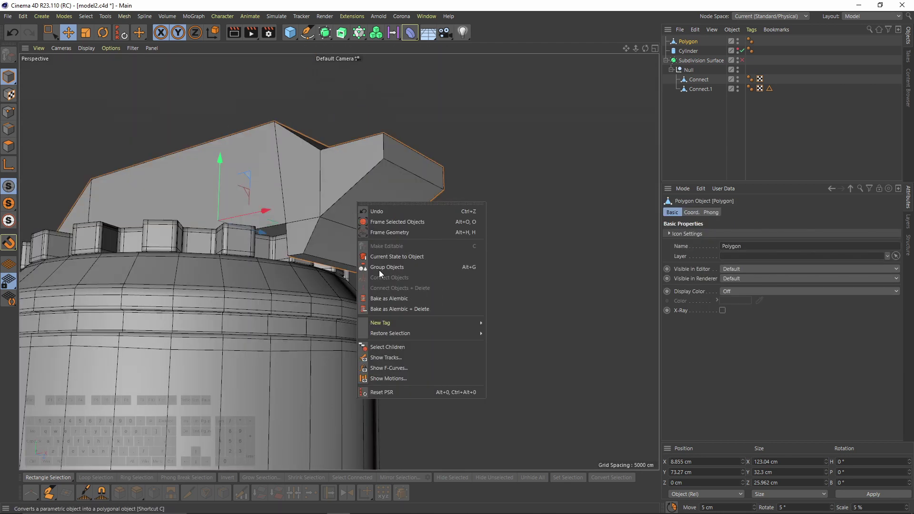
left_click(396, 197)
left_click(8, 147)
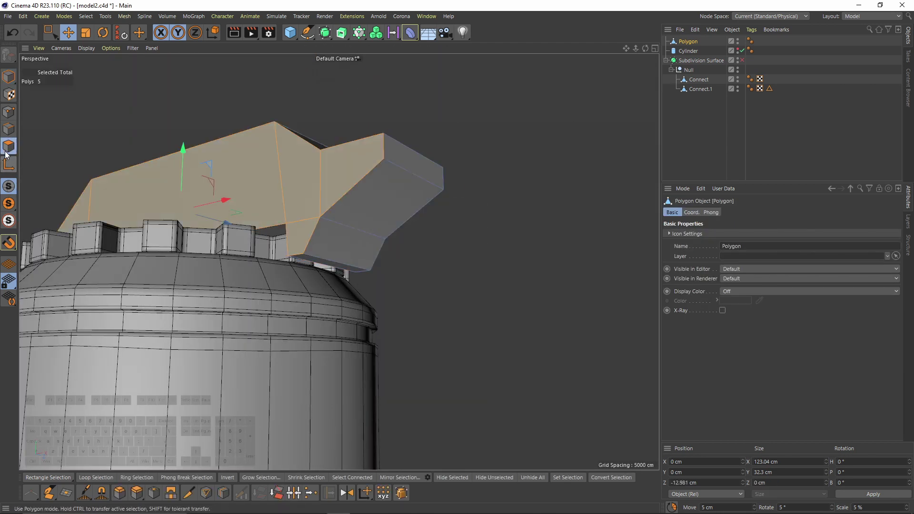
left_click_drag(372, 270, 328, 256, "alt")
left_click(328, 255)
right_click(422, 188)
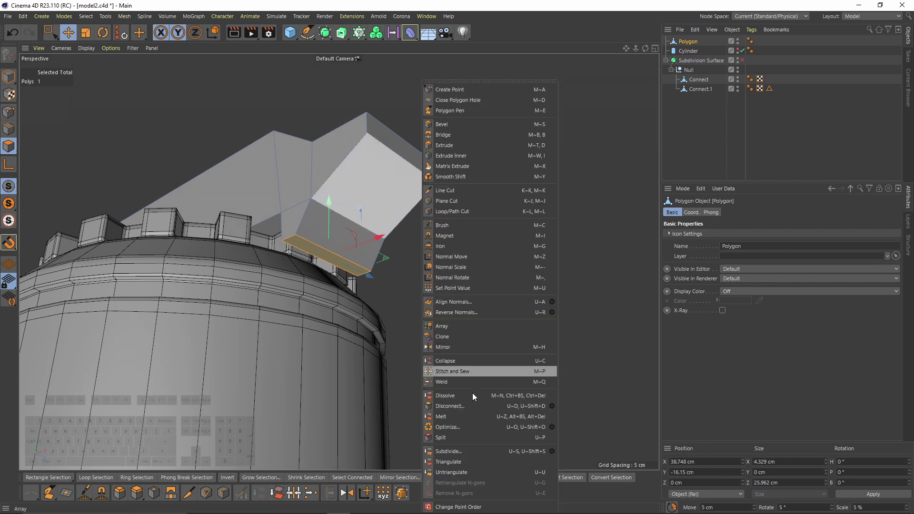
left_click(456, 436)
left_click_drag(333, 202, 450, 186, "alt")
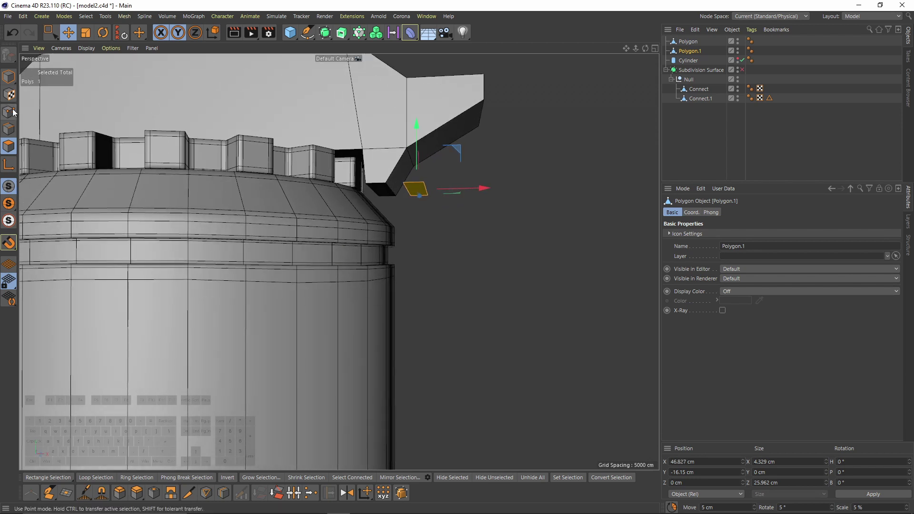
Move the outer edge of the split polygon outward along X to widen it to about 5.4 cm.
left_click(8, 129)
left_click(424, 190)
left_click_drag(424, 191, 476, 168, "alt")
Extrude the split polygon and pull its end down along the grenade body to form a strip about 110 cm long.
left_click(9, 146)
right_click(458, 82)
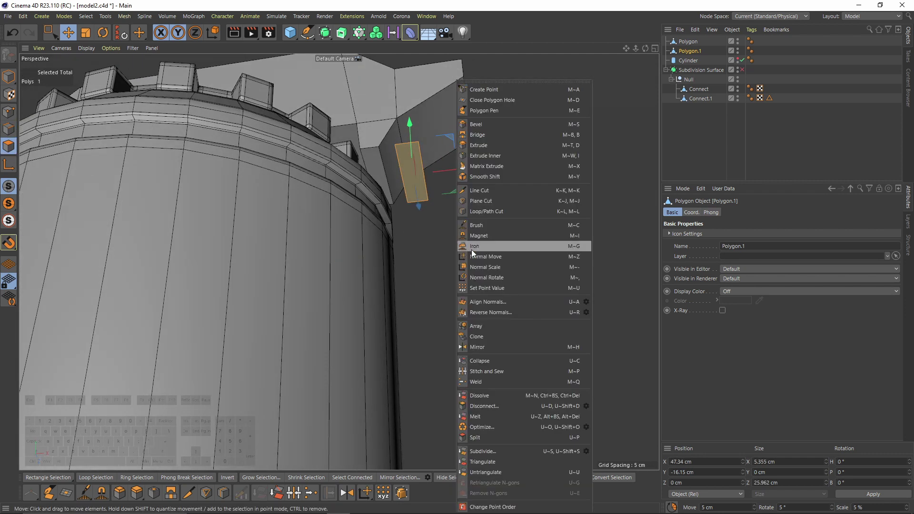
left_click(490, 146)
right_click_drag(456, 195, 396, 283, "alt")
left_click_drag(421, 185, 437, 184)
left_click_drag(430, 138, 441, 302)
middle_click_drag(441, 303, 395, 328, "alt")
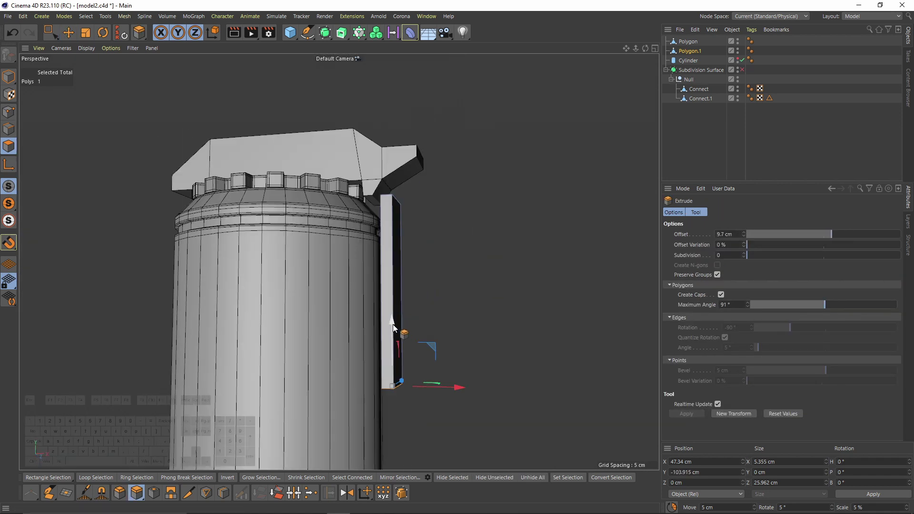
left_click_drag(392, 324, 391, 378)
middle_click_drag(391, 379, 390, 289, "alt")
left_click_drag(390, 288, 362, 310, "alt")
left_click_drag(357, 180, 300, 187, "alt")
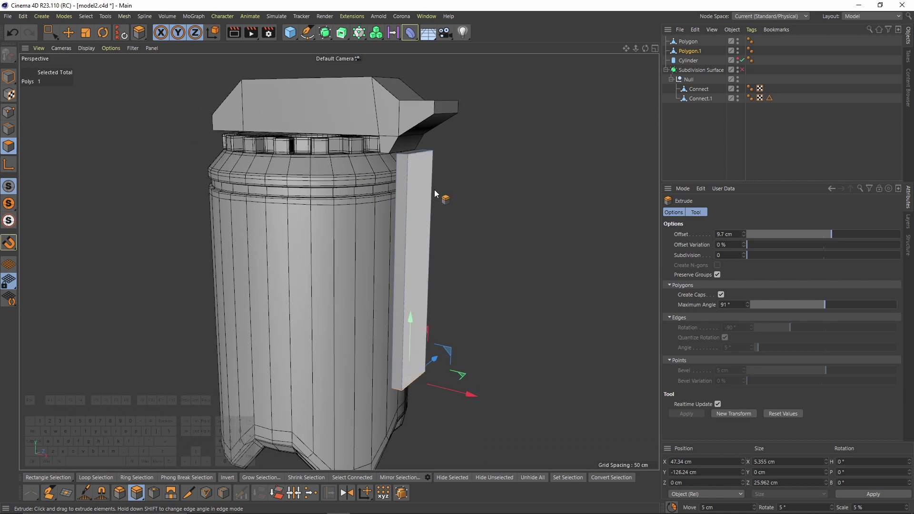
Select and delete every face of the strip except its long outer face.
key("e")
left_click(425, 179)
scroll(417, 162, "up", 4)
left_click(395, 170, "shift")
left_click(402, 161, "shift")
left_click_drag(402, 160, 353, 184, "alt")
left_click(354, 184, "shift")
right_click_drag(376, 212, 359, 253, "alt")
middle_click_drag(359, 253, 276, 127, "alt")
left_click_drag(276, 128, 457, 152, "alt")
left_click_drag(278, 155, 385, 244, "alt")
left_click(330, 187)
left_click(343, 172, "shift")
left_click_drag(352, 100, 341, 256, "alt")
left_click(322, 162, "shift")
left_click(367, 185, "shift")
left_click(339, 270, "shift")
key("Delete")
Move the remaining long face inward along X to about 42.6 cm.
left_click_drag(329, 156, 400, 200, "alt")
middle_click_drag(400, 200, 418, 278, "alt")
left_click(344, 219)
left_click_drag(344, 219, 373, 286, "alt")
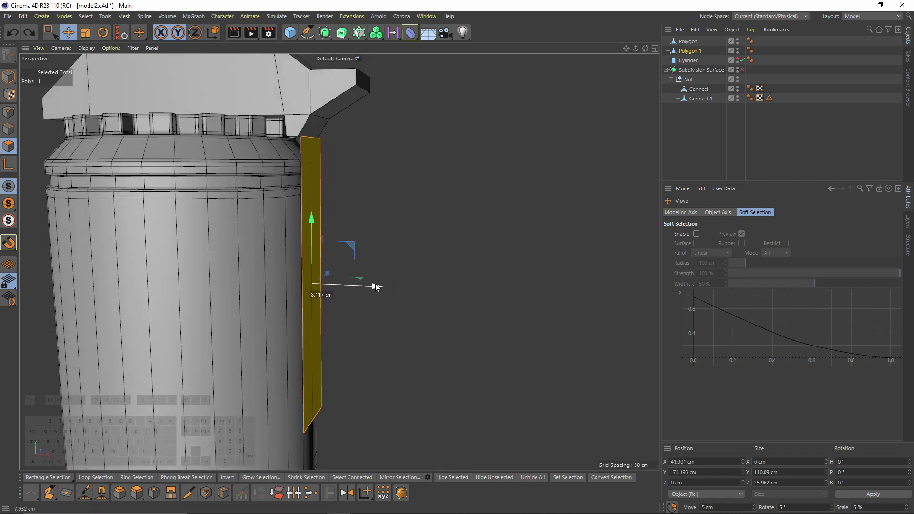
Add three crosswise loop cuts to the strip, two in its upper part and one near its lower end.
left_click(9, 129)
left_click_drag(284, 204, 250, 210, "alt")
right_click(330, 169)
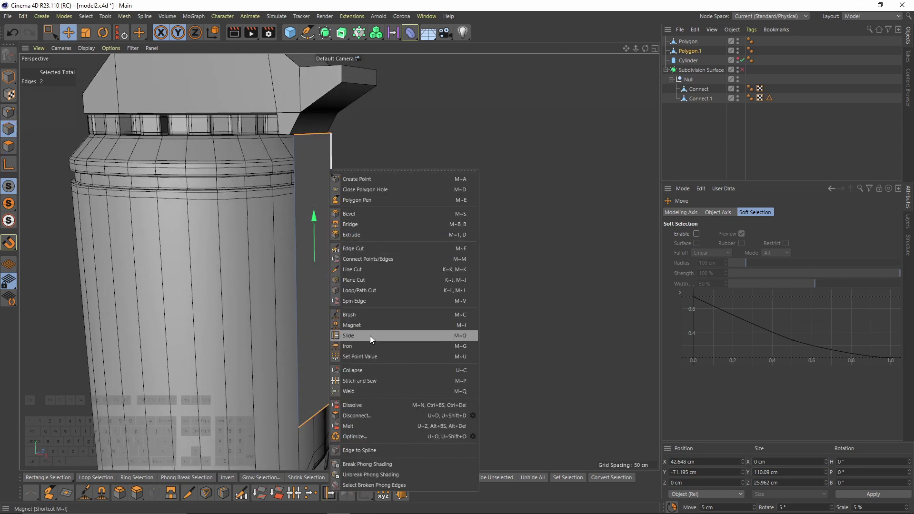
left_click(376, 290)
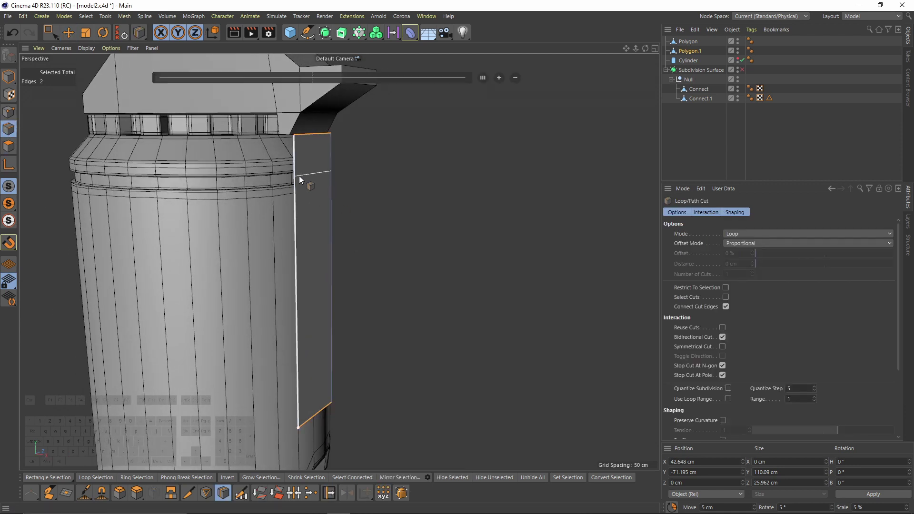
left_click(295, 161)
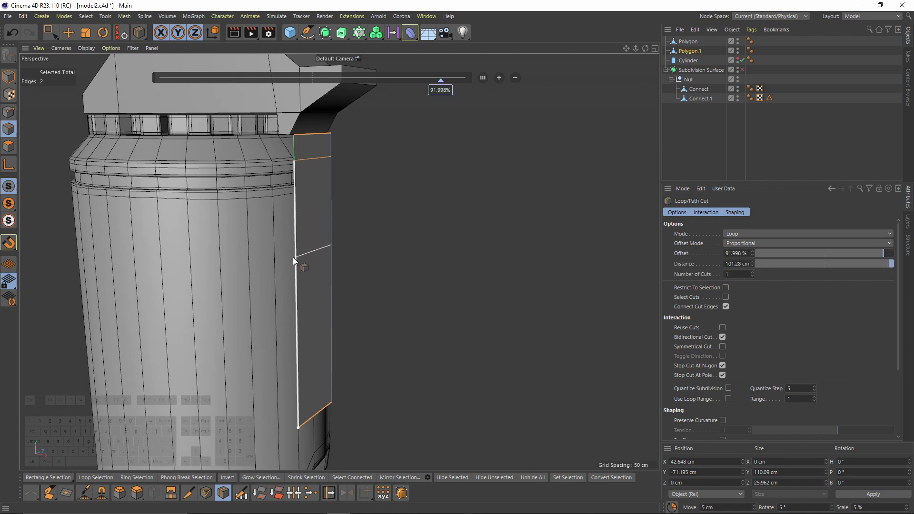
left_click(302, 379)
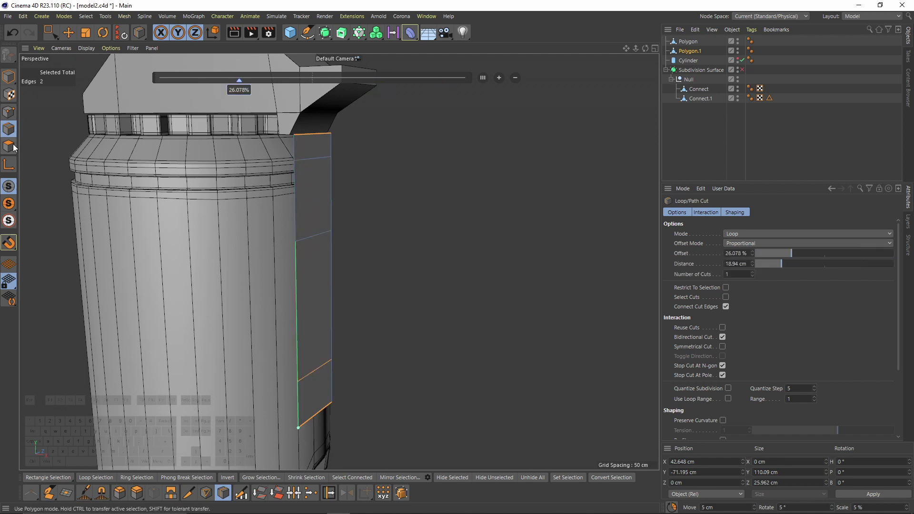
Pull the strip's long middle polygon outward along X by about 14 cm and adjust the height of its upper edge.
left_click(9, 146)
key("e")
left_click(305, 260)
left_click_drag(379, 309, 407, 327)
left_click_drag(367, 228, 232, 258, "alt")
left_click(8, 129)
left_click(315, 237)
scroll(262, 201, "down", 2)
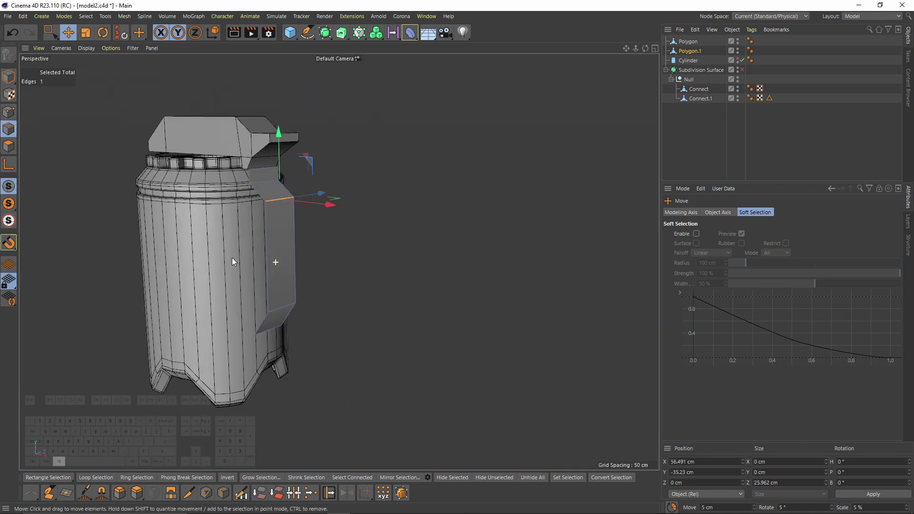
Select all of the strip's polygons and extrude them outward to a thickness of about 4.1 cm.
scroll(269, 190, "up", 5)
key("Return")
key("ctrl+a")
right_click(426, 215)
left_click(452, 146)
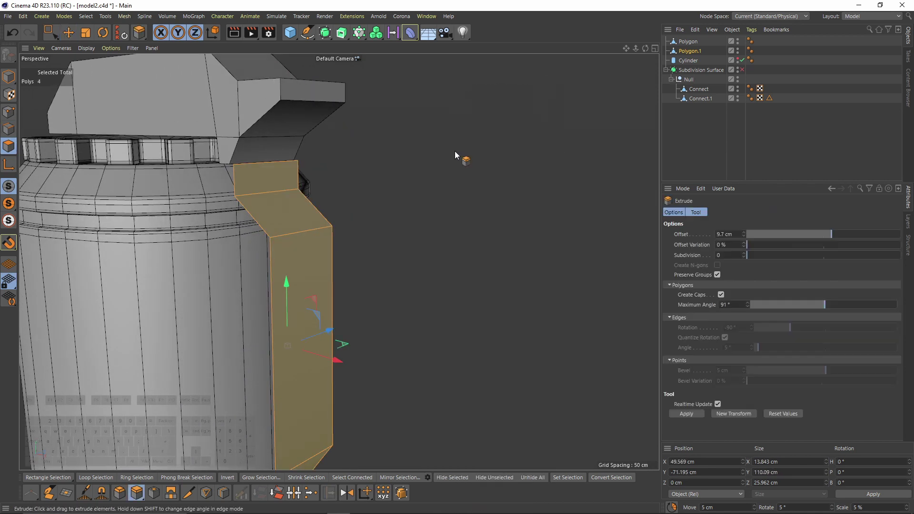
left_click_drag(455, 150, 403, 224, "alt")
left_click_drag(461, 332, 553, 309, "alt")
key("ctrl+z")
left_click_drag(471, 303, 491, 304)
Select all of the lever plate's polygons and scale them along Z to a width of about 36.5 cm.
left_click_drag(443, 235, 250, 252, "alt")
key("ctrl+a")
left_click_drag(288, 194, 324, 284, "alt")
key("t")
left_click_drag(266, 197, 257, 199, "alt")
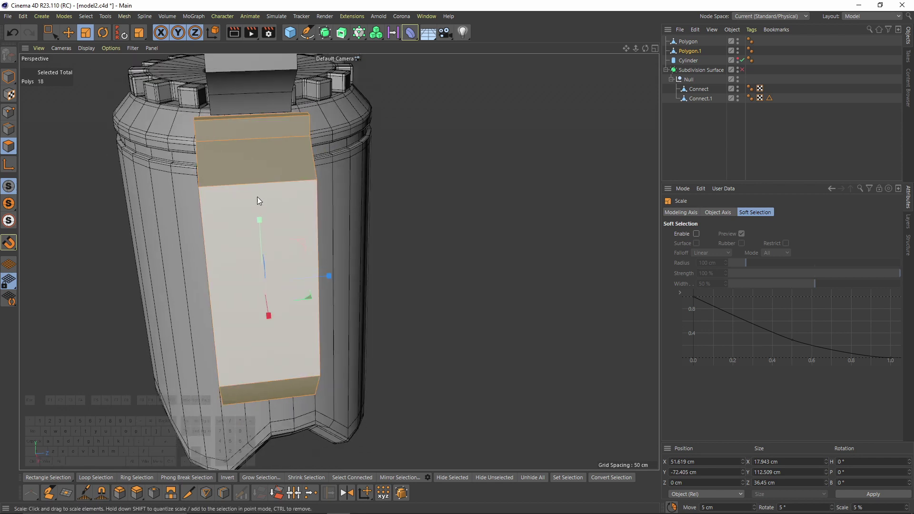
Add two lengthwise loop cuts to the lever plate, one near each side edge.
right_click(258, 201)
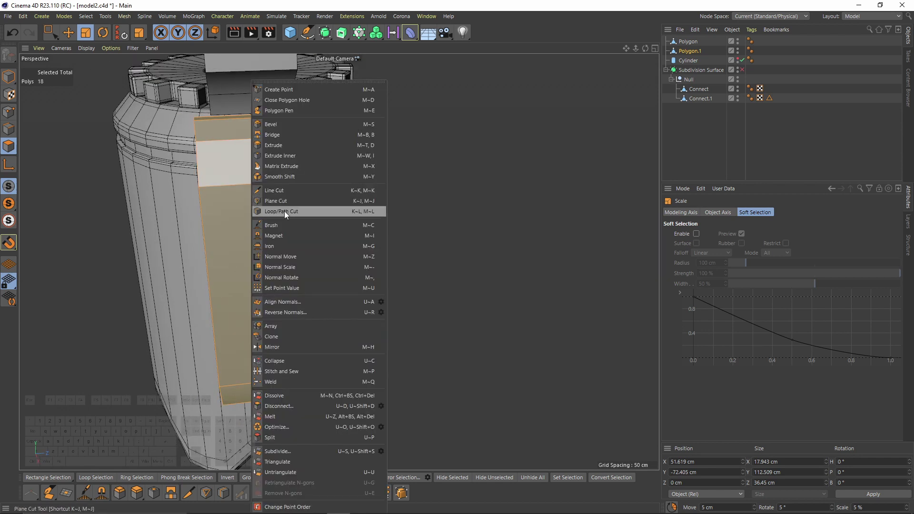
left_click(284, 211)
left_click(205, 115)
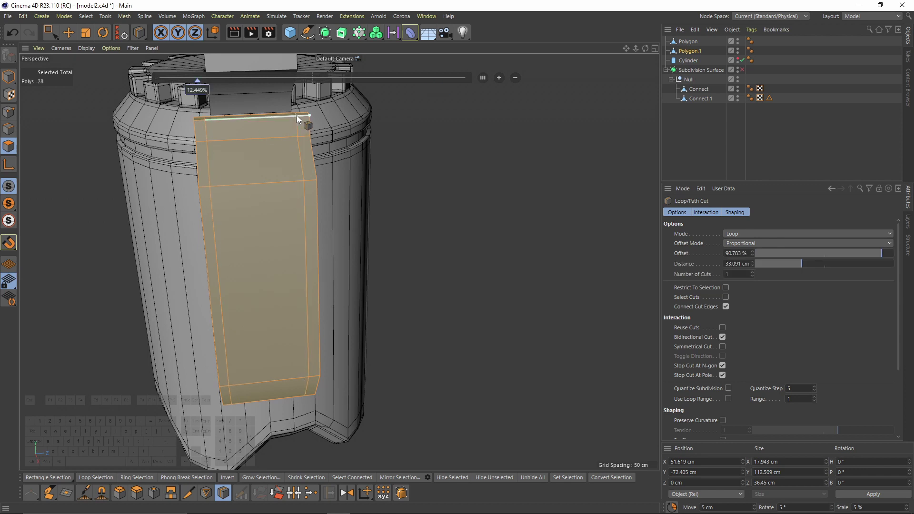
Select the two corner polygons on the lever's top and extrude them upward about 20 cm as prongs beside the hook.
key("e")
left_click(202, 118)
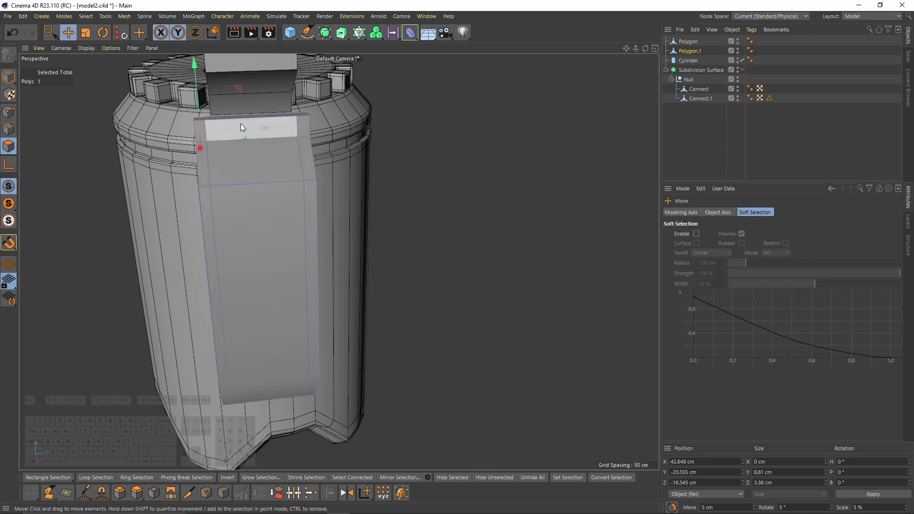
scroll(233, 122, "up", 2)
left_click(193, 118)
left_click(322, 117, "shift")
middle_click_drag(322, 117, 295, 193, "alt")
left_click_drag(296, 193, 260, 139, "alt")
left_click_drag(249, 89, 253, 50, "ctrl")
left_click_drag(249, 211, 352, 178, "alt")
In the Top view, move both rows of the prongs' inner points toward the hook, placing the second row at Z about -13.4 cm.
key("F2")
scroll(427, 173, "up", 5)
scroll(397, 170, "up", 5)
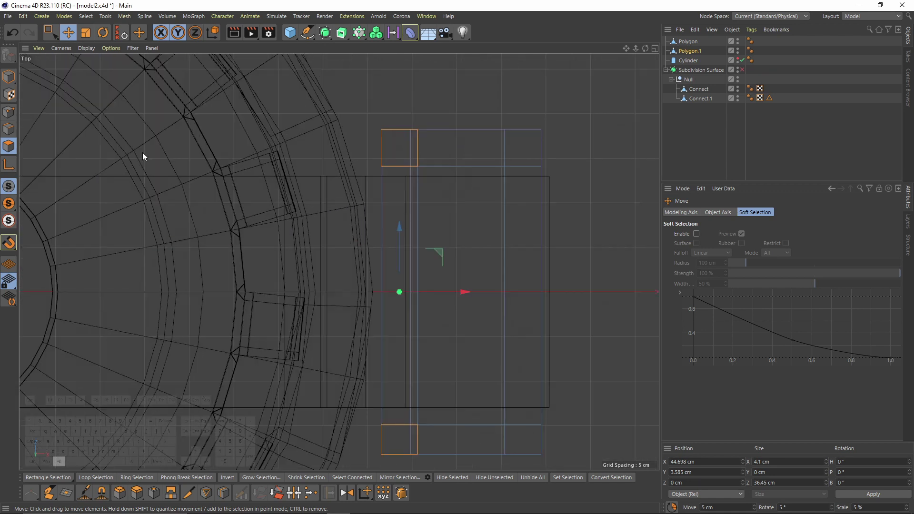
left_click(9, 114)
key("space")
left_click_drag(350, 155, 439, 177)
middle_click_drag(468, 171, 405, 149)
left_click_drag(287, 138, 557, 169)
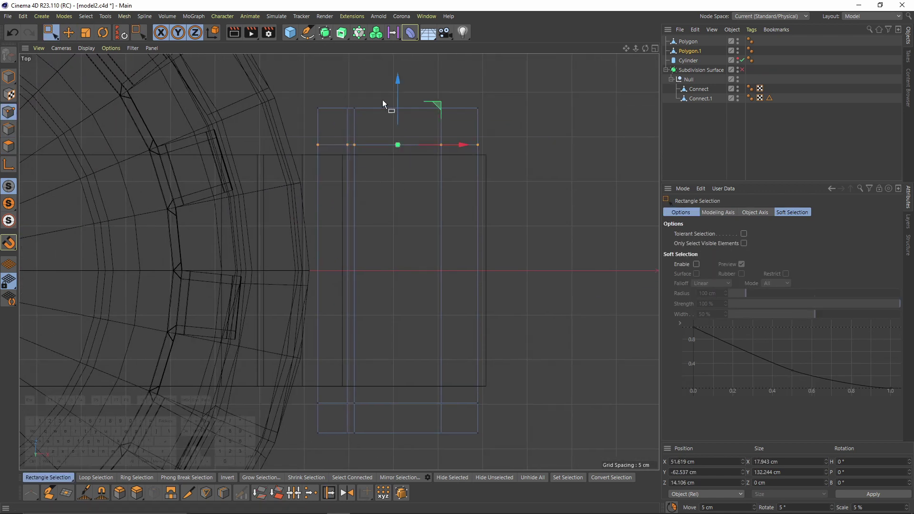
scroll(382, 99, "up", 3)
left_click_drag(404, 101, 405, 113)
scroll(371, 229, "down", 3)
left_click_drag(306, 318, 569, 358)
scroll(422, 317, "up", 3)
left_click_drag(406, 298, 407, 275)
key("F1")
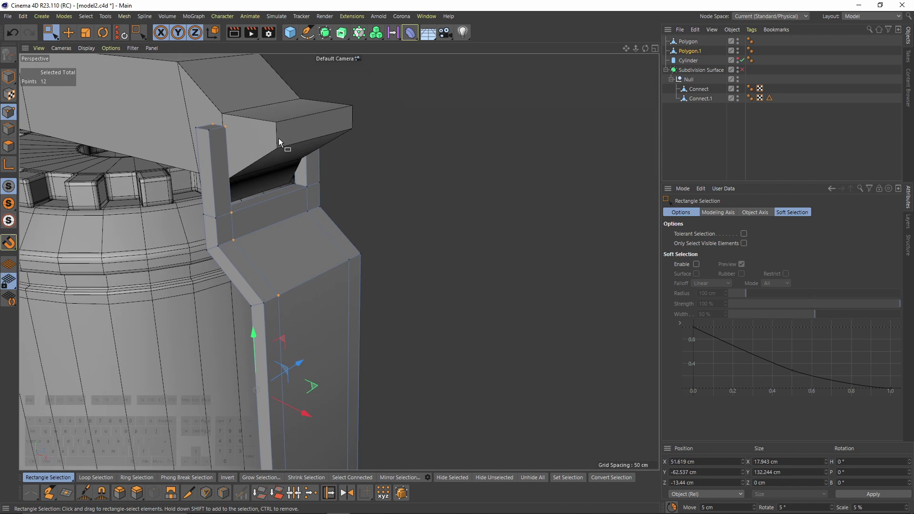
Select the cap piece's long top polygon and its sloped front polygon and split them off as a separate object.
left_click_drag(310, 158, 428, 181, "alt")
scroll(428, 181, "down", 4)
left_click(688, 41)
key("e")
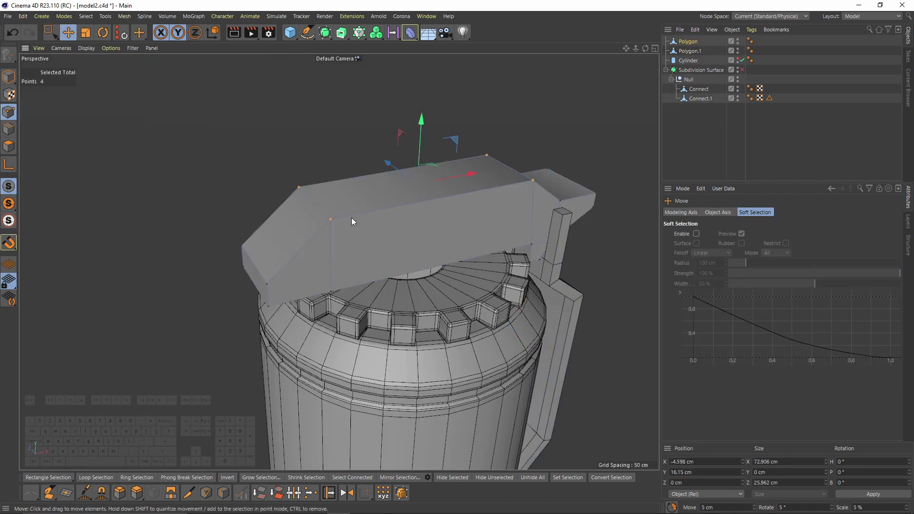
left_click(7, 148)
scroll(293, 233, "up", 4)
left_click(293, 235)
left_click_drag(410, 212, 336, 190, "alt")
left_click(310, 168, "shift")
right_click(411, 254)
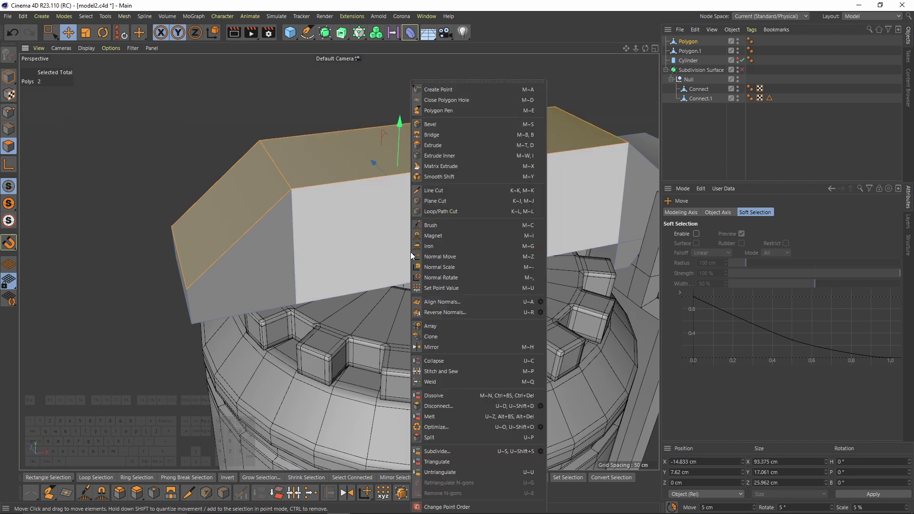
left_click(442, 437)
Move the split surface's rear top edge along X to about -27.5 cm to shorten its flat part.
left_click_drag(283, 196, 73, 148, "alt")
left_click(12, 134)
left_click(547, 149)
left_click_drag(591, 140, 36, 142)
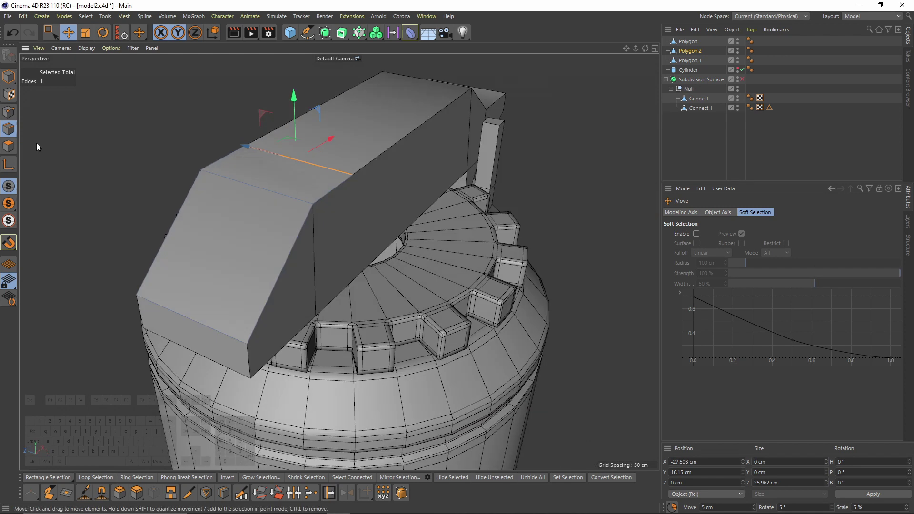
Scale the split surface's two polygons along Z to a width of about 21.3 cm.
left_click(8, 146, "ctrl")
key("t")
left_click_drag(244, 234, 207, 213)
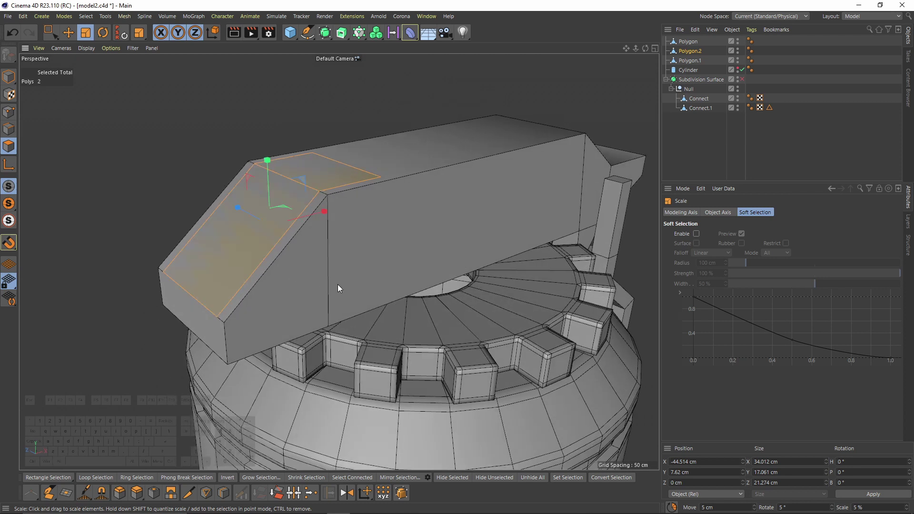
Extrude the two narrowed polygons outward from the cap by about 8.85 cm.
right_click(486, 224)
left_click(528, 152)
left_click_drag(167, 200, 210, 193)
left_click_drag(209, 193, 225, 182, "alt")
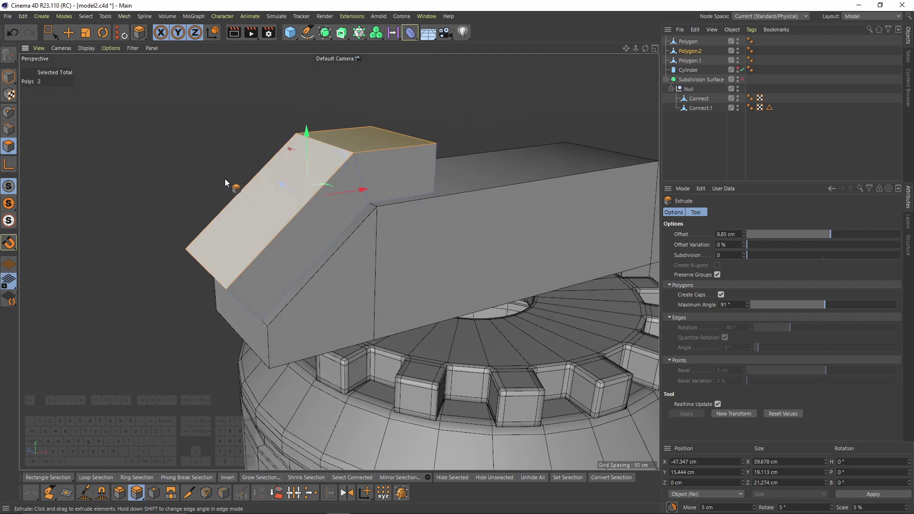
key("e")
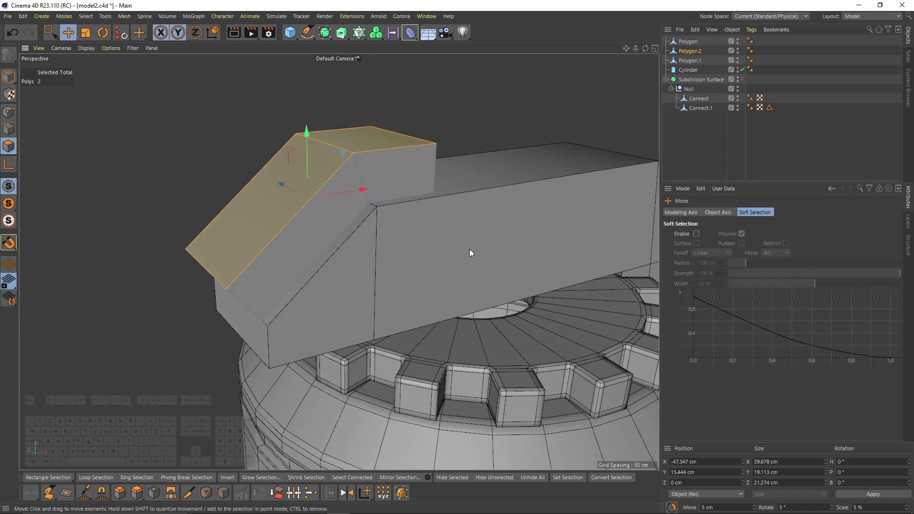
In the Front view, extrude the block's two outer polygons again, shifting them about 2.3 cm in X and 3.2 cm upward.
middle_click(472, 276)
middle_click(493, 305)
scroll(134, 103, "up", 7)
middle_click_drag(134, 103, 411, 195, "alt")
scroll(408, 195, "up", 3)
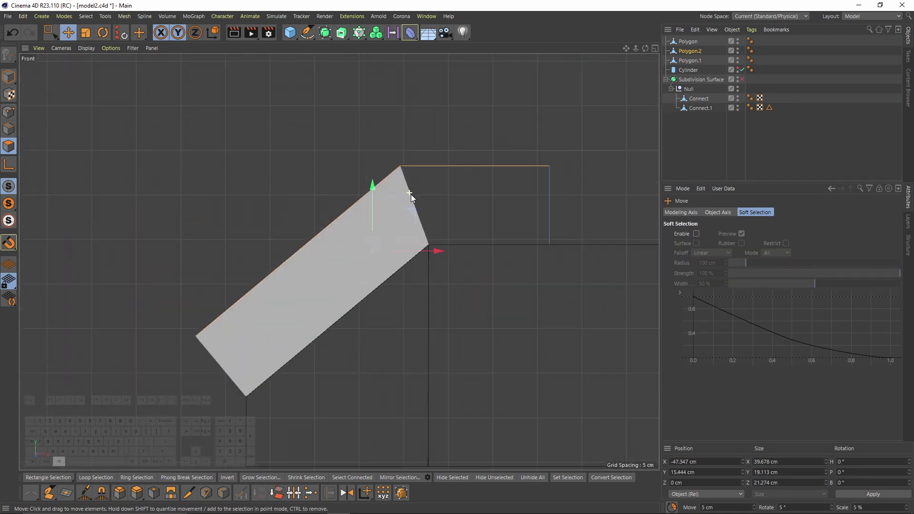
left_click_drag(401, 214, 363, 169)
scroll(378, 166, "down", 3)
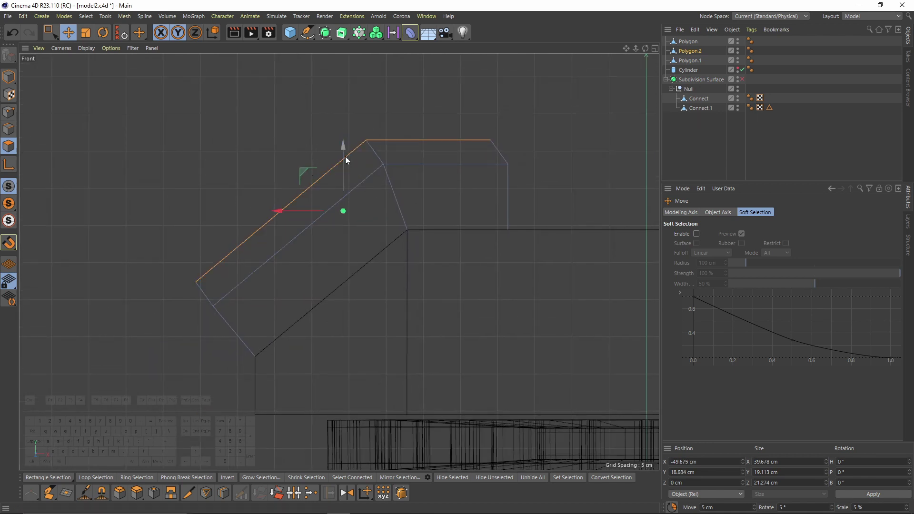
Flatten the block's selected outer polygons to zero height and raise them to Y about 28.7 cm.
key("t")
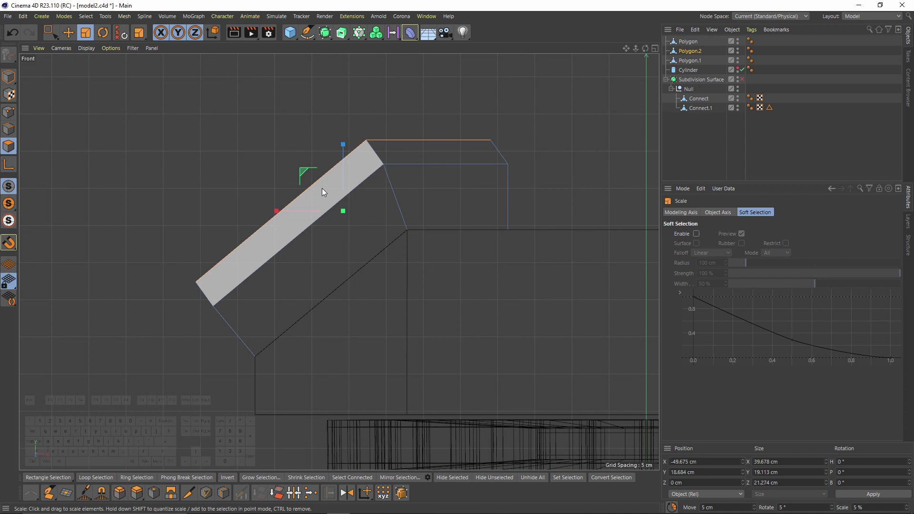
left_click_drag(343, 148, 344, 210)
key("e")
left_click_drag(344, 139, 342, 73)
Select the block's middle and rear points below the flattened top and move them down closer to the cap surface.
left_click(9, 112)
key("space")
left_click_drag(353, 156, 547, 202)
left_click_drag(448, 104, 449, 145)
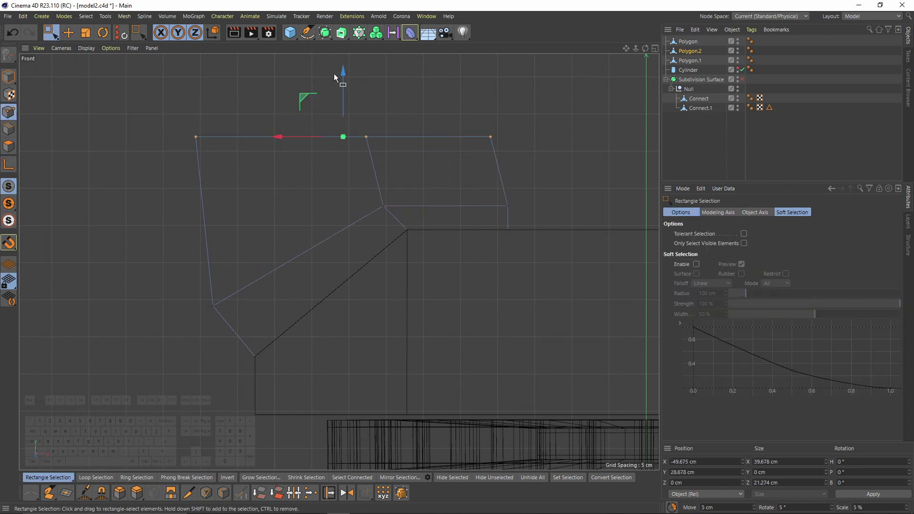
In the Front view, lower the raised block's top points and reshape its outer end by moving and scaling points.
left_click_drag(342, 74, 342, 117)
middle_click_drag(265, 214, 292, 189, "alt")
left_click_drag(287, 224, 221, 293)
left_click_drag(203, 241, 185, 195)
left_click_drag(188, 140, 243, 166, "shift")
key("t")
left_click_drag(157, 194, 222, 194)
key("space")
Select the raised block's top points and lower them to a Y position of about 19.39 cm.
left_click_drag(163, 93, 563, 197)
left_click_drag(378, 116, 378, 129)
left_click_drag(191, 123, 550, 176)
left_click_drag(370, 112, 370, 124)
middle_click(293, 154)
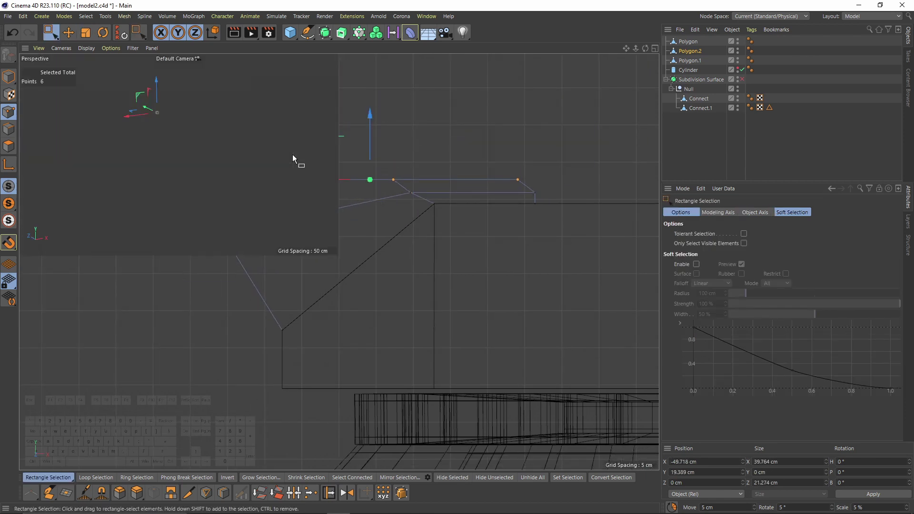
middle_click(292, 154)
Place the three polygon objects inside the Null under the Subdivision Surface and preview the smoothed result.
left_click_drag(261, 204, 407, 180, "alt")
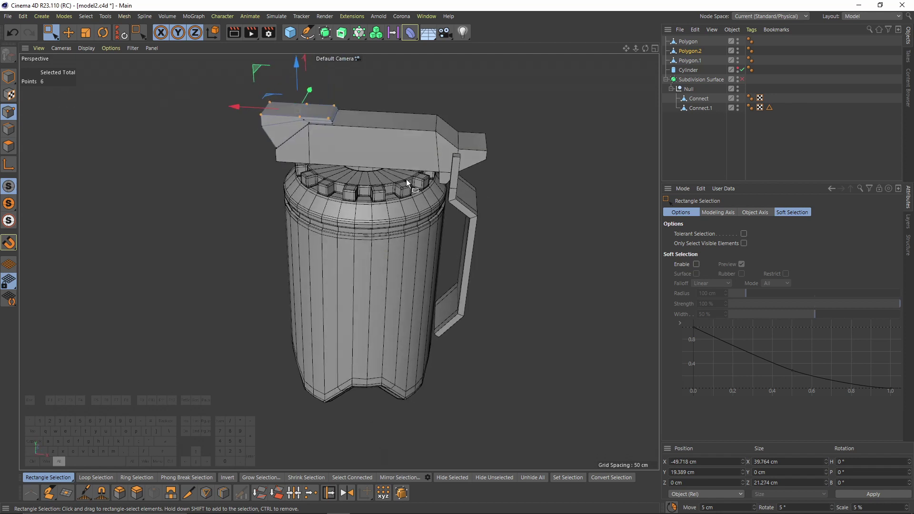
right_click_drag(407, 179, 517, 153, "alt")
left_click_drag(245, 180, 373, 198, "alt")
middle_click_drag(351, 195, 425, 194, "alt")
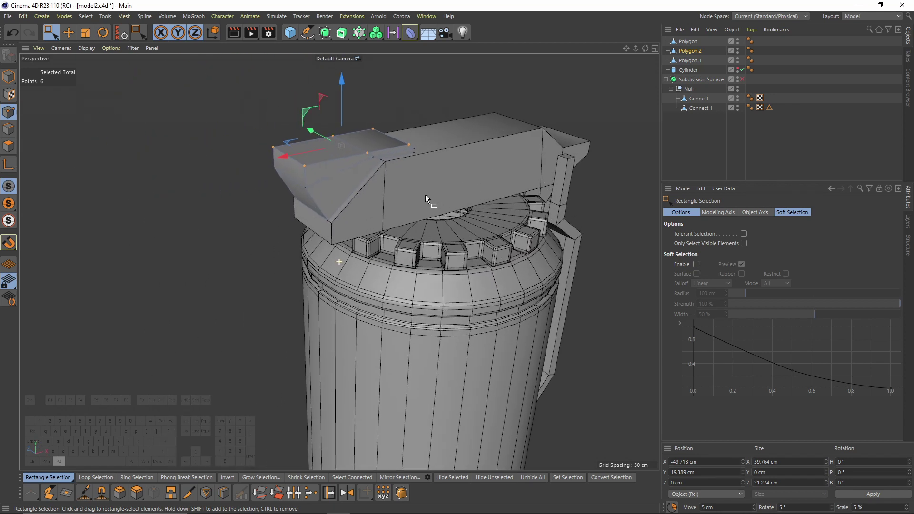
scroll(346, 185, "up", 4)
key("k")
key("l")
left_click(308, 145)
left_click(688, 43)
left_click(690, 60, "shift")
left_click_drag(694, 65, 701, 95)
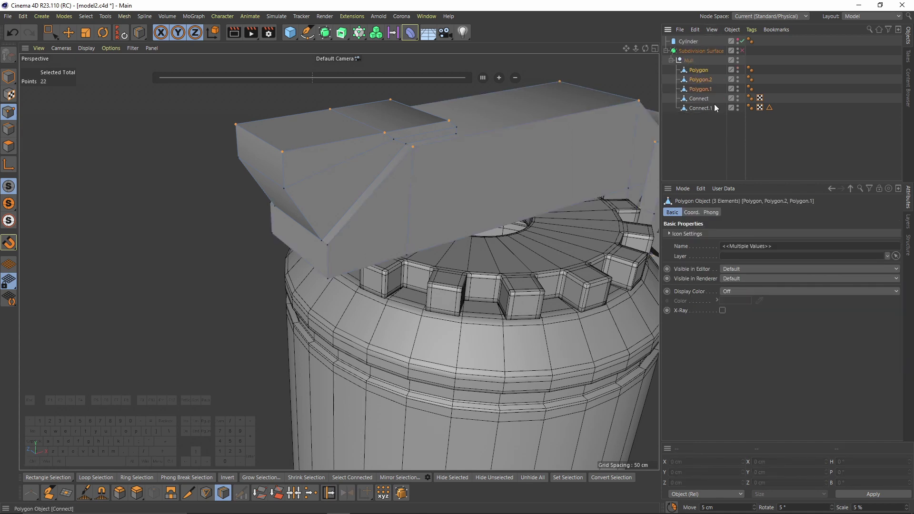
left_click(742, 50)
left_click_drag(481, 174, 438, 198, "alt")
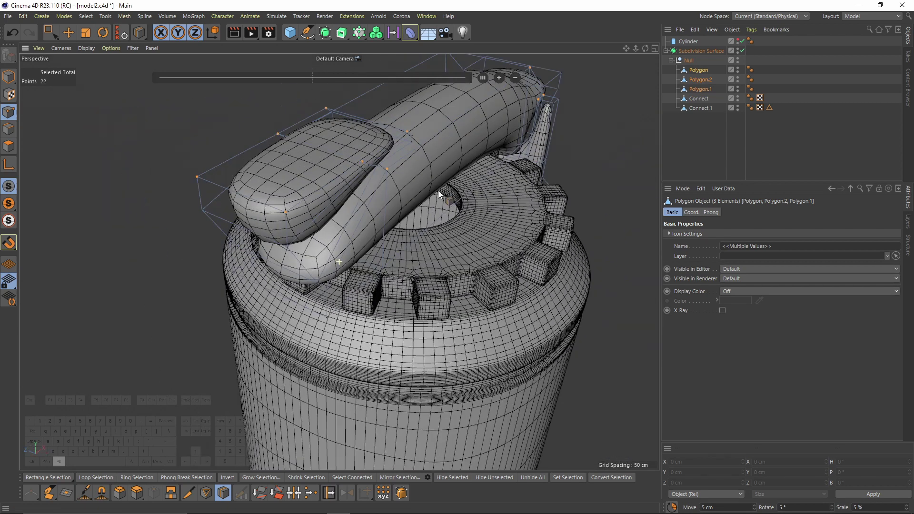
left_click(742, 50)
Add supporting loop cuts close to the outer edges of the raised block and the cap piece.
scroll(268, 179, "up", 6)
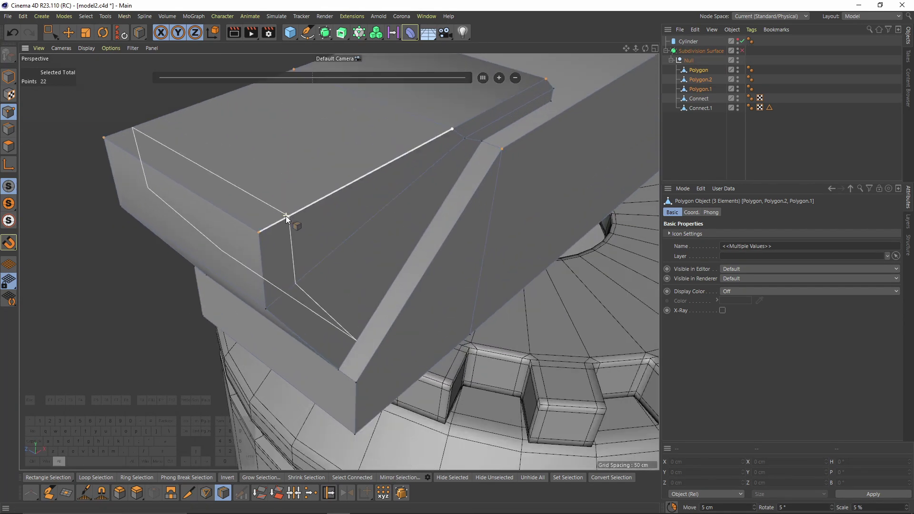
left_click_drag(286, 215, 272, 218, "alt")
left_click(265, 223)
left_click_drag(425, 199, 462, 212, "alt")
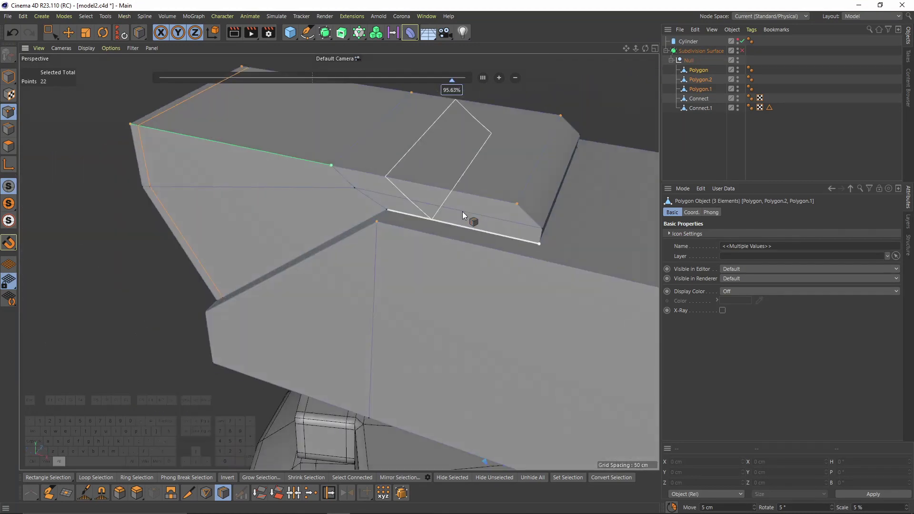
left_click(340, 167)
left_click_drag(340, 167, 404, 205, "alt")
scroll(421, 194, "up", 3)
left_click(477, 183)
middle_click_drag(269, 374, 336, 278, "alt")
left_click_drag(336, 279, 361, 281, "alt")
left_click(295, 325)
left_click_drag(297, 390, 357, 362, "alt")
Isolate the cap piece, cut a new edge across its side and slide the end point into place.
left_click(699, 70)
left_click(8, 204)
left_click_drag(420, 221, 307, 196, "alt")
key("m")
key("o")
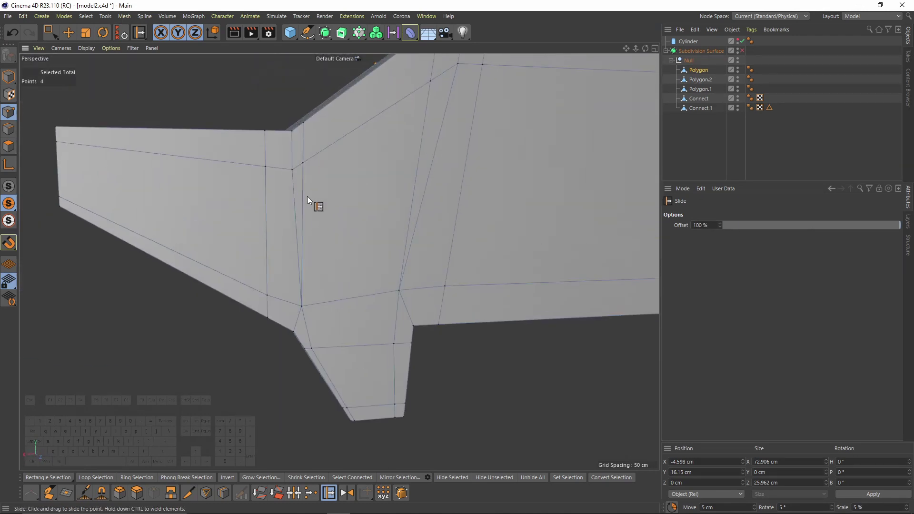
key("k")
key("k")
left_click(302, 214)
left_click(414, 195)
key("m")
key("o")
left_click_drag(413, 195, 411, 200)
Cut another edge into the cap's side and add a loop cut near its narrow end, offset about 7.7%.
left_click_drag(309, 215, 293, 233, "alt")
key("k")
key("k")
left_click(366, 248)
left_click_drag(366, 248, 399, 235)
key("k")
key("l")
left_click(454, 248)
left_click(9, 186)
scroll(429, 238, "down", 3)
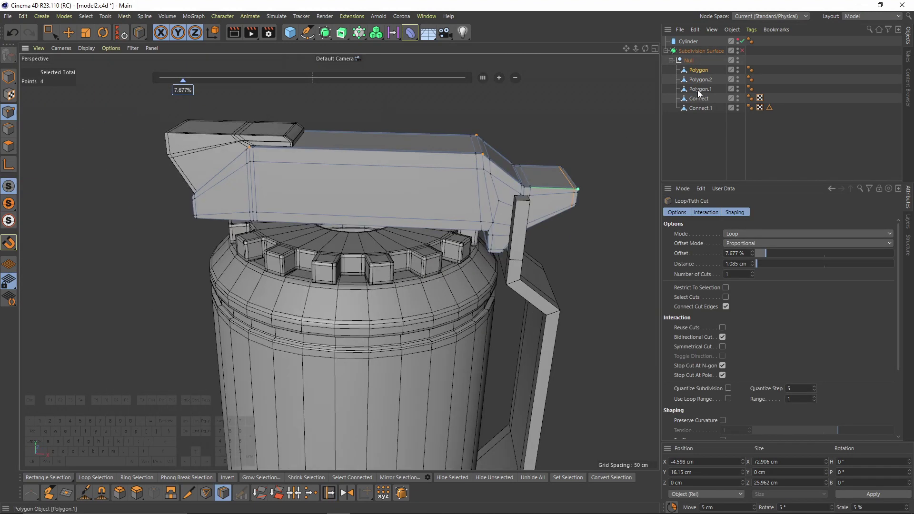
Add supporting loop cuts along the edges and bends of the safety lever.
left_click(698, 90)
left_click_drag(476, 257, 344, 228, "alt")
left_click(344, 227)
left_click(341, 187)
left_click(339, 161)
left_click_drag(339, 161, 459, 153, "alt")
left_click(364, 159)
left_click(516, 186)
left_click(503, 168)
left_click(364, 278)
left_click_drag(387, 292, 468, 233, "alt")
Isolate the safety lever and dissolve its two surplus edge loops.
scroll(343, 278, "down", 3)
scroll(301, 238, "up", 4)
key("m")
key("o")
left_click_drag(468, 233, 325, 177, "ctrl")
left_click(9, 204)
left_click_drag(181, 183, 247, 204, "alt")
left_click(8, 129)
key("e")
double_click(238, 231)
double_click(479, 230, "shift")
left_click_drag(479, 229, 322, 256, "alt")
key("ctrl+BackSpace")
Preview the smoothed model, isolate the lever again and dissolve the diagonal edges at its opening's lower corner.
left_click(9, 186)
left_click(742, 51)
left_click(742, 51)
left_click(9, 203)
left_click(434, 201, "shift")
left_click_drag(434, 202, 268, 219, "alt")
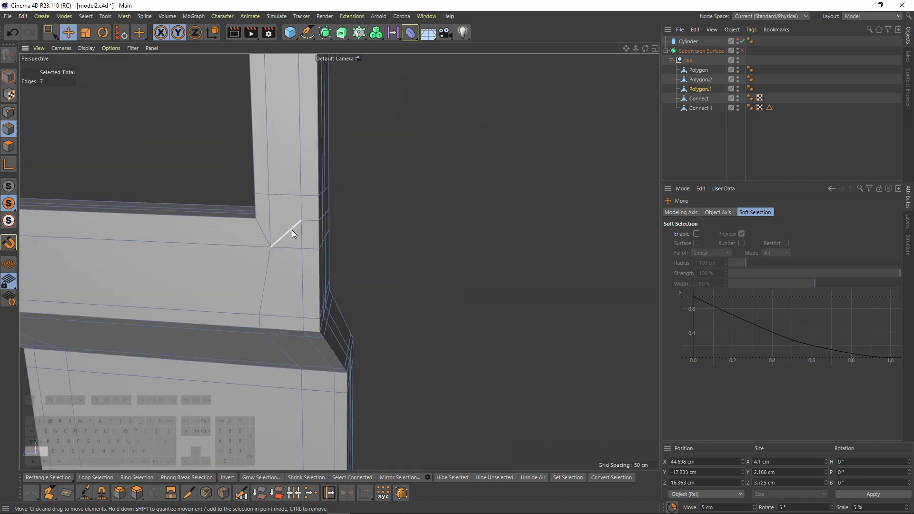
key("ctrl+BackSpace")
scroll(268, 215, "down", 4)
key("k")
key("l")
key("ctrl+z")
scroll(448, 204, "up", 4)
key("ctrl+z")
key("ctrl+z")
Slide the point at the lever opening's lower corner, undoing and then restoring the change.
key("Return")
key("m")
key("o")
left_click_drag(314, 235, 334, 214)
key("ctrl+z")
scroll(333, 224, "down", 4)
left_click(32, 33)
scroll(125, 241, "up", 2)
key("Return")
Adjust the points at the opening's other lower corner and dissolve the surplus edges running through it.
key("e")
left_click(110, 238)
double_click(128, 252)
key("Return")
key("m")
key("o")
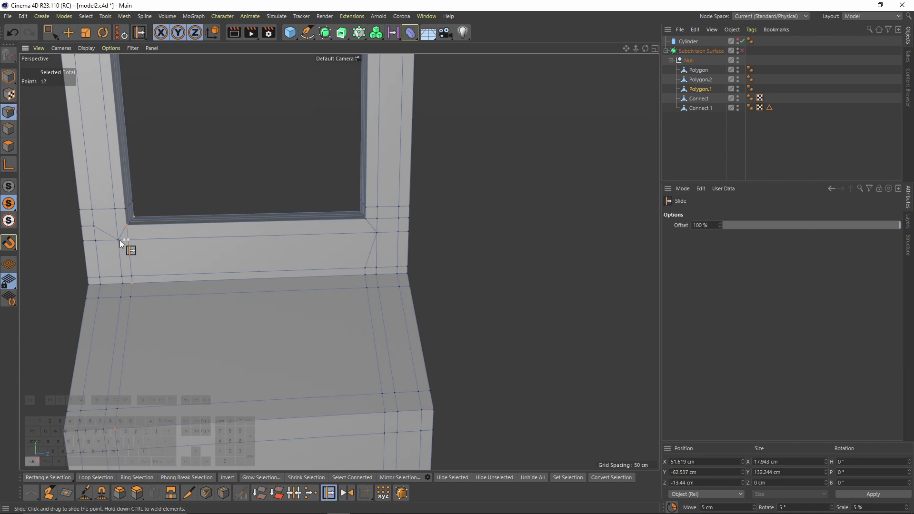
left_click_drag(119, 240, 112, 257, "alt")
key("Return")
key("e")
double_click(123, 297, "shift")
left_click_drag(123, 297, 316, 247, "alt")
key("ctrl+BackSpace")
Add loop cuts beside both lower corners of the lever's opening, the last one offset about 6.1%.
key("k")
key("l")
left_click(368, 231)
left_click(133, 215)
Turn on subdivision smoothing and display the model in Gouraud shading without wireframe lines.
key("q")
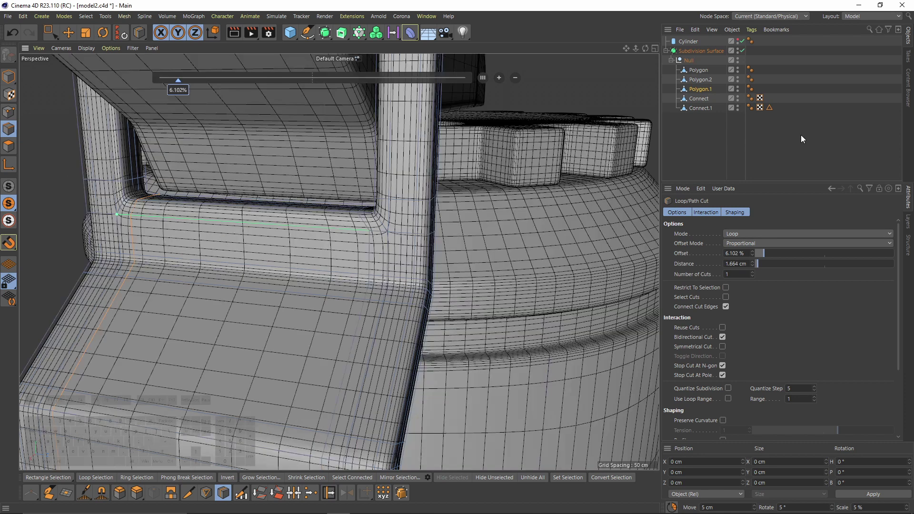
left_click(803, 139)
key("n")
key("a")
scroll(381, 210, "down", 6)
left_click_drag(381, 209, 490, 200, "alt")
scroll(296, 148, "up", 4)
Show all objects and add a loop cut below the raised block's top edge, offset about 23.2%.
left_click(701, 89)
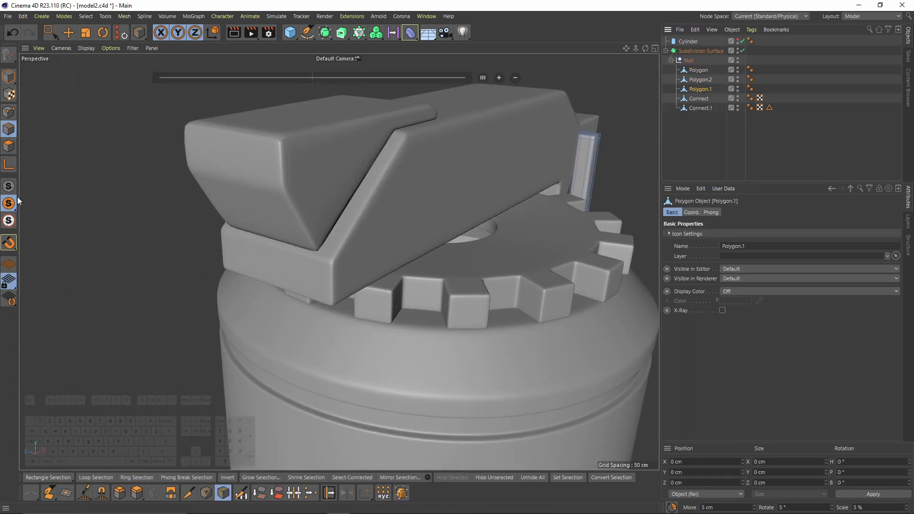
left_click(9, 186)
left_click(329, 165)
scroll(329, 165, "up", 3)
left_click_drag(329, 165, 289, 165, "alt")
key("q")
left_click(290, 165)
key("q")
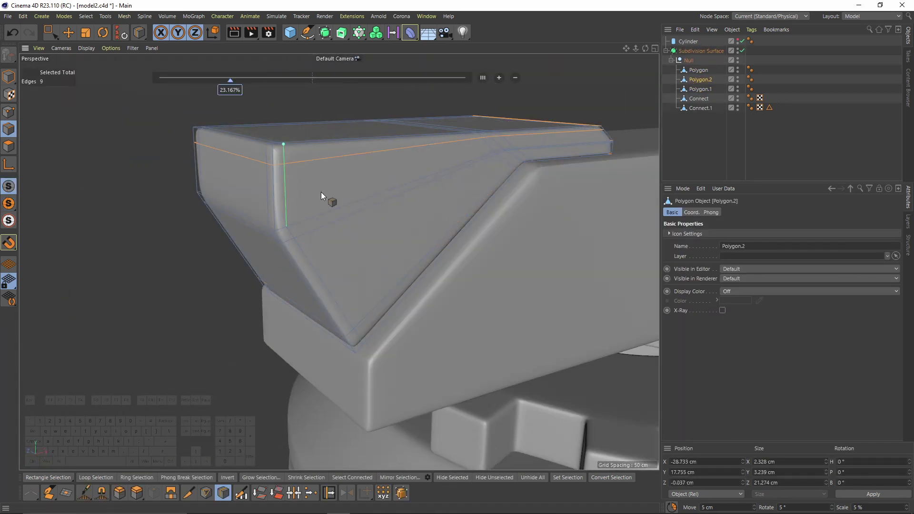
left_click(786, 143)
scroll(369, 168, "down", 5)
scroll(305, 105, "down", 5)
scroll(285, 119, "up", 6)
Slide the edge loop running along the long block's side face closer to its upper edge.
left_click(698, 70)
key("q")
left_click_drag(230, 142, 271, 53, "alt")
key("m")
key("o")
double_click(423, 159)
left_click(741, 255)
left_click(741, 275)
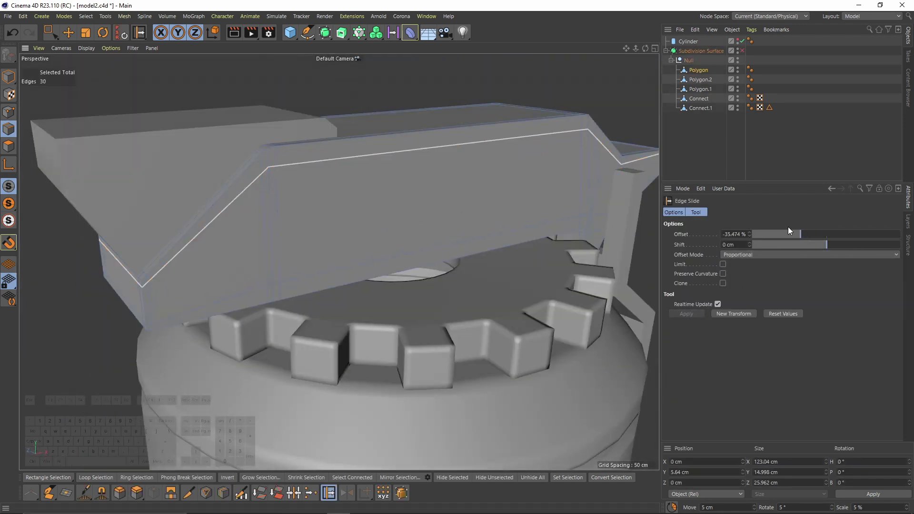
left_click(779, 234)
left_click(781, 143)
key("q")
Add a disc primitive and move it beside the grenade to about -182.6 cm on Z.
scroll(331, 147, "down", 5)
left_click_drag(363, 159, 333, 97, "alt")
scroll(333, 98, "down", 5)
left_click_drag(340, 169, 382, 175, "alt")
key("e")
middle_click(326, 207)
middle_click(219, 284)
middle_click_drag(301, 216, 294, 219, "alt")
left_click_drag(295, 31, 325, 64)
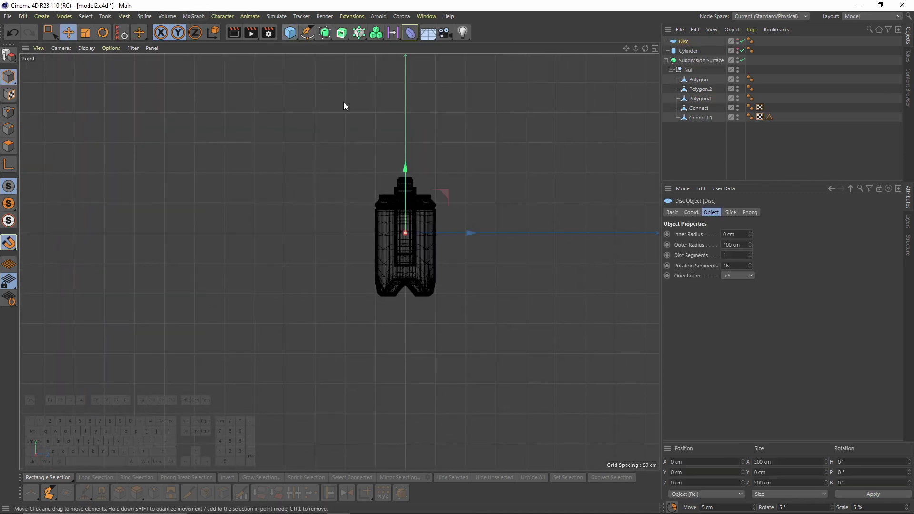
left_click_drag(470, 233, 361, 233)
Orient the disc to +X with 8 rotation segments and move it farther out to about -263.7 cm on Z.
left_click(737, 276)
left_click(733, 274)
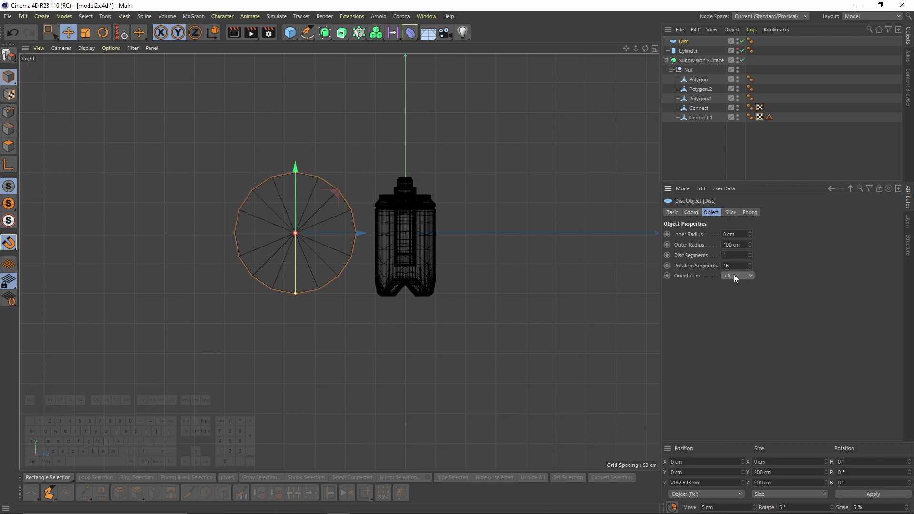
left_click_drag(742, 266, 658, 279)
type("8")
key("Return")
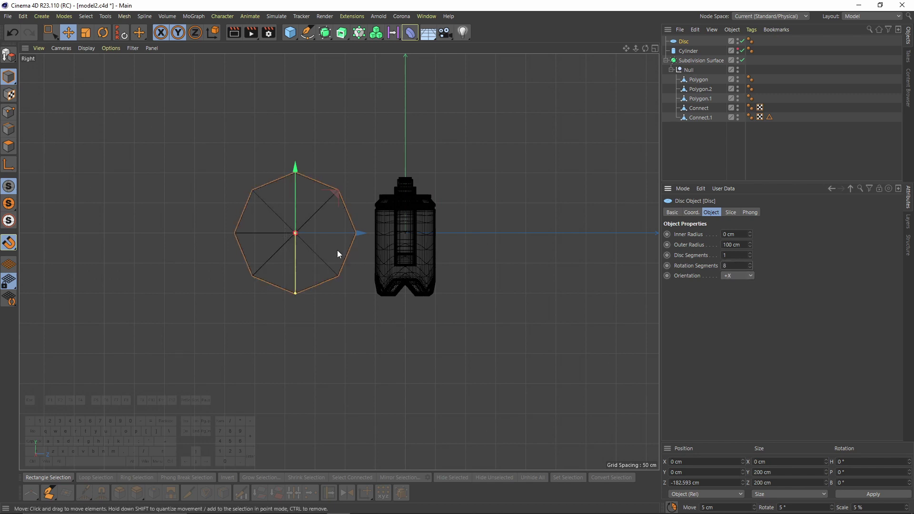
scroll(338, 250, "up", 3)
left_click_drag(315, 228, 262, 225)
middle_click_drag(271, 226, 363, 233, "alt")
left_click_drag(354, 232, 324, 232)
Make the disc editable and extrude its outer edges outward with an offset of -24 cm.
left_click(8, 129)
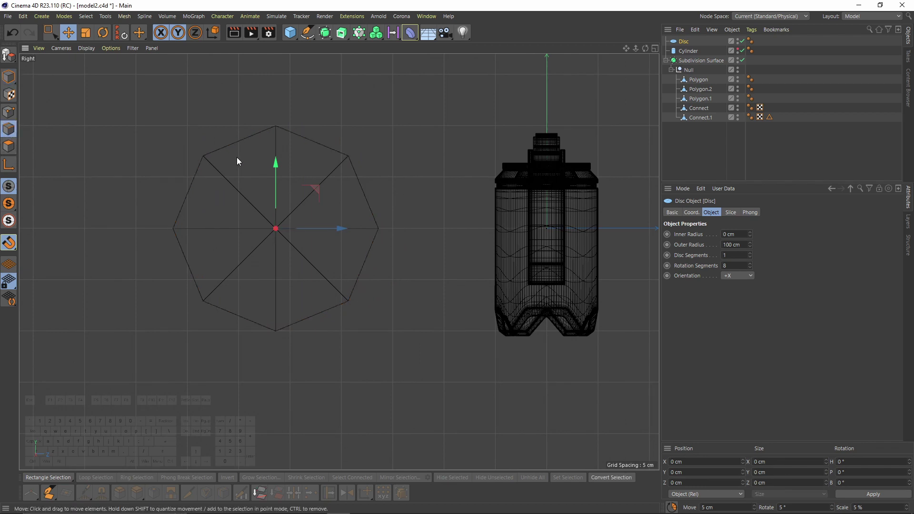
key("c")
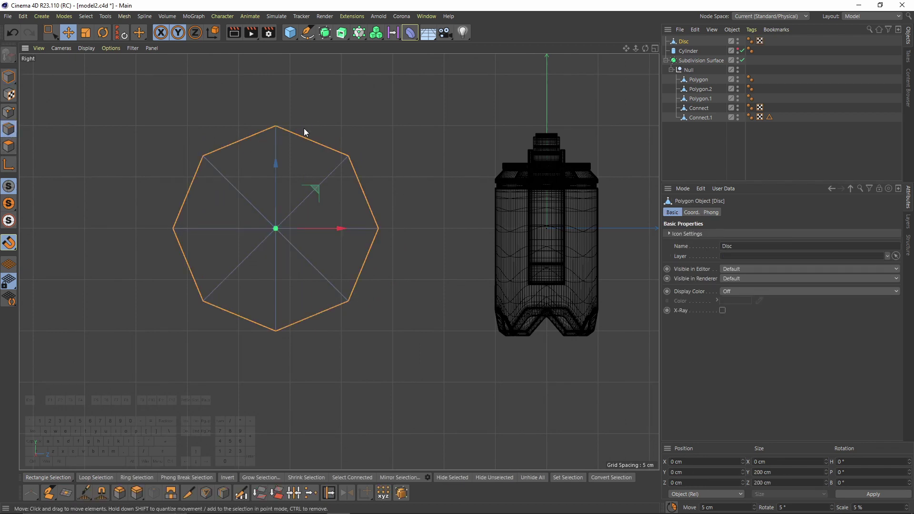
right_click(393, 203)
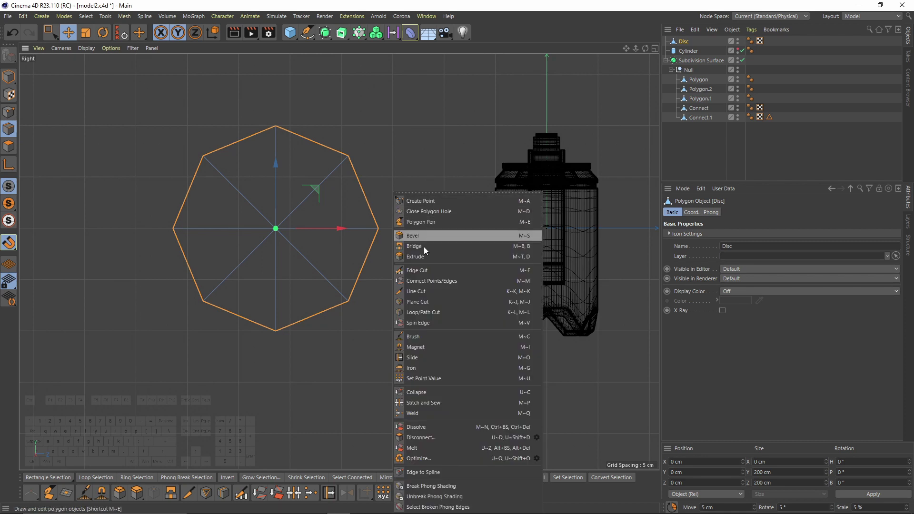
left_click(419, 257)
left_click_drag(396, 254, 358, 253)
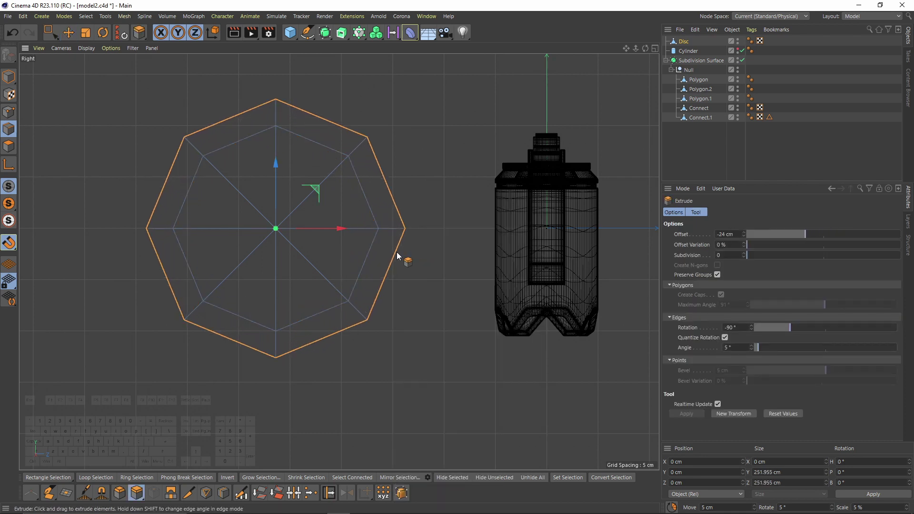
Align the three outer points facing the grenade on one vertical line and spread them to about 249 cm in height.
middle_click_drag(396, 255, 326, 236, "alt")
left_click(8, 112)
key("space")
left_click_drag(295, 116, 318, 125)
left_click_drag(288, 299, 310, 313, "shift")
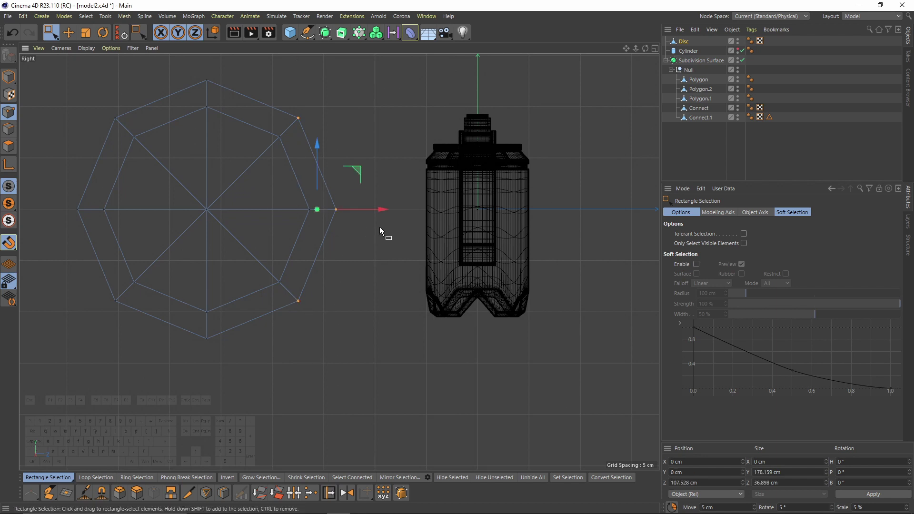
key("t")
mouse_move(392, 205)
left_mouse_down()
mouse_move(316, 208)
mouse_move(379, 212)
left_mouse_up()
key("e")
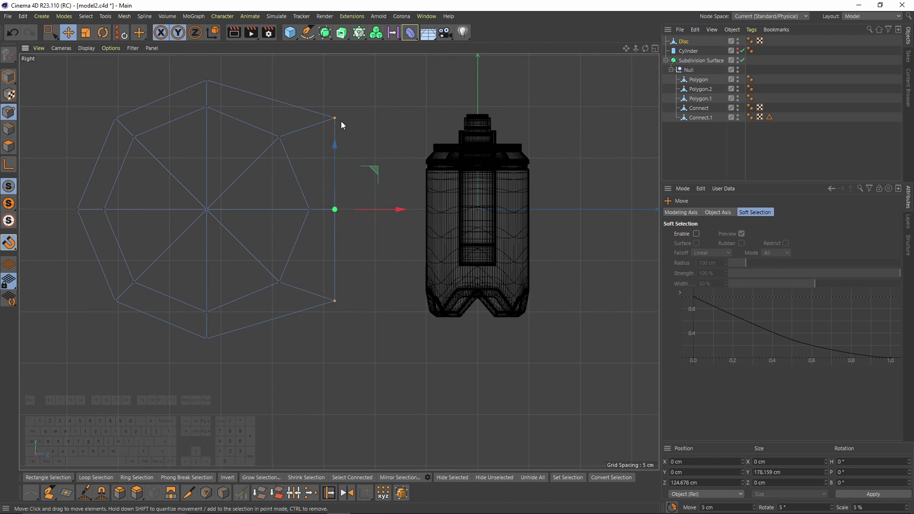
key("t")
mouse_move(335, 142)
left_mouse_down()
mouse_move(336, 130)
mouse_move(346, 141)
mouse_move(337, 138)
left_mouse_up()
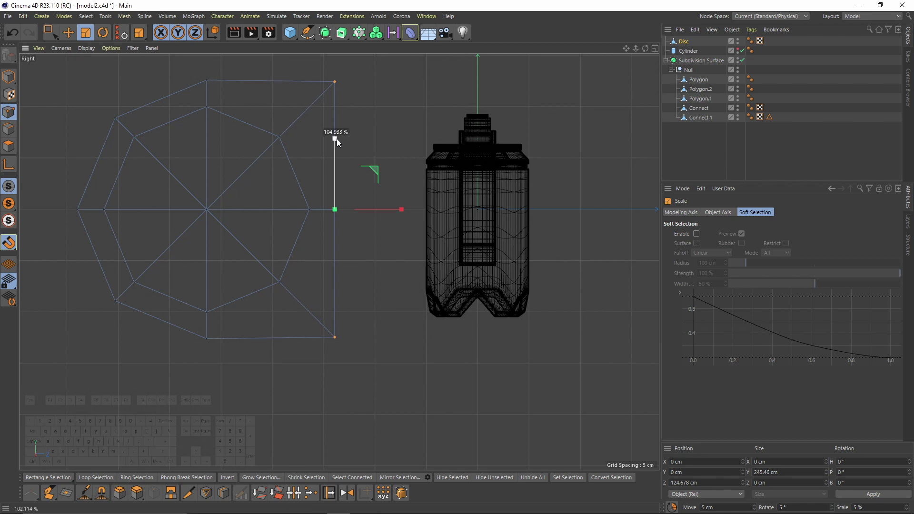
Extend the disc's straight vertical edge toward the grenade as a new row of faces.
left_click(13, 129)
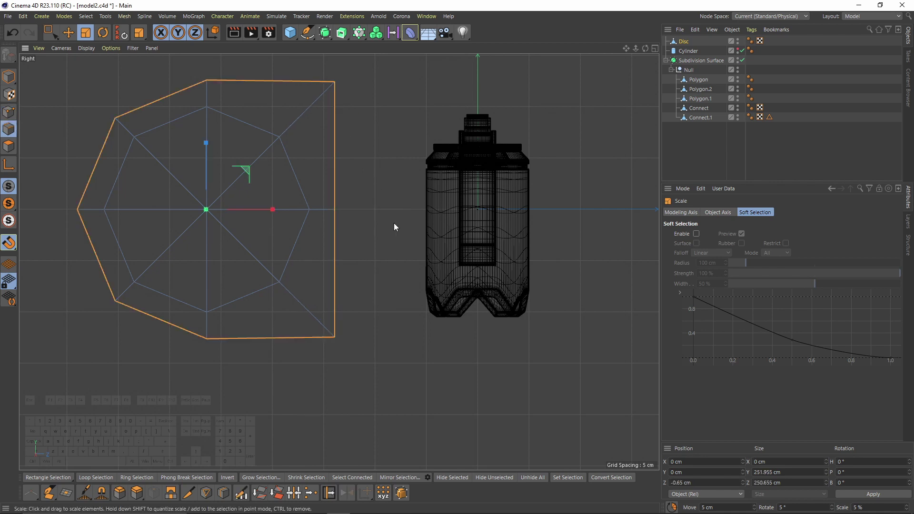
key("0")
left_click_drag(317, 75, 379, 415)
left_click_drag(387, 209, 453, 210, "ctrl")
Delete the disc's centre point to open an octagonal hole.
left_click(9, 112)
left_click_drag(170, 180, 257, 242)
key("F1")
scroll(412, 235, "down", 6)
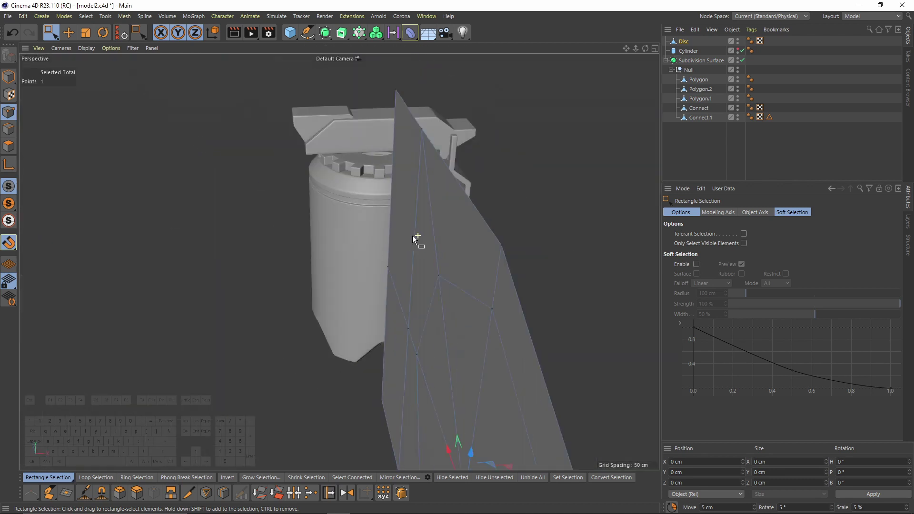
key("Delete")
left_click_drag(425, 301, 245, 170, "alt")
Extrude all faces of the eyelet shape by 194 cm with caps created.
left_click(9, 146)
key("m")
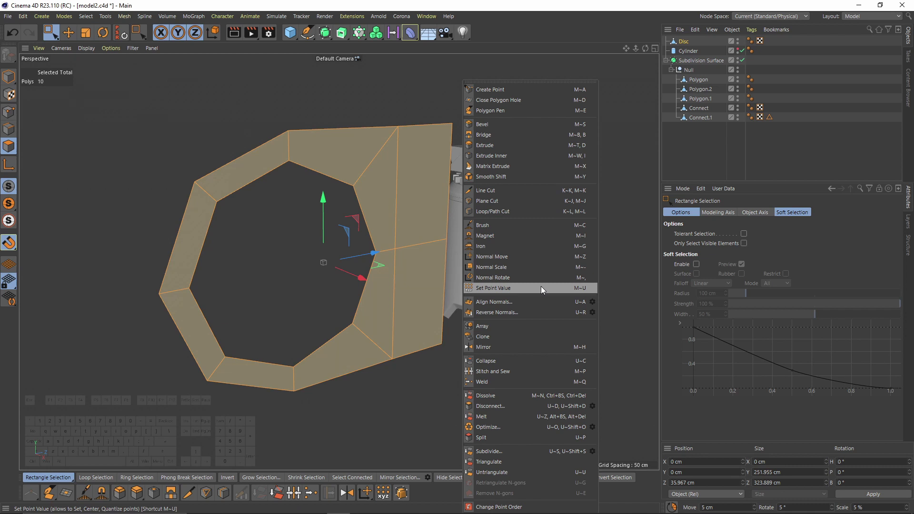
left_click(492, 148)
scroll(357, 208, "down", 4)
left_click_drag(322, 232, 437, 231, "alt")
mouse_move(339, 263)
left_mouse_down("alt")
mouse_move(237, 259)
mouse_move(229, 240)
mouse_move(342, 272)
left_mouse_up("alt")
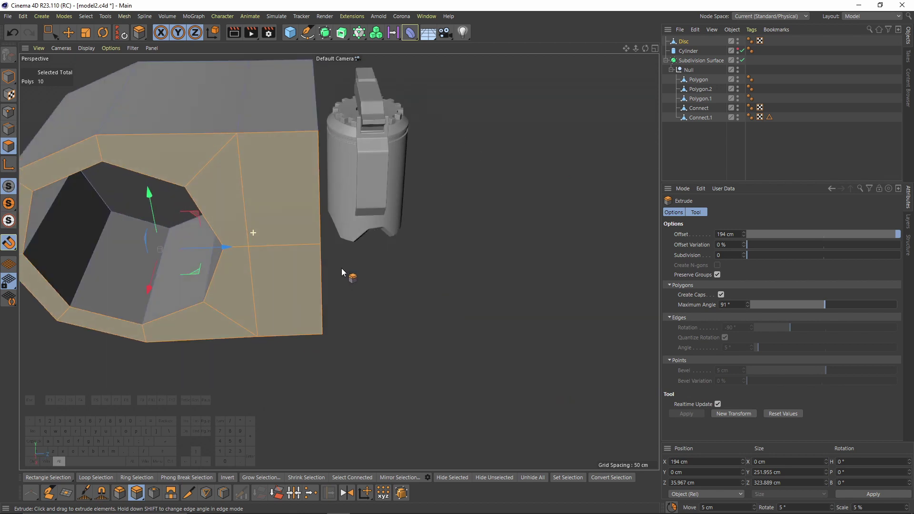
Display the model with edge lines and begin supporting loop cuts on the extruded eyelet.
left_click(9, 79)
left_click_drag(259, 184, 369, 183, "alt")
key("n")
key("b")
scroll(258, 204, "up", 1)
right_click(333, 147)
left_click(9, 129)
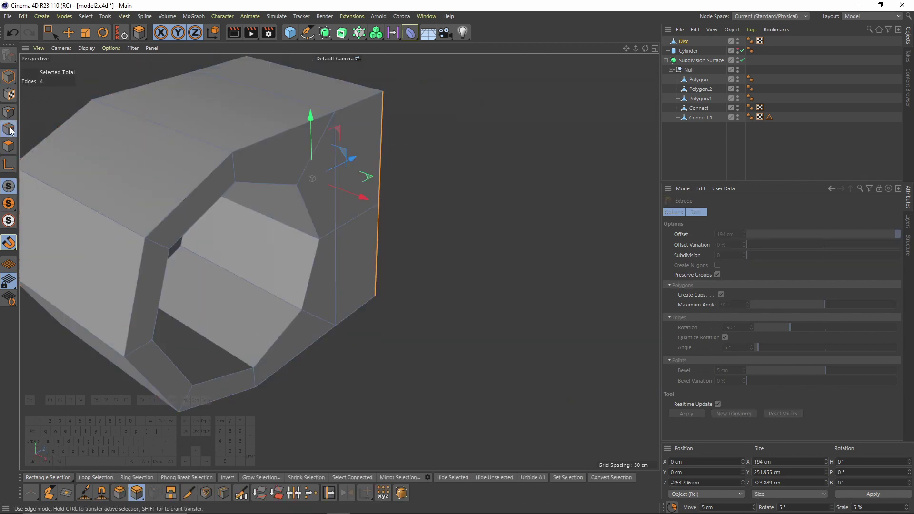
right_click(299, 146)
left_click(343, 267)
left_click_drag(320, 209, 361, 176, "alt")
Cut a continuous line around the eyelet's front face, between the hole and the outer edge.
key("k")
key("k")
scroll(416, 160, "up", 3)
left_click(415, 158)
left_click(85, 177)
left_click_drag(85, 177, 341, 199, "alt")
left_click(288, 213)
left_click(330, 196)
left_click(217, 254)
left_click_drag(221, 258, 226, 190, "alt")
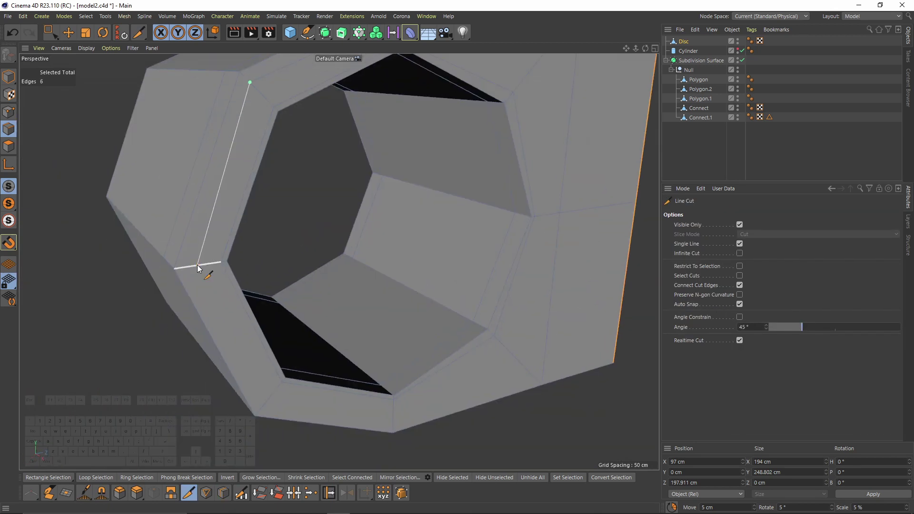
left_click(198, 270)
left_click_drag(200, 270, 217, 238, "alt")
left_click(369, 393)
left_click_drag(339, 261, 166, 267, "alt")
left_click(259, 219)
Slide cloned edges on the eyelet to add further supporting edges.
left_click_drag(432, 259, 243, 142, "alt")
key("m")
key("o")
middle_click_drag(252, 459, 301, 296, "alt")
left_click_drag(306, 297, 476, 290, "ctrl")
left_click_drag(379, 382, 388, 381, "ctrl")
Scale the whole eyelet down and move it toward the top of the grenade.
scroll(387, 286, "down", 3)
left_click_drag(371, 157, 418, 219, "alt")
key("e")
left_click_drag(424, 271, 398, 259, "alt")
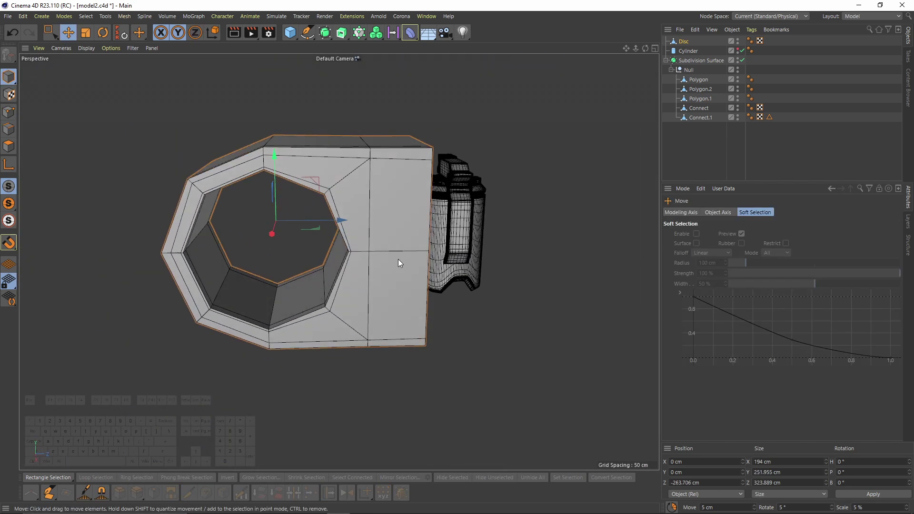
key("t")
left_click_drag(458, 298, 310, 308)
key("F3")
scroll(219, 339, "down", 3)
scroll(362, 267, "up", 2)
left_click_drag(391, 247, 216, 224)
Shrink the eyelet to about 3.6 x 4.7 x 6 cm and place it against the long block at about Y 81.7, Z -16.8 cm.
key("e")
right_click_drag(451, 165, 509, 202, "alt")
key("t")
left_click_drag(522, 214, 188, 292)
key("e")
left_click_drag(140, 243, 536, 280)
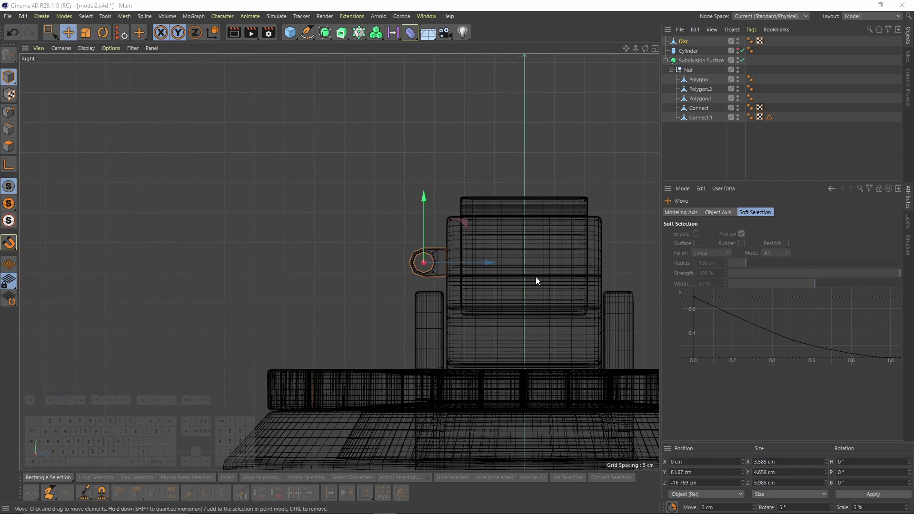
Enlarge the eyelet and reposition it against the side of the long block.
middle_click(470, 277)
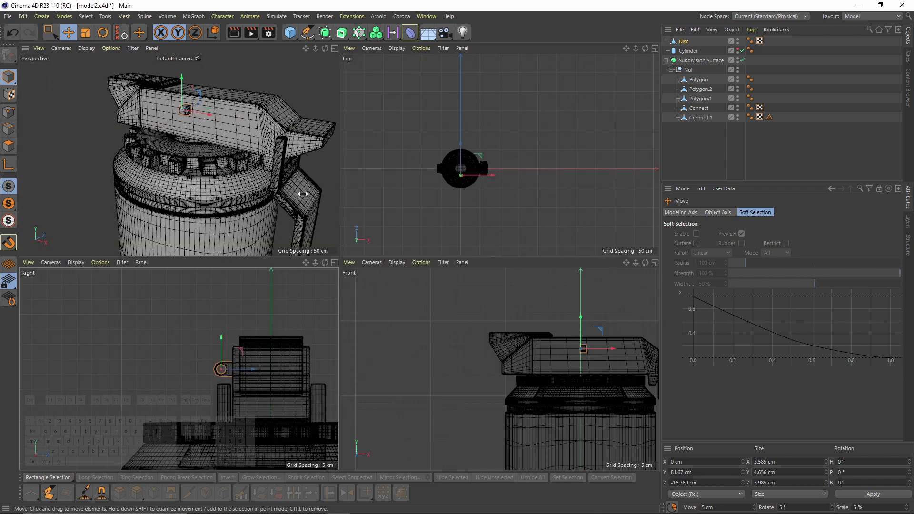
middle_click(295, 190)
scroll(444, 208, "up", 3)
left_click_drag(444, 207, 365, 181, "alt")
key("t")
left_click_drag(346, 249, 750, 233)
key("e")
left_click_drag(379, 170, 409, 199)
left_click_drag(506, 192, 446, 158)
Shift the points at the eyelet's flat end relative to the block's side and adjust the whole eyelet's position.
left_click(8, 112)
key("space")
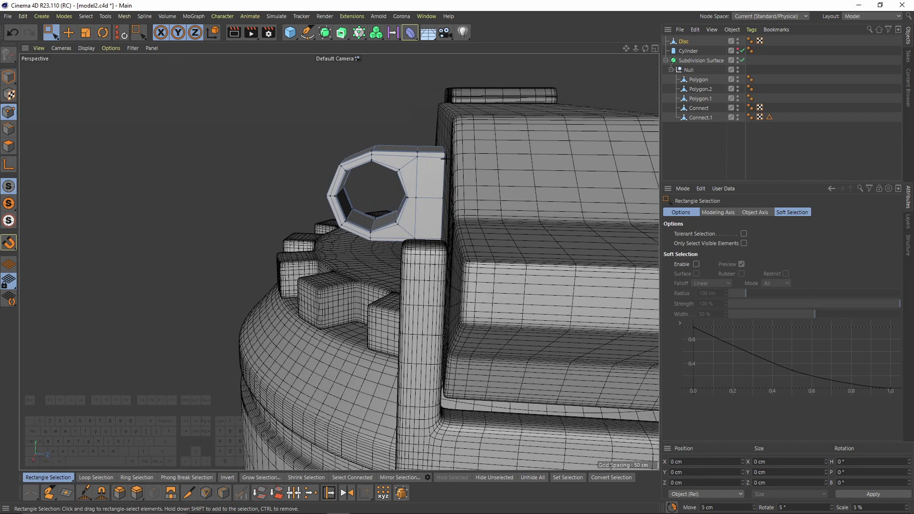
left_click_drag(432, 121, 489, 300)
scroll(465, 175, "up", 3)
left_click_drag(494, 202, 482, 202)
left_click(8, 77)
left_click_drag(405, 192, 328, 205)
Add a helix spline and greatly reduce its height so its two turns lie close together.
right_click_drag(328, 205, 270, 178, "alt")
left_click_drag(271, 179, 333, 194, "alt")
middle_click_drag(334, 195, 358, 174, "alt")
left_click_drag(294, 35, 408, 81)
left_click(407, 81)
right_click_drag(390, 193, 305, 198, "alt")
left_click_drag(306, 198, 334, 192, "alt")
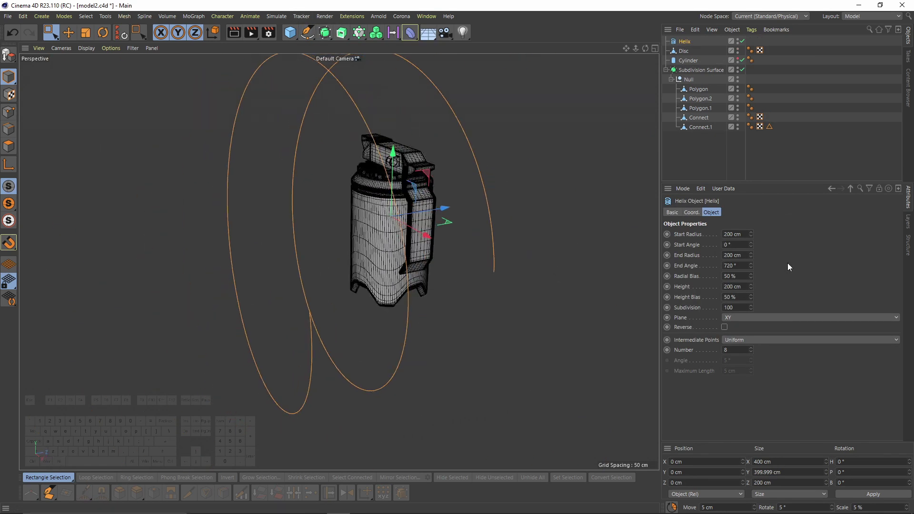
left_click_drag(751, 287, 753, 326)
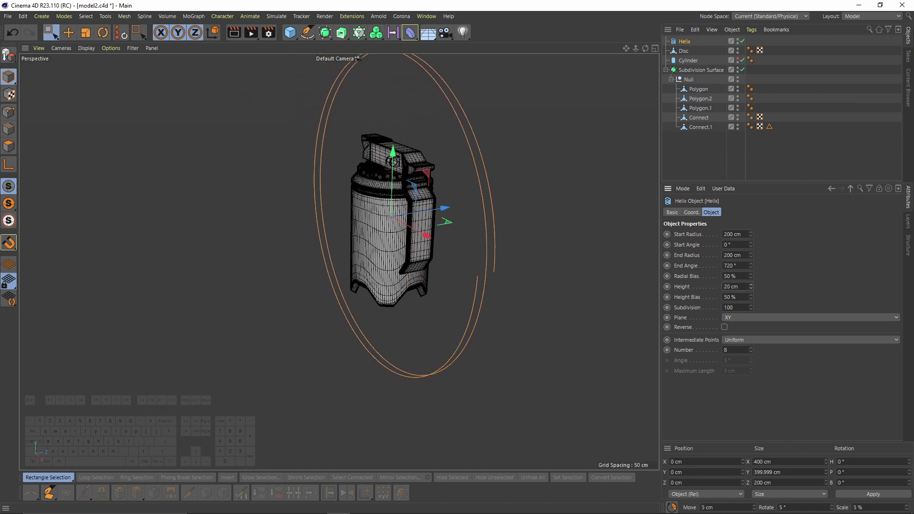
left_click_drag(752, 287, 751, 285)
Scale the helix down to about 86 cm across and move it beside the grenade to about -68.1 cm on Z.
key("t")
left_click_drag(545, 280, 187, 301)
key("e")
left_click_drag(429, 210, 404, 226)
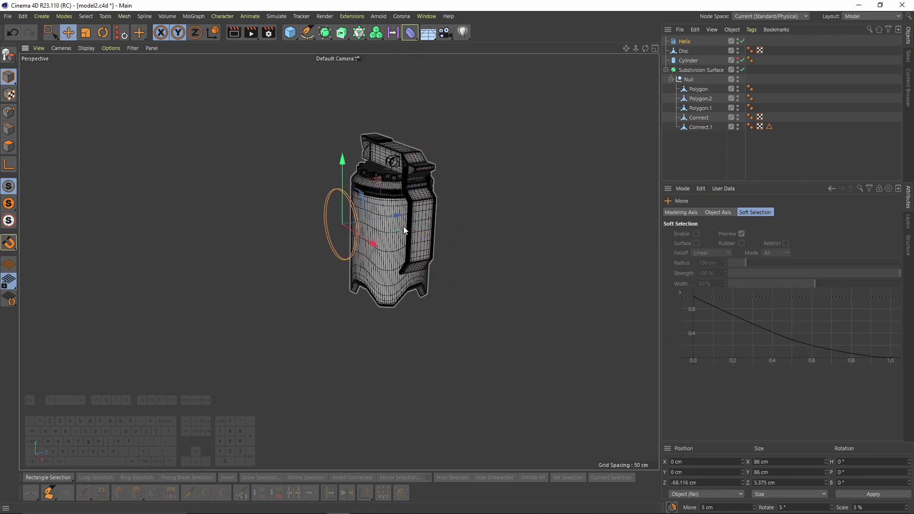
Move the helix closer to the eyelet and rotate it in the right view.
middle_click(404, 227)
middle_click(246, 361)
left_click_drag(287, 308, 376, 246)
scroll(349, 183, "up", 2)
key("r")
key("e")
key("r")
key("e")
middle_click(376, 246)
Scale the helix to about 60.5 cm across and tilt it to about H 31.1°, P -24.8°, B 14.2° near the eyelet.
middle_click(314, 200)
left_click_drag(458, 182, 361, 173, "alt")
scroll(361, 172, "up", 4)
key("t")
mouse_move(429, 209)
left_mouse_down()
mouse_move(402, 199)
mouse_move(424, 196)
left_mouse_up()
key("e")
left_click_drag(424, 196, 426, 175, "alt")
key("r")
left_click_drag(420, 214, 424, 173)
key("e")
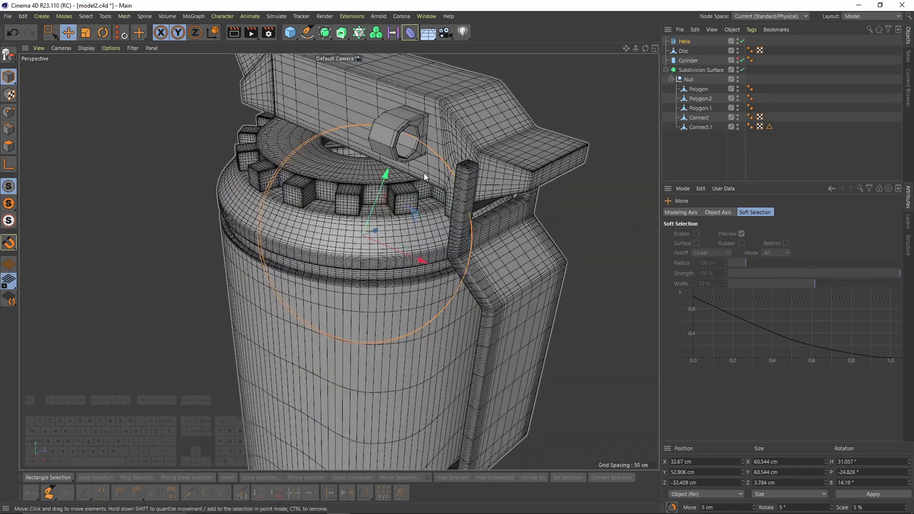
left_click_drag(504, 161, 501, 173, "alt")
key("l")
left_click_drag(371, 194, 382, 175)
key("l")
key("ctrl+z")
left_click_drag(503, 148, 476, 193, "alt")
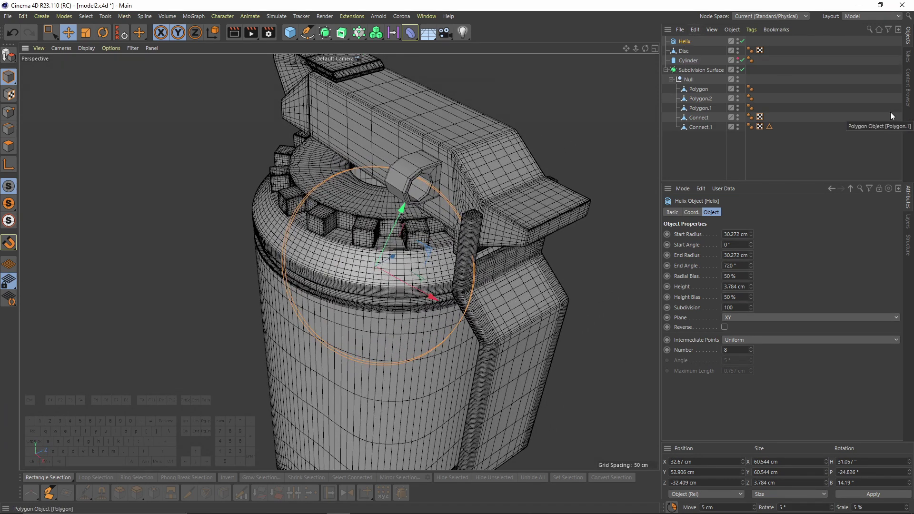
Group the helix in a null pivoted at the eyelet and rotate it to about H 27.2°, P -41.5°, B 23.6°.
key("alt+g")
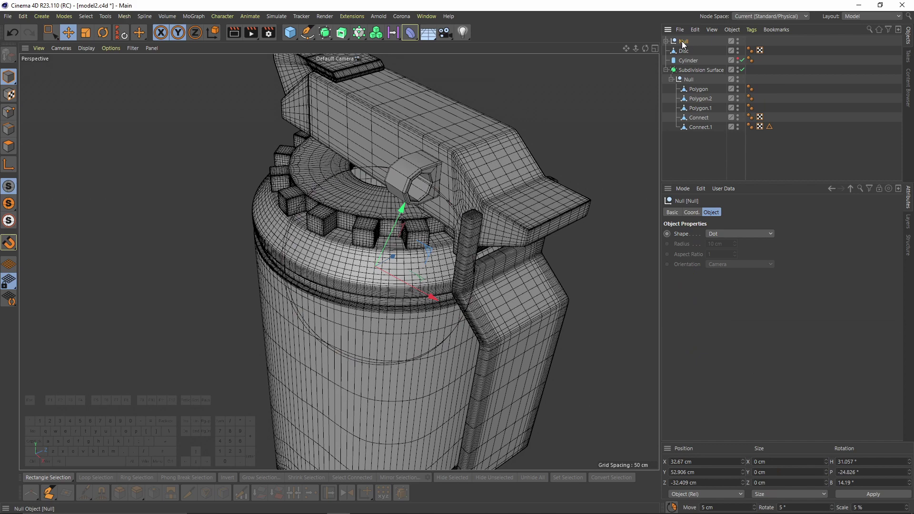
left_click_drag(498, 193, 450, 166, "alt")
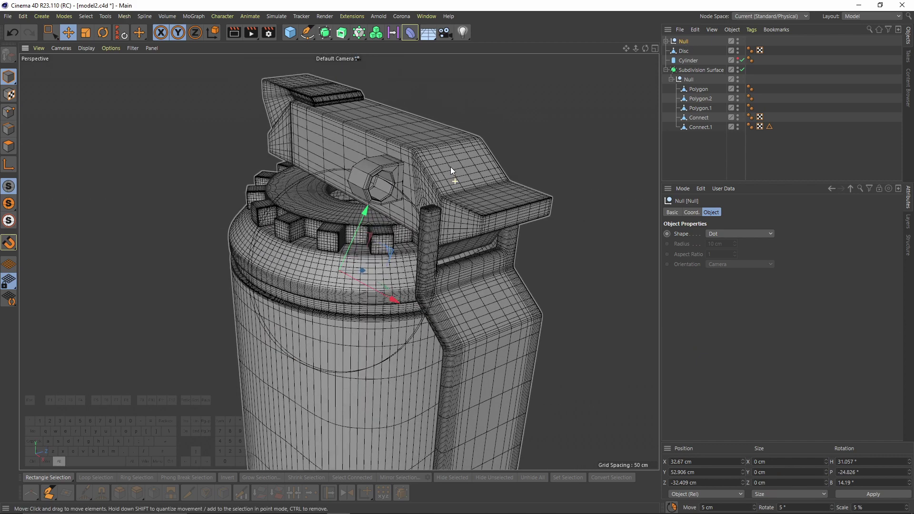
left_click_drag(407, 128, 363, 210)
left_click(14, 169)
key("r")
left_click_drag(363, 214, 336, 196)
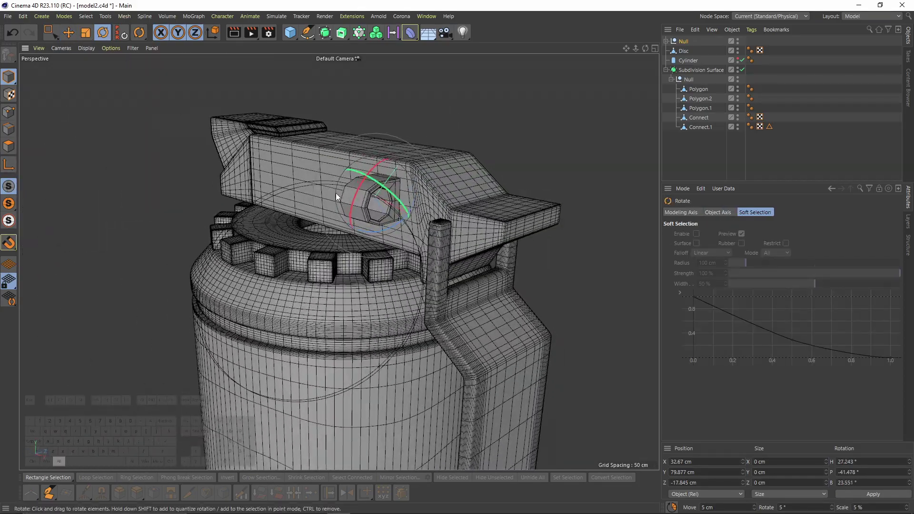
Add a circle spline, shrink it to about 9.4 cm across and move it to about -100.1 cm on Z.
left_click_drag(308, 37, 407, 63)
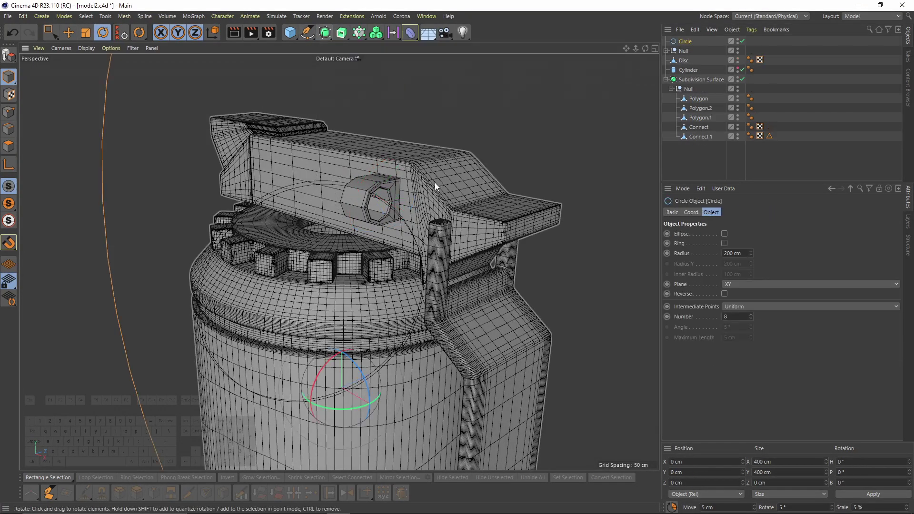
scroll(468, 177, "down", 8)
key("t")
left_click_drag(481, 222, 217, 257)
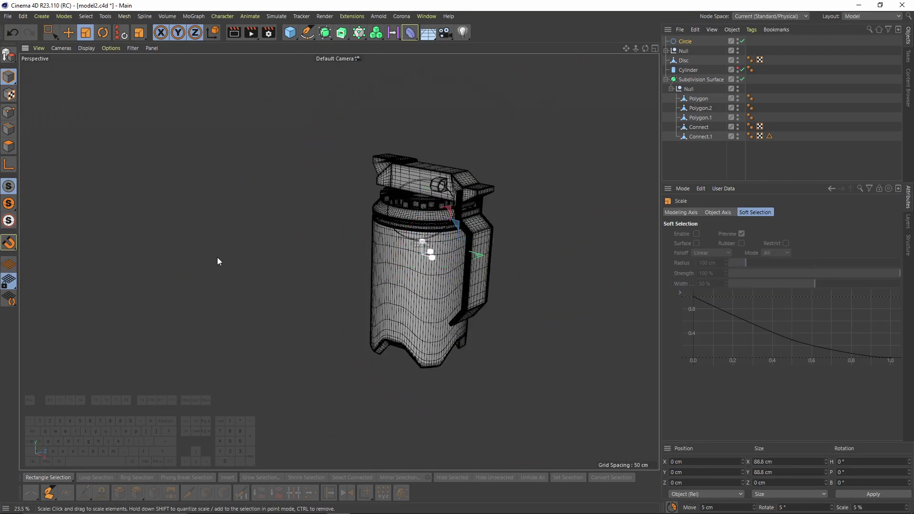
key("e")
left_click_drag(390, 261, 389, 262)
key("t")
left_click_drag(501, 266, 238, 324)
right_click_drag(352, 209, 445, 205, "alt")
left_click_drag(445, 205, 376, 32, "alt")
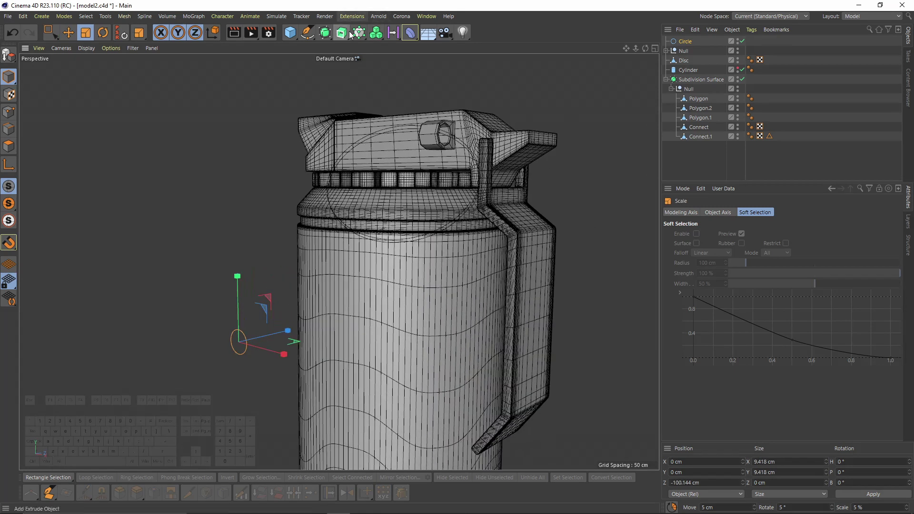
Add a Sweep generator and place the circle and the helix null inside it, with the circle as profile.
left_click(349, 33)
left_click(380, 97)
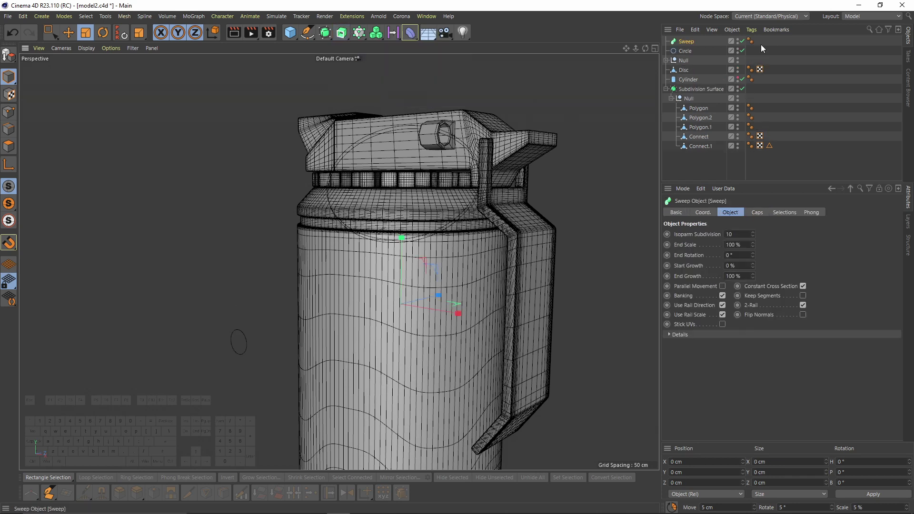
left_click(685, 61)
left_click(689, 52, "ctrl")
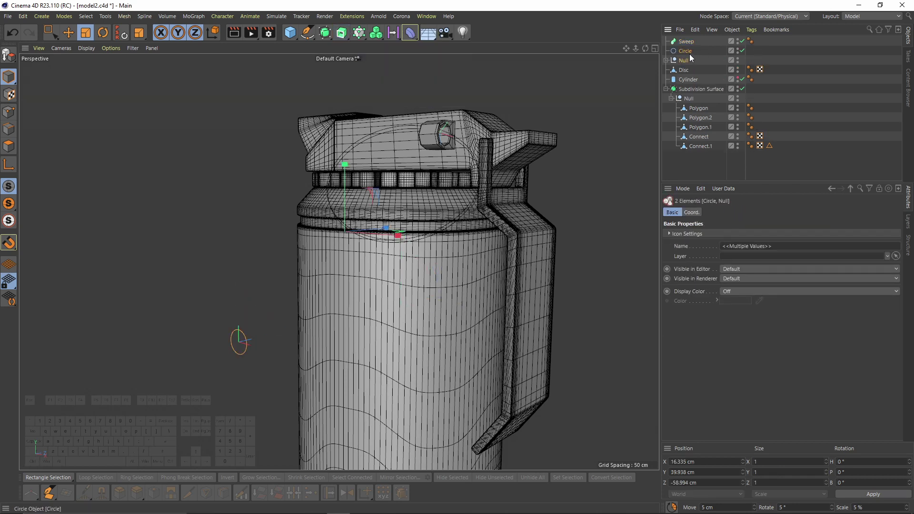
left_click_drag(695, 44, 689, 41)
left_click_drag(561, 140, 618, 107, "alt")
left_click(671, 61)
left_click(671, 61)
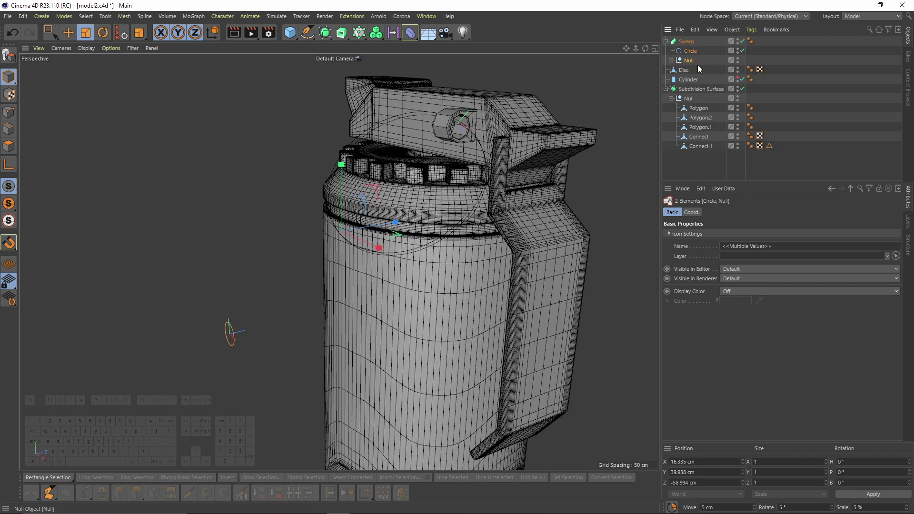
Wrap the helix null in a Connect generator inside the sweep so the pull ring is generated.
left_click(691, 60)
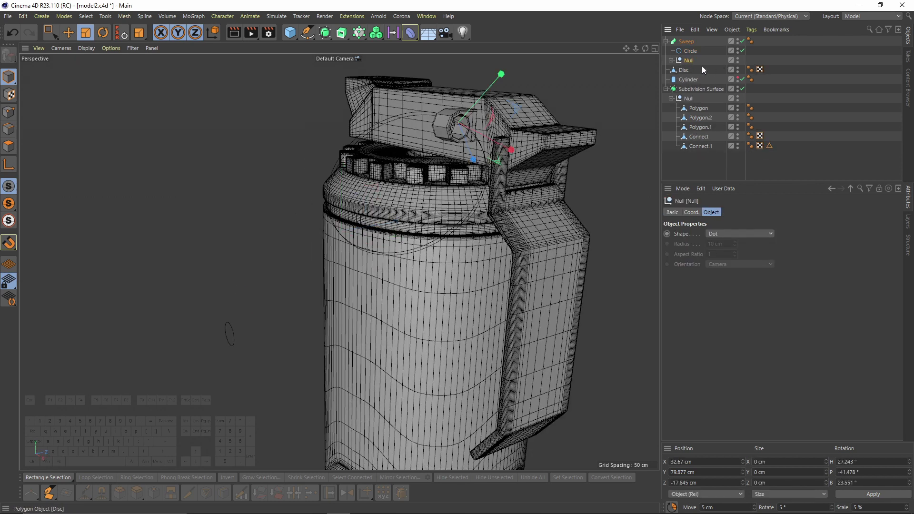
left_click(341, 32)
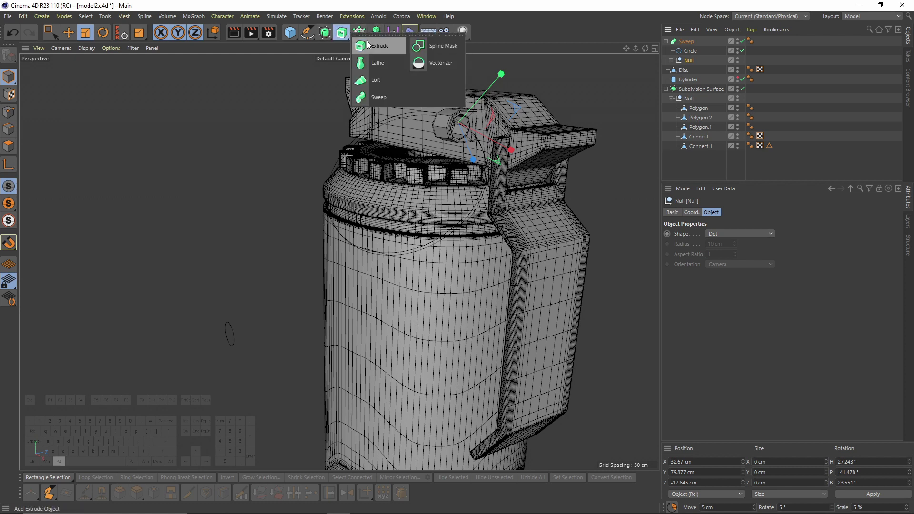
left_click(324, 33)
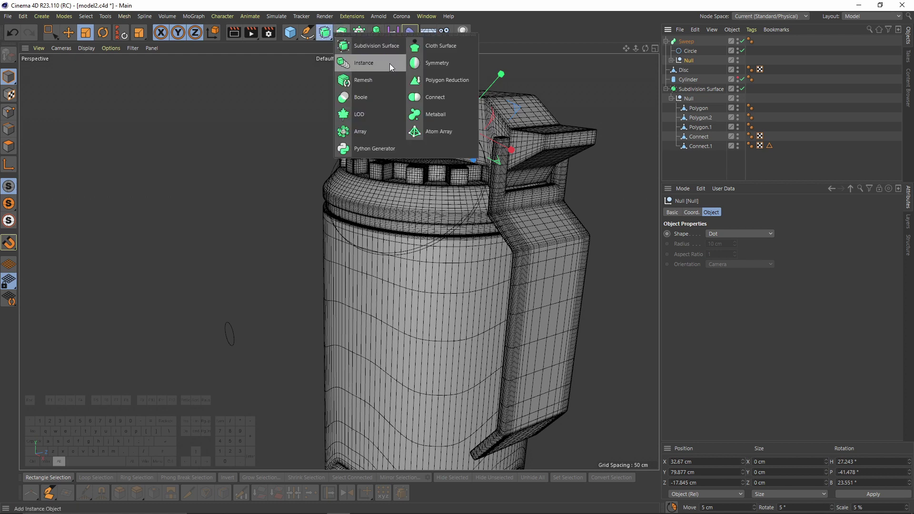
left_click(436, 101, "alt")
left_click_drag(494, 121, 490, 145, "alt")
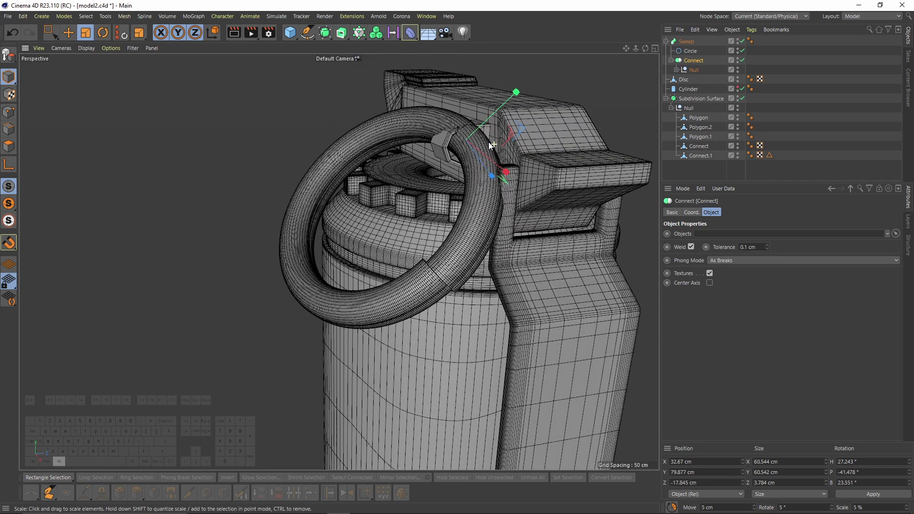
Scale the profile circle down to about 1.2 cm radius to thin the pull ring's wire.
left_click(693, 52)
scroll(500, 216, "up", 3)
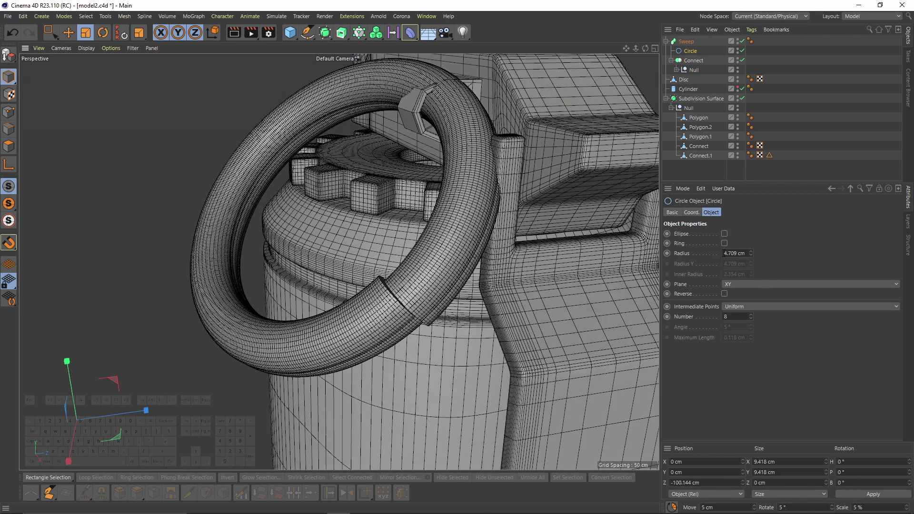
left_click_drag(602, 259, 257, 281)
left_click_drag(381, 214, 528, 262, "alt")
left_click_drag(476, 247, 495, 214, "alt")
scroll(495, 215, "up", 2)
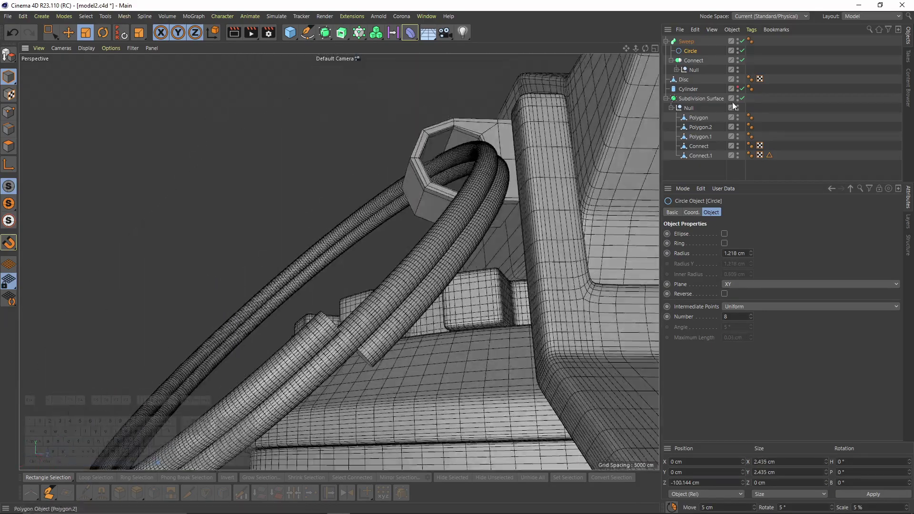
Set the helix's height to 5.784 cm to space the ring's two turns apart.
left_click(677, 70)
left_click(699, 79)
key("o")
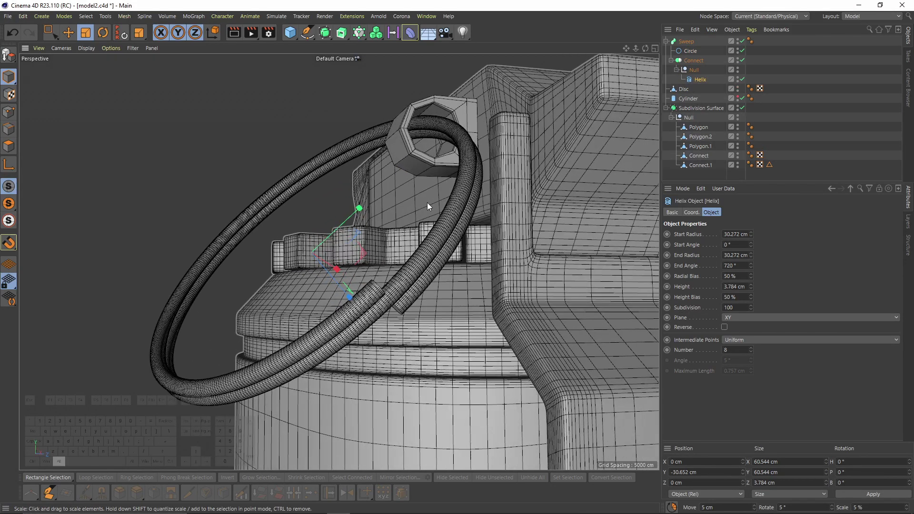
left_click(751, 286)
left_click(751, 286)
left_click_drag(476, 262, 381, 262, "alt")
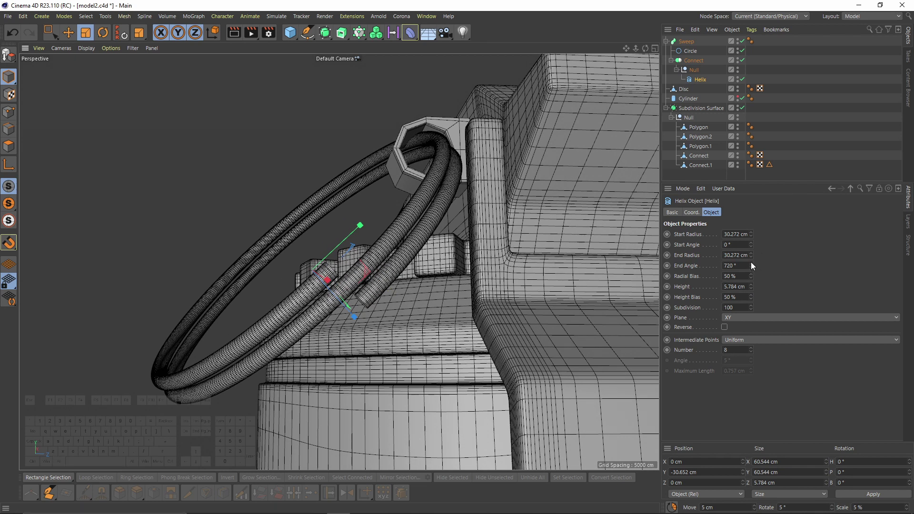
Increase the helix's end angle in small increments and check the ring from the opposite side.
left_click(751, 264)
left_click(751, 263)
left_click(752, 263)
left_click(752, 264)
left_click(752, 263)
left_click(751, 263)
left_click(752, 264)
left_click(751, 264)
left_click(752, 264)
left_click(751, 263)
left_click_drag(385, 185, 477, 231, "alt")
right_click_drag(478, 231, 460, 204, "alt")
left_click_drag(461, 204, 447, 190, "alt")
right_click_drag(448, 189, 470, 189, "alt")
Rotate the helix null about the eyelet so the pull ring threads through the eyelet's hole.
left_click(688, 61)
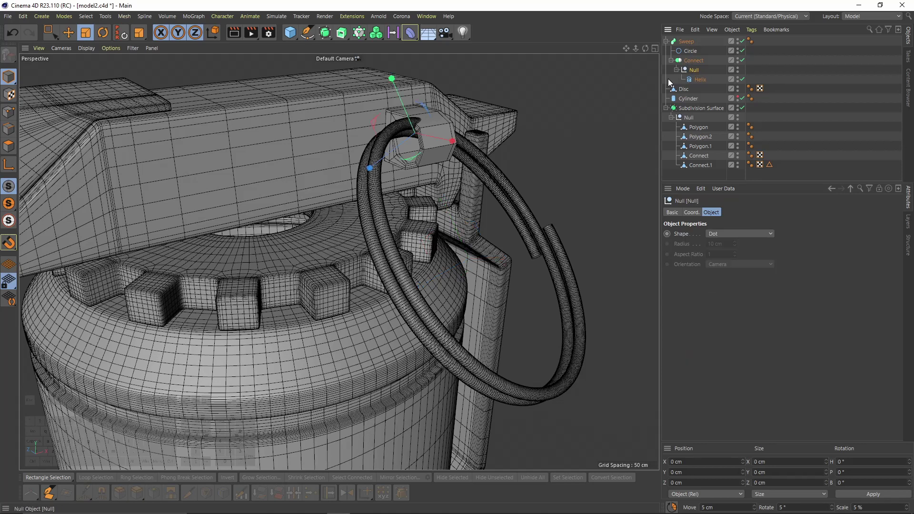
key("r")
left_click_drag(399, 120, 446, 128)
key("e")
key("r")
left_click_drag(409, 89, 428, 123)
Deselect everything and switch the viewport to Gouraud shading without wireframe lines.
left_click_drag(458, 211, 429, 201, "alt")
mouse_move(429, 202)
right_mouse_down("alt")
mouse_move(383, 217)
mouse_move(439, 211)
right_mouse_up("alt")
key("ctrl+shift+a")
key("n")
key("a")
left_click_drag(439, 211, 405, 163, "alt")
right_click_drag(404, 164, 452, 173, "alt")
left_click_drag(452, 173, 405, 185, "alt")
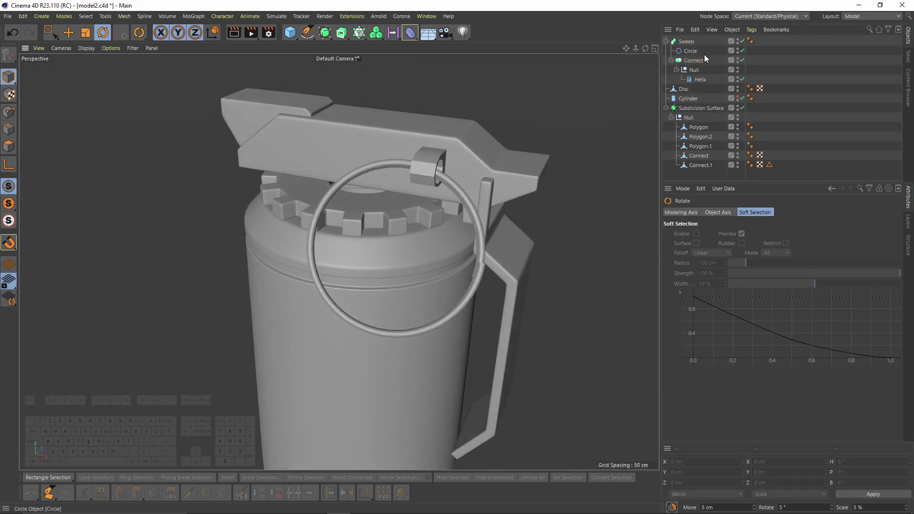
Move the eyelet Disc object into the null under the Subdivision Surface and deselect it.
left_click(666, 41)
left_click_drag(673, 51, 698, 87)
left_click_drag(467, 133, 469, 190, "alt")
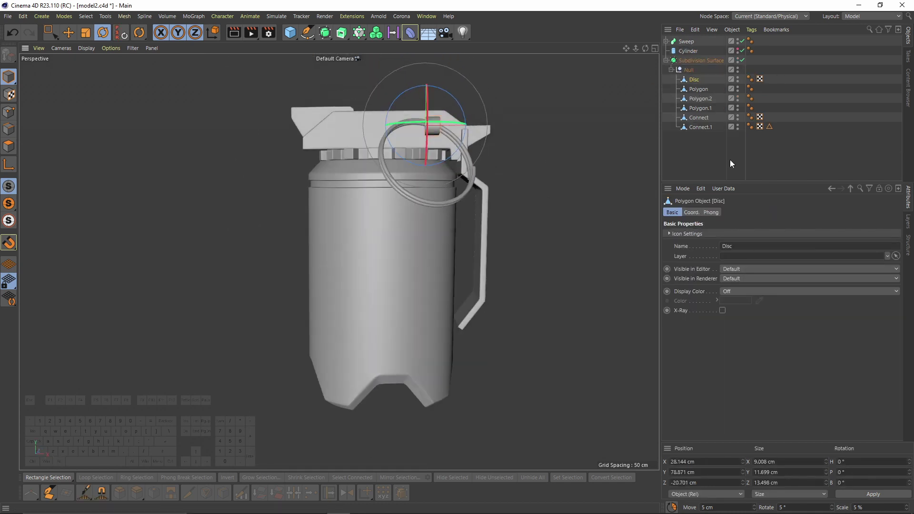
left_click(727, 159)
left_click_drag(445, 258, 452, 291, "alt")
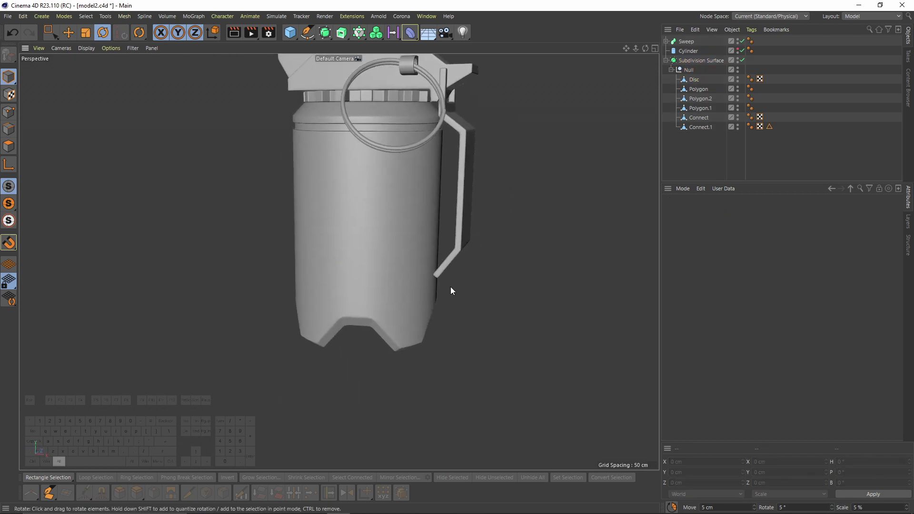
Turn off the Subdivision Surface while viewing the notched base of the grenade.
left_click_drag(425, 249, 361, 221, "alt")
left_click(408, 247)
key("q")
left_click_drag(427, 262, 396, 237, "alt")
left_click(733, 140)
Duplicate the grenade body mesh and move the copy straight down to about -157.5 cm on Y.
left_click(700, 117)
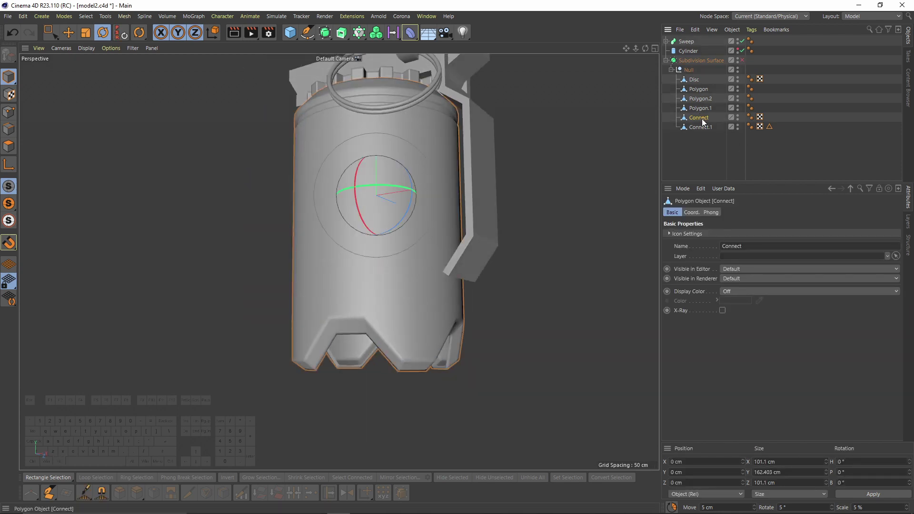
left_click_drag(699, 77, 700, 78, "ctrl")
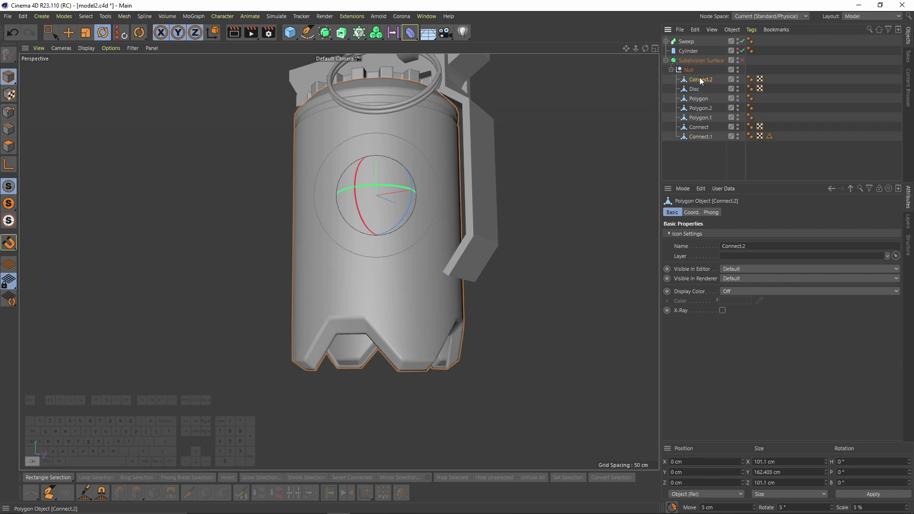
left_click_drag(390, 235, 390, 253, "alt")
scroll(381, 219, "down", 2)
key("e")
left_click_drag(357, 173, 352, 362)
scroll(352, 361, "down", 1)
middle_click_drag(356, 354, 356, 222, "alt")
Cut an edge loop around the body copy at about 49.3% and flatten it to zero height.
left_click(9, 129)
double_click(295, 246)
scroll(333, 281, "up", 2)
right_click(375, 312)
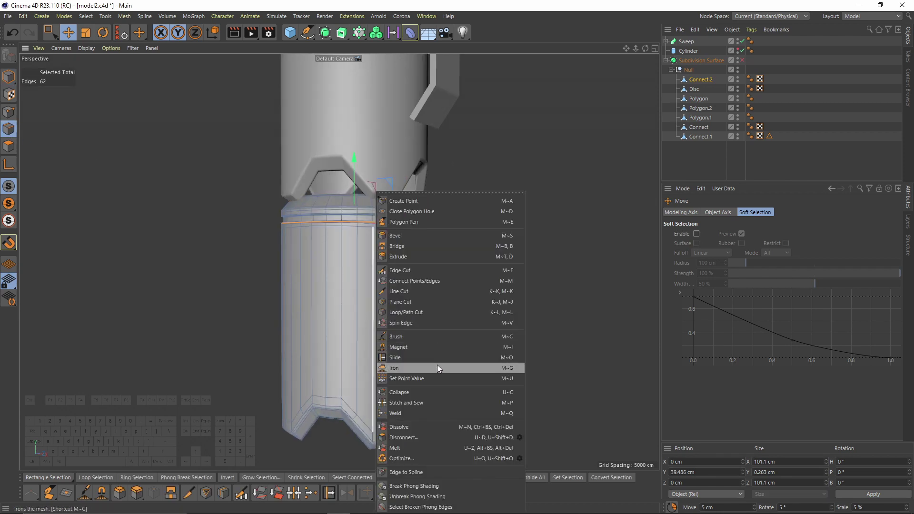
left_click(419, 313)
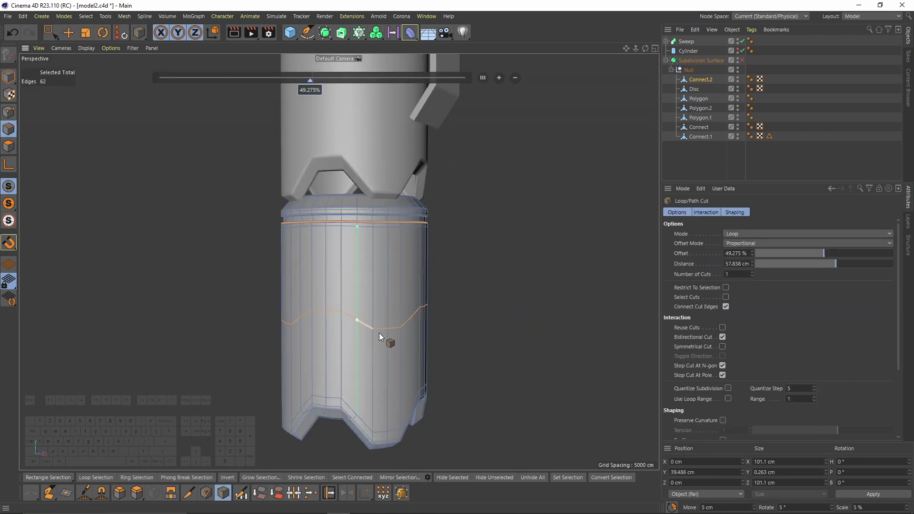
left_click(356, 318)
key("e")
key("t")
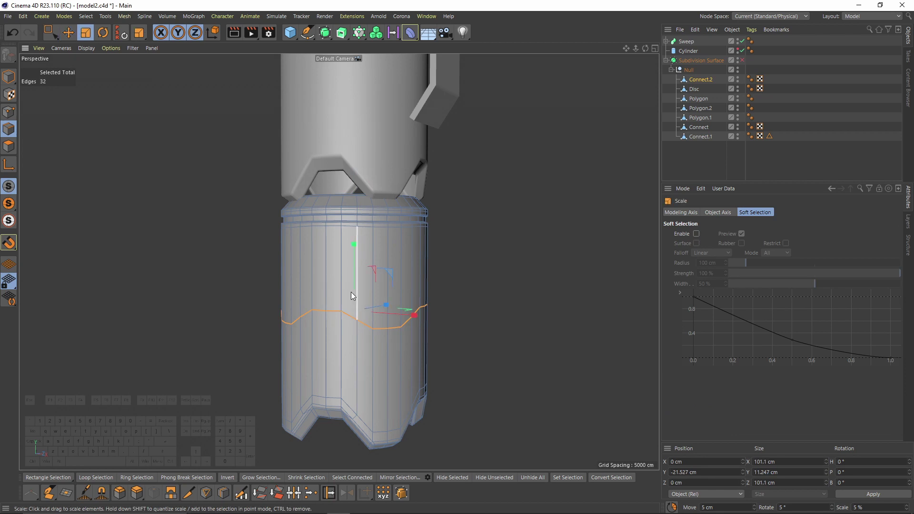
left_click_drag(361, 317, 360, 314)
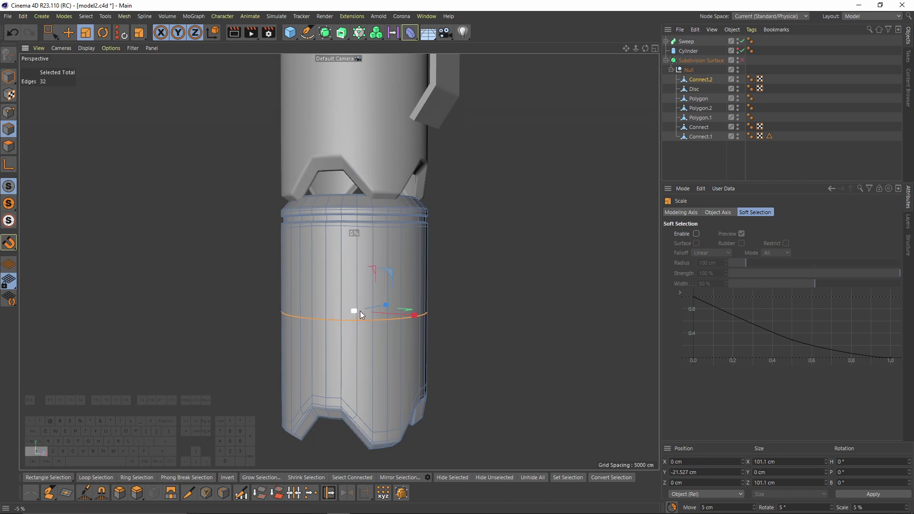
Delete all points of the body copy above the new edge loop, keeping its notched lower half.
left_click(8, 112)
key("space")
key("0")
left_click_drag(199, 148, 589, 273)
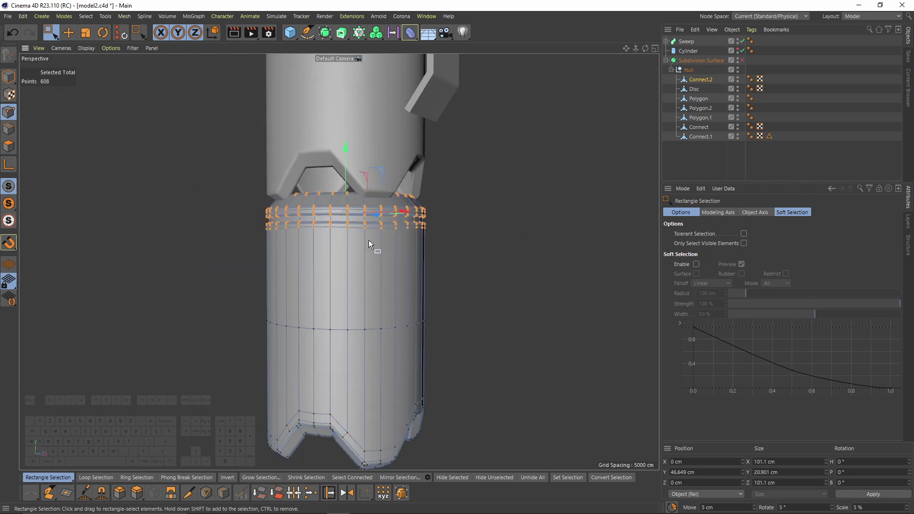
key("Delete")
left_click(9, 77)
middle_click_drag(390, 300, 407, 256, "alt")
left_click_drag(458, 281, 468, 283, "alt")
Flip the notched lower piece vertically by setting its Y scale to -1.
left_click(707, 81)
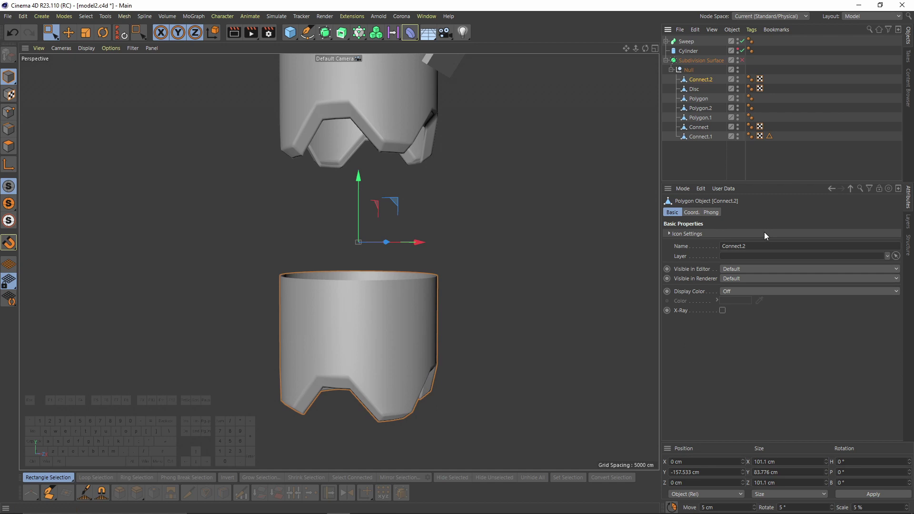
left_click(691, 212)
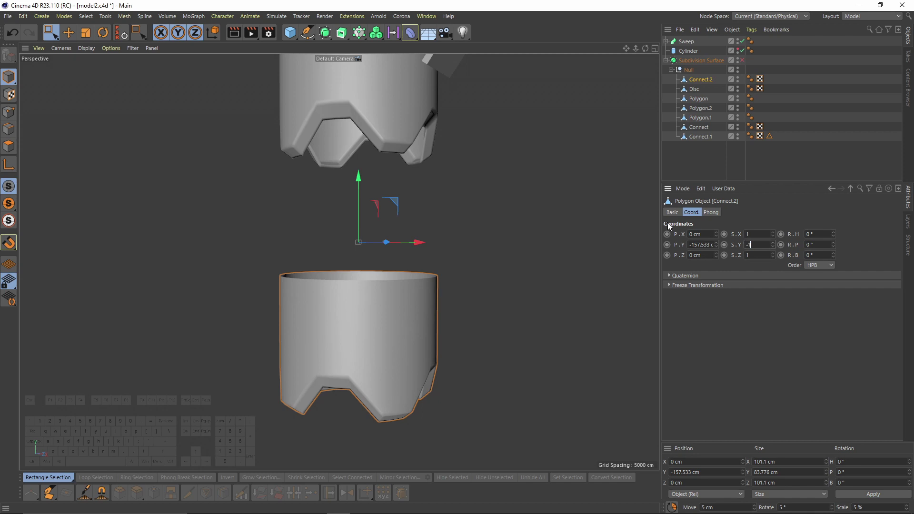
key("Return")
Rotate the flipped piece to a 45° heading and position it at about -197.6 cm on Y, interlocking with the body's notches.
left_click_drag(361, 305, 353, 353)
scroll(369, 305, "up", 3)
middle_click_drag(387, 214, 374, 262, "alt")
left_click_drag(374, 263, 373, 307, "alt")
key("r")
left_click_drag(343, 374, 338, 393)
key("e")
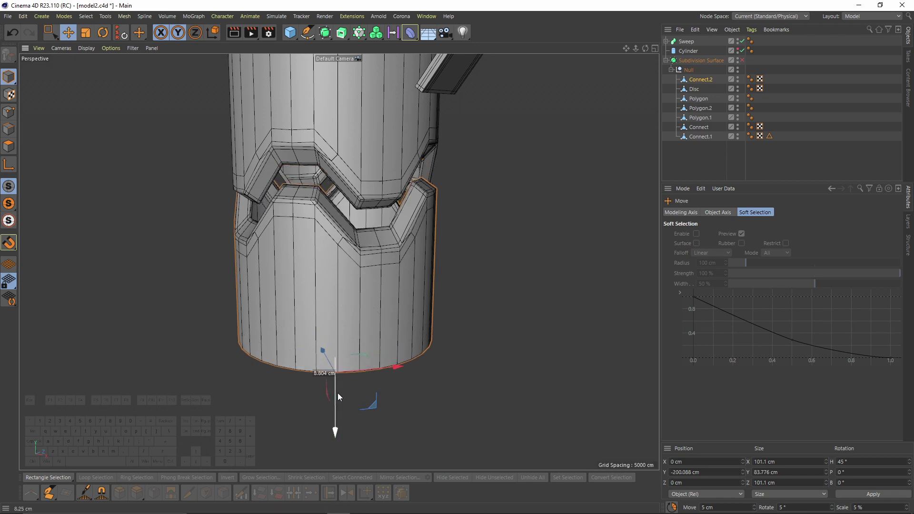
Center the flipped piece's axis on all its points with Axis Center.
left_click_drag(359, 329, 393, 272, "alt")
left_click(125, 16)
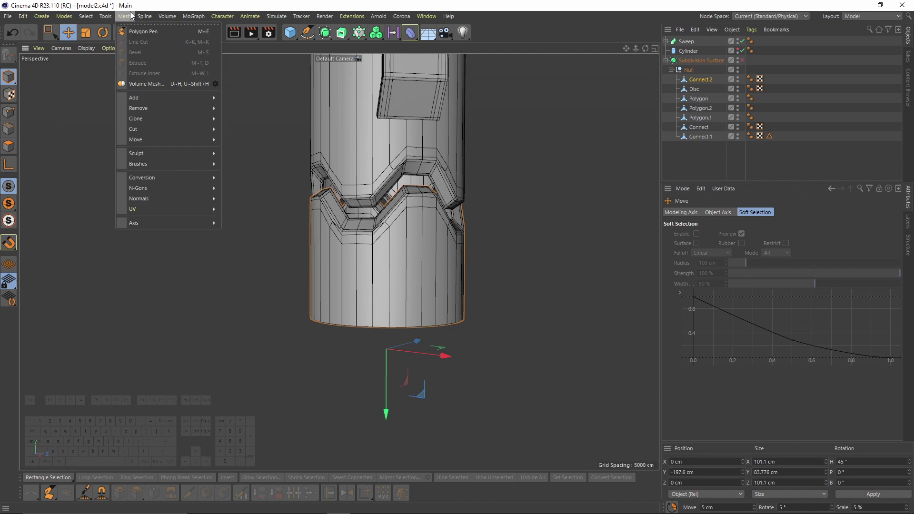
mouse_move(146, 230)
left_click(245, 226)
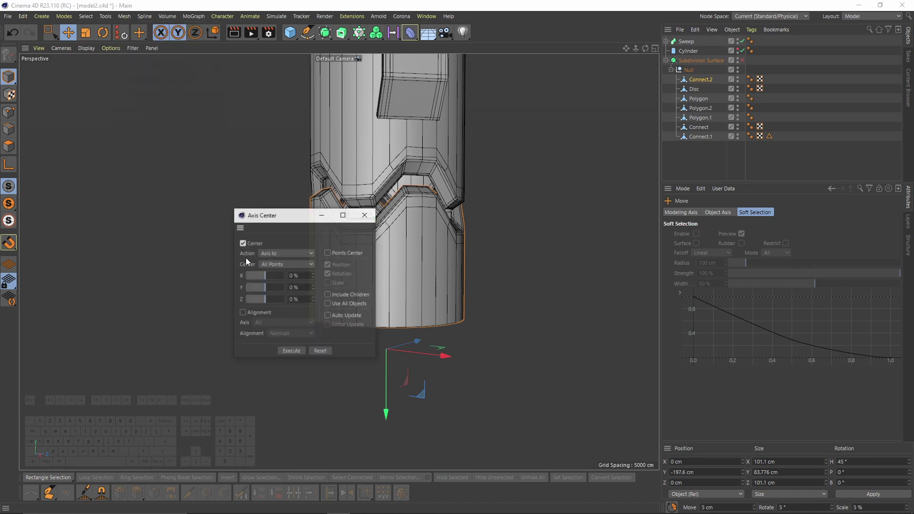
left_click(296, 351)
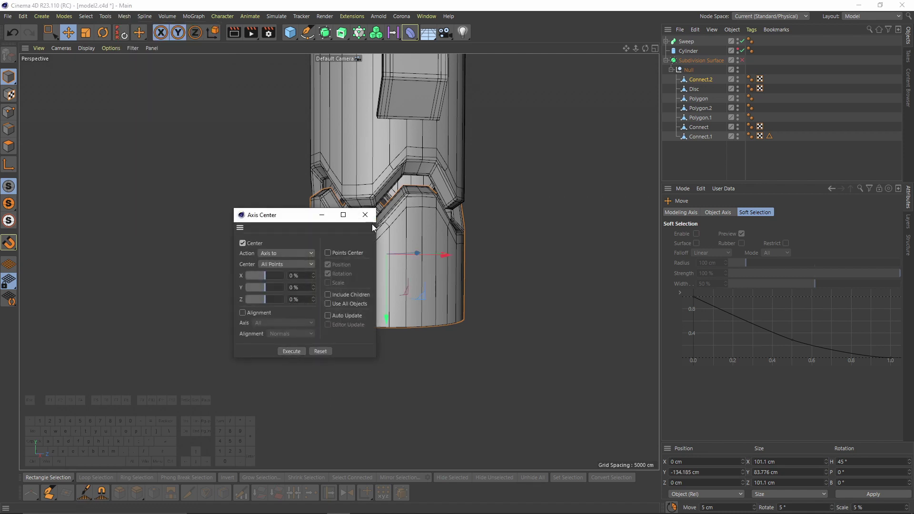
Shorten the base section, extrude its bottom edge loop downward and scale the new ring to about 73.7 cm for a taper.
left_click(366, 215)
left_click_drag(368, 280, 446, 288, "alt")
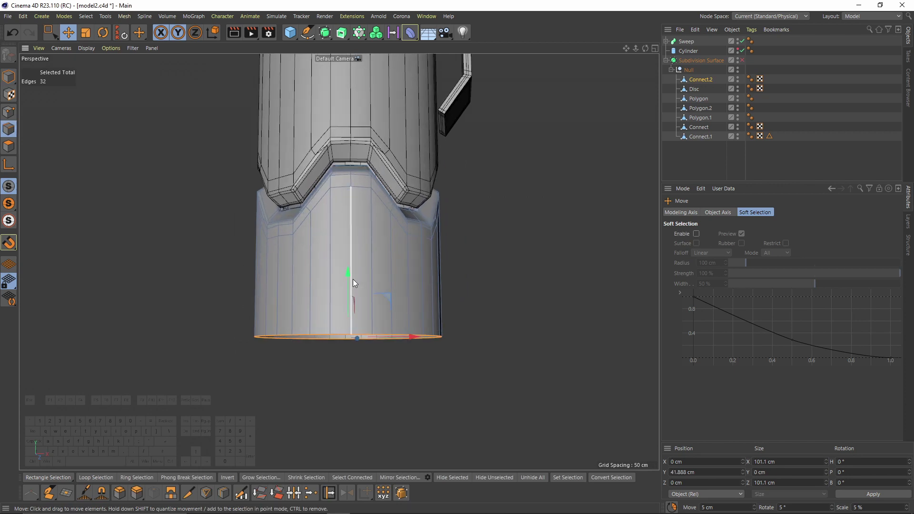
left_click_drag(352, 279, 371, 330)
key("t")
right_click_drag(370, 330, 371, 330, "alt")
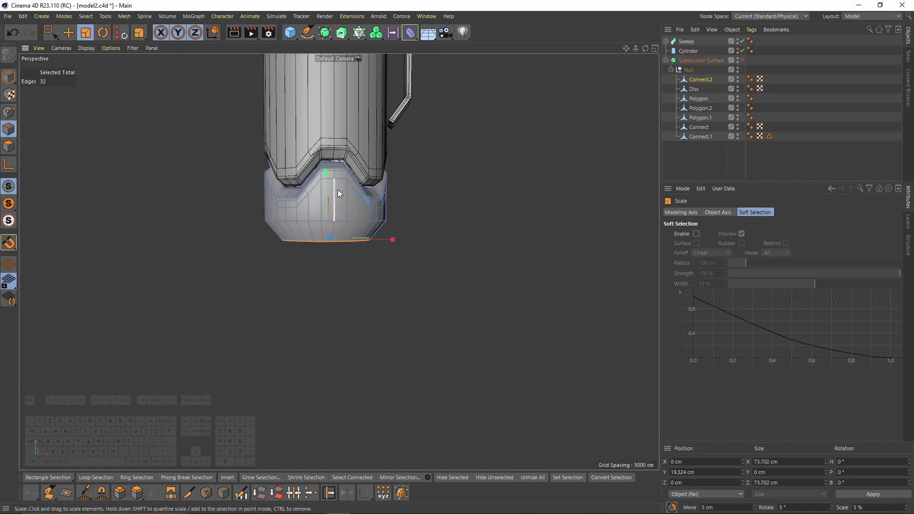
key("e")
left_click_drag(327, 181, 327, 178)
right_click_drag(326, 181, 312, 250, "alt")
middle_click_drag(313, 249, 316, 273, "alt")
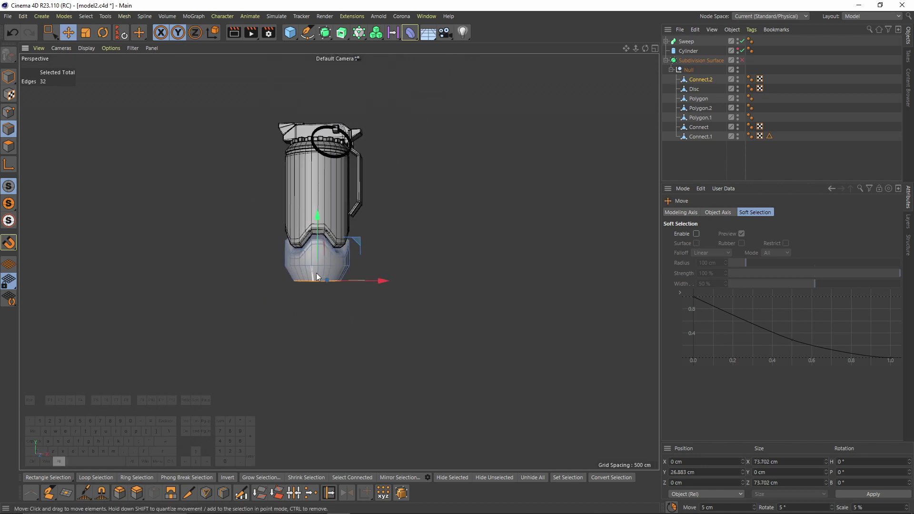
Extrude the base's bottom opening inward and collapse its edge loop to a single center point, closing the underside.
right_click_drag(316, 273, 340, 277, "alt")
left_click_drag(340, 277, 307, 218, "alt")
right_click_drag(306, 218, 310, 230, "alt")
key("t")
middle_click_drag(365, 268, 359, 225, "alt")
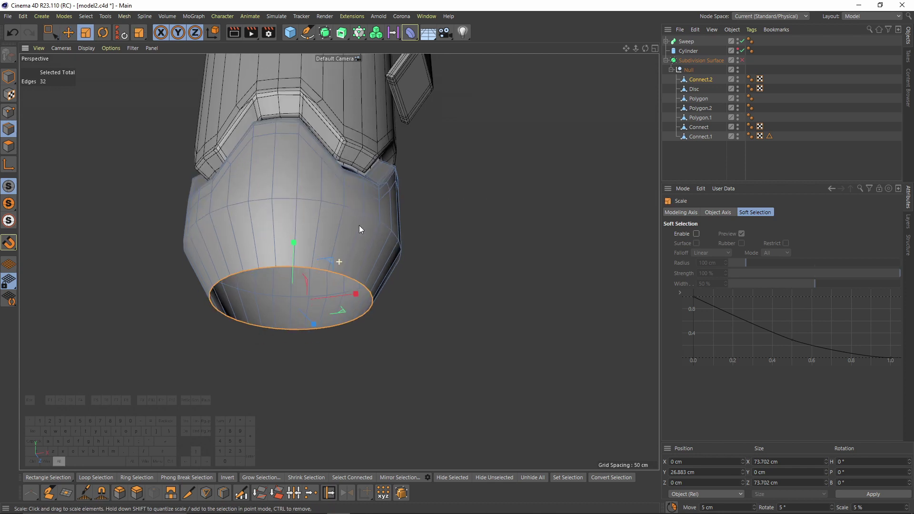
left_click_drag(359, 225, 358, 181, "alt")
left_click_drag(502, 322, 365, 346)
right_click(486, 211)
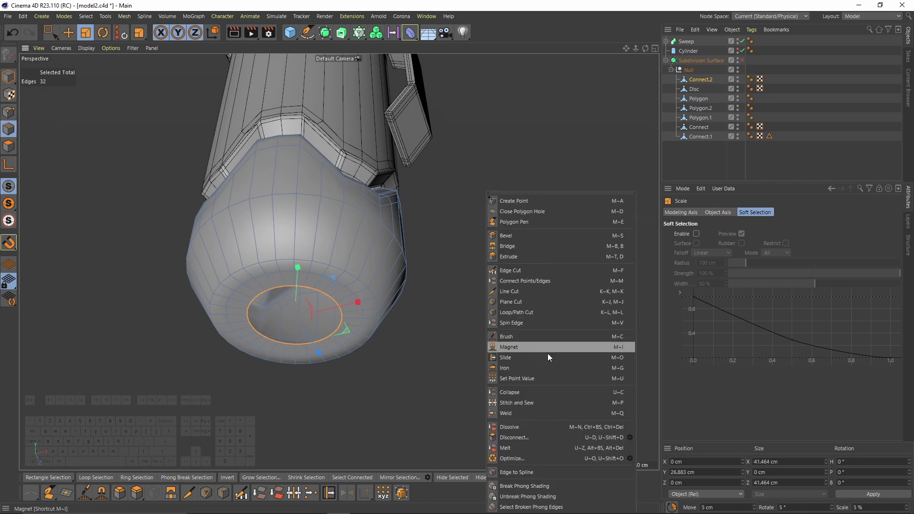
left_click(526, 393)
Add supporting edge loops near the base's bottom rim and taper edge with Loop/Path Cut, one at about 13.7% offset.
left_click_drag(321, 309, 329, 299, "alt")
right_click(320, 296)
left_click(367, 312)
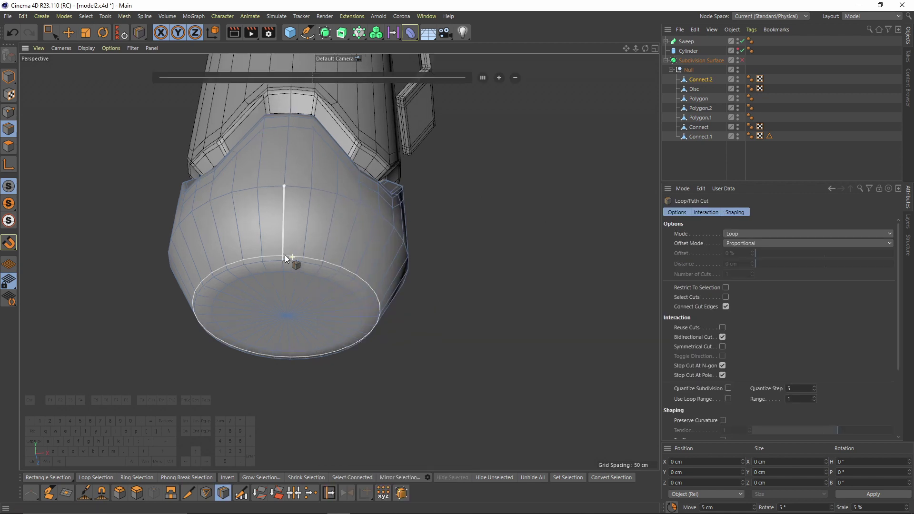
scroll(285, 255, "up", 3)
mouse_move(284, 253)
left_mouse_down("alt")
mouse_move(267, 279)
mouse_move(279, 215)
mouse_move(274, 298)
mouse_move(281, 253)
left_mouse_up("alt")
scroll(261, 185, "down", 4)
left_click_drag(261, 185, 251, 278, "alt")
scroll(282, 293, "down", 3)
Turn on subdivision with plain Gouraud shading and move the base section down slightly from the body.
key("q")
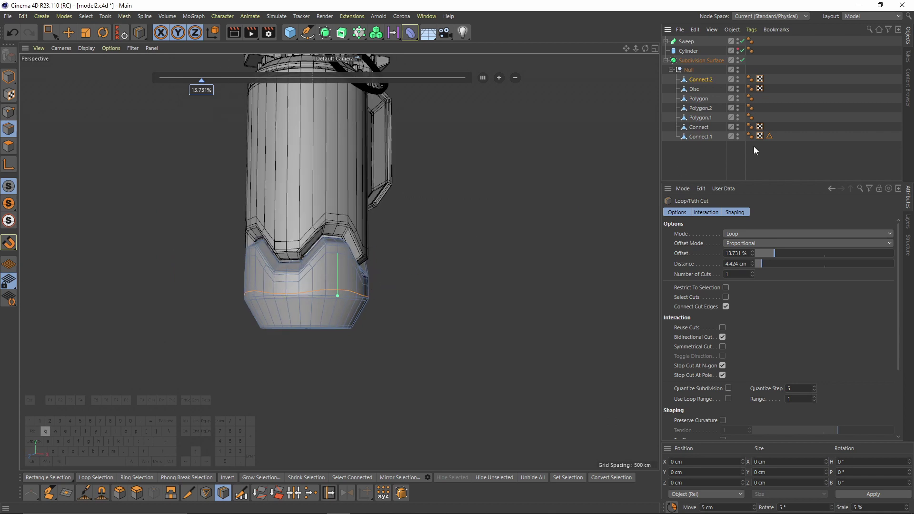
left_click(753, 147)
key("n")
key("a")
mouse_move(428, 222)
left_mouse_down("alt")
mouse_move(373, 224)
mouse_move(457, 250)
mouse_move(424, 255)
left_mouse_up("alt")
scroll(373, 224, "down", 3)
right_click_drag(324, 260, 745, 104, "alt")
left_click(700, 80)
key("e")
left_click_drag(319, 384, 319, 395)
scroll(329, 281, "down", 4)
key("ctrl+shift+a")
Inspect the smoothing of the body's lower notch corners with subdivision off and on.
left_click_drag(344, 195, 194, 200, "alt")
scroll(379, 292, "up", 7)
scroll(374, 278, "down", 2)
left_click(376, 245)
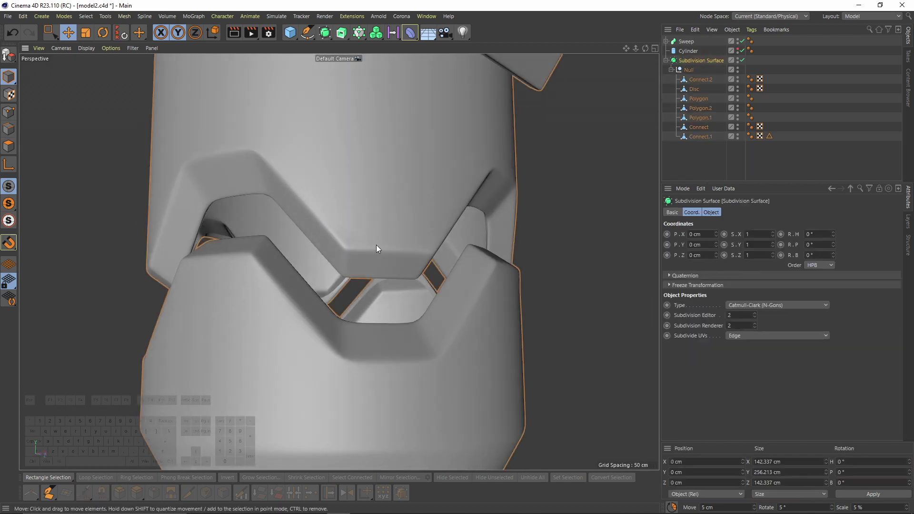
left_click(700, 127)
key("q")
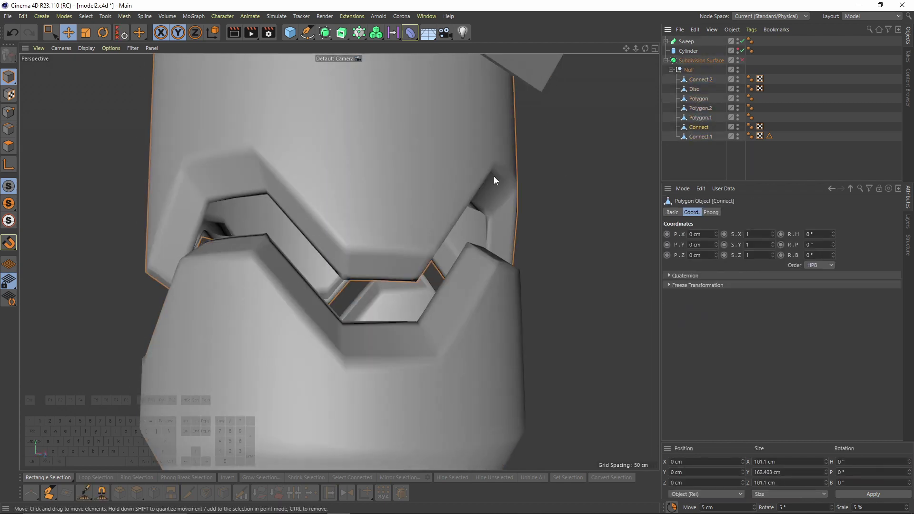
left_click(8, 132)
scroll(360, 261, "up", 3)
mouse_move(354, 258)
left_mouse_down("alt")
mouse_move(356, 242)
mouse_move(341, 249)
left_mouse_up("alt")
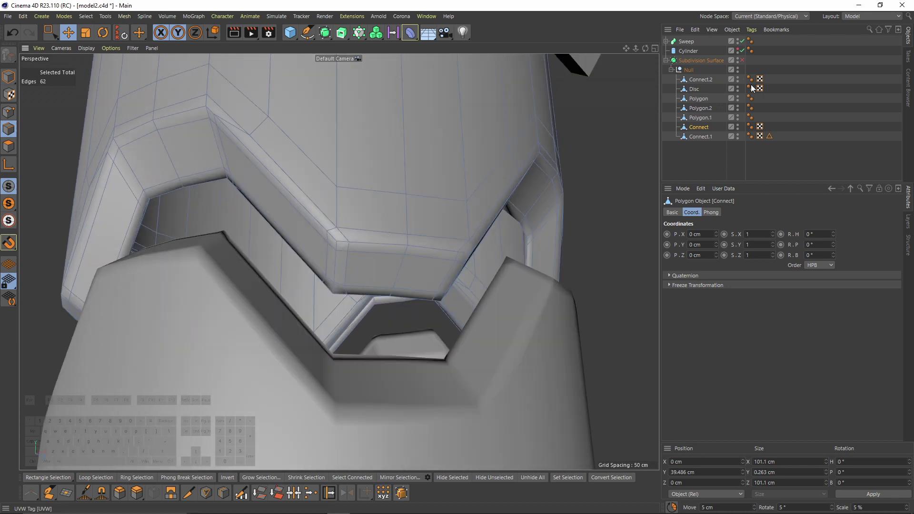
left_click(742, 60)
left_click_drag(309, 276, 379, 247, "alt")
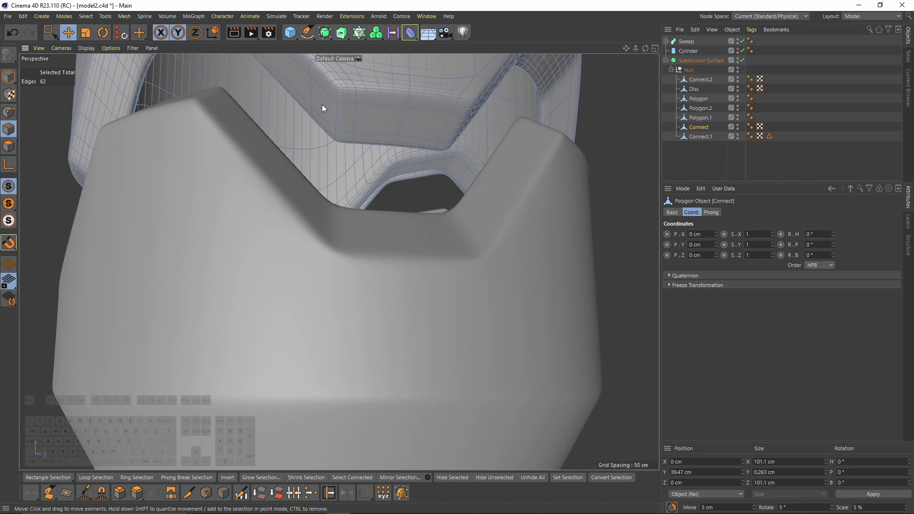
middle_click_drag(374, 207, 383, 244, "alt")
Slide the support edges beside one lower notch corner of the body away from it, by about 16.6% on one side.
key("q")
middle_click_drag(340, 121, 352, 185, "alt")
right_click_drag(352, 186, 375, 183, "alt")
double_click(364, 200)
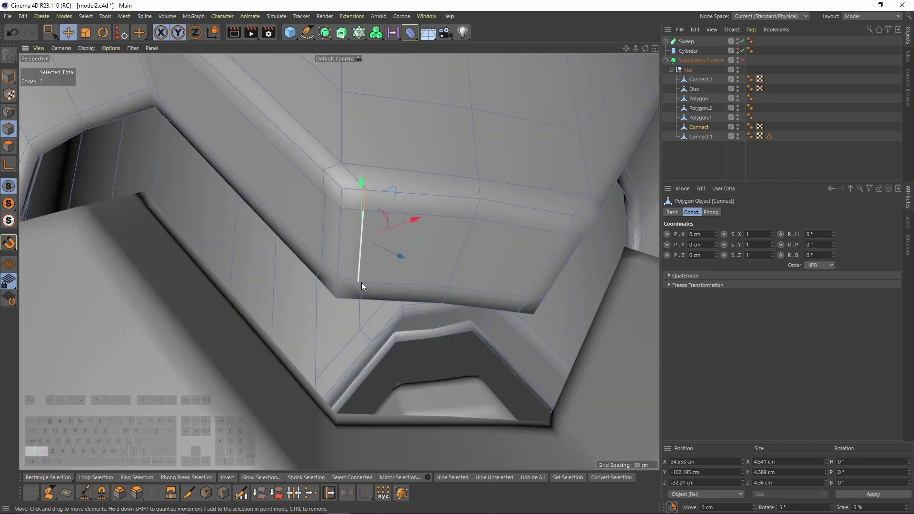
key("m")
key("o")
left_click_drag(353, 239, 377, 240)
left_click_drag(313, 196, 325, 179, "alt")
left_click(325, 183)
left_click(317, 233, "shift")
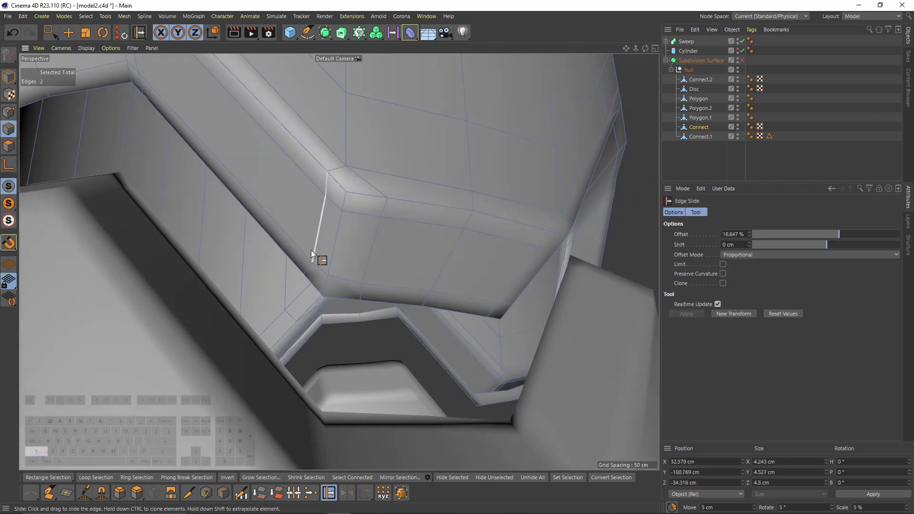
left_click(307, 268, "shift")
left_click_drag(307, 269, 403, 270, "alt")
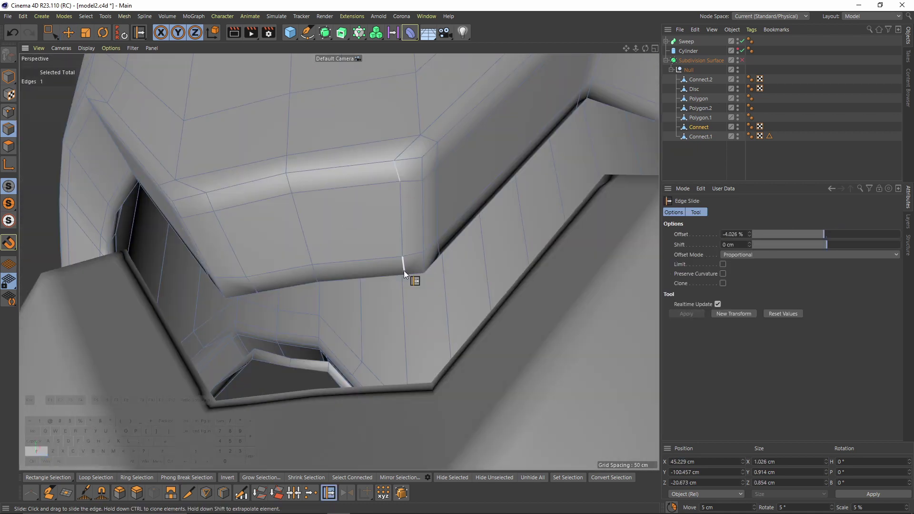
Slide the support edges at the opposite lower notch corner outward and compare its rounding with subdivision on.
left_click(435, 157)
left_click(437, 206, "shift")
left_click(438, 243, "shift")
left_click_drag(437, 218, 448, 219)
key("q")
mouse_move(448, 218)
left_mouse_down("alt")
mouse_move(728, 197)
mouse_move(444, 236)
left_mouse_up("alt")
key("ctrl+z")
mouse_move(419, 272)
left_mouse_down("shift")
mouse_move(410, 278)
mouse_move(470, 259)
left_mouse_up("shift")
left_click(467, 224)
left_click(468, 264, "shift")
left_click(468, 264, "shift")
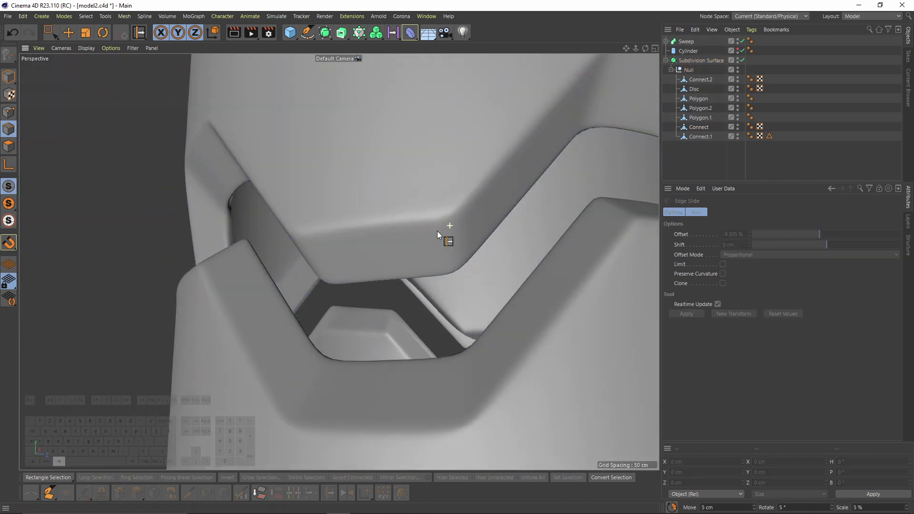
right_click_drag(437, 230, 362, 236, "alt")
left_click_drag(362, 236, 251, 247, "alt")
right_click_drag(251, 247, 353, 240, "alt")
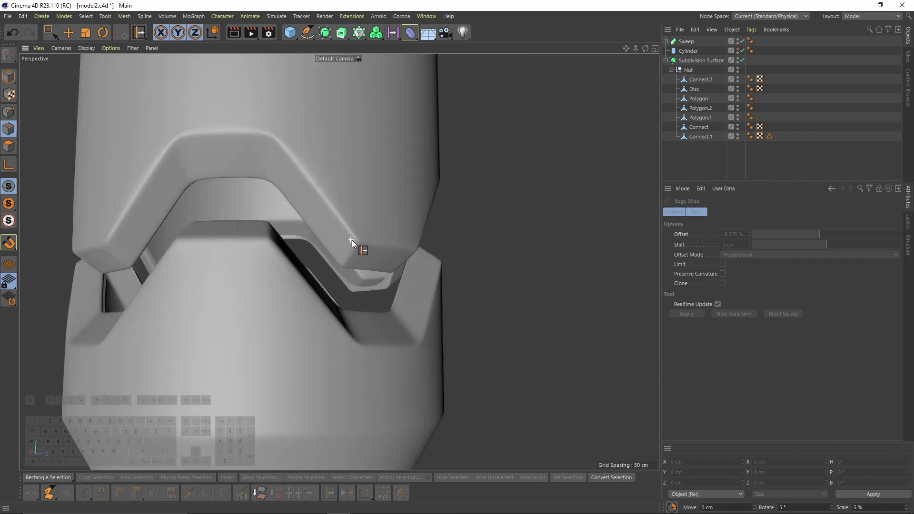
Slide the support edges at the next notch corner of the body to soften it, and turn subdivision back on.
key("ctrl+z")
key("q")
left_click_drag(374, 247, 358, 239, "alt")
right_click_drag(358, 239, 395, 238, "alt")
left_click(353, 253)
left_click(360, 257, "shift")
left_click_drag(353, 273, 295, 274)
left_click_drag(464, 296, 409, 285, "shift")
left_click_drag(485, 287, 485, 286, "shift")
key("q")
left_click(700, 160)
Add a cylinder primitive with a 43 cm radius and 1 height segment for the grenade's inner core.
right_click_drag(586, 228, 448, 267, "alt")
left_click_drag(448, 266, 418, 309, "alt")
left_click(290, 33)
left_click(474, 43)
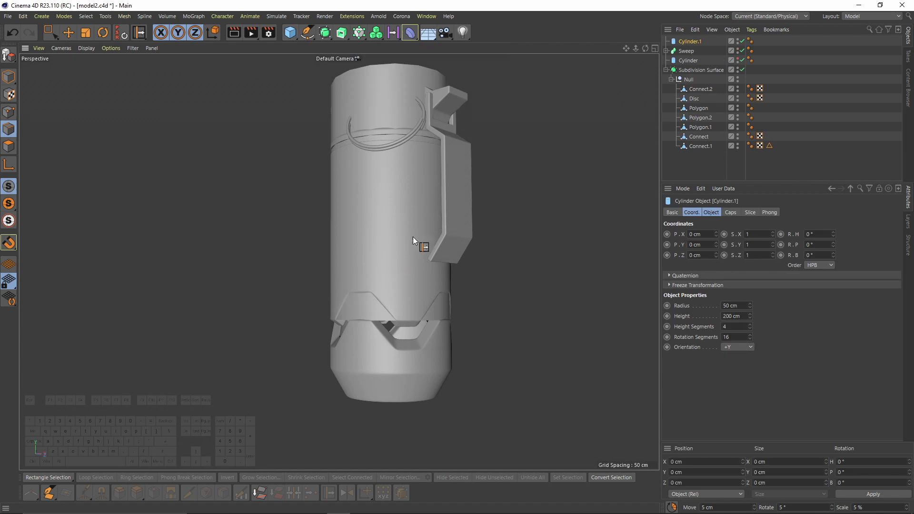
left_click(743, 334)
left_click(747, 326)
type("1")
mouse_move(750, 305)
left_mouse_down()
mouse_move(751, 333)
mouse_move(750, 316)
left_mouse_up()
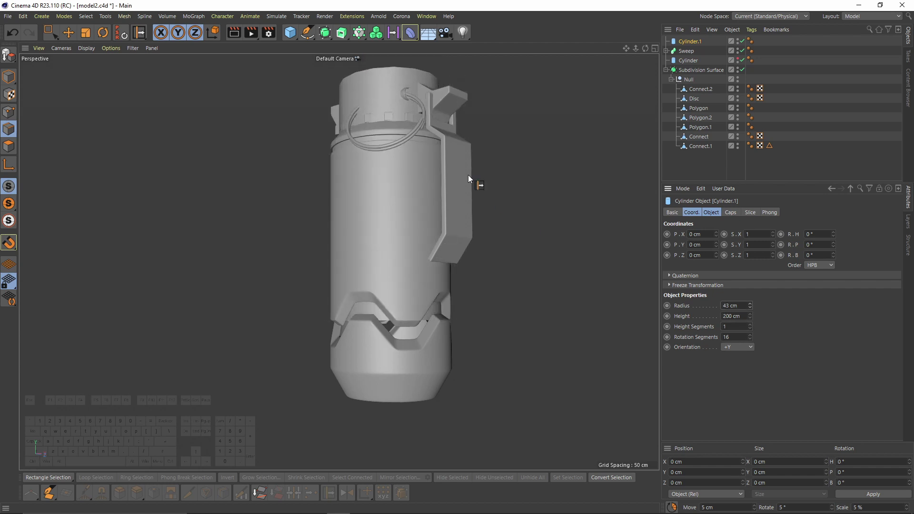
Move the inner cylinder down toward the gap between body and base, and disable its caps.
key("e")
left_click_drag(390, 147, 389, 187)
left_click(729, 213)
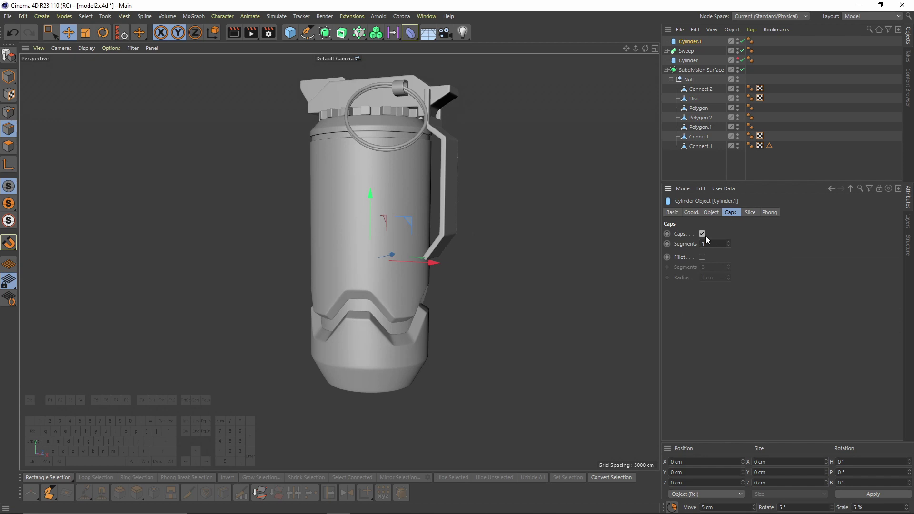
left_click(702, 234)
left_click_drag(522, 216, 448, 252, "alt")
scroll(411, 216, "down", 3)
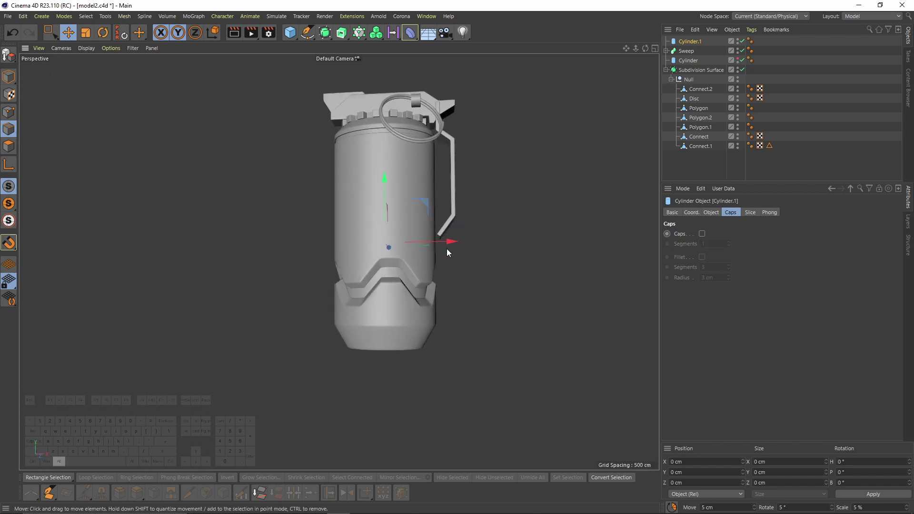
In the front view with subdivision off, move the lower notched points of the body and base together up about 28 cm.
right_click_drag(389, 256, 433, 258, "alt")
left_click_drag(433, 259, 439, 259, "alt")
middle_click_drag(439, 259, 445, 239, "alt")
left_click(700, 89)
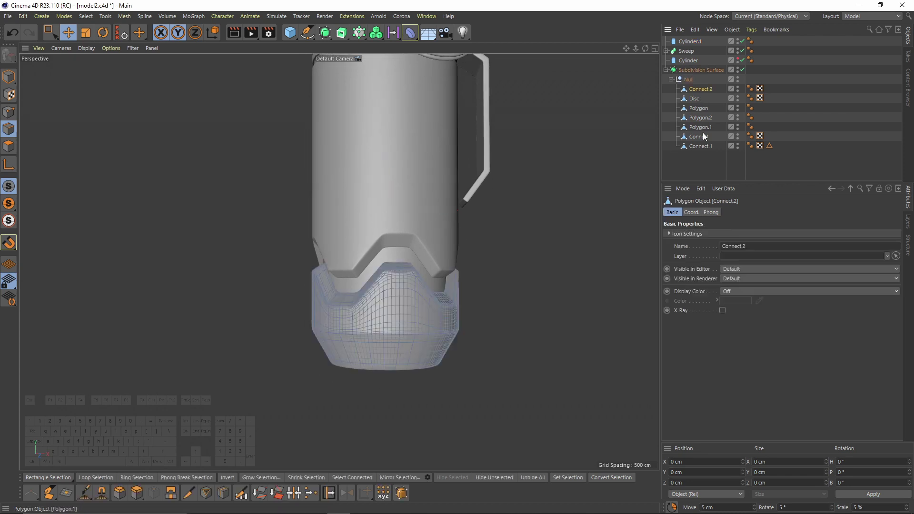
left_click(704, 137, "ctrl")
left_click(9, 112)
middle_click(265, 234)
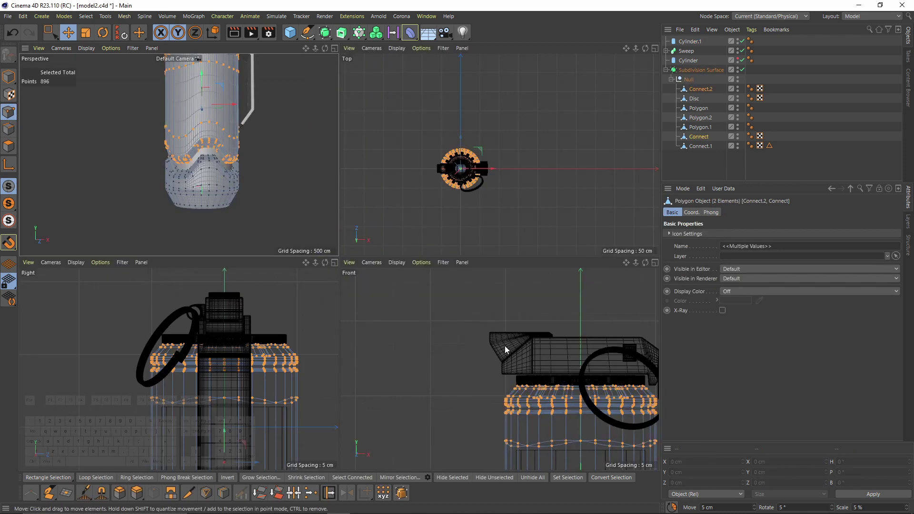
middle_click(504, 345)
scroll(458, 332, "down", 3)
middle_click_drag(484, 406, 382, 175, "alt")
key("0")
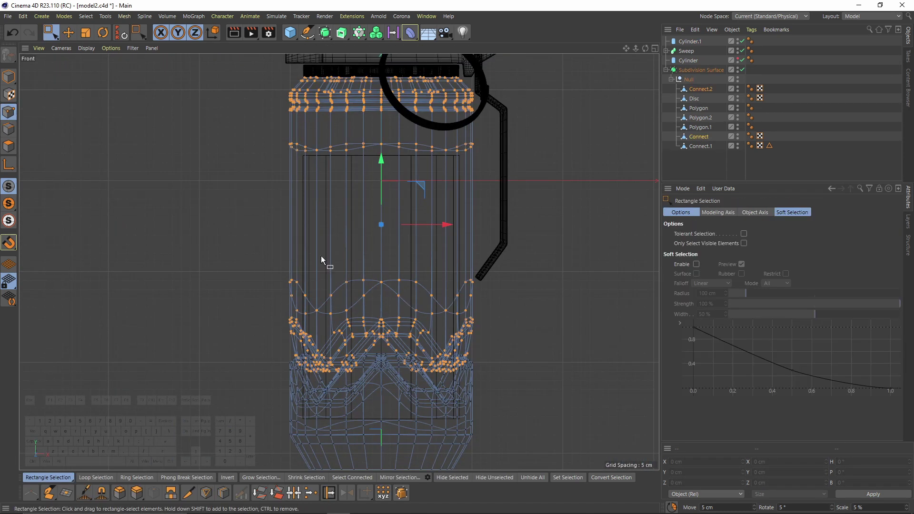
middle_click_drag(352, 293, 339, 226, "alt")
left_click(743, 69)
middle_click_drag(407, 265, 405, 263, "alt")
left_click_drag(533, 461, 216, 219)
scroll(404, 257, "down", 3)
middle_click_drag(398, 251, 392, 277, "alt")
left_click_drag(376, 272, 366, 243)
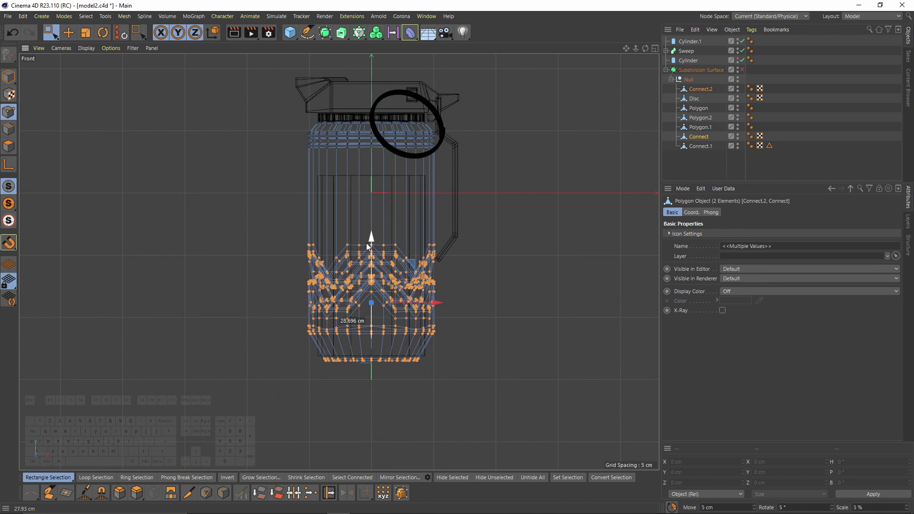
Move the inner cylinder up to fit inside the shortened body.
left_click(692, 42)
key("e")
left_click_drag(372, 202, 373, 183)
middle_click(369, 183)
middle_click(333, 176)
right_click_drag(357, 176, 420, 235, "alt")
middle_click_drag(419, 235, 415, 291, "alt")
Turn subdivision back on with Gouraud shading and adjust the viewport display options.
left_click(742, 70)
left_click(802, 86)
key("n")
key("a")
left_click(133, 49)
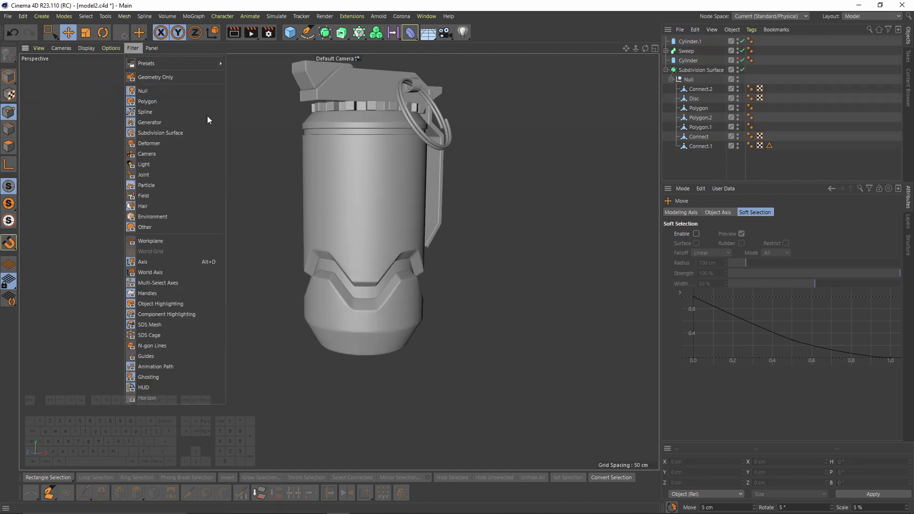
mouse_move(112, 48)
left_click(136, 175)
left_click_drag(434, 214, 395, 270, "alt")
right_click_drag(395, 270, 396, 198, "alt")
middle_click_drag(396, 197, 414, 234, "alt")
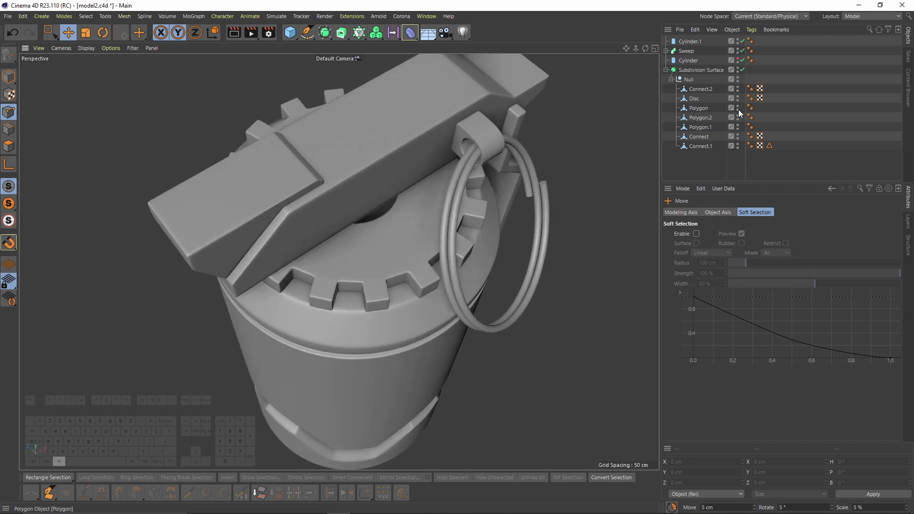
Find the gear ring mesh, Connect.1, and isolate it in the view with subdivision off.
left_click(695, 100)
left_click(695, 109)
left_click(698, 119)
left_click(700, 127)
left_click(695, 97)
left_click(693, 80)
left_click(695, 118)
left_click(695, 137)
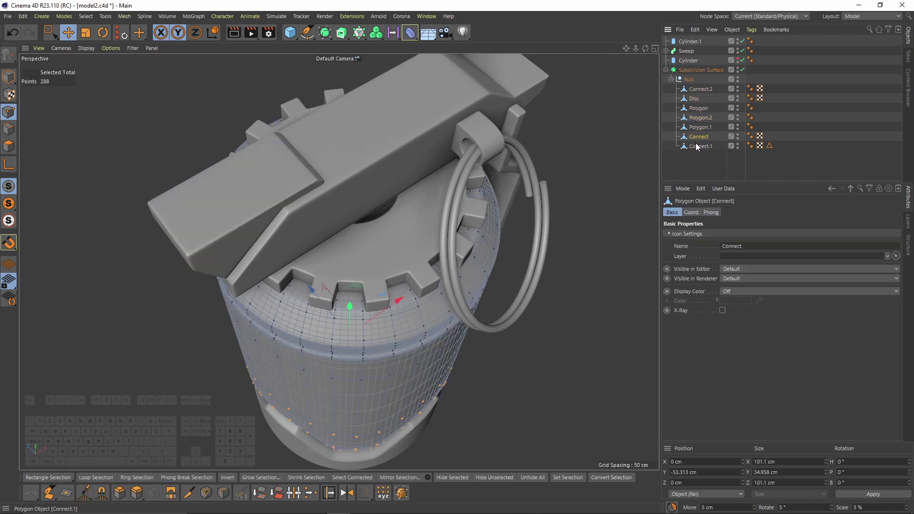
left_click(696, 145)
key("q")
scroll(410, 224, "up", 10)
left_click(10, 205)
left_click(44, 219)
Select the polygon loop around the gear ring's center hole and scale it inward to make the hole much smaller.
left_click(5, 150)
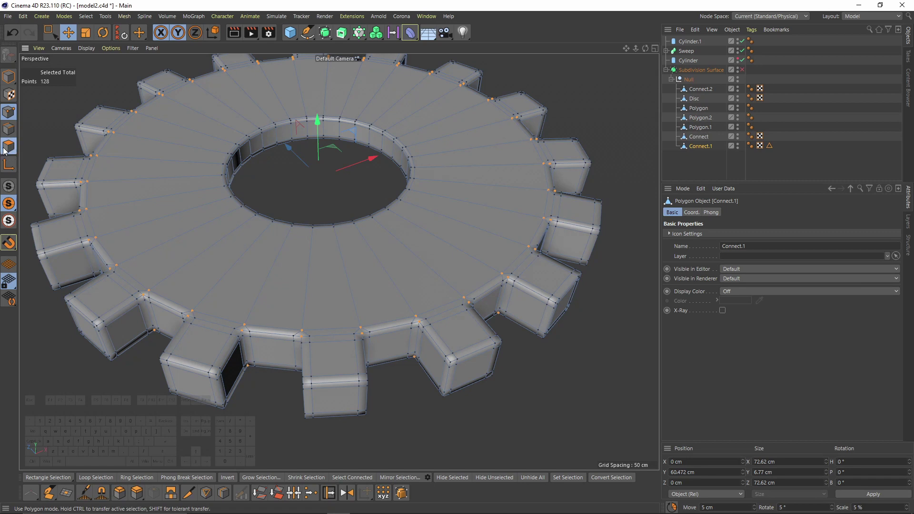
double_click(287, 153)
key("t")
left_click_drag(454, 260, 333, 247)
left_click(788, 106)
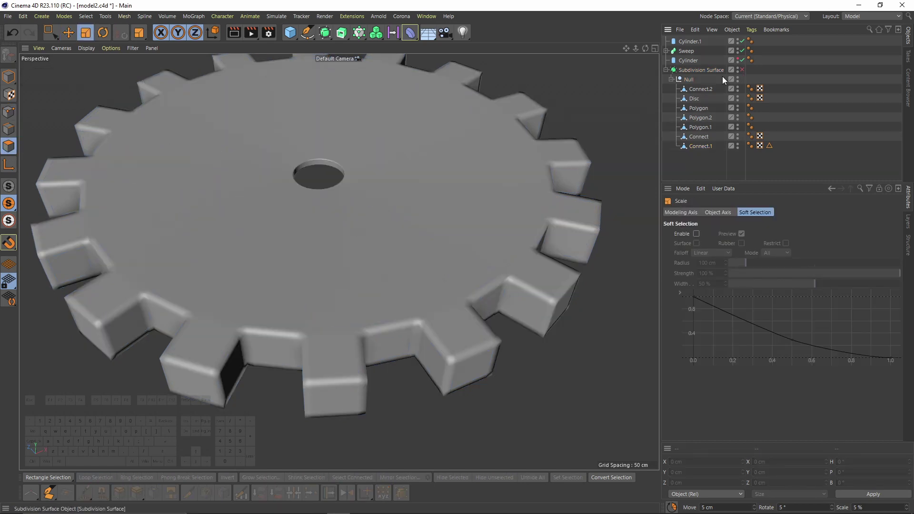
End the isolation of the gear ring so the whole grenade shows, and turn subdivision back on.
left_click(9, 186)
right_click_drag(334, 204, 266, 214, "alt")
left_click_drag(265, 214, 347, 212, "alt")
left_click(742, 69)
Examine the subdivided grenade from several angles, checking the safety lever, gear ring, pull ring and notched base.
right_click_drag(328, 191, 358, 190, "alt")
mouse_move(359, 190)
left_mouse_down("alt")
mouse_move(338, 218)
mouse_move(344, 198)
left_mouse_up("alt")
left_click_drag(332, 153, 385, 252, "alt")
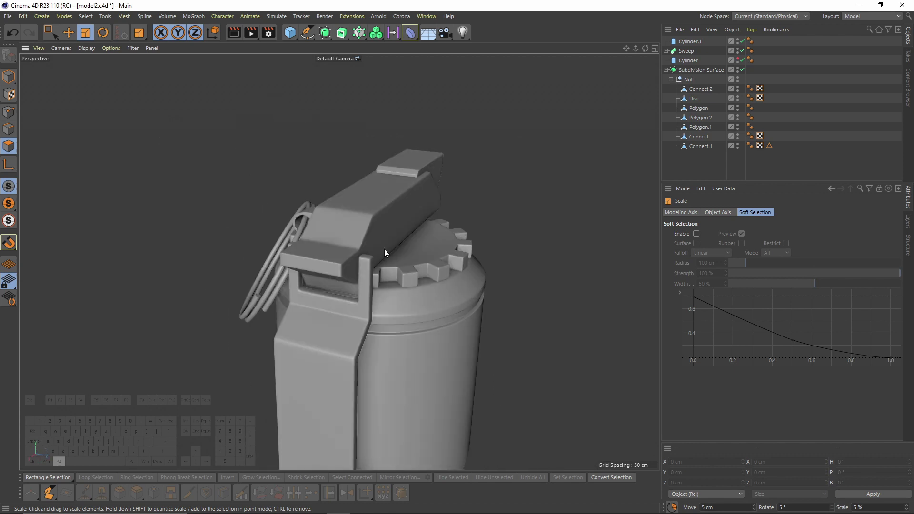
right_click_drag(384, 250, 289, 261, "alt")
left_click_drag(290, 262, 416, 264, "alt")
right_click_drag(416, 263, 339, 219, "alt")
left_click_drag(339, 219, 393, 170, "alt")
right_click_drag(393, 169, 416, 258, "alt")
left_click_drag(416, 258, 363, 273, "alt")
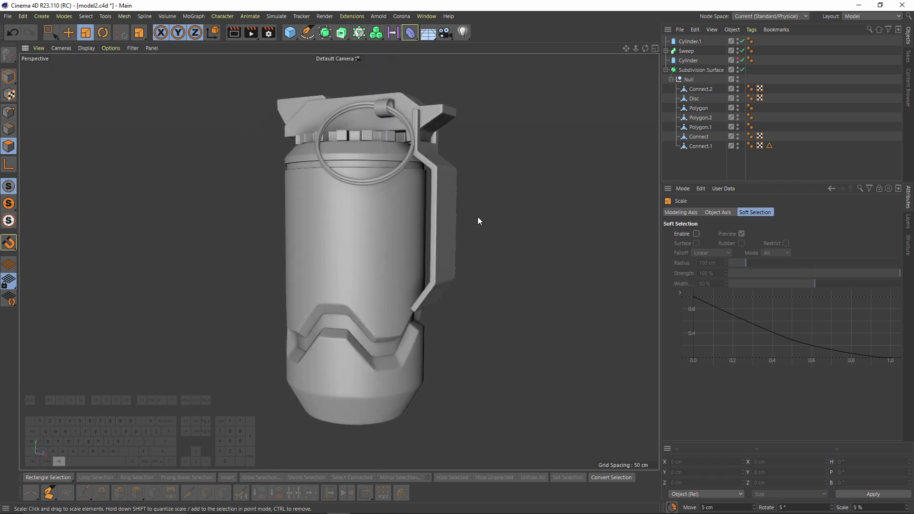